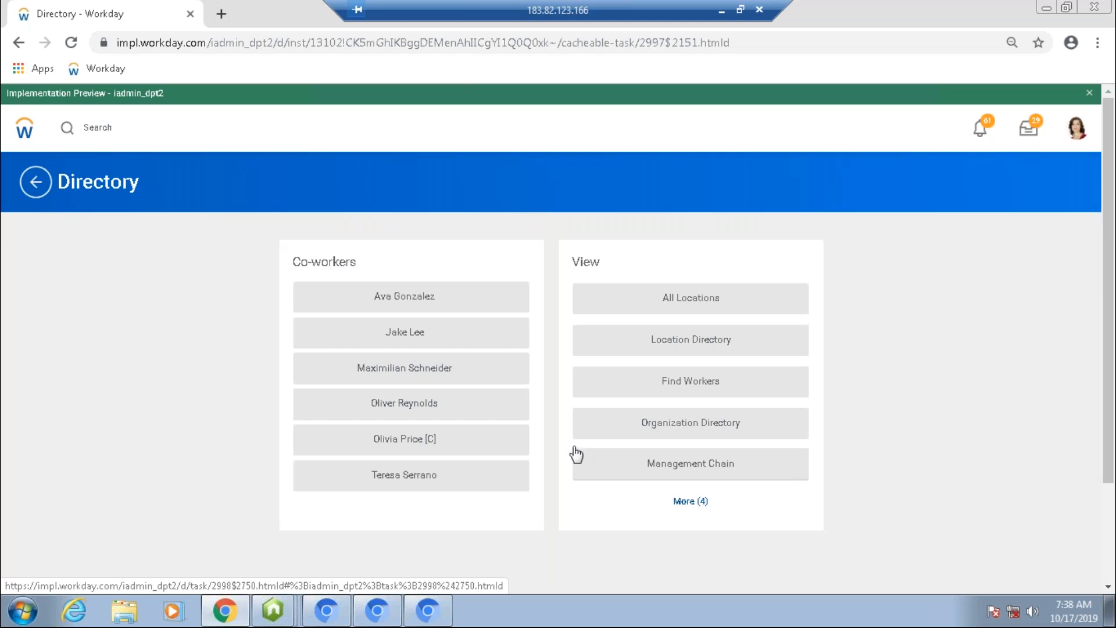
Step: Search for "intsys: Demo EIB" and open the Demo EIB INT to Upload Journal Entries integration system
{"action": "left_click", "coordinate": [129, 135]}
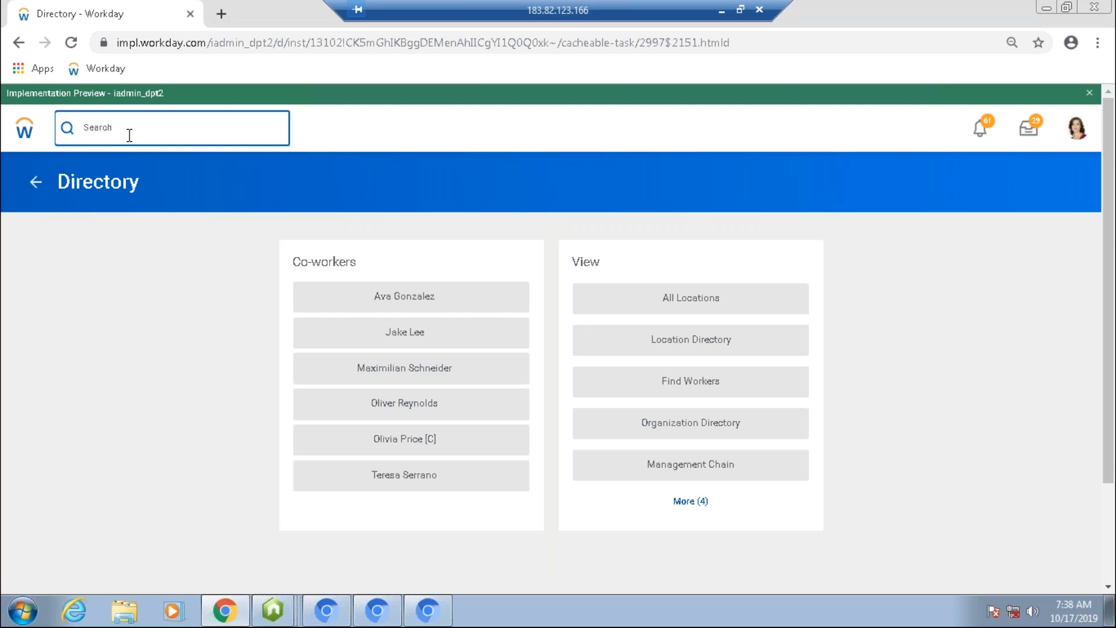
{"action": "type", "text": "Start"}
{"action": "key", "text": "BackSpace"}
{"action": "key", "text": "BackSpace"}
{"action": "key", "text": "BackSpace"}
{"action": "key", "text": "BackSpace"}
{"action": "key", "text": "BackSpace"}
{"action": "type", "text": "inst"}
{"action": "type", "text": "ys"}
{"action": "type", "text": ":"}
{"action": "type", "text": " Demo"}
{"action": "type", "text": " E"}
{"action": "type", "text": "l"}
{"action": "type", "text": "B"}
{"action": "key", "text": "Return"}
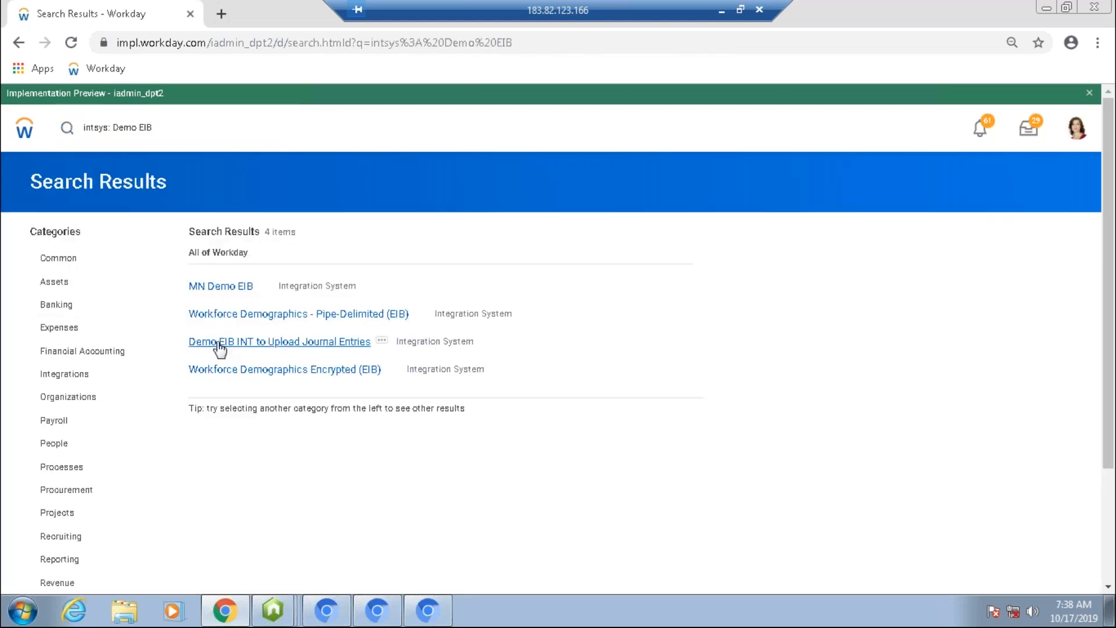
{"action": "mouse_move", "coordinate": [367, 347]}
{"action": "left_click", "coordinate": [326, 341]}
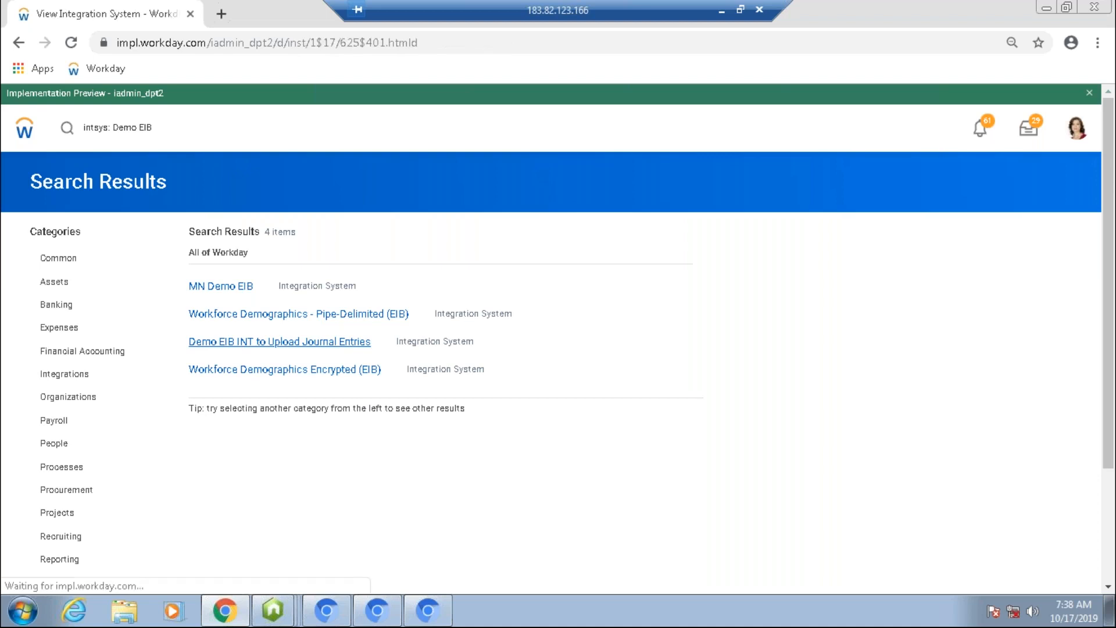
Step: Open the integration's Import Accounting Journal template model for viewing through its related actions
{"action": "scroll", "coordinate": [558, 337], "scroll_direction": "down", "scroll_amount": 3}
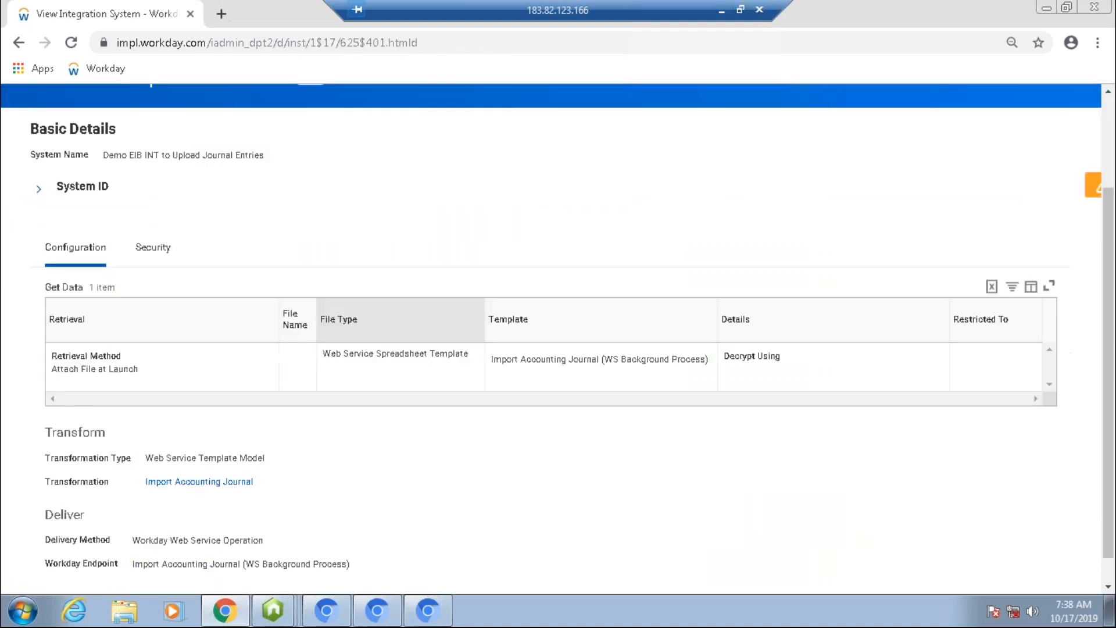
{"action": "scroll", "coordinate": [339, 149], "scroll_direction": "up", "scroll_amount": 2}
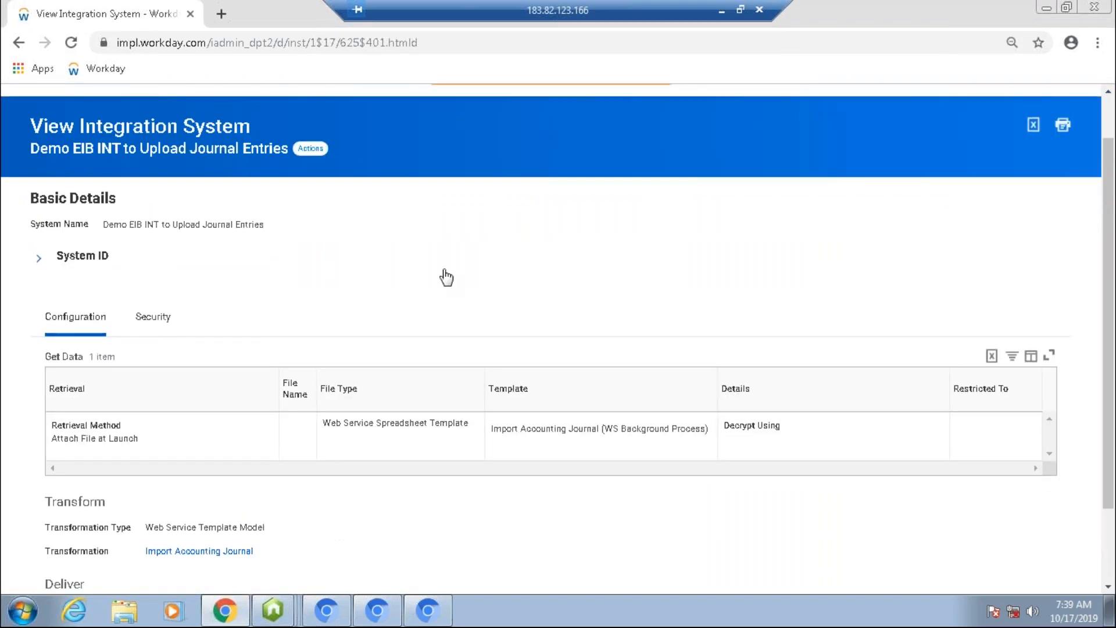
{"action": "left_click", "coordinate": [310, 148]}
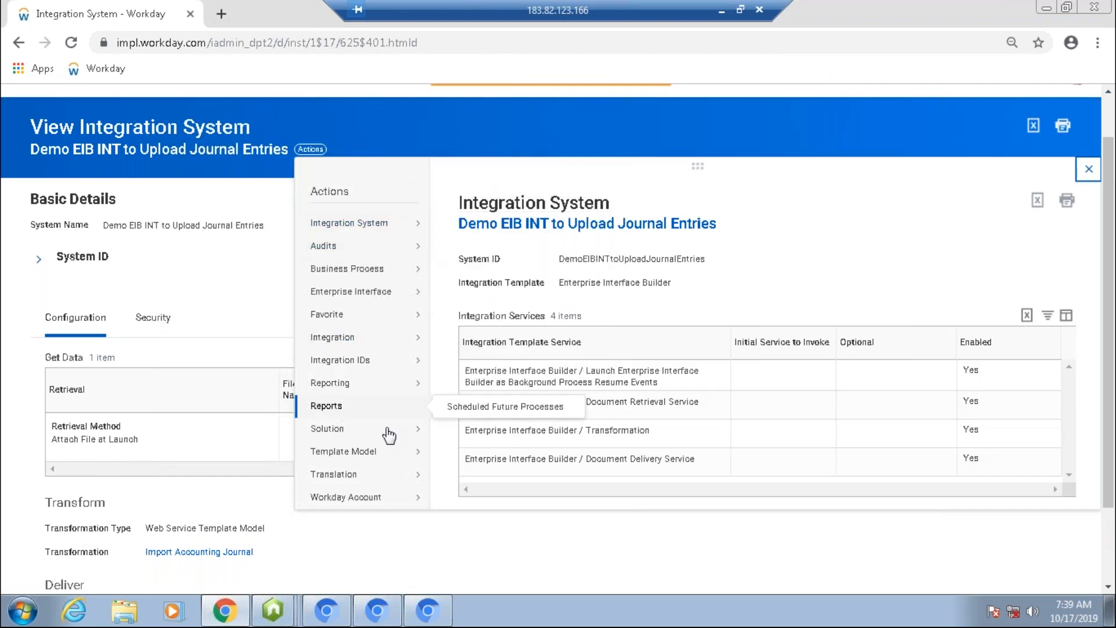
{"action": "mouse_move", "coordinate": [385, 455]}
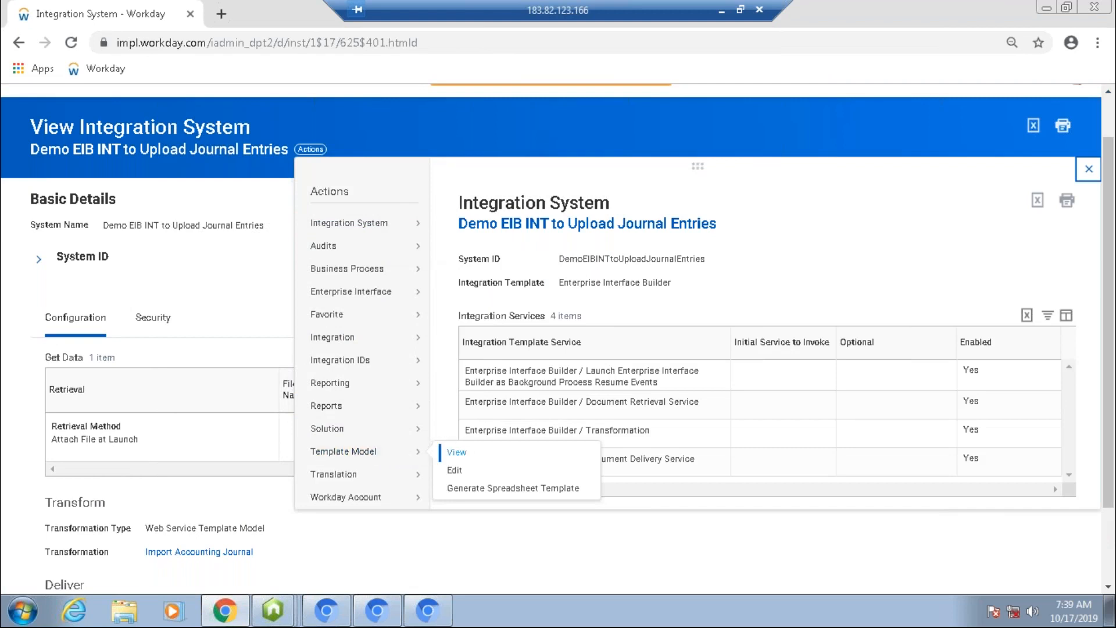
{"action": "left_click", "coordinate": [457, 453]}
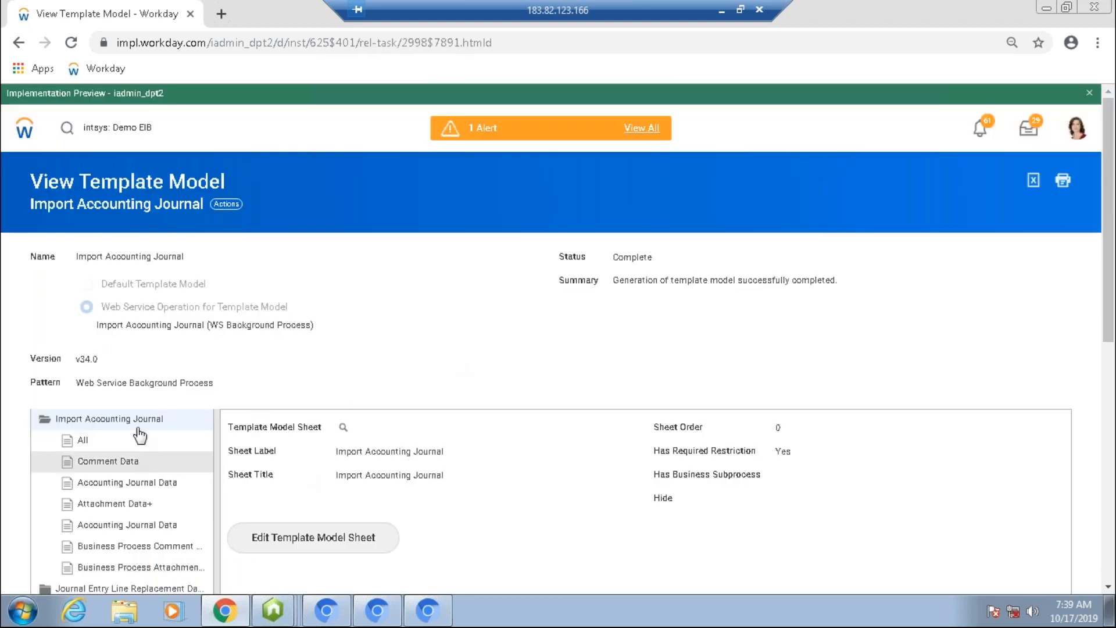
Step: Browse the template model's sheets and areas, examining the column details of the Journal Entry Line Replacement Data All area
{"action": "scroll", "coordinate": [391, 302], "scroll_direction": "down", "scroll_amount": 4}
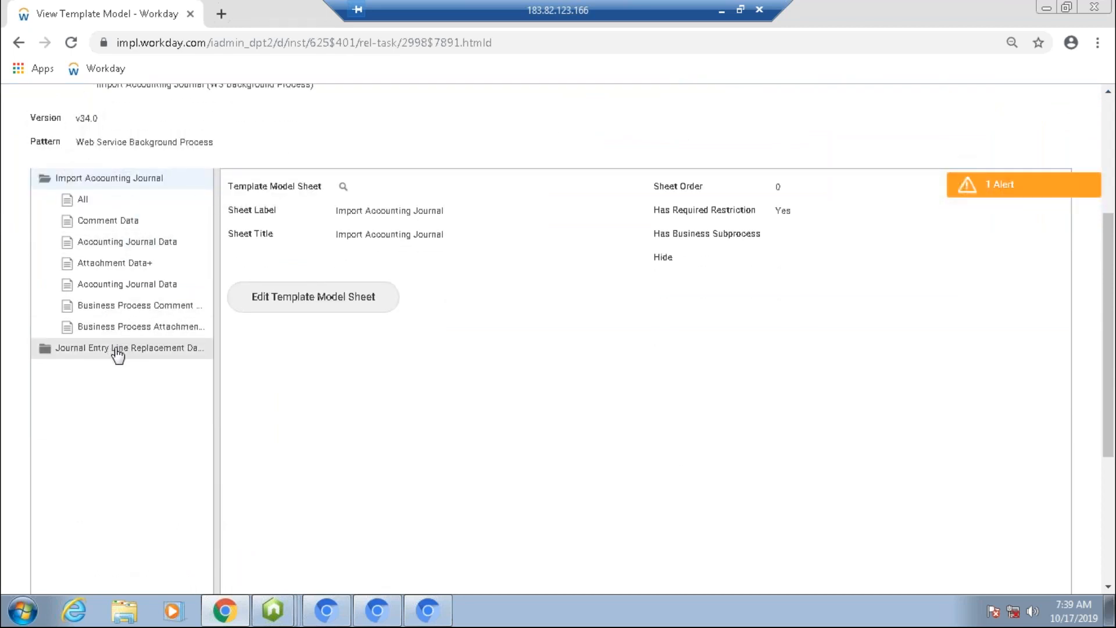
{"action": "left_click", "coordinate": [118, 349]}
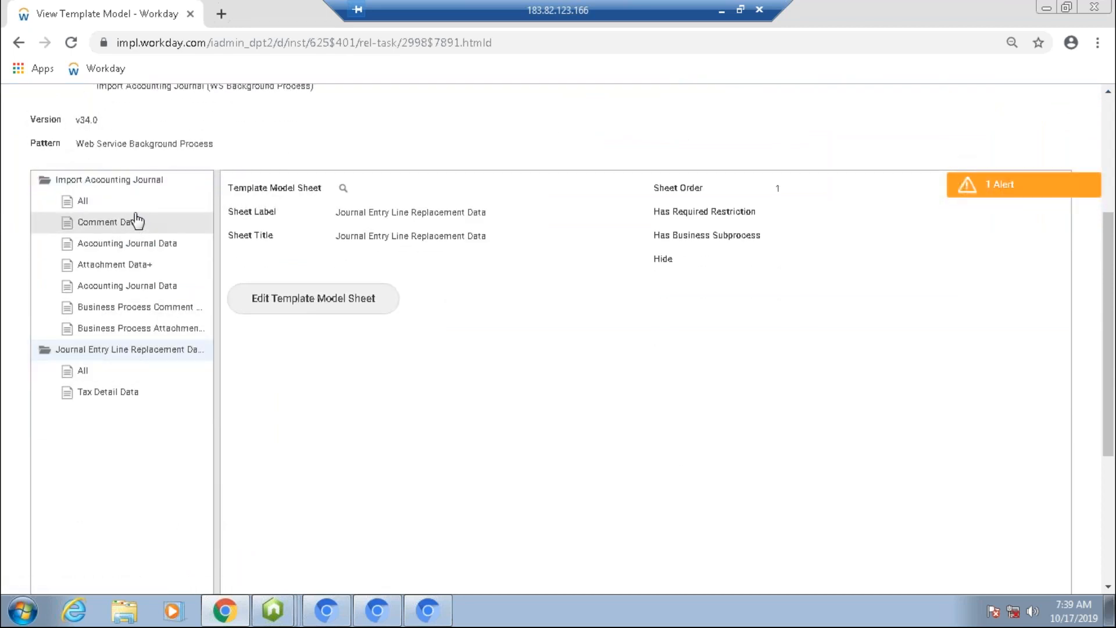
{"action": "left_click", "coordinate": [88, 220]}
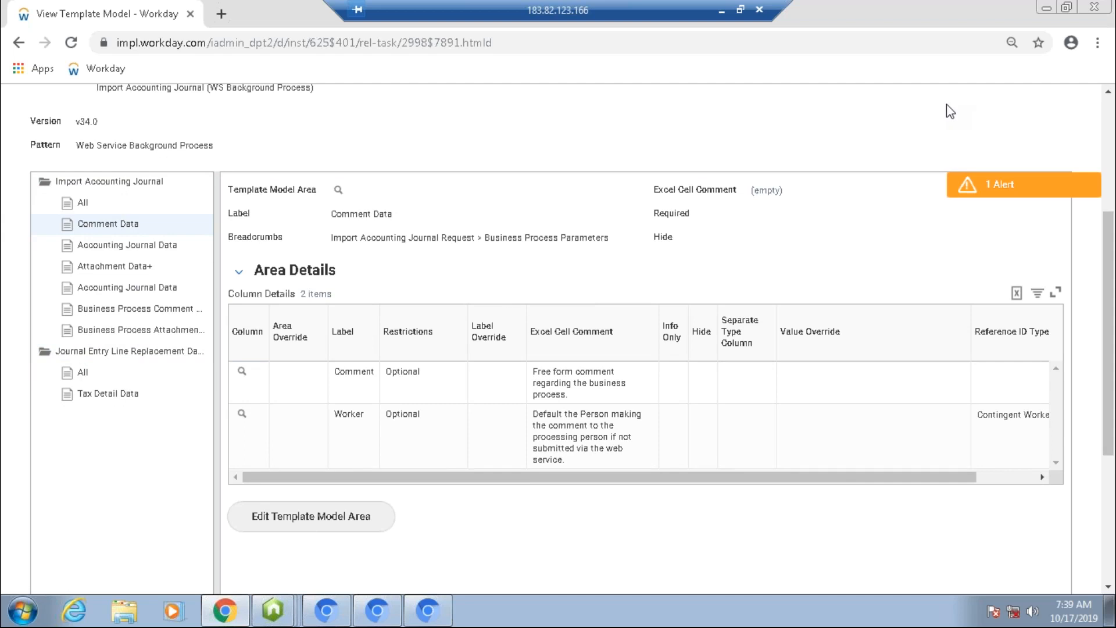
{"action": "left_click", "coordinate": [80, 375]}
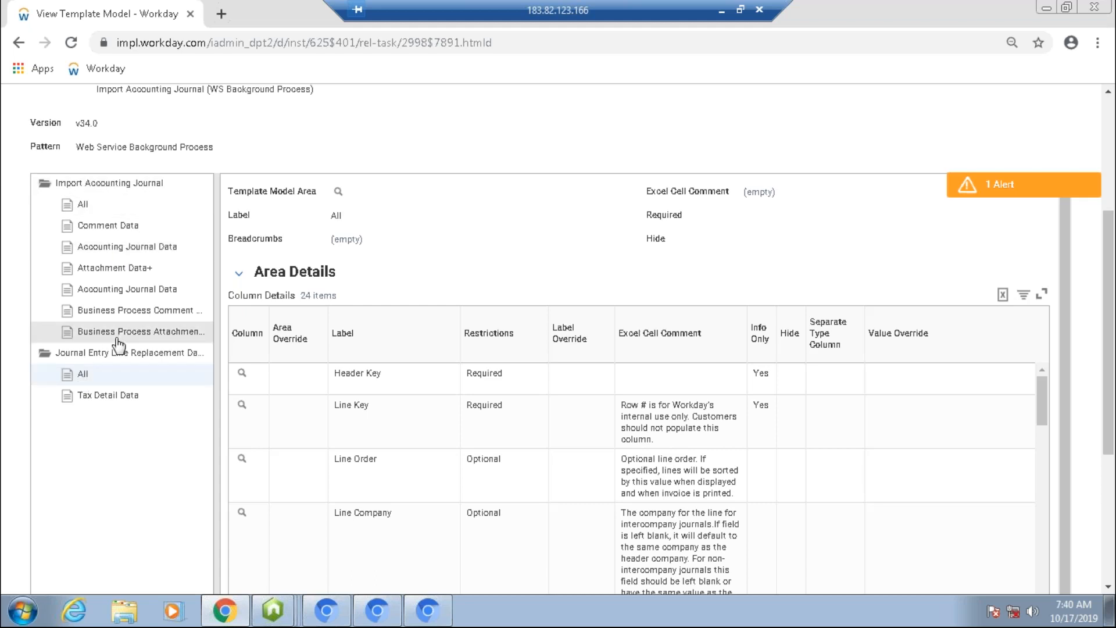
{"action": "left_click", "coordinate": [111, 381]}
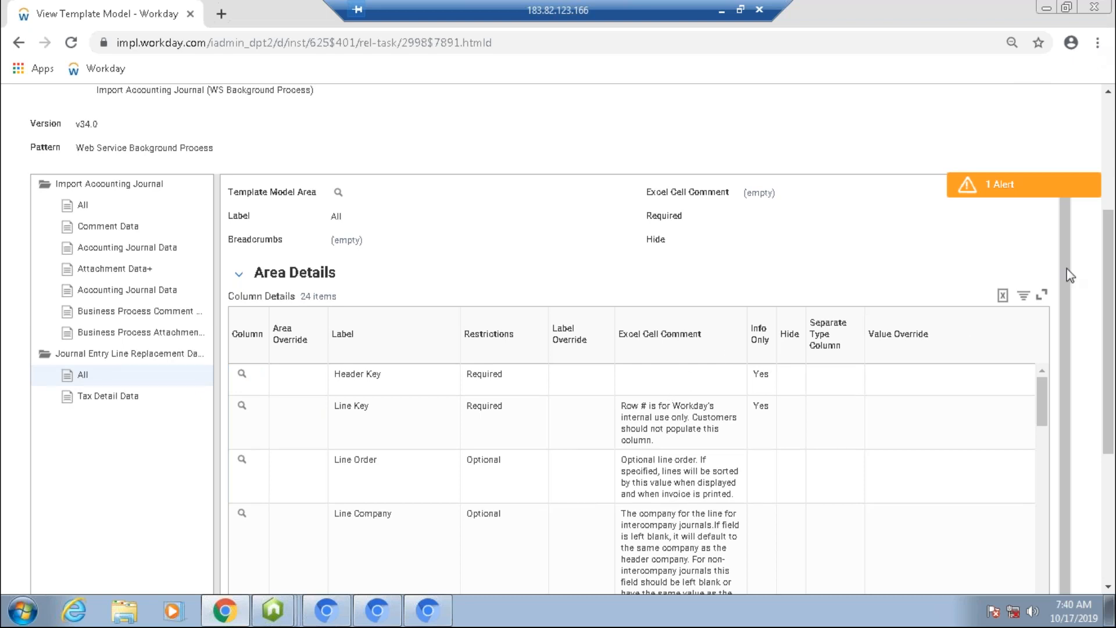
{"action": "left_click_drag", "start_coordinate": [1109, 453], "coordinate": [1113, 547]}
{"action": "left_click_drag", "start_coordinate": [1045, 228], "coordinate": [1062, 406]}
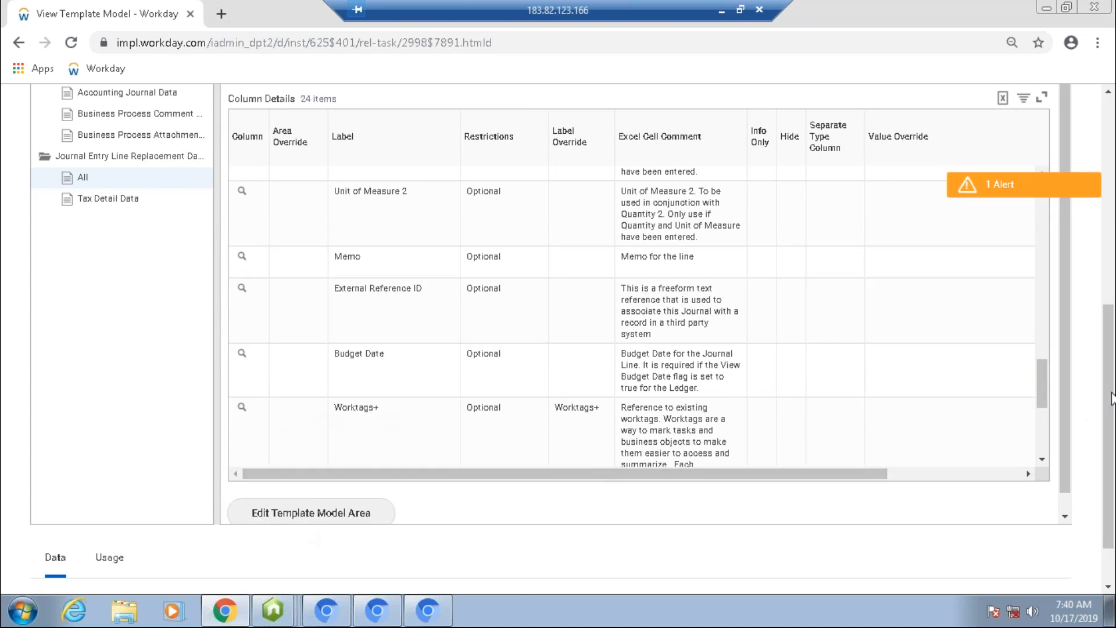
{"action": "scroll", "coordinate": [1111, 398], "scroll_direction": "down", "scroll_amount": 2}
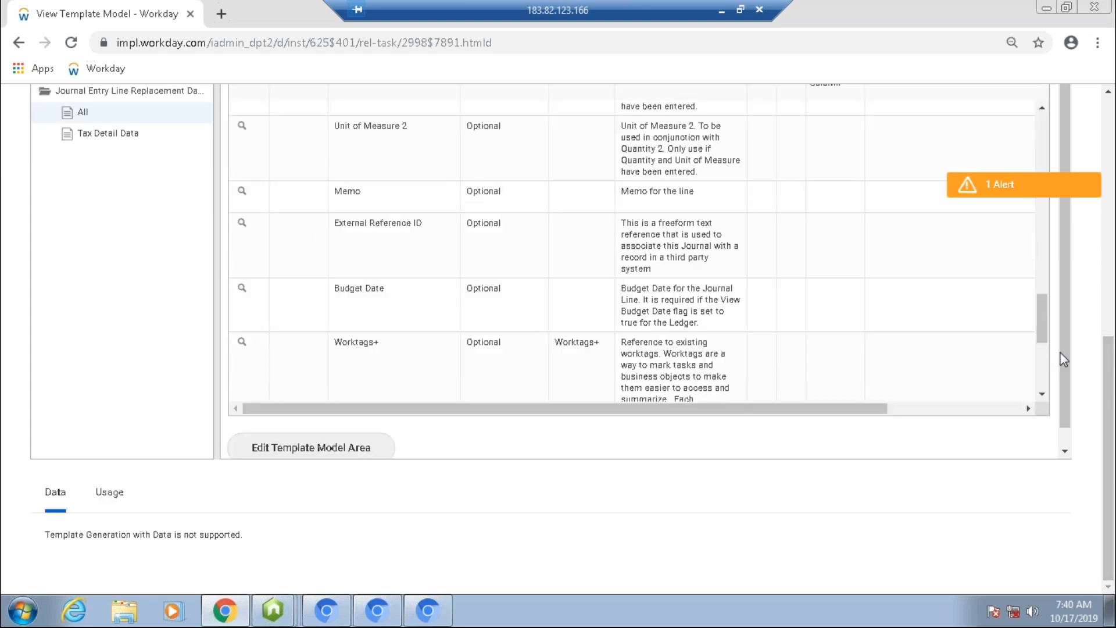
{"action": "scroll", "coordinate": [1056, 372], "scroll_direction": "down", "scroll_amount": 1}
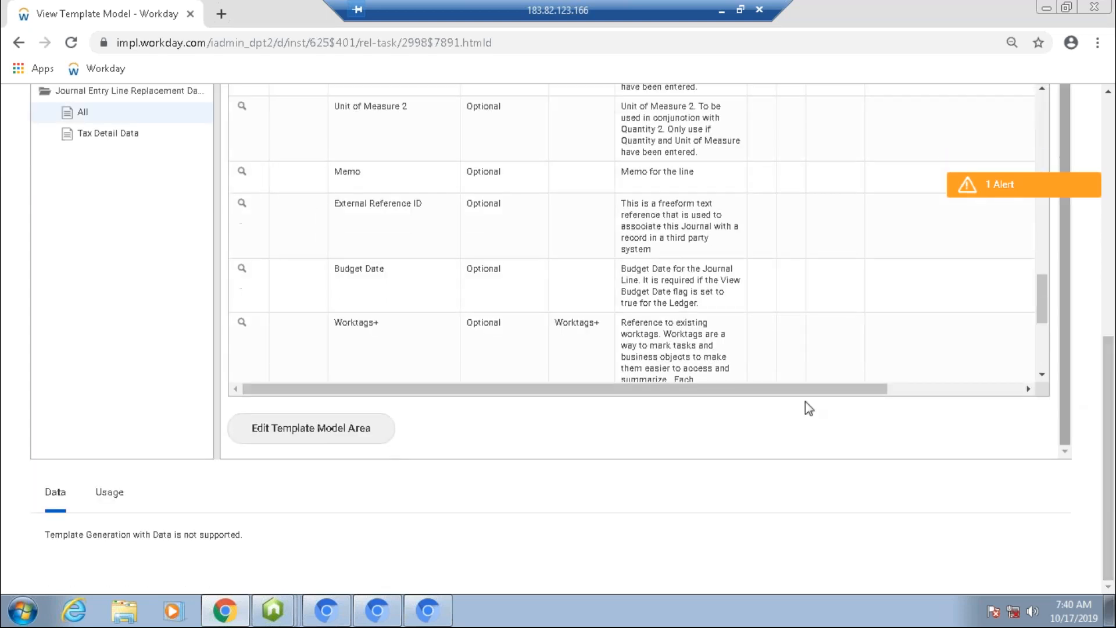
Step: Try editing the All area's Worktags+ column area override and label override, then cancel the edit
{"action": "left_click", "coordinate": [281, 442]}
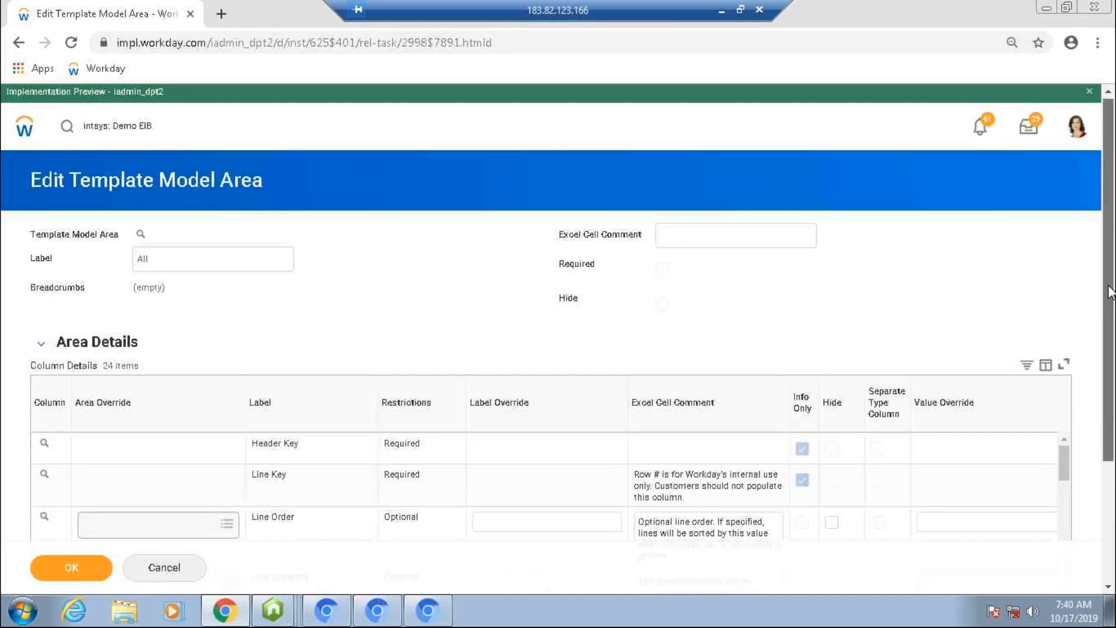
{"action": "scroll", "coordinate": [1075, 249], "scroll_direction": "down", "scroll_amount": 3}
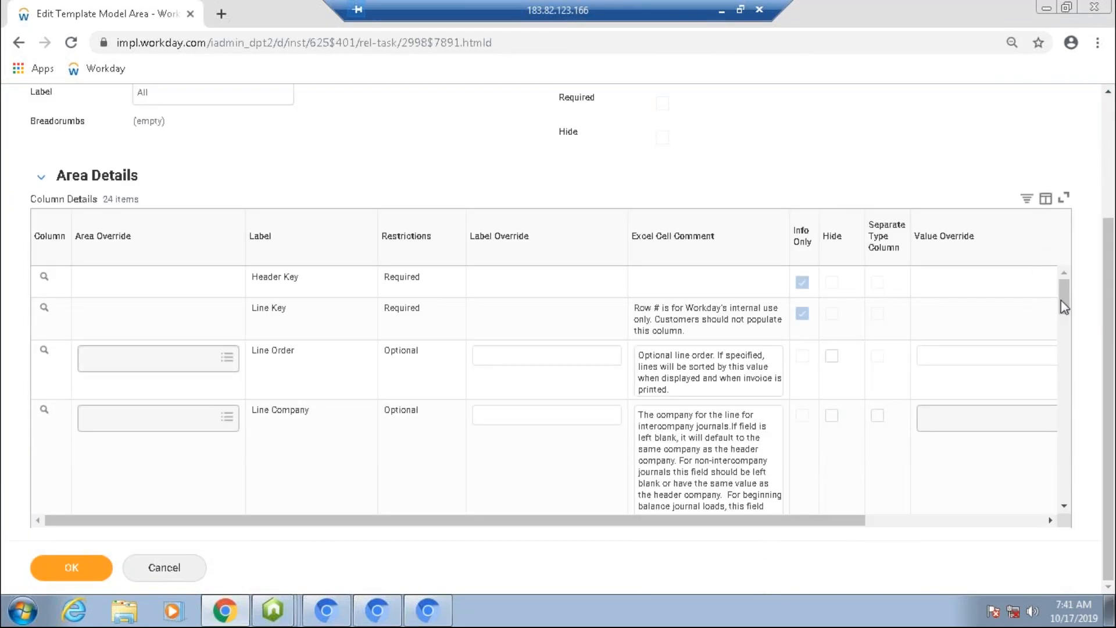
{"action": "scroll", "coordinate": [1064, 308], "scroll_direction": "down", "scroll_amount": 1}
{"action": "scroll", "coordinate": [1066, 322], "scroll_direction": "down", "scroll_amount": 4}
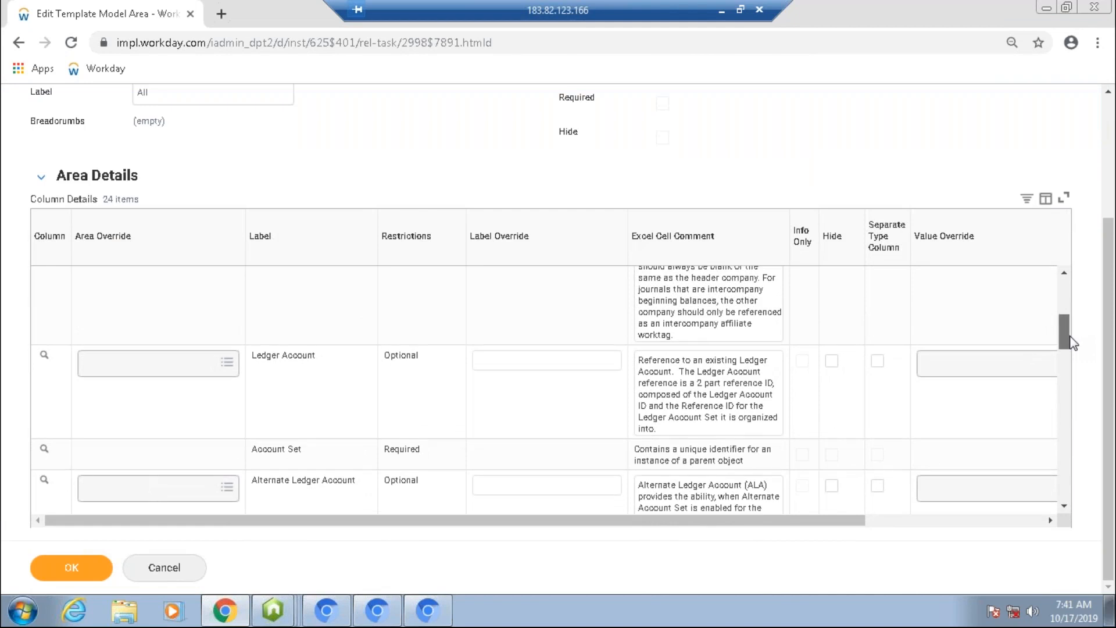
{"action": "left_click_drag", "start_coordinate": [1071, 337], "coordinate": [1071, 333]}
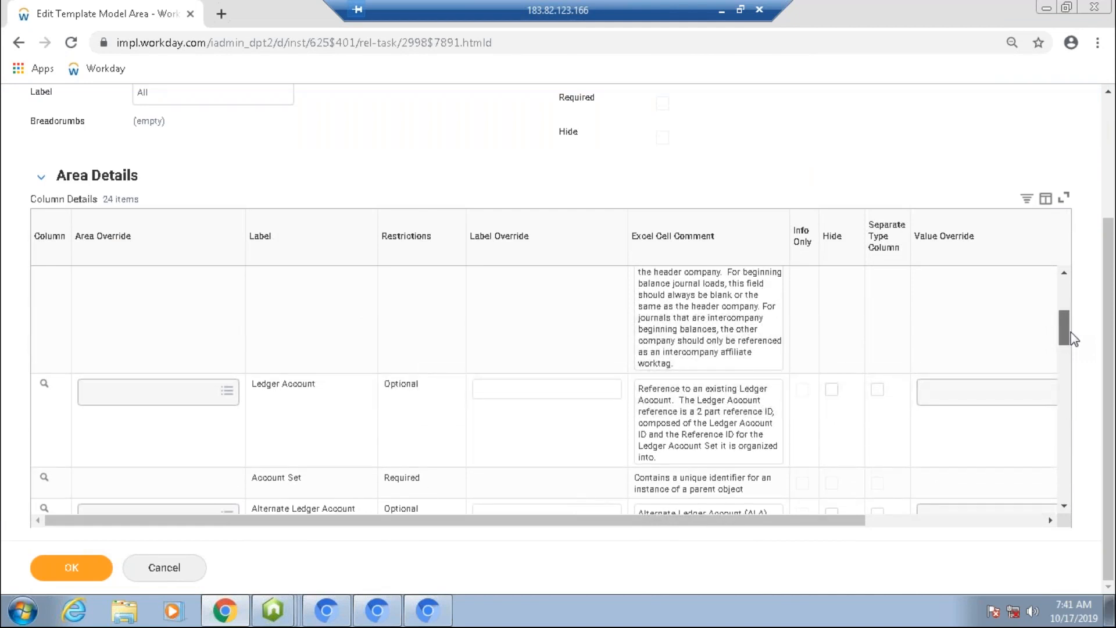
{"action": "left_click_drag", "start_coordinate": [1071, 333], "coordinate": [1077, 458]}
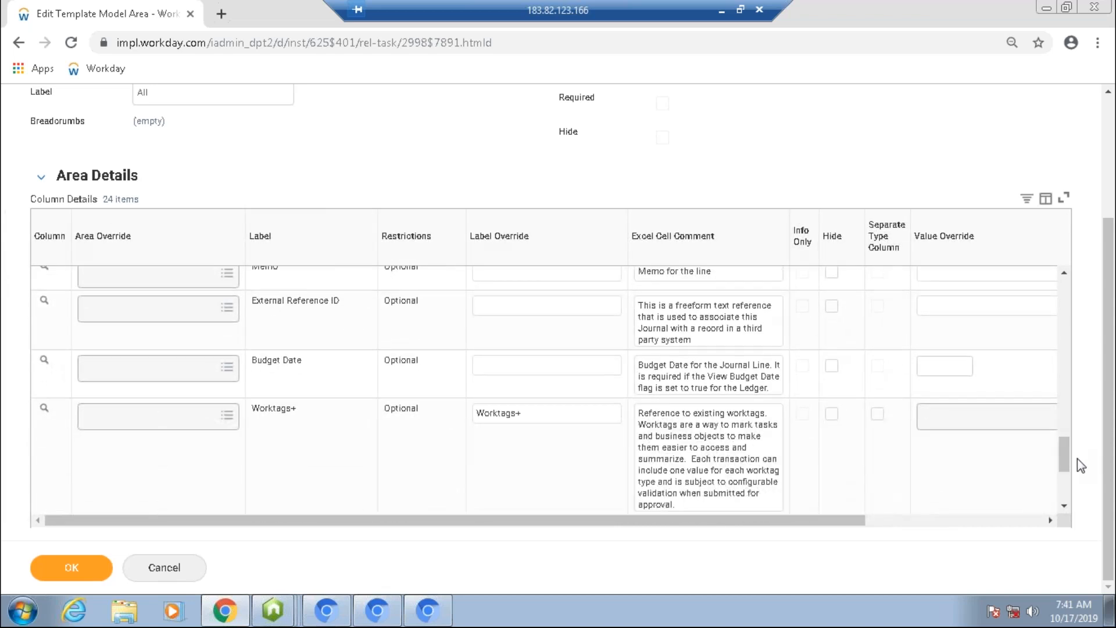
{"action": "left_click", "coordinate": [166, 434]}
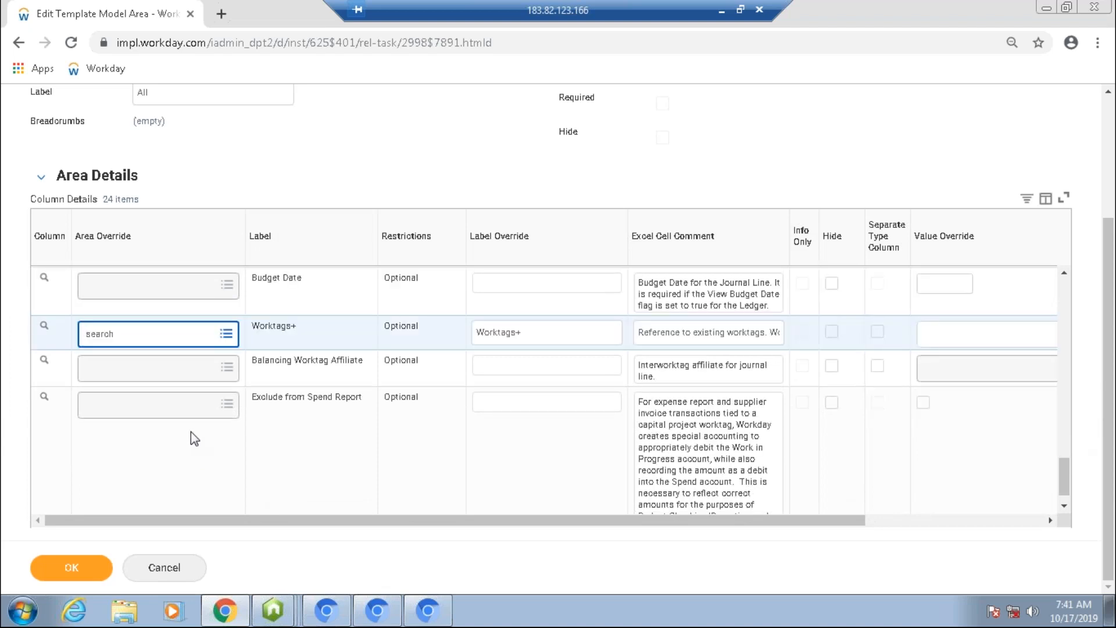
{"action": "left_click", "coordinate": [190, 414]}
{"action": "left_click", "coordinate": [211, 348]}
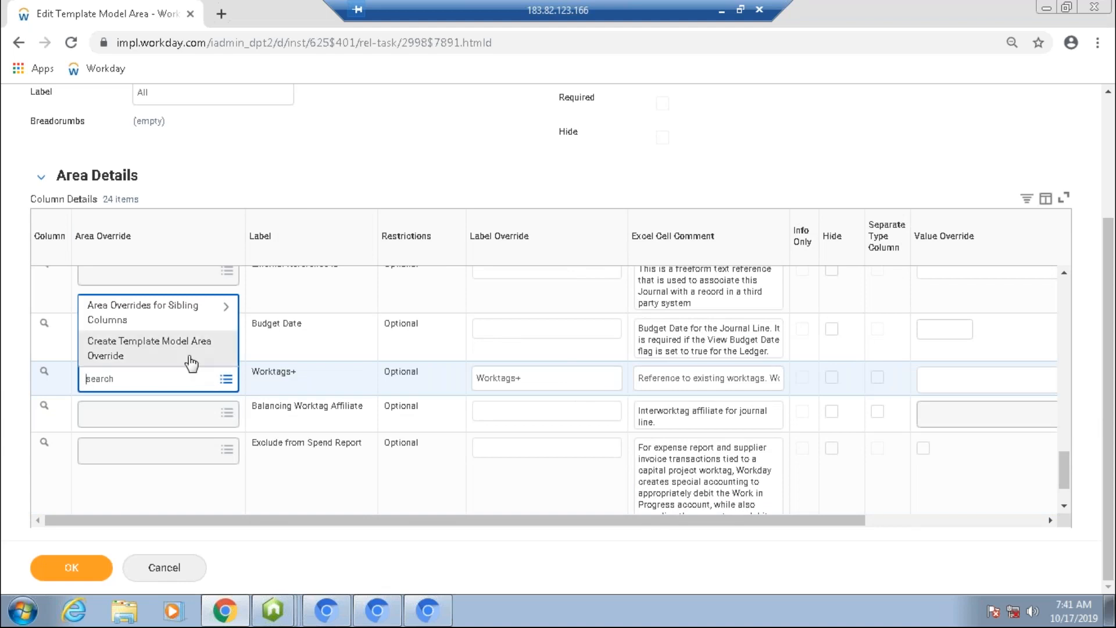
{"action": "key", "text": "Tab"}
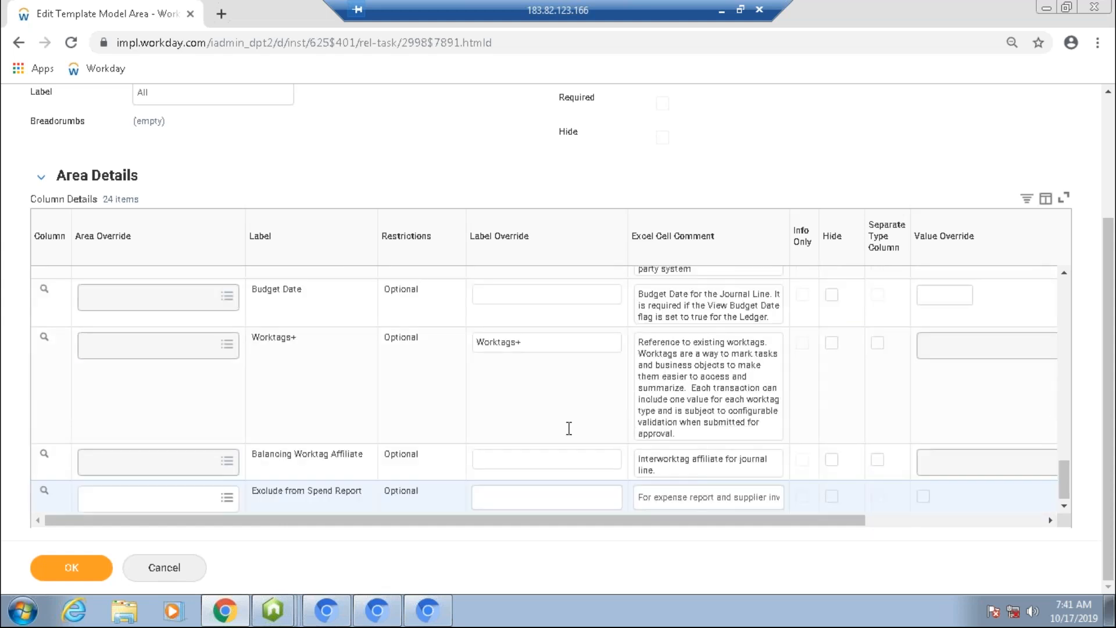
{"action": "left_click", "coordinate": [583, 386]}
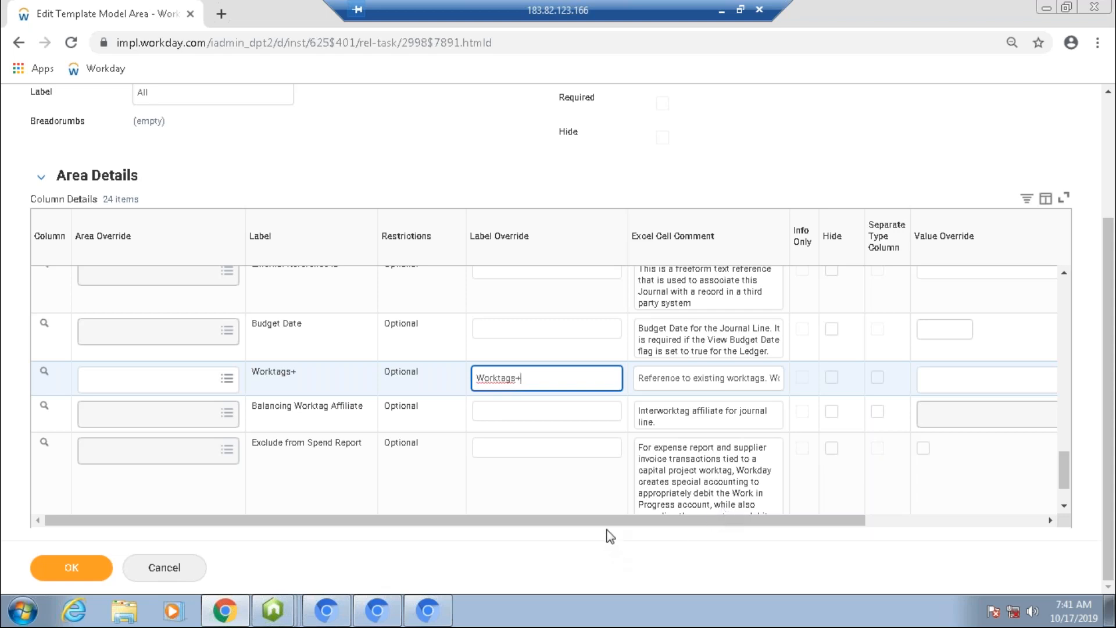
{"action": "left_click", "coordinate": [155, 572]}
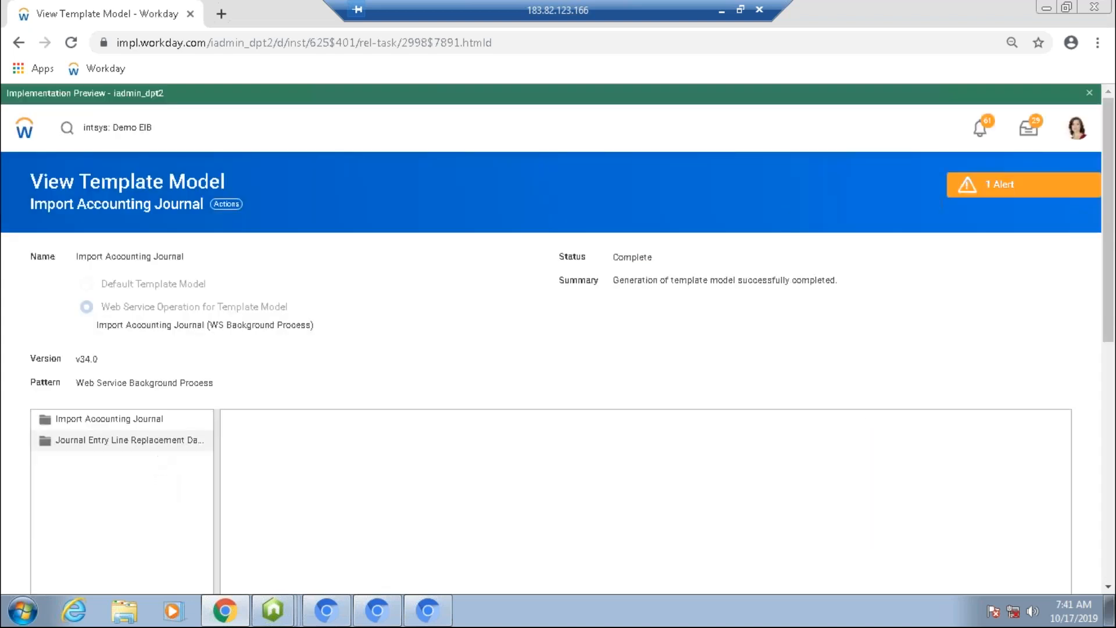
Step: Reopen the All area under Journal Entry Line Replacement Data and scroll to the Worktags+ column
{"action": "left_click", "coordinate": [146, 440]}
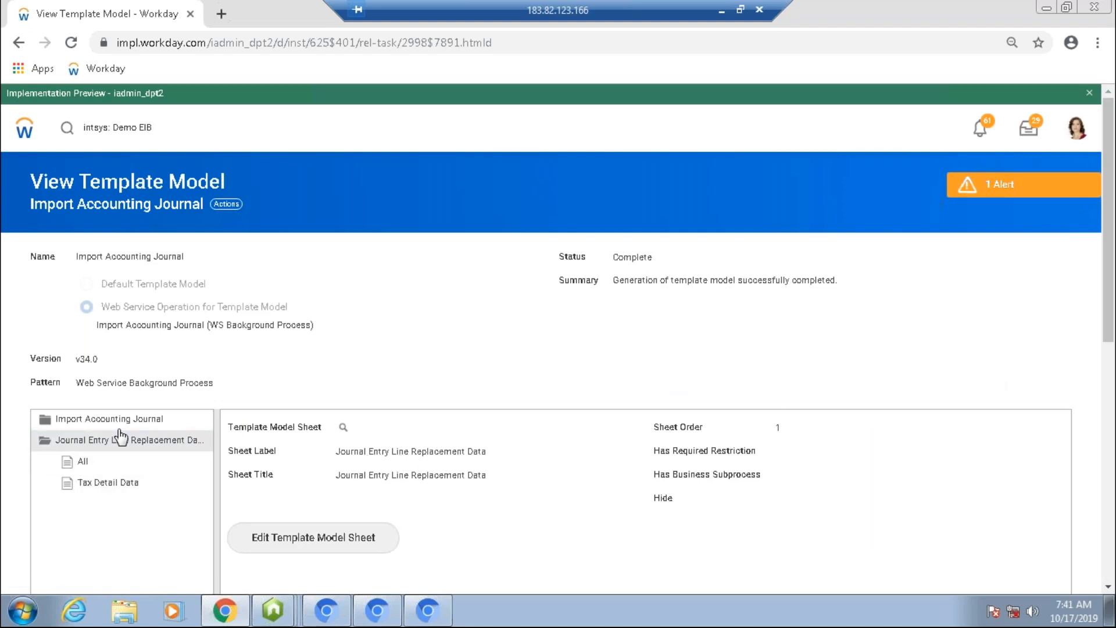
{"action": "left_click", "coordinate": [105, 462]}
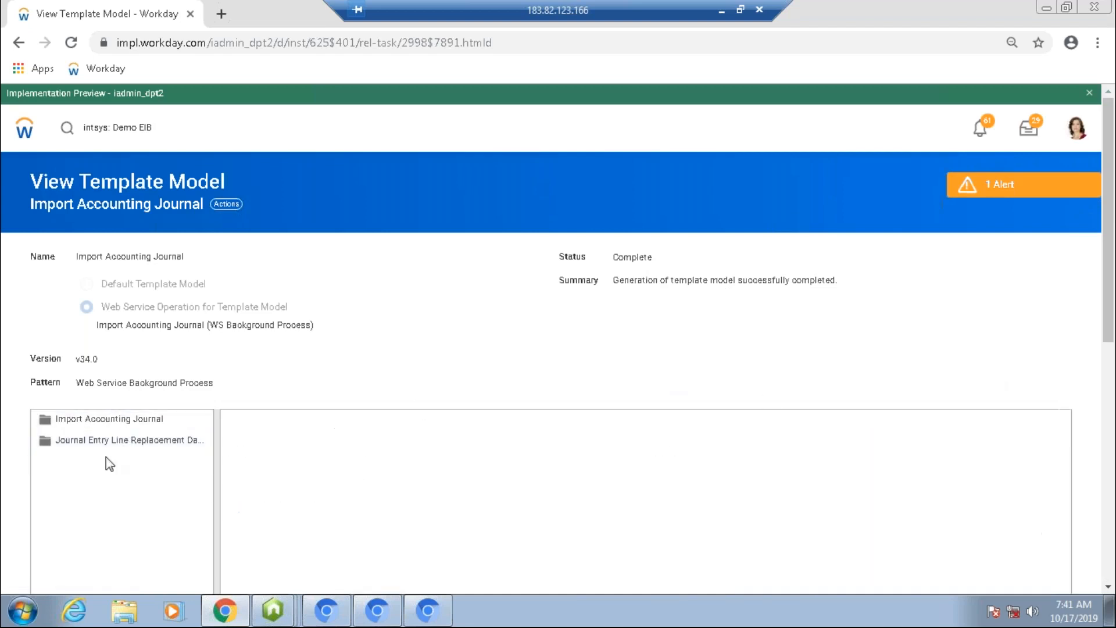
{"action": "scroll", "coordinate": [1111, 267], "scroll_direction": "down", "scroll_amount": 6}
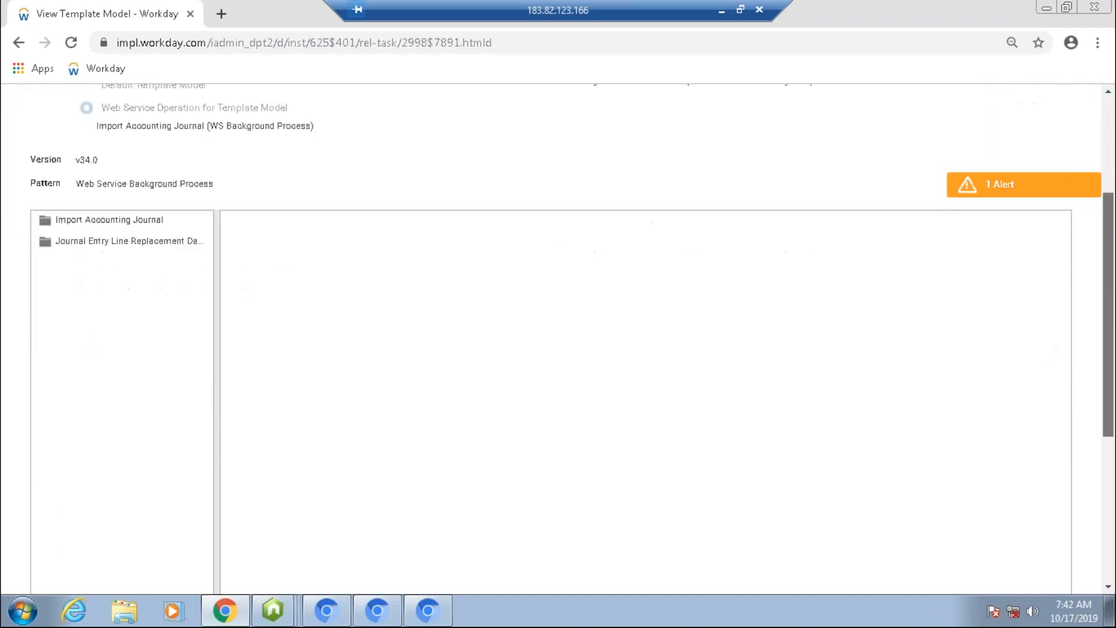
{"action": "left_click", "coordinate": [158, 107]}
{"action": "left_click", "coordinate": [110, 131]}
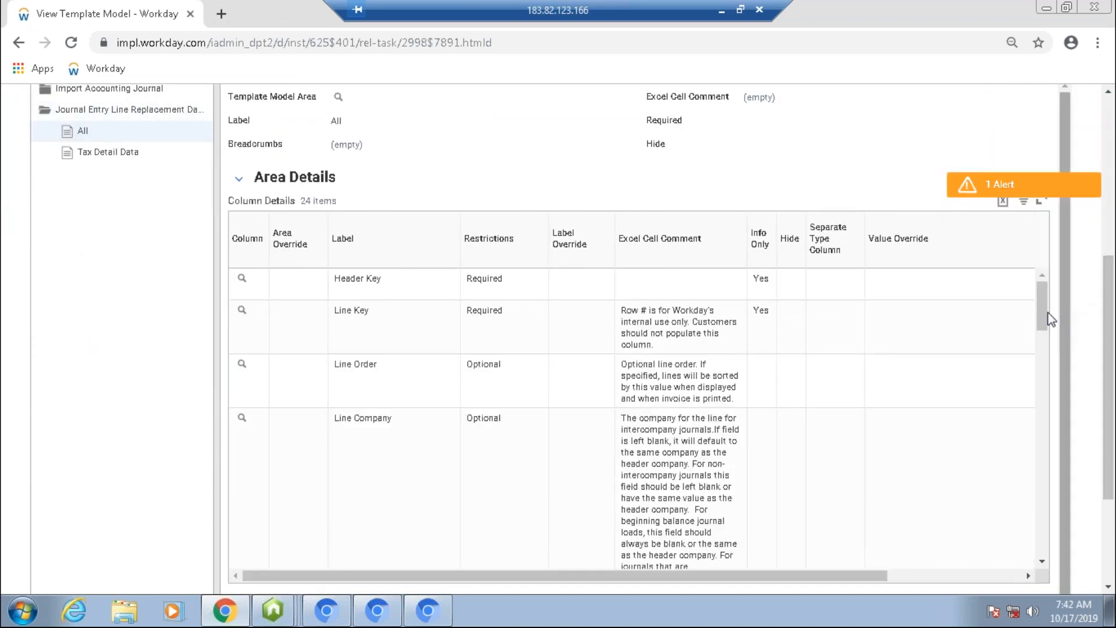
{"action": "scroll", "coordinate": [1045, 354], "scroll_direction": "down", "scroll_amount": 5}
{"action": "left_click_drag", "start_coordinate": [1036, 520], "coordinate": [1037, 486]}
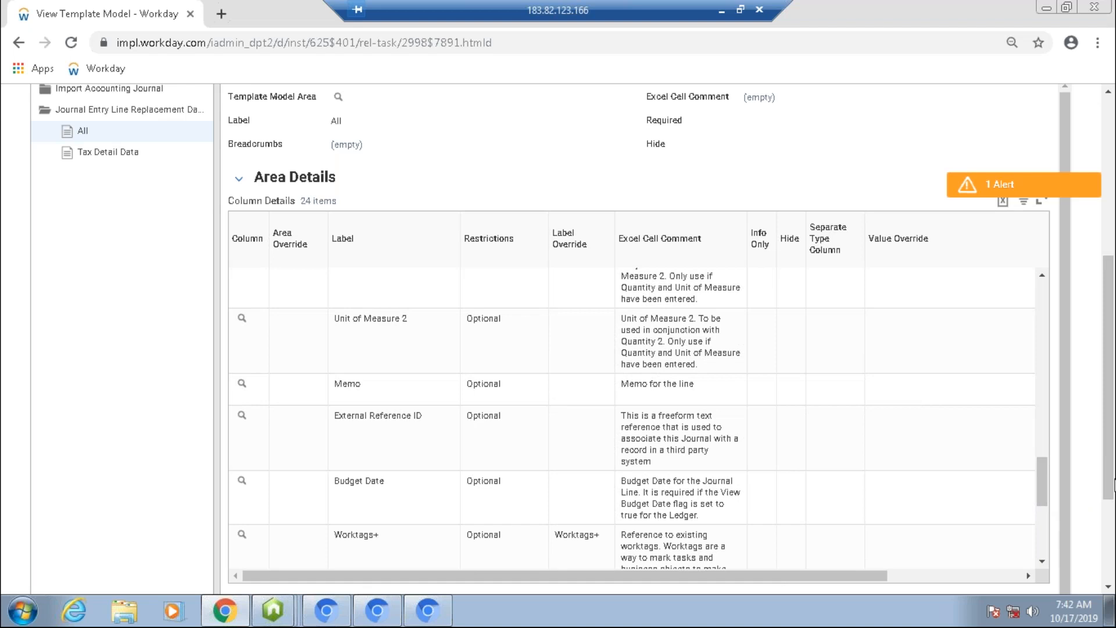
{"action": "scroll", "coordinate": [1112, 488], "scroll_direction": "down", "scroll_amount": 2}
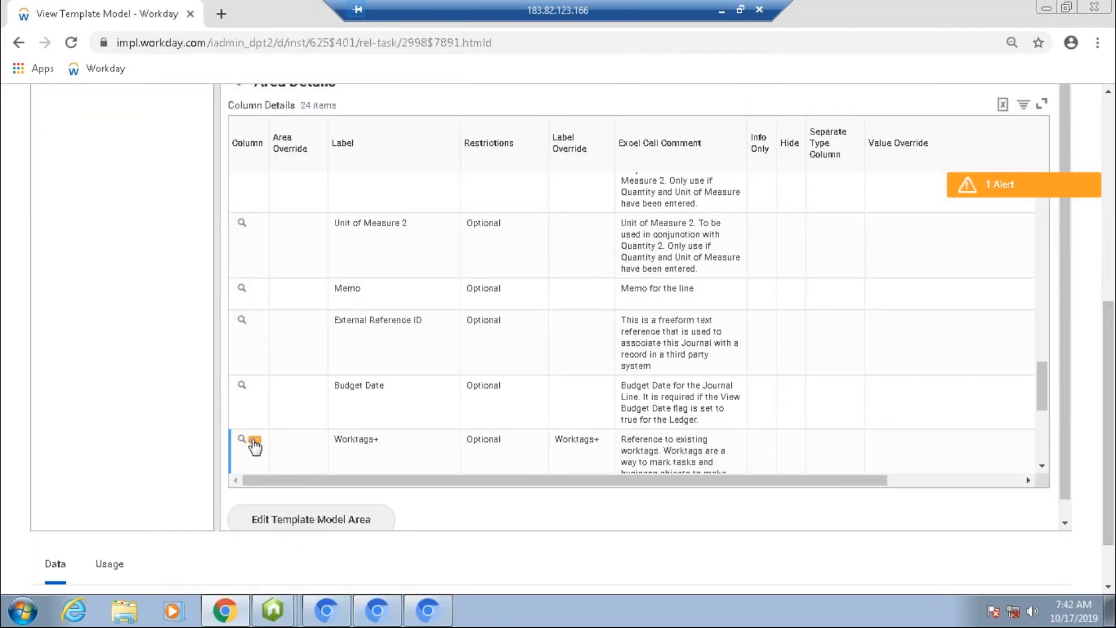
Step: Open the Worktags+ column's template model column details
{"action": "left_click", "coordinate": [255, 442]}
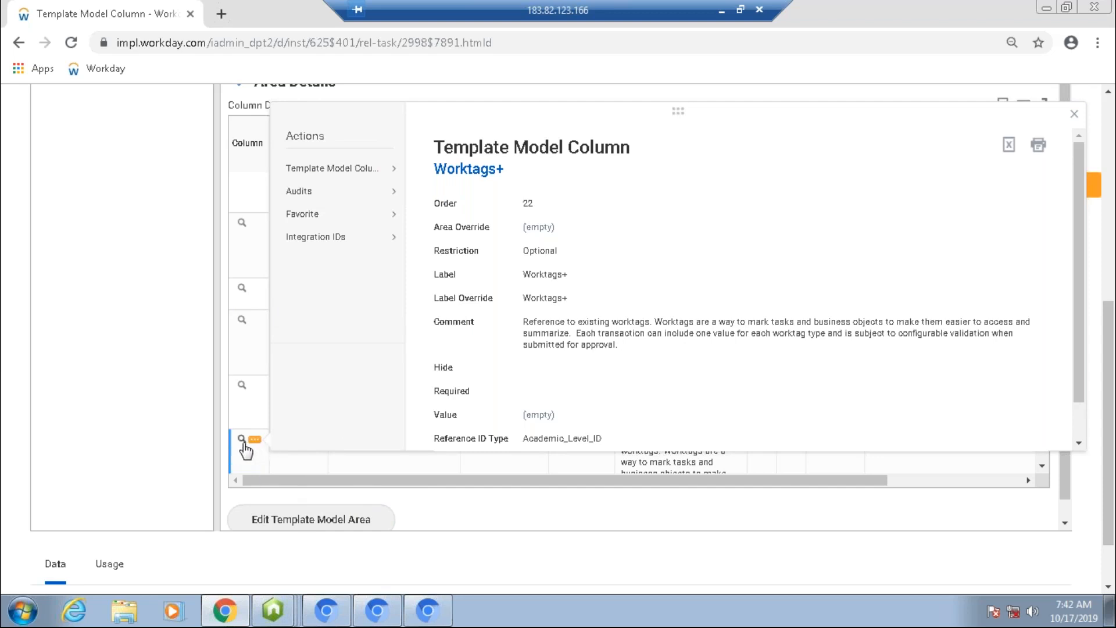
{"action": "left_click", "coordinate": [560, 578]}
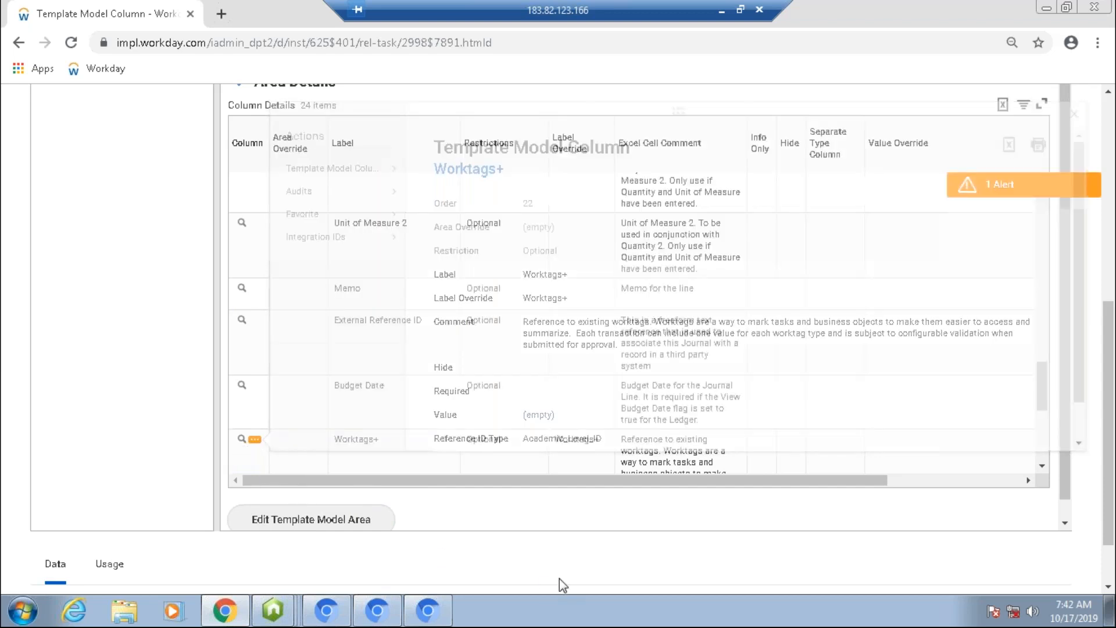
{"action": "left_click", "coordinate": [253, 441]}
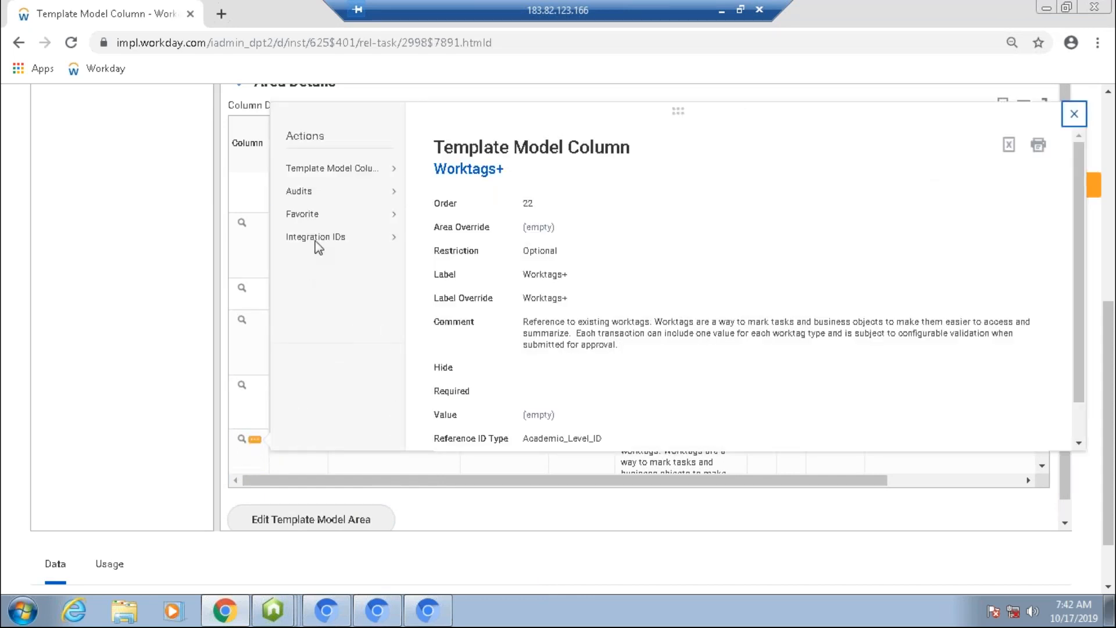
Step: Open the Worktags+ column's details for editing and remove the Academic Level ID reference ID type
{"action": "mouse_move", "coordinate": [324, 174]}
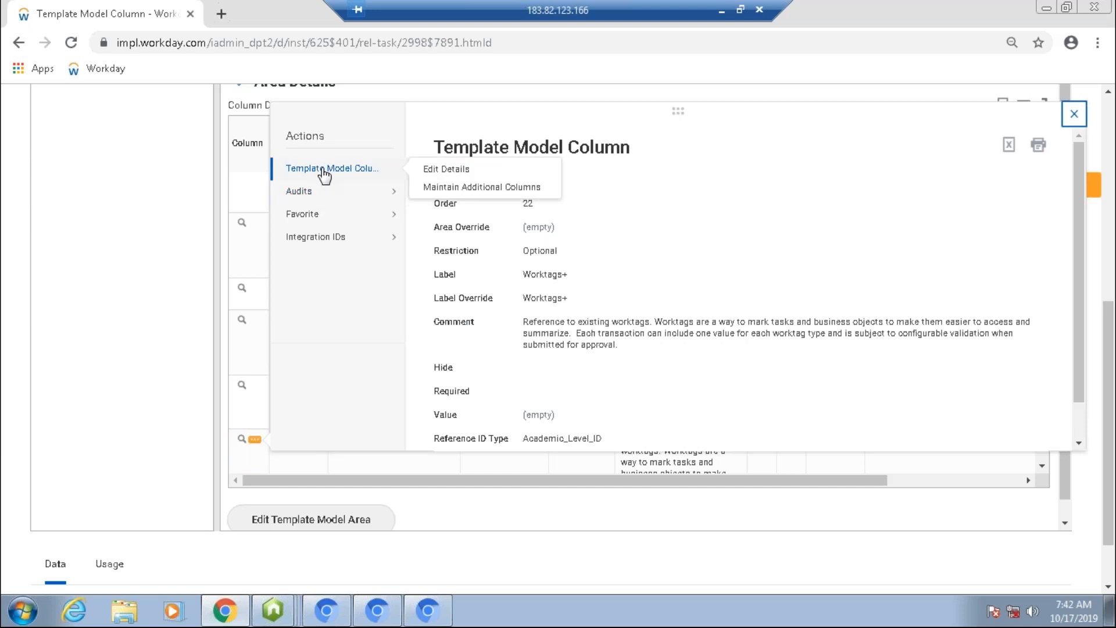
{"action": "left_click", "coordinate": [456, 175]}
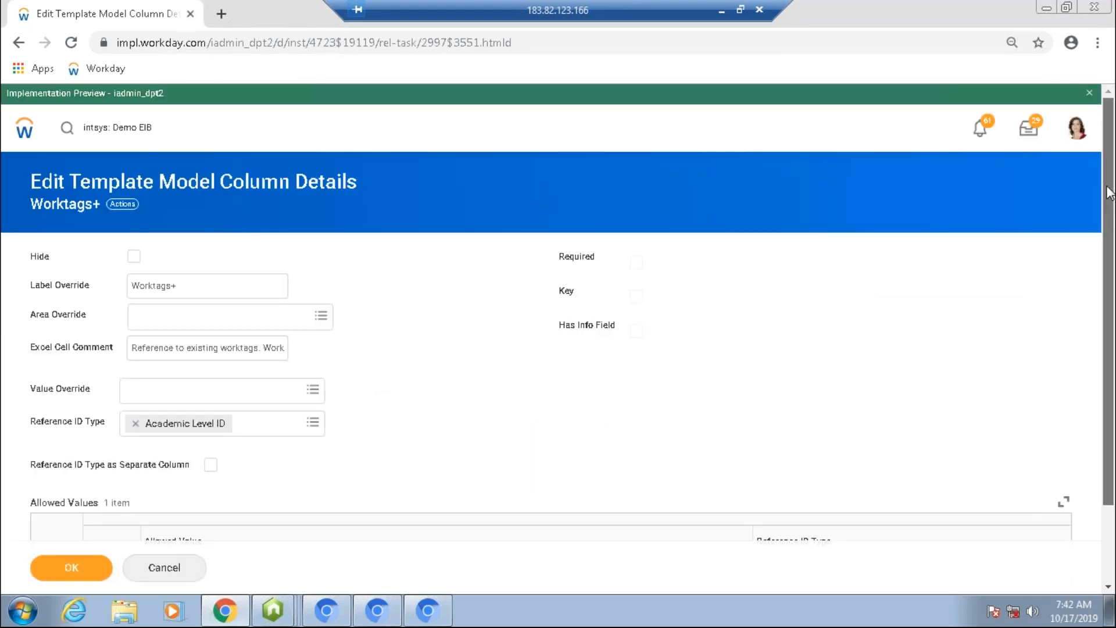
{"action": "scroll", "coordinate": [1104, 270], "scroll_direction": "down", "scroll_amount": 1}
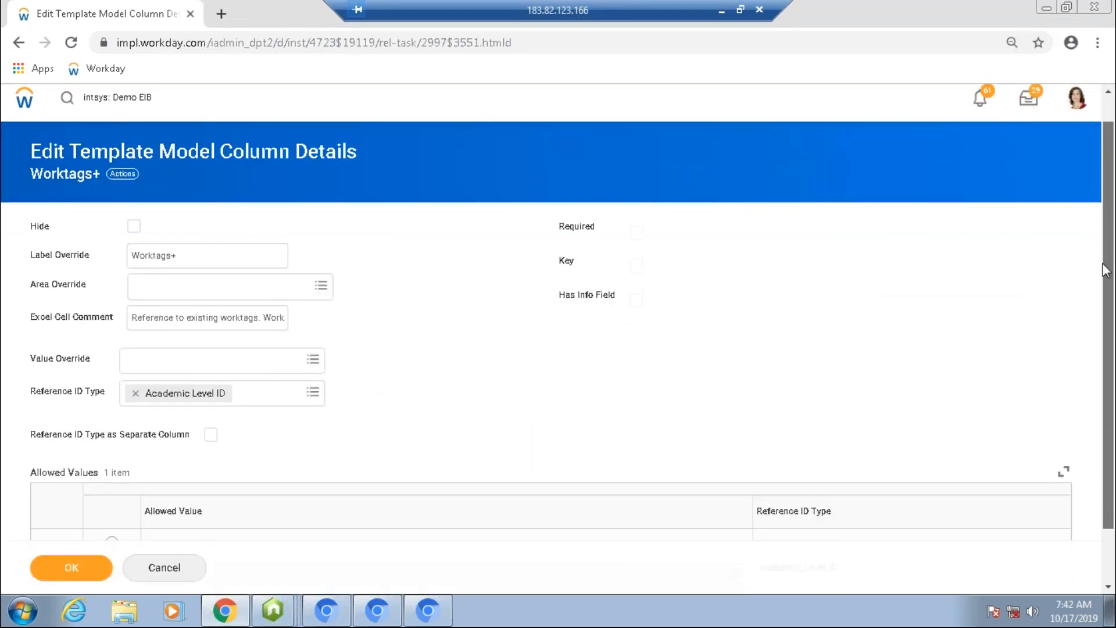
{"action": "scroll", "coordinate": [1105, 271], "scroll_direction": "down", "scroll_amount": 2}
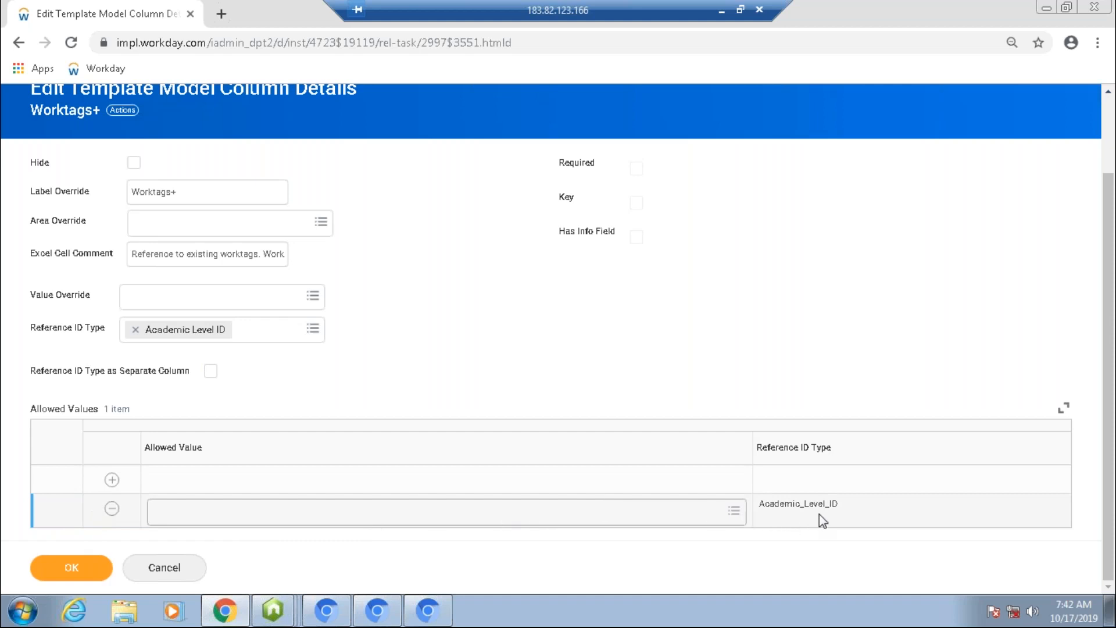
{"action": "left_click_drag", "start_coordinate": [763, 504], "coordinate": [858, 521]}
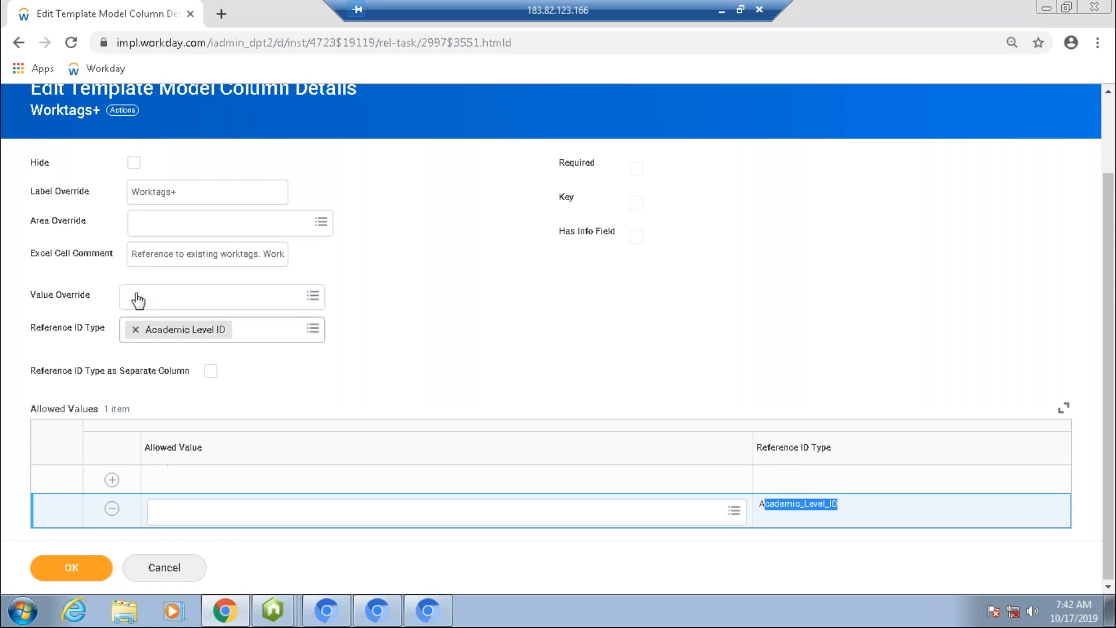
{"action": "left_click", "coordinate": [135, 330]}
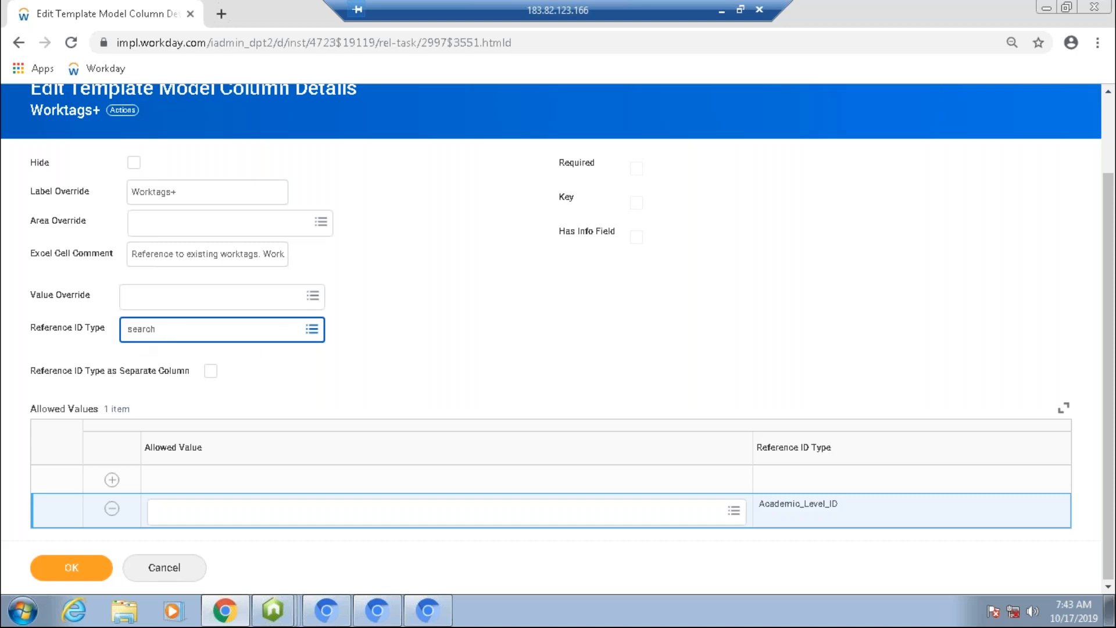
{"action": "left_click", "coordinate": [389, 370]}
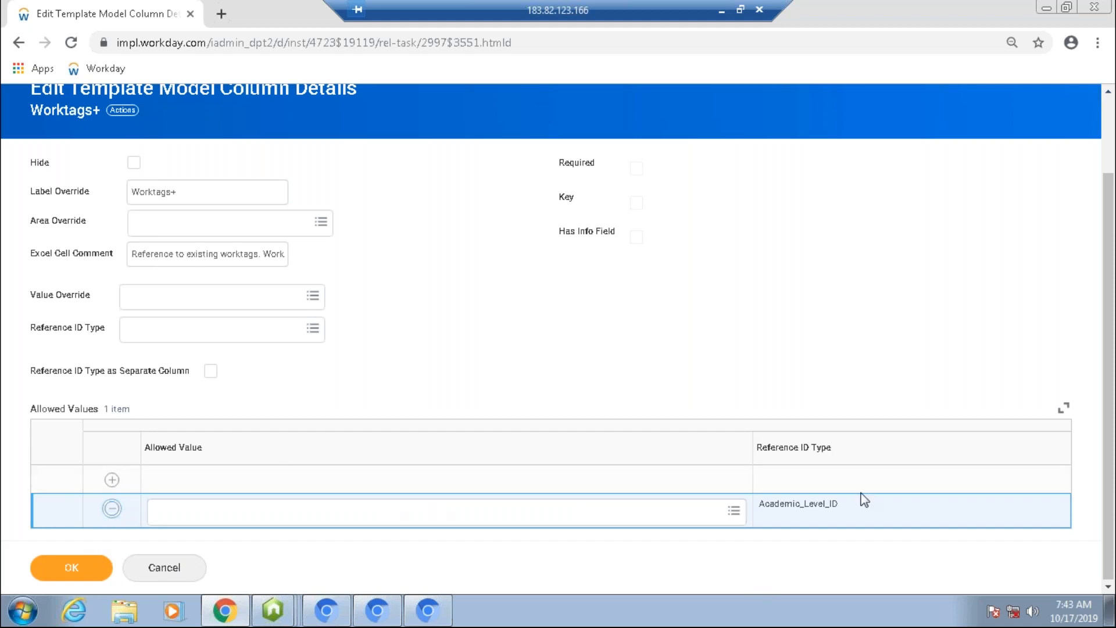
Step: Delete the Academic_Level_ID row from the column's allowed values
{"action": "left_click_drag", "start_coordinate": [849, 507], "coordinate": [753, 503]}
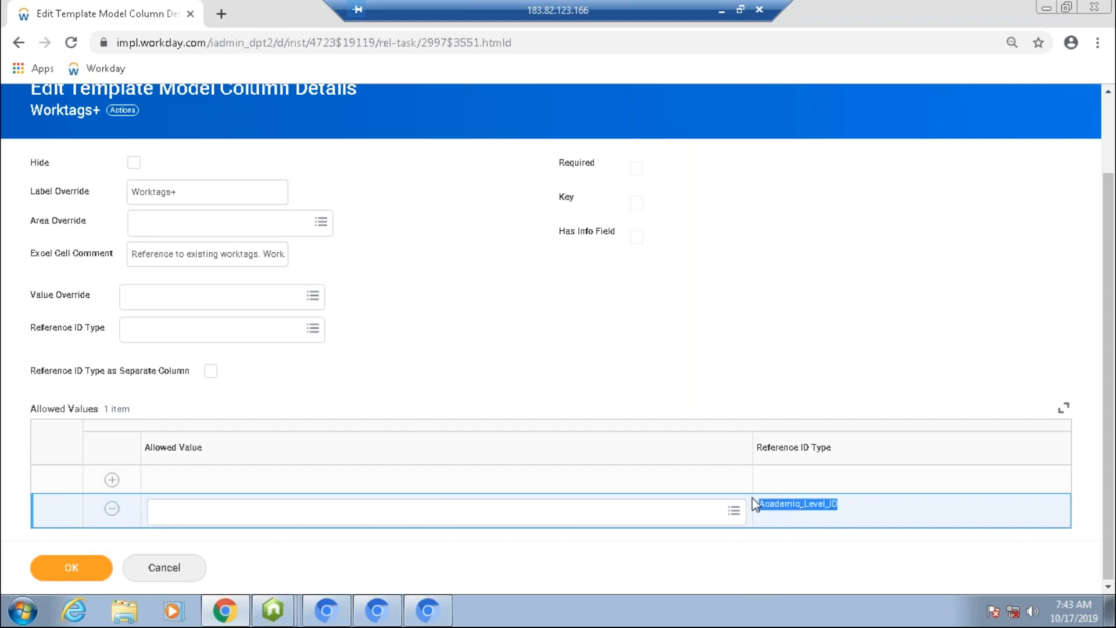
{"action": "left_click", "coordinate": [153, 329]}
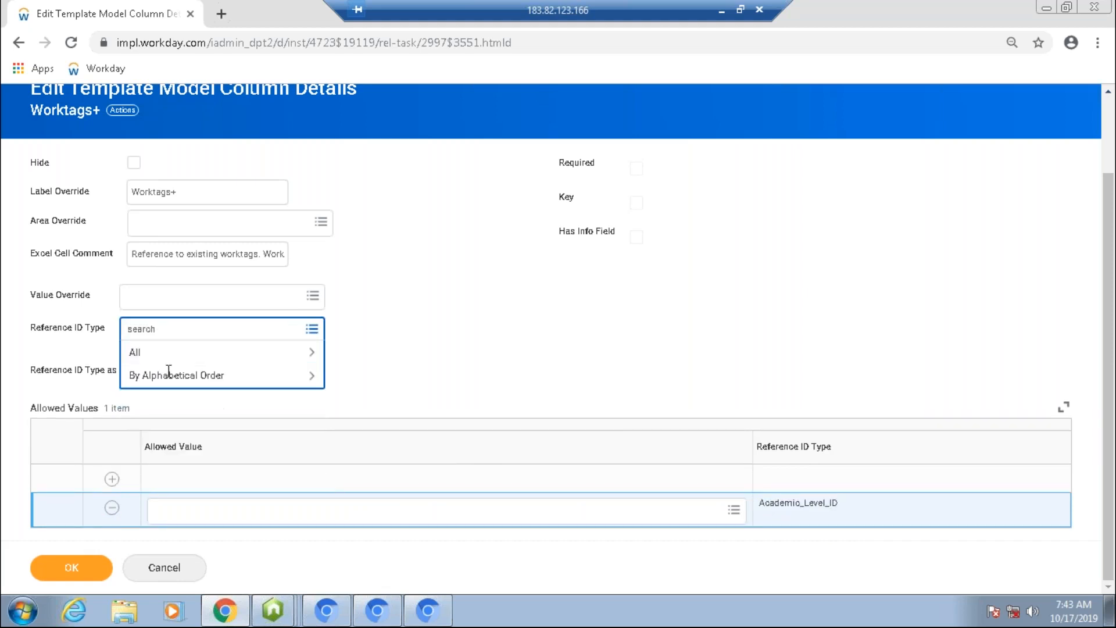
{"action": "left_click", "coordinate": [193, 353]}
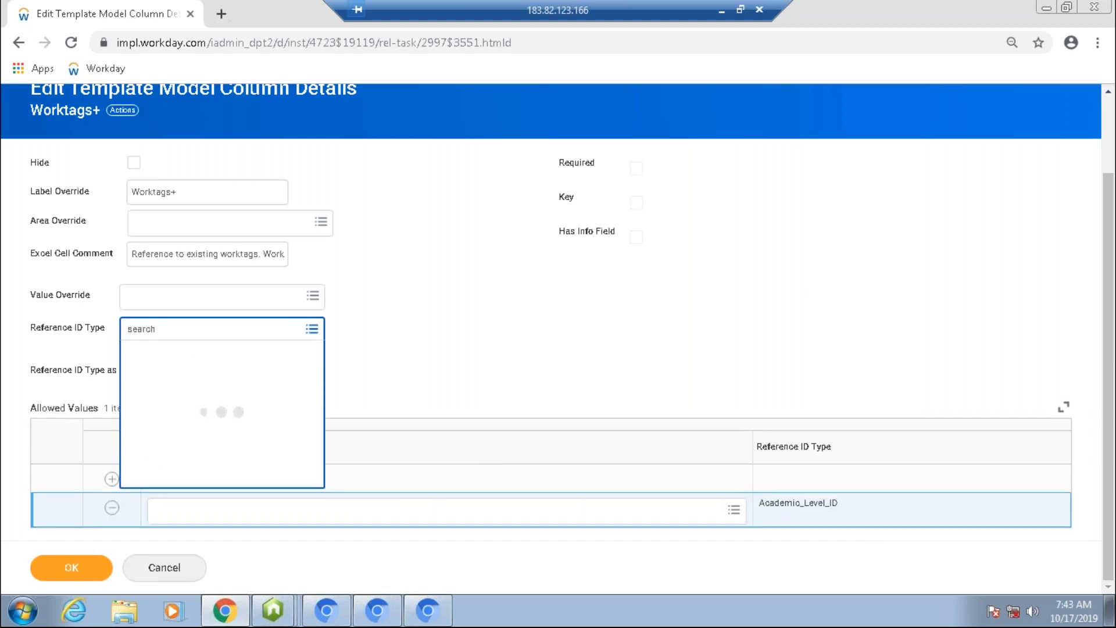
{"action": "left_click", "coordinate": [424, 370]}
{"action": "left_click", "coordinate": [112, 510]}
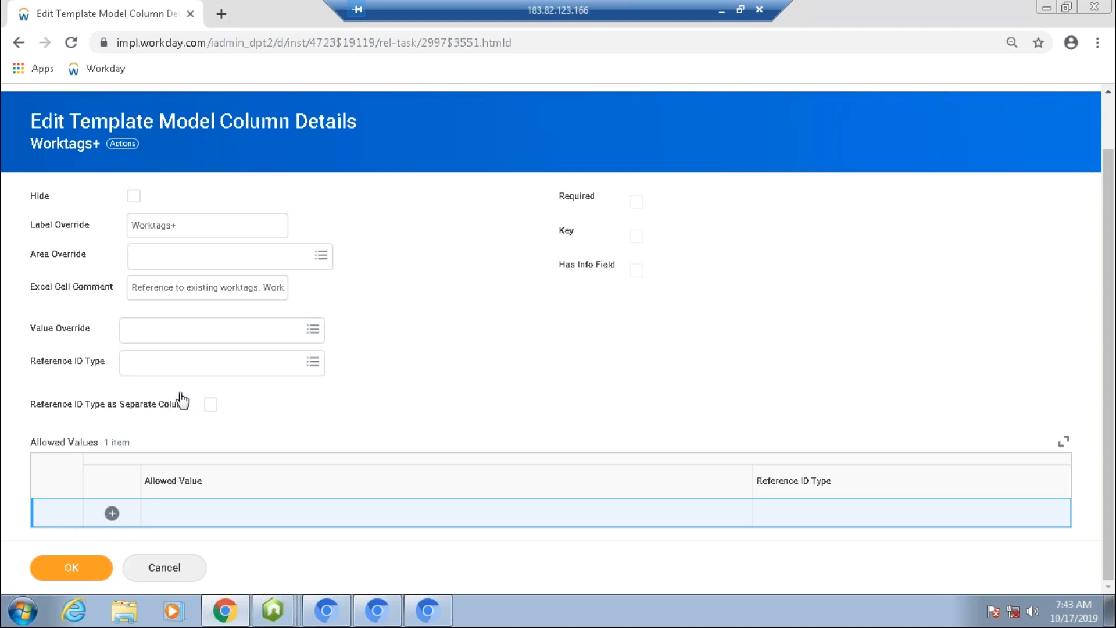
Step: Set the Worktags+ column's reference ID type to Spend Category ID
{"action": "left_click", "coordinate": [186, 365]}
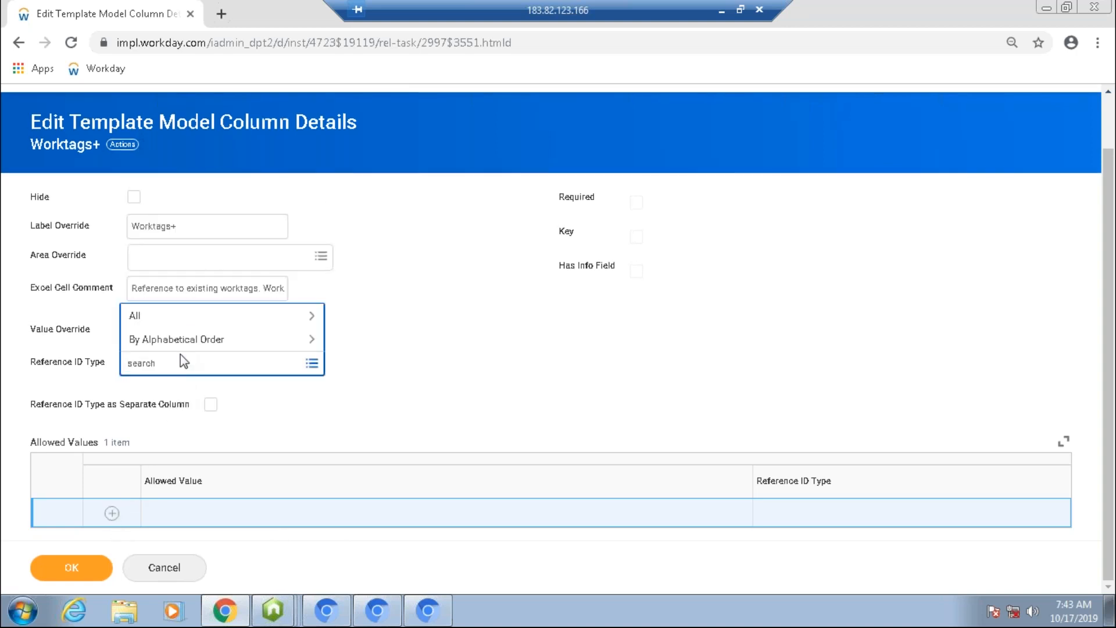
{"action": "left_click", "coordinate": [185, 321]}
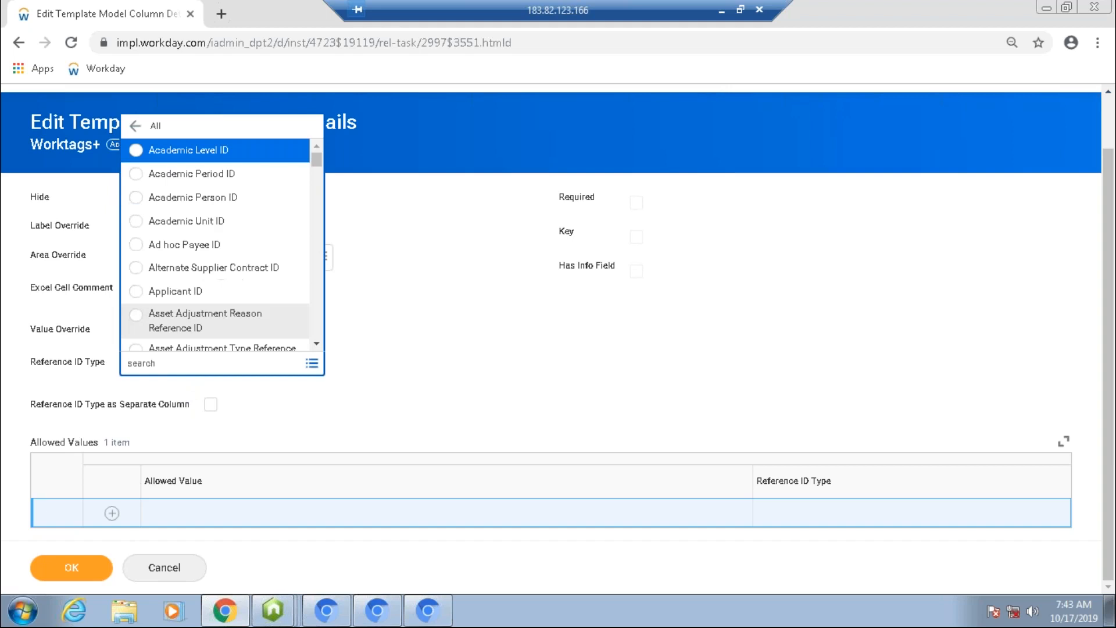
{"action": "left_click_drag", "start_coordinate": [316, 169], "coordinate": [305, 314]}
{"action": "scroll", "coordinate": [306, 314], "scroll_direction": "up", "scroll_amount": 1}
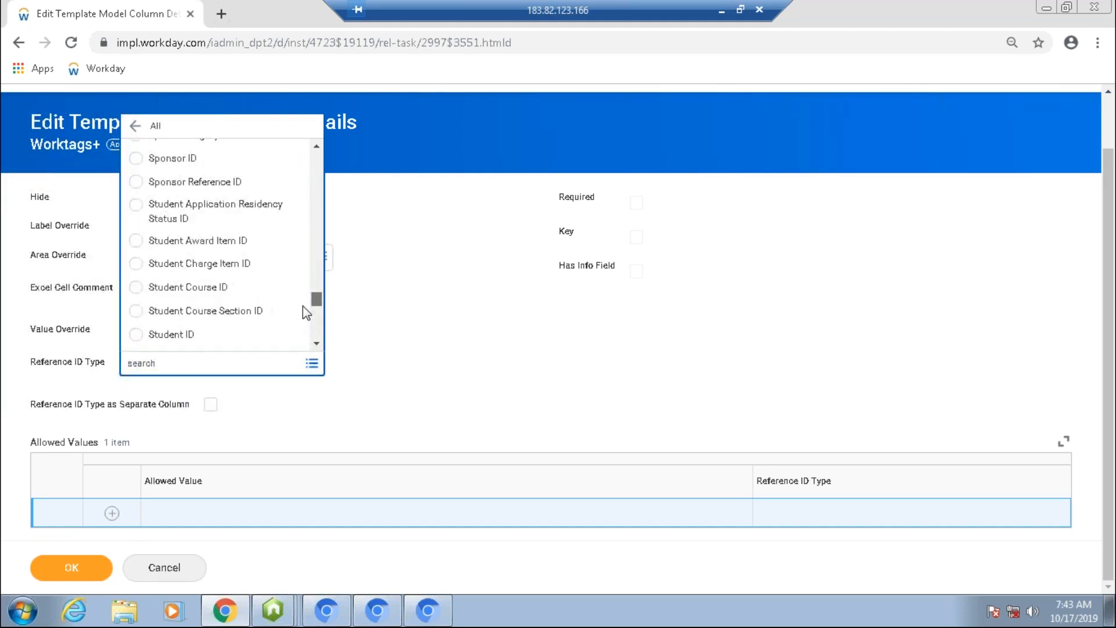
{"action": "scroll", "coordinate": [307, 314], "scroll_direction": "up", "scroll_amount": 1}
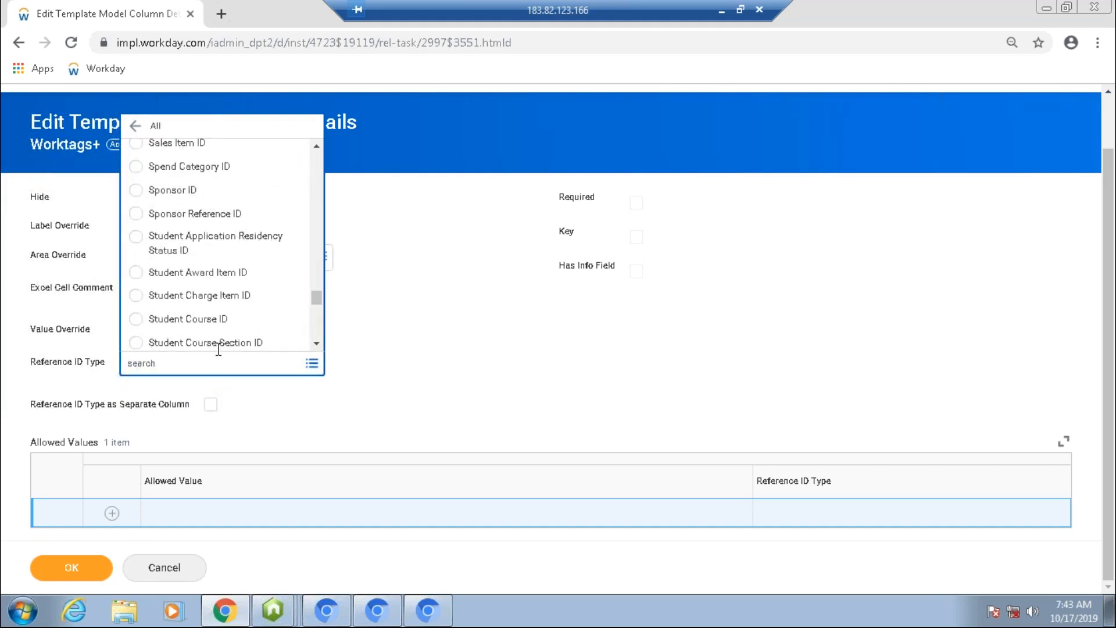
{"action": "left_click", "coordinate": [198, 181]}
{"action": "left_click", "coordinate": [675, 423]}
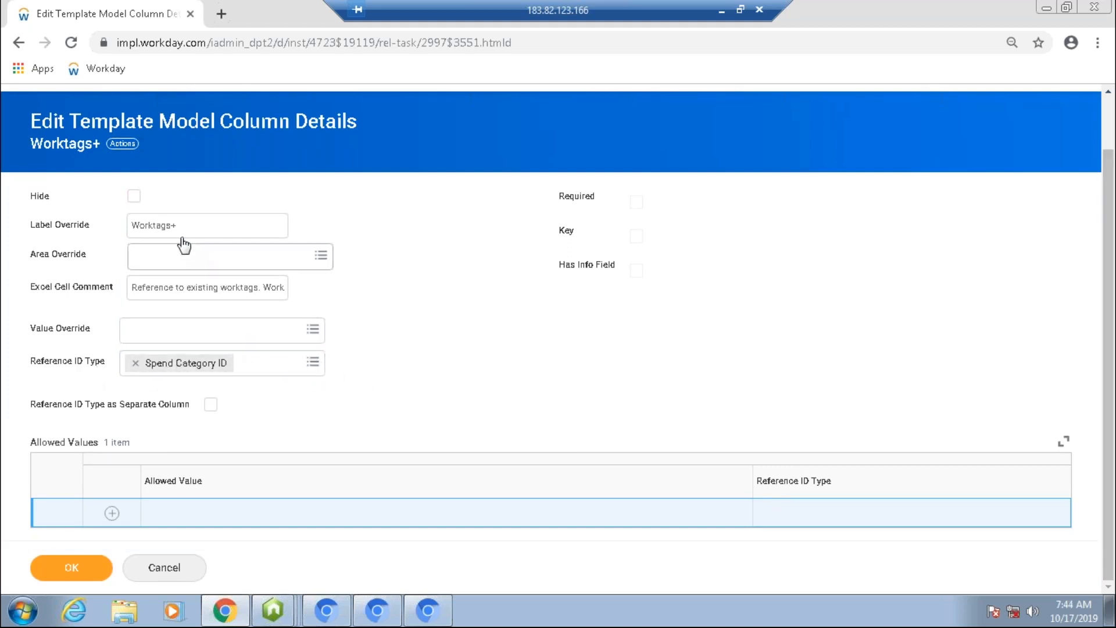
Step: Save the edited Worktags+ column details
{"action": "left_click", "coordinate": [266, 374]}
{"action": "left_click", "coordinate": [404, 372]}
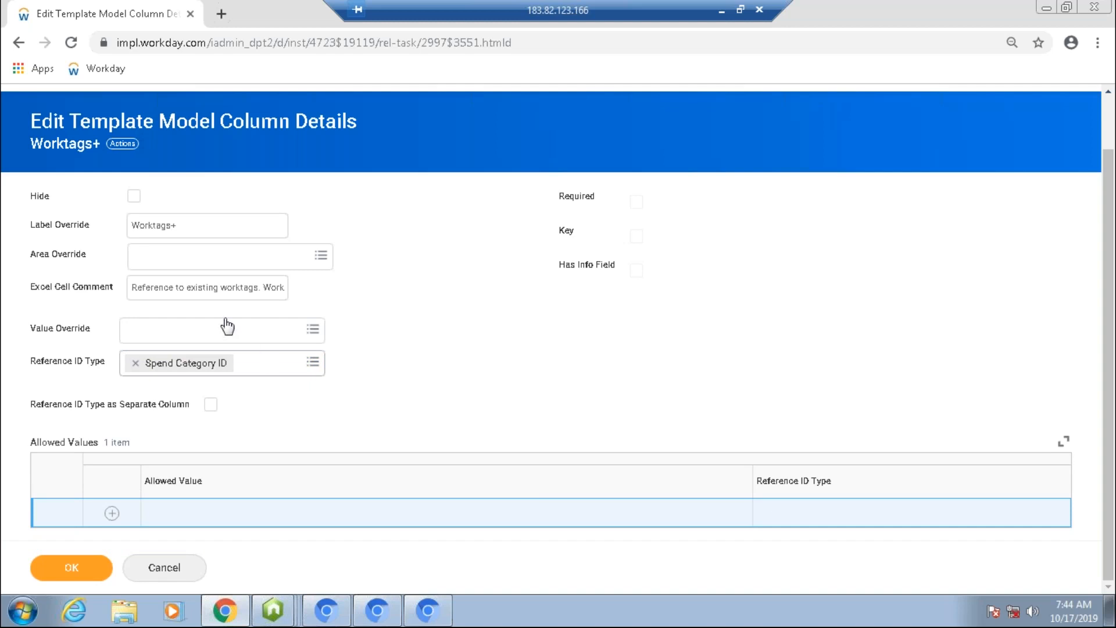
{"action": "left_click", "coordinate": [162, 228]}
{"action": "triple_click", "coordinate": [161, 227]}
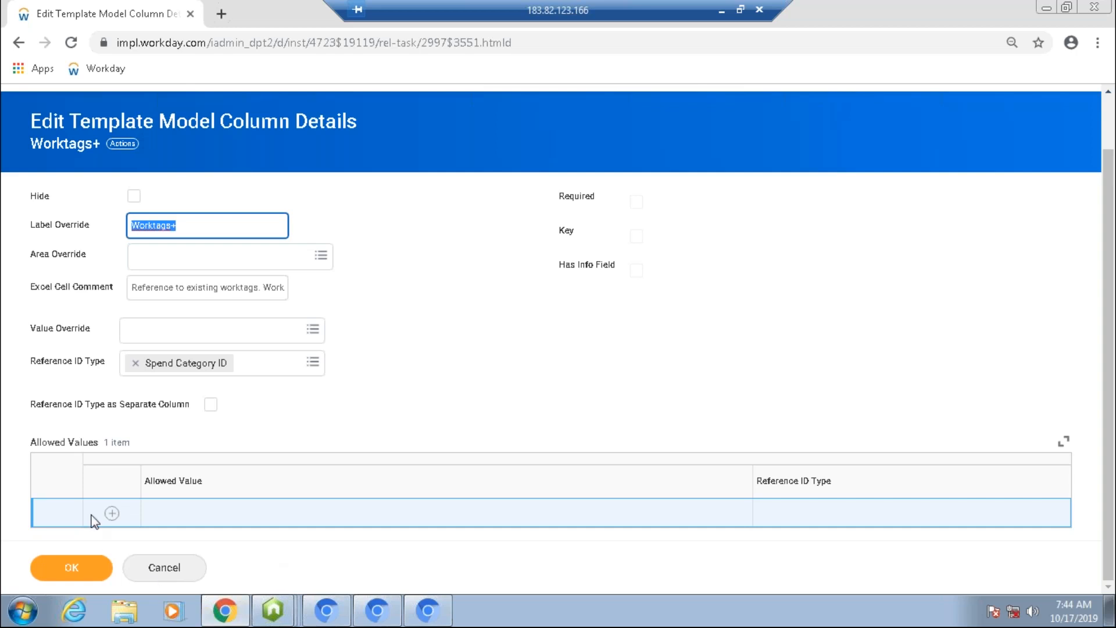
{"action": "left_click", "coordinate": [72, 573]}
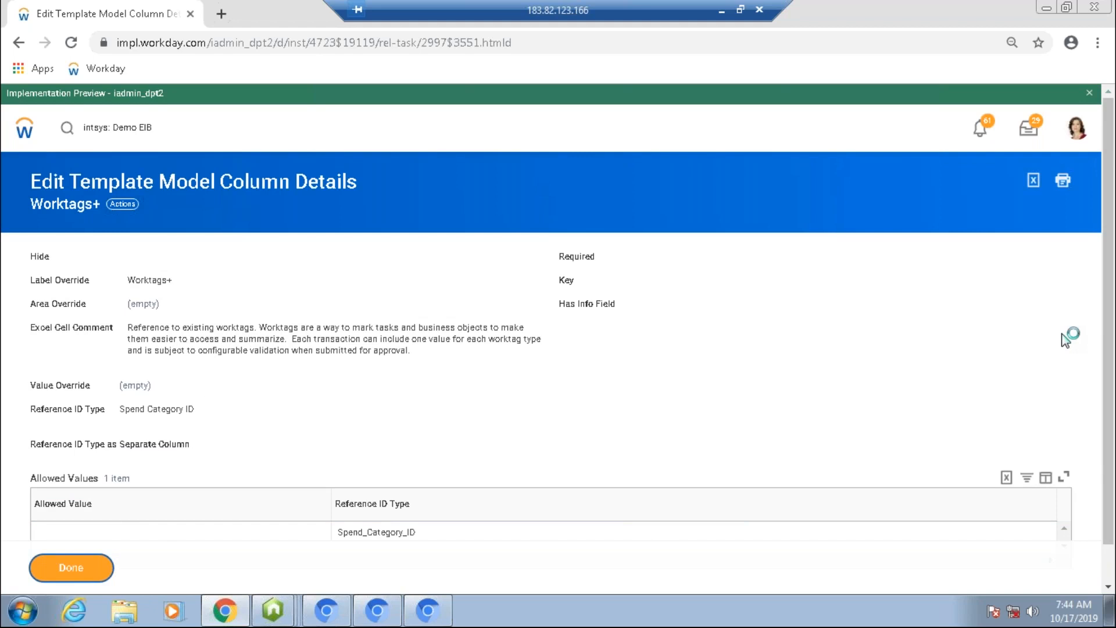
Step: Search for intsys: Demo EIB and open the Demo EIB INT to Upload Journal Entries integration system
{"action": "left_click_drag", "start_coordinate": [1107, 278], "coordinate": [1111, 308]}
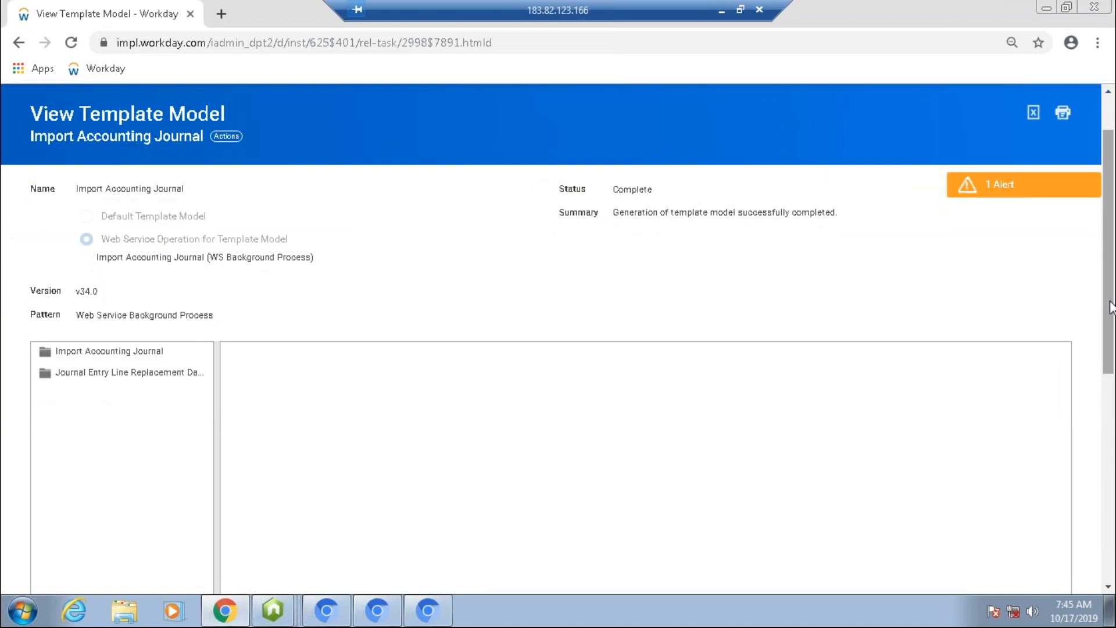
{"action": "left_click_drag", "start_coordinate": [1111, 301], "coordinate": [1111, 507]}
{"action": "left_click_drag", "start_coordinate": [1108, 403], "coordinate": [1108, 167]}
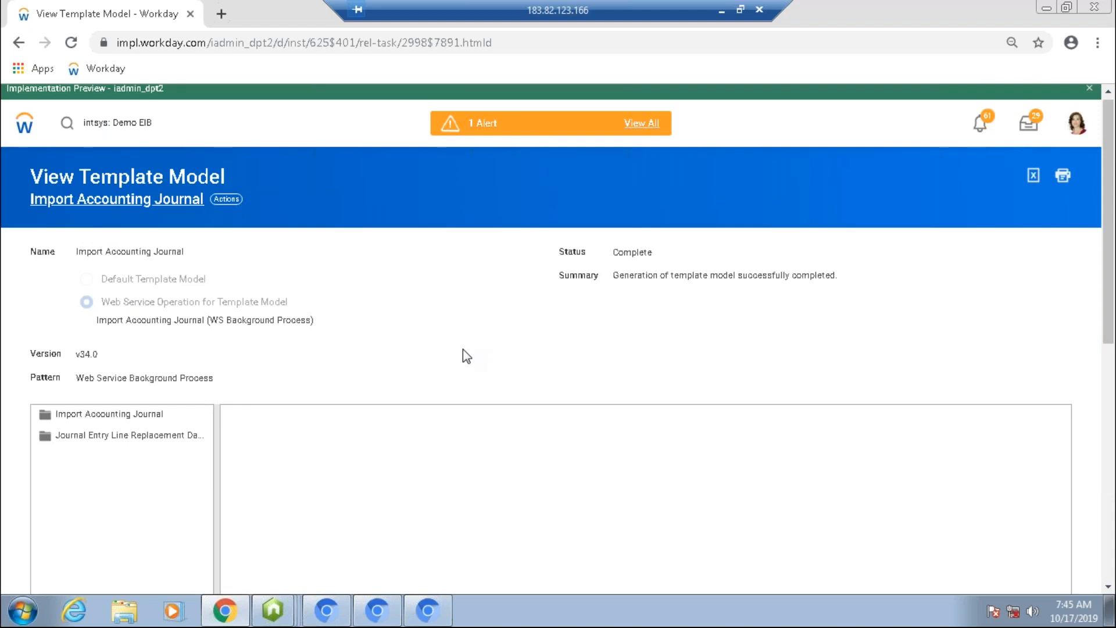
{"action": "left_click", "coordinate": [226, 207]}
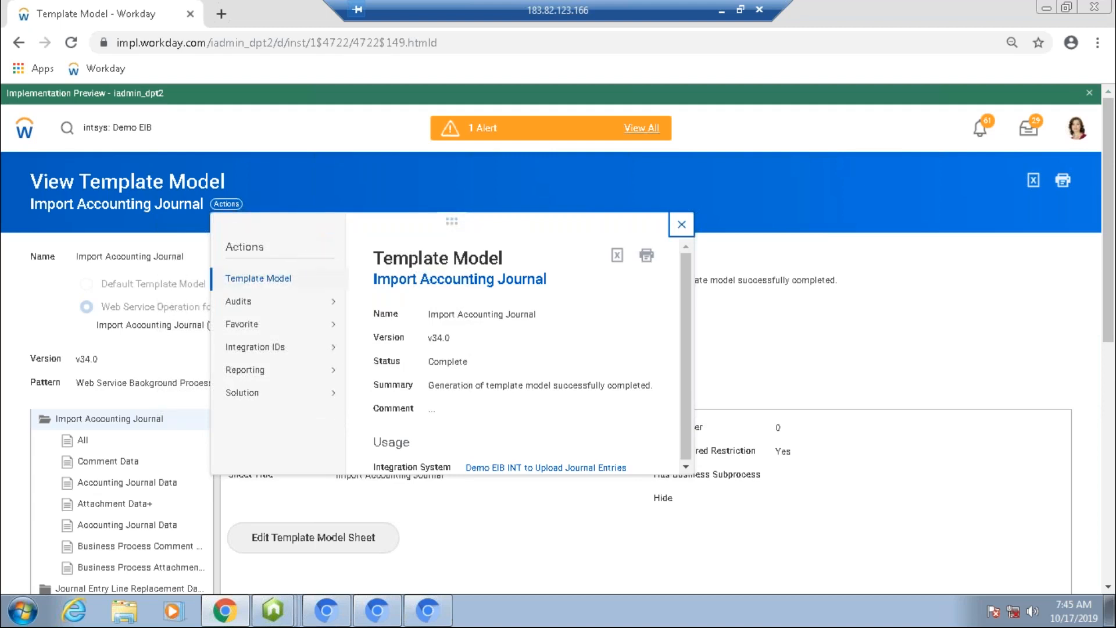
{"action": "mouse_move", "coordinate": [298, 278]}
{"action": "left_click", "coordinate": [183, 133]}
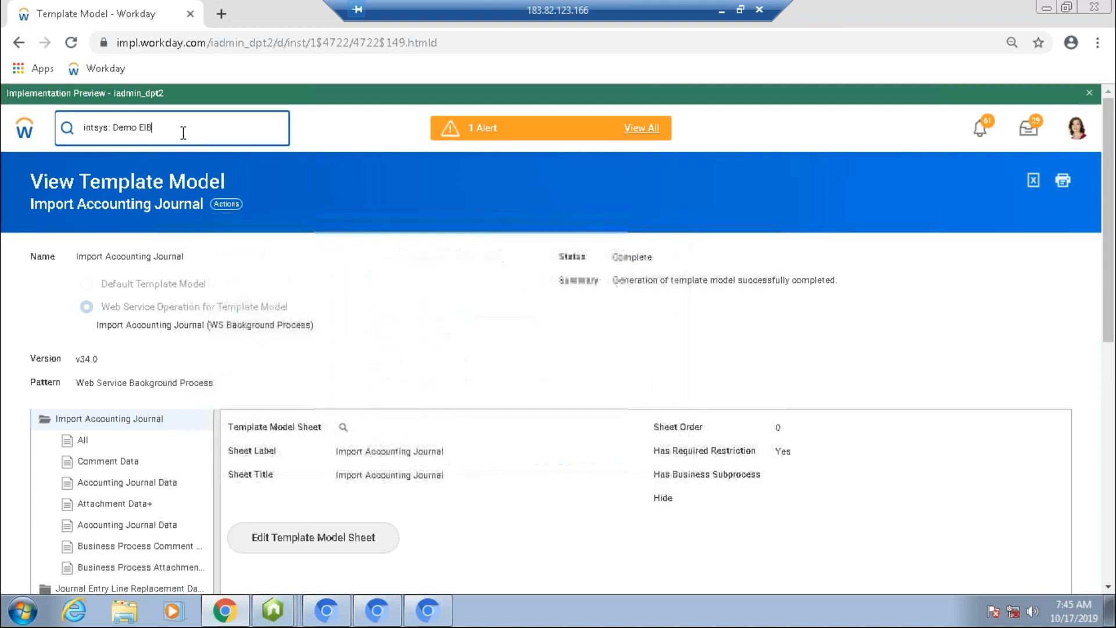
{"action": "key", "text": "Return"}
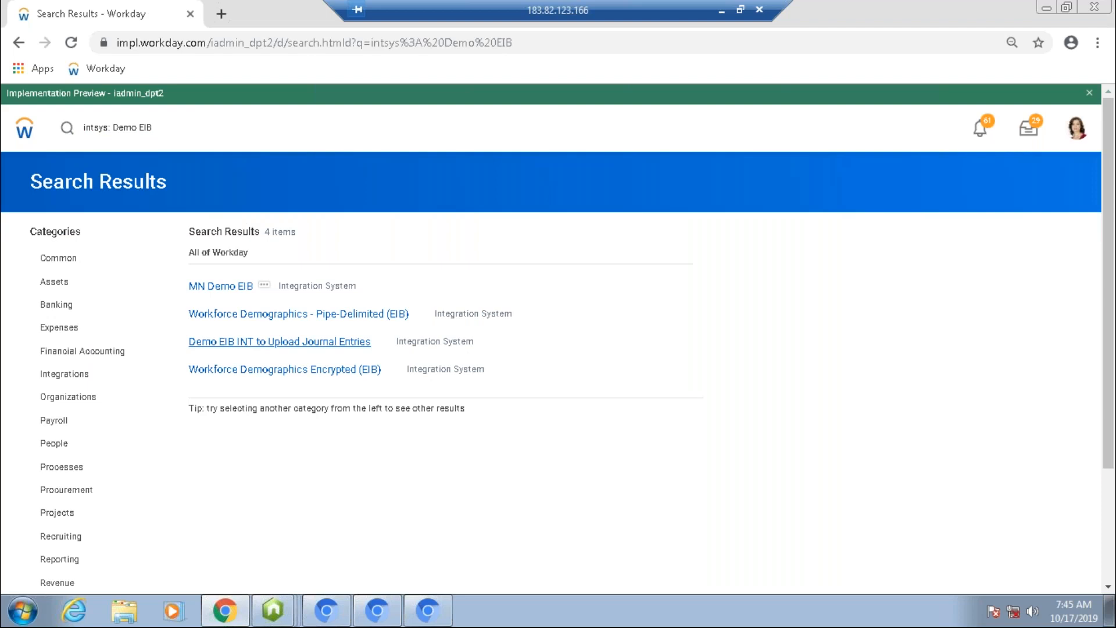
{"action": "left_click", "coordinate": [343, 342]}
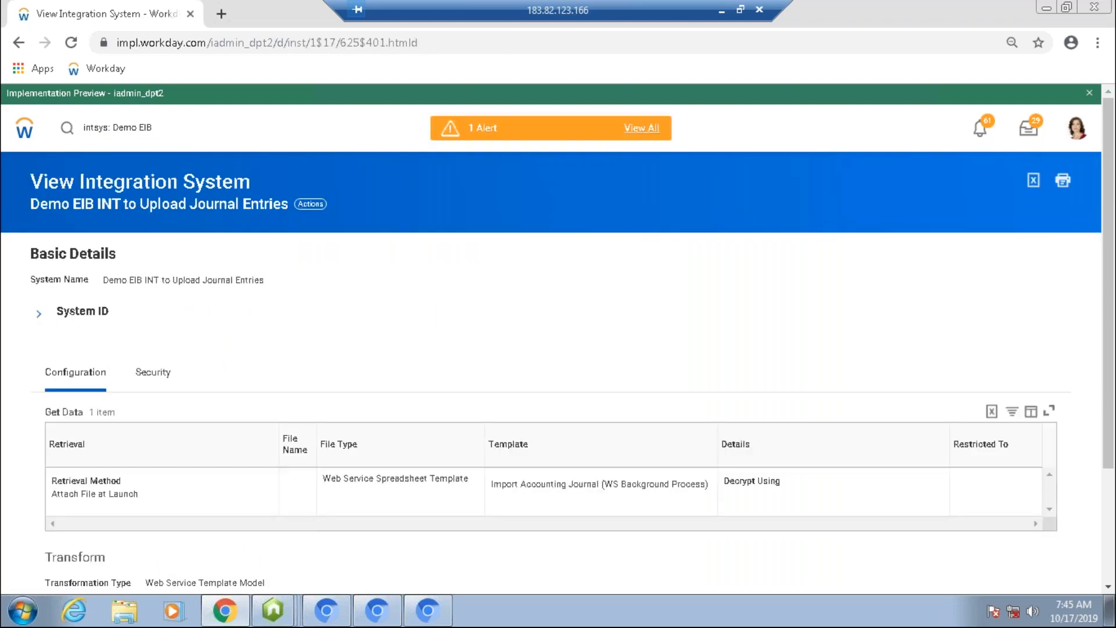
Step: Generate the integration's template model spreadsheet template, confirming and submitting the generation
{"action": "left_click", "coordinate": [311, 203]}
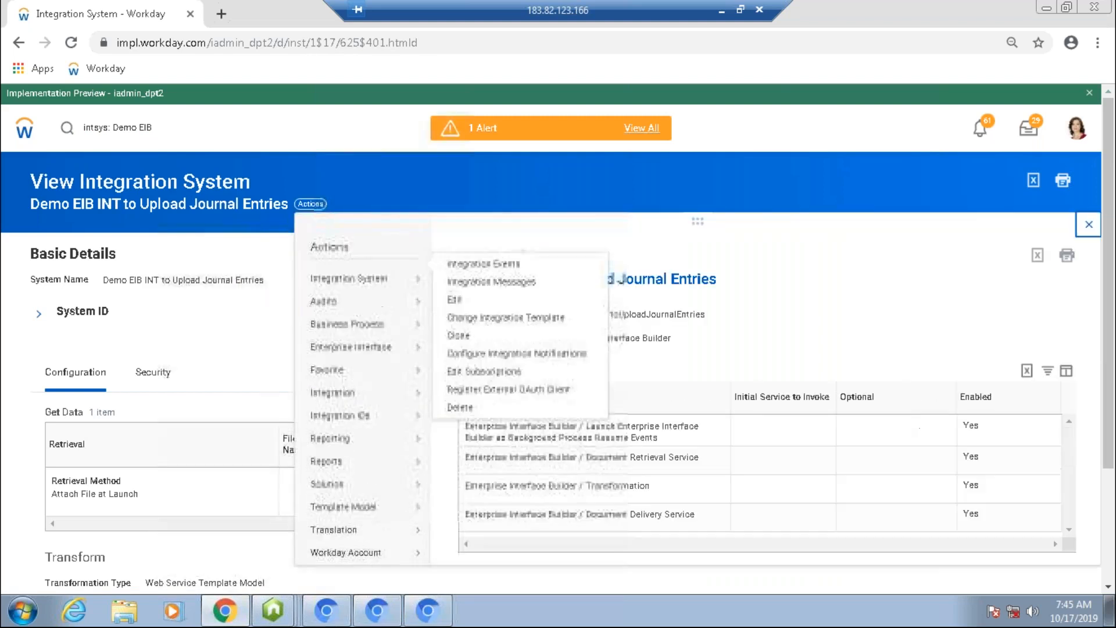
{"action": "mouse_move", "coordinate": [358, 463]}
{"action": "scroll", "coordinate": [357, 464], "scroll_direction": "down", "scroll_amount": 2}
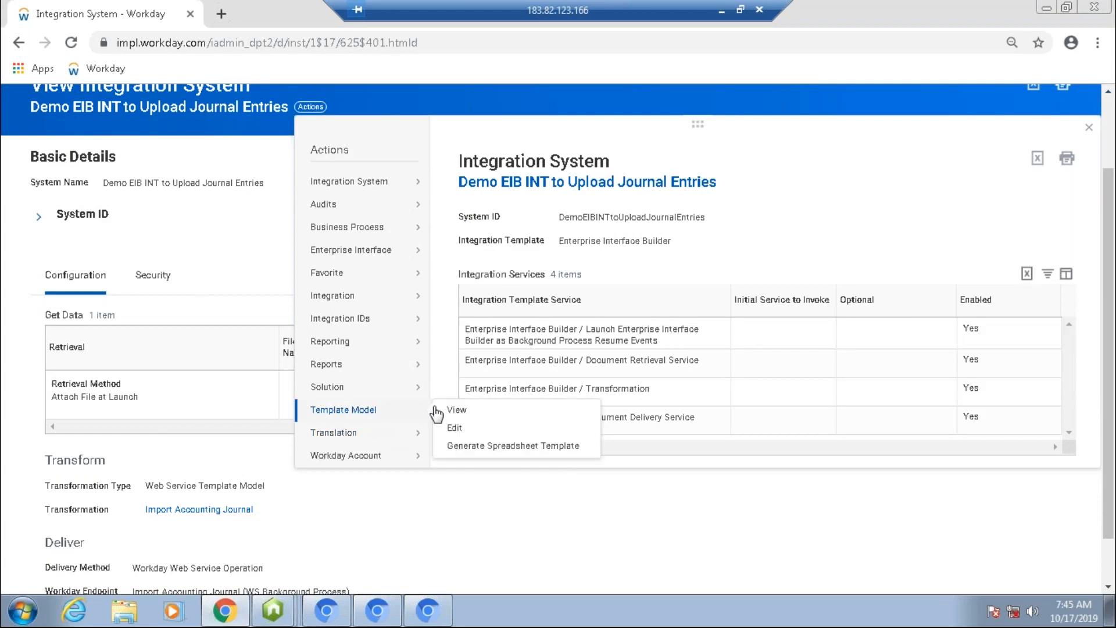
{"action": "left_click", "coordinate": [478, 446]}
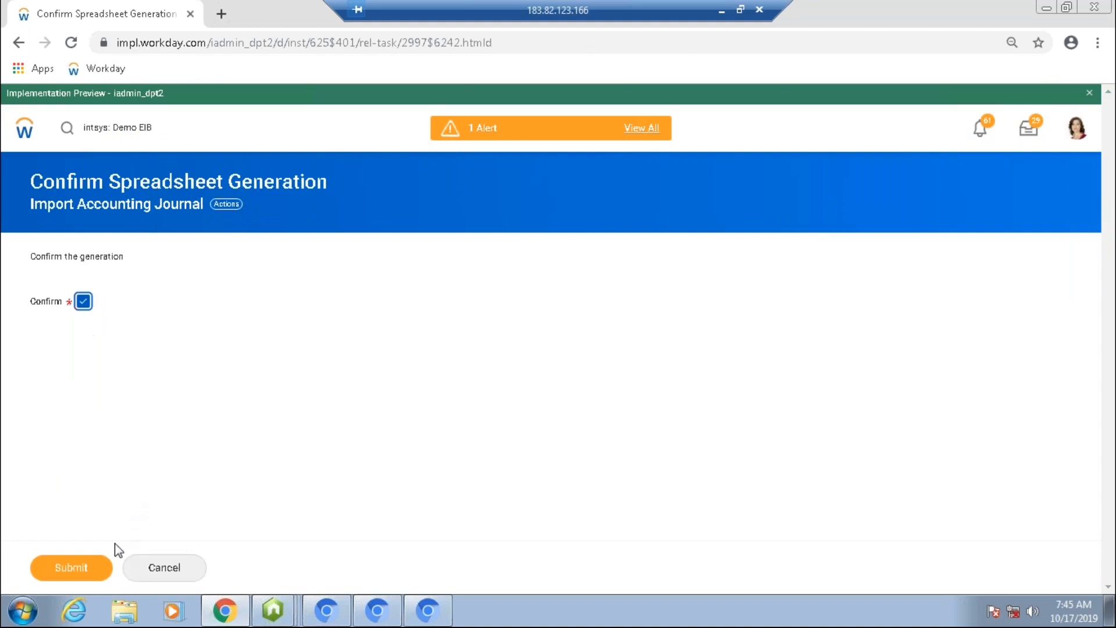
{"action": "left_click", "coordinate": [92, 562]}
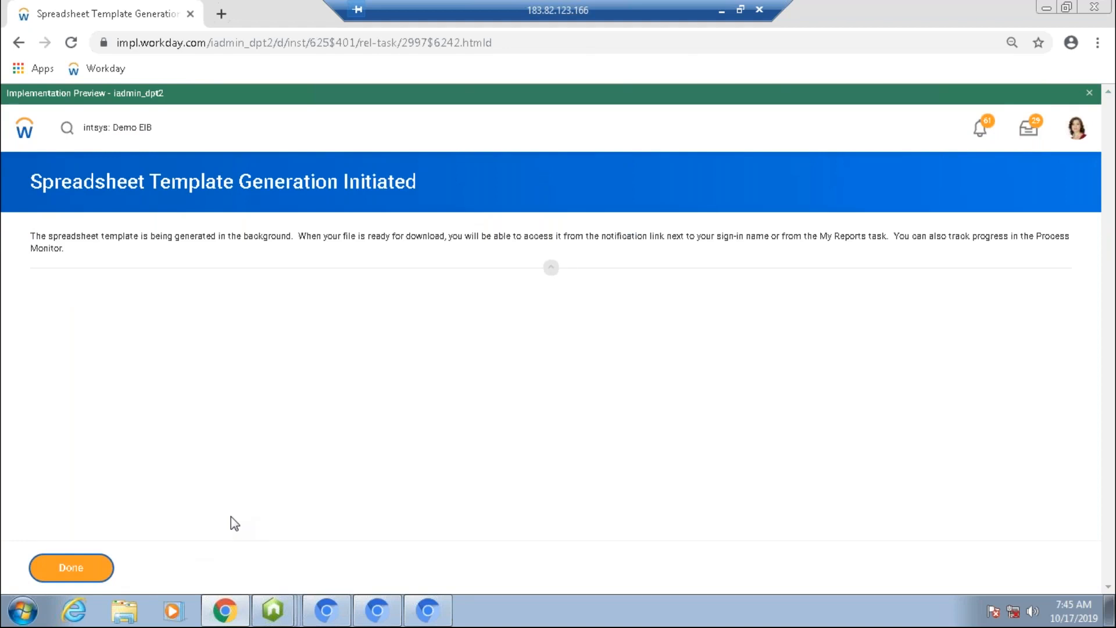
{"action": "left_click", "coordinate": [71, 567]}
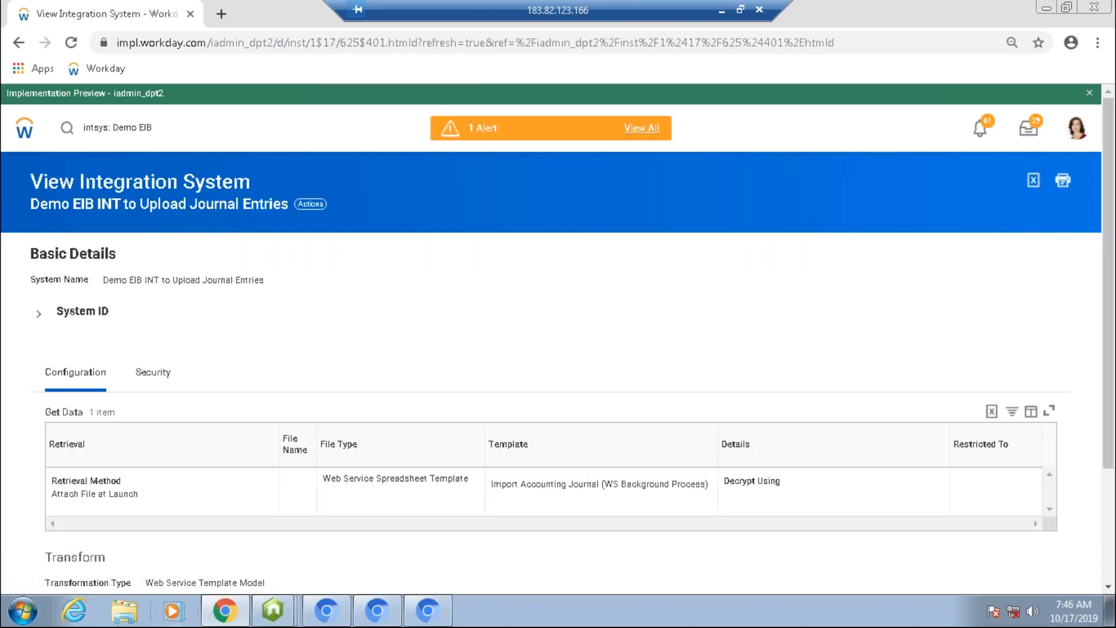
Step: Open the generated Import Accounting Journal spreadsheet from the file explorer's Recent Places
{"action": "left_click", "coordinate": [124, 611]}
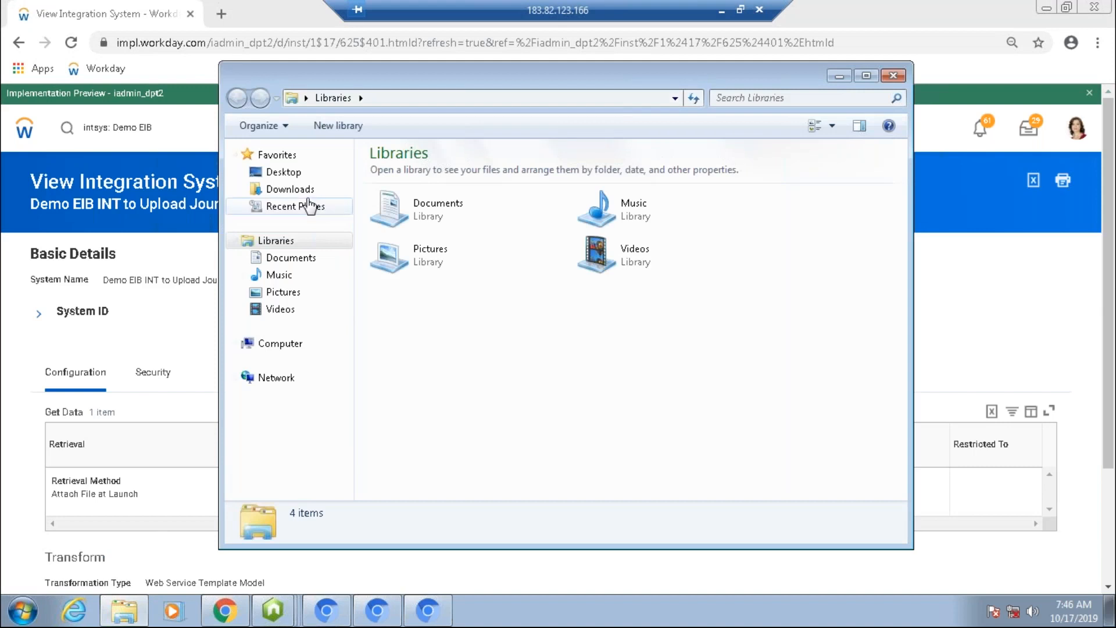
{"action": "left_click", "coordinate": [310, 205]}
{"action": "double_click", "coordinate": [401, 173]}
{"action": "left_click", "coordinate": [414, 190]}
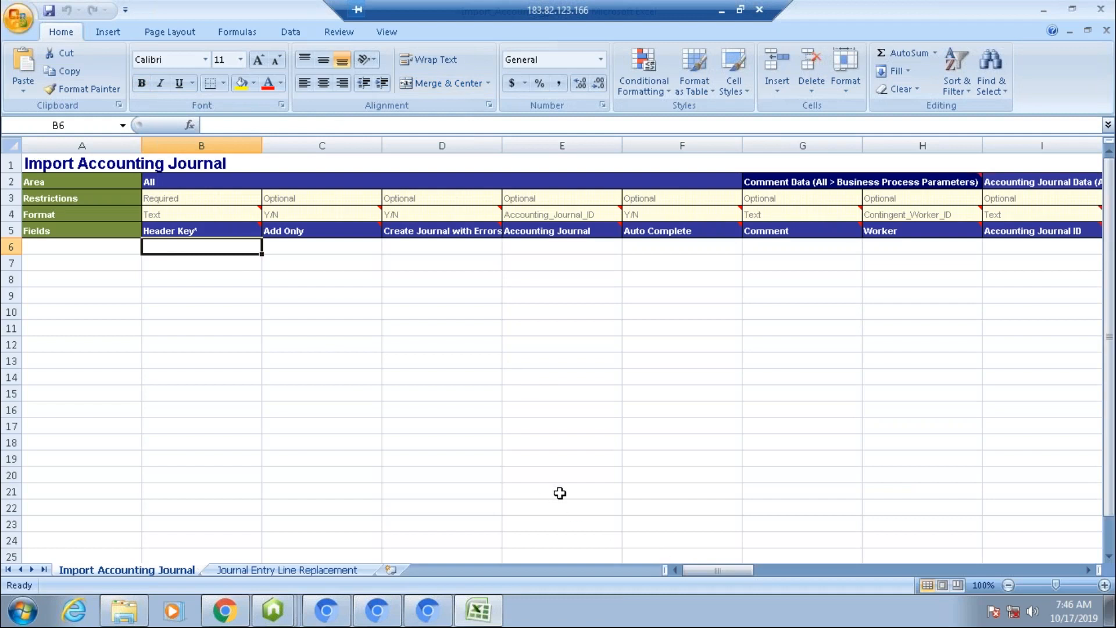
Step: Browse across the Import Accounting Journal sheet's column headers
{"action": "key", "text": "Right"}
{"action": "key", "text": "Right"}
{"action": "key", "text": "Right"}
{"action": "key", "text": "Right"}
{"action": "key", "text": "Right"}
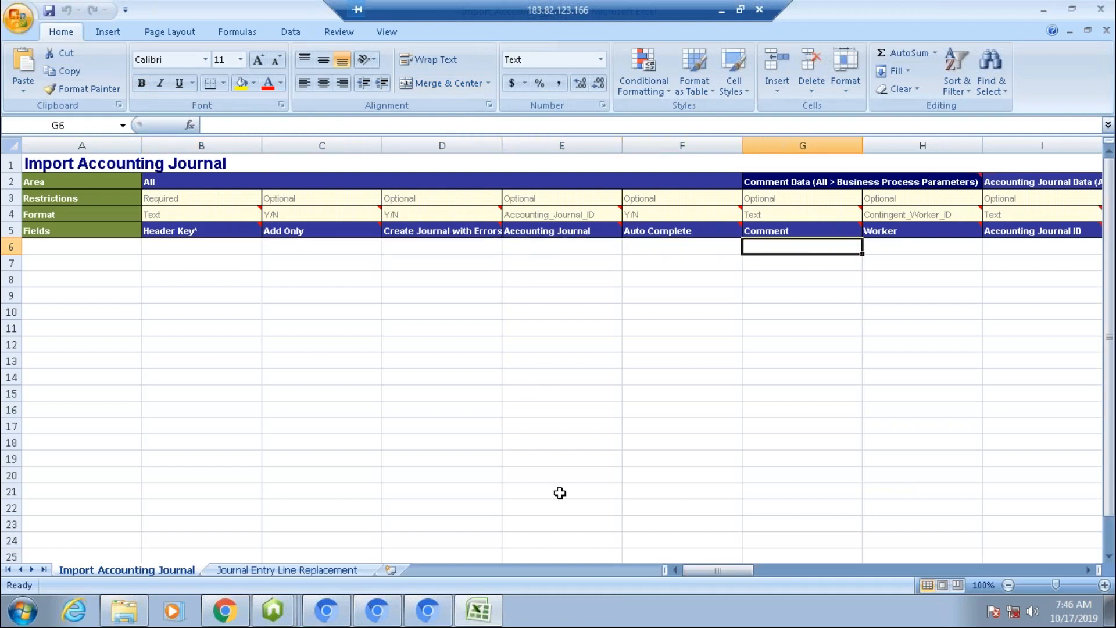
{"action": "key", "text": "Right"}
{"action": "key", "text": "Right"}
{"action": "key", "text": "Right"}
{"action": "key", "text": "Right"}
{"action": "key", "text": "Right"}
{"action": "key", "text": "Right"}
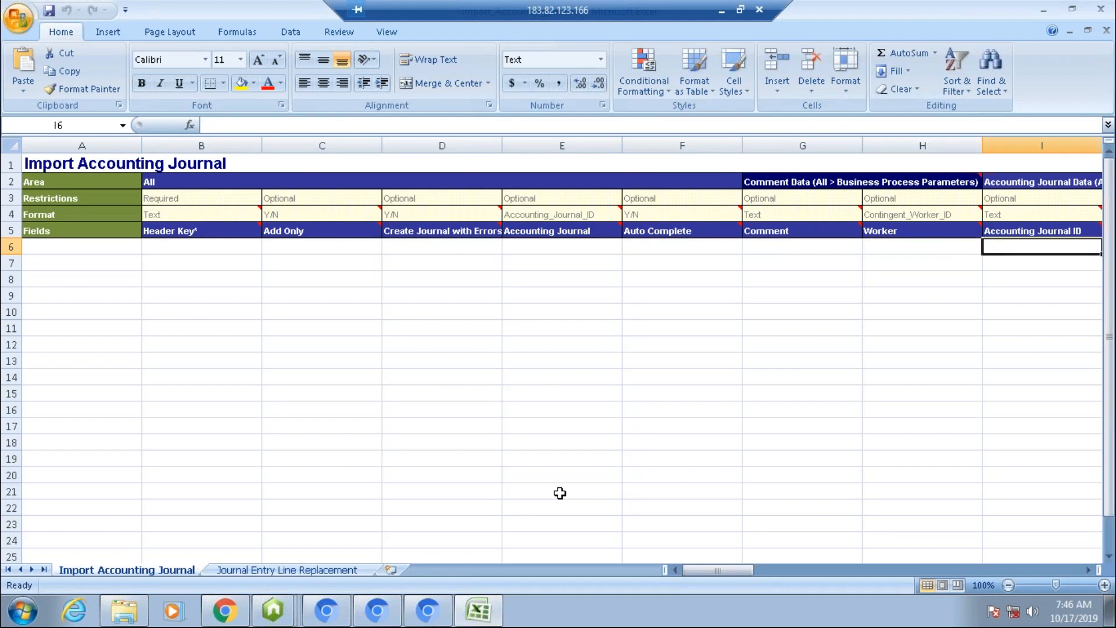
{"action": "key", "text": "Right"}
{"action": "key", "text": "Right"}
{"action": "key", "text": "Right"}
{"action": "key", "text": "Right"}
{"action": "key", "text": "Right"}
{"action": "key", "text": "Right"}
{"action": "key", "text": "Right"}
{"action": "key", "text": "Right"}
{"action": "key", "text": "Right"}
{"action": "key", "text": "Right"}
{"action": "key", "text": "Right"}
{"action": "key", "text": "Right"}
{"action": "key", "text": "Right"}
{"action": "key", "text": "Right"}
{"action": "key", "text": "Right"}
{"action": "key", "text": "Right"}
{"action": "key", "text": "Right"}
{"action": "key", "text": "Right"}
{"action": "key", "text": "Right"}
{"action": "key", "text": "Right"}
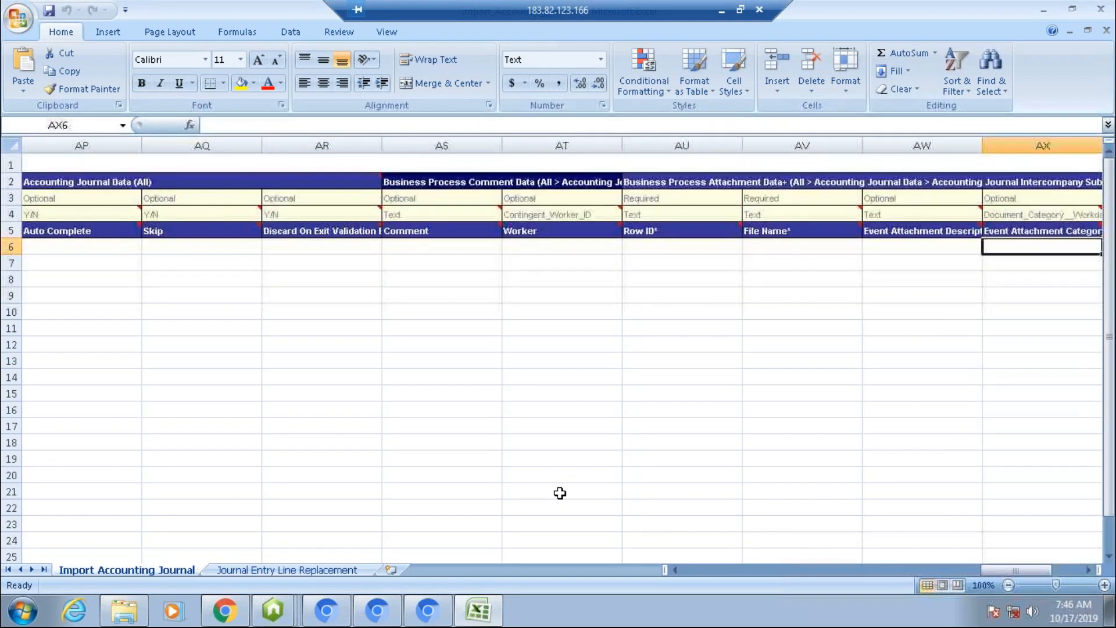
Step: Browse back through the Import Accounting Journal sheet's column headers to the Optional Balancing Worktags+ column
{"action": "key", "text": "Right"}
{"action": "key", "text": "Right"}
{"action": "key", "text": "Right"}
{"action": "key", "text": "Right"}
{"action": "key", "text": "Right"}
{"action": "key", "text": "Right"}
{"action": "key", "text": "Right"}
{"action": "key", "text": "Right"}
{"action": "key", "text": "Right"}
{"action": "key", "text": "Right"}
{"action": "key", "text": "Left"}
{"action": "key", "text": "Left"}
{"action": "key", "text": "Left"}
{"action": "key", "text": "Left"}
{"action": "key", "text": "Left"}
{"action": "key", "text": "Left"}
{"action": "key", "text": "Left"}
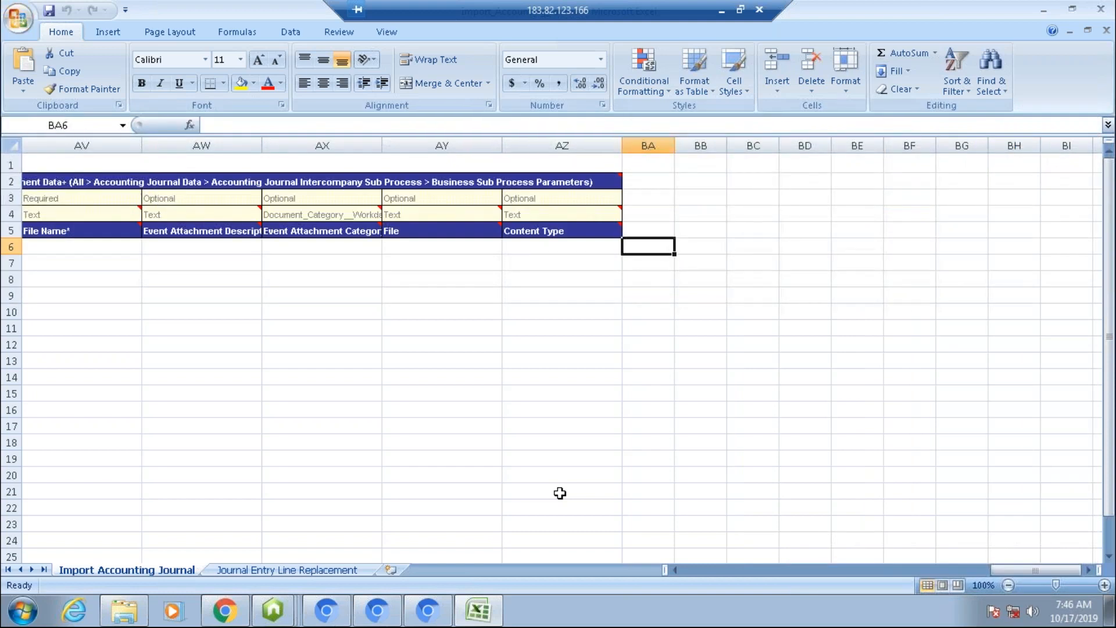
{"action": "key", "text": "Left"}
{"action": "key", "text": "Left"}
{"action": "key", "text": "Up"}
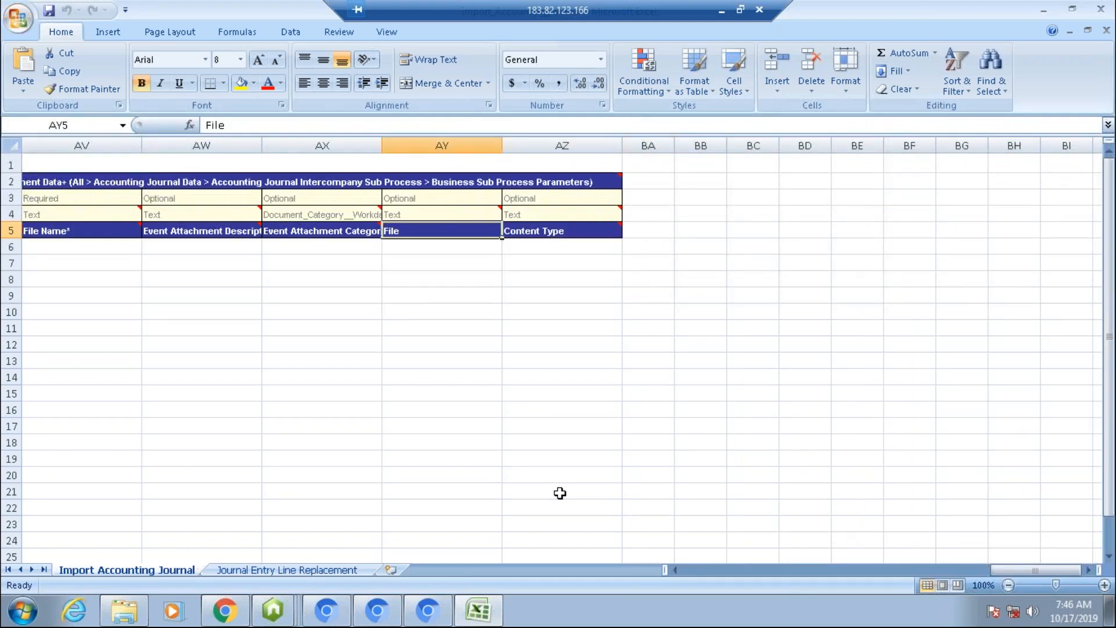
{"action": "key", "text": "Left"}
{"action": "key", "text": "Left"}
{"action": "key", "text": "Left"}
{"action": "key", "text": "Left"}
{"action": "key", "text": "Left"}
{"action": "key", "text": "Left"}
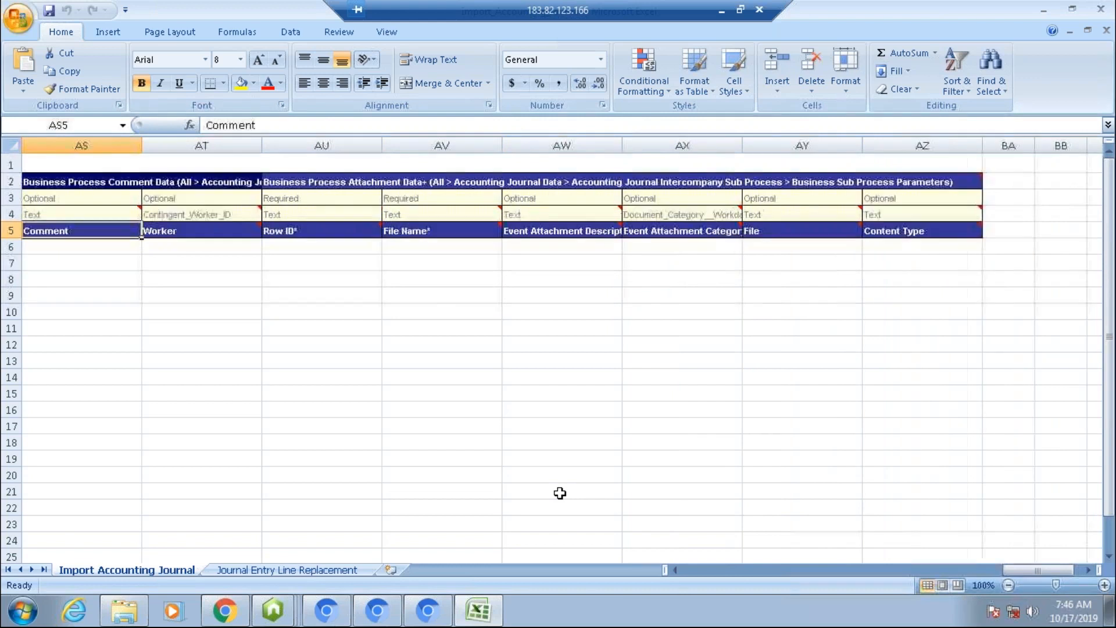
{"action": "key", "text": "Left"}
{"action": "key", "text": "Left"}
{"action": "key", "text": "Left"}
{"action": "key", "text": "Left"}
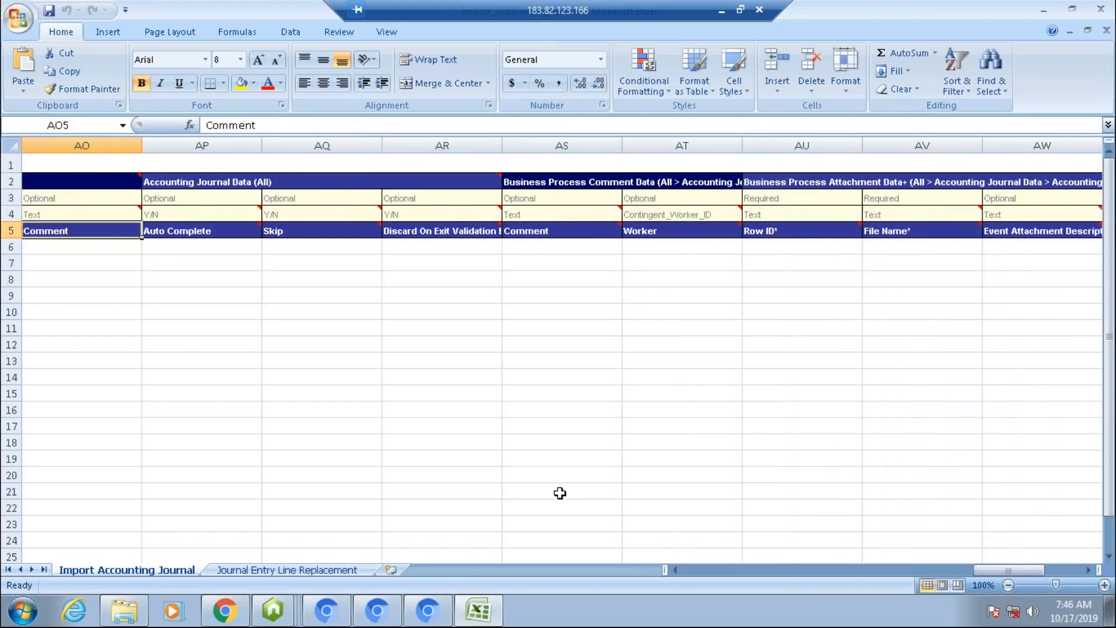
{"action": "key", "text": "Left"}
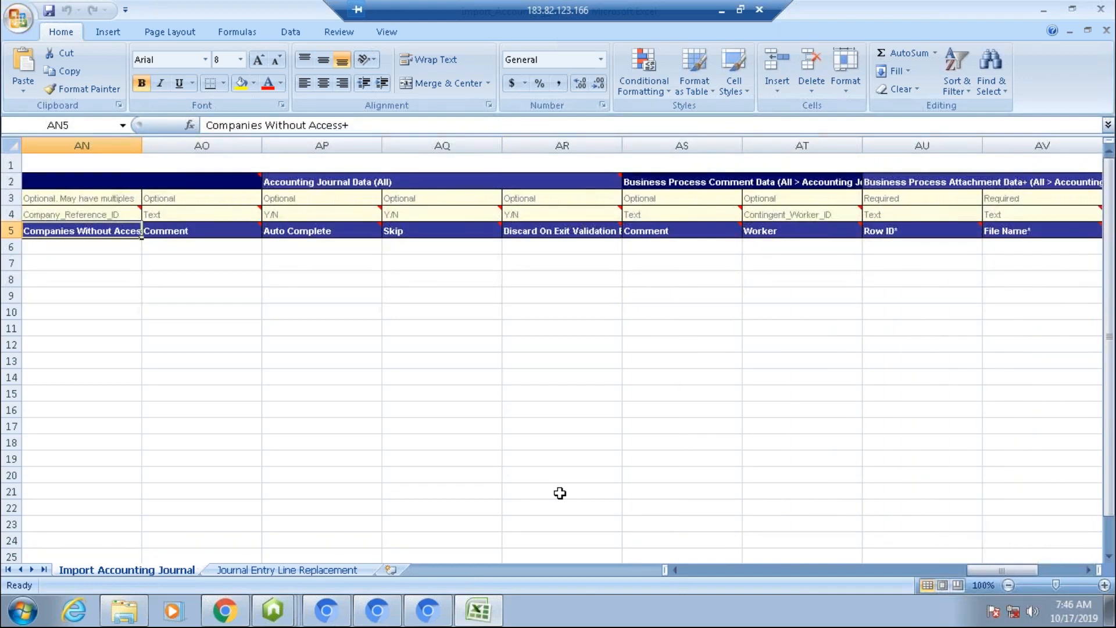
{"action": "key", "text": "Left"}
{"action": "key", "text": "Left"}
{"action": "key", "text": "Left"}
{"action": "key", "text": "Left"}
{"action": "key", "text": "Left"}
{"action": "key", "text": "Left"}
{"action": "key", "text": "Left"}
{"action": "key", "text": "Left"}
{"action": "key", "text": "Left"}
{"action": "key", "text": "Left"}
{"action": "key", "text": "Left"}
{"action": "key", "text": "Left"}
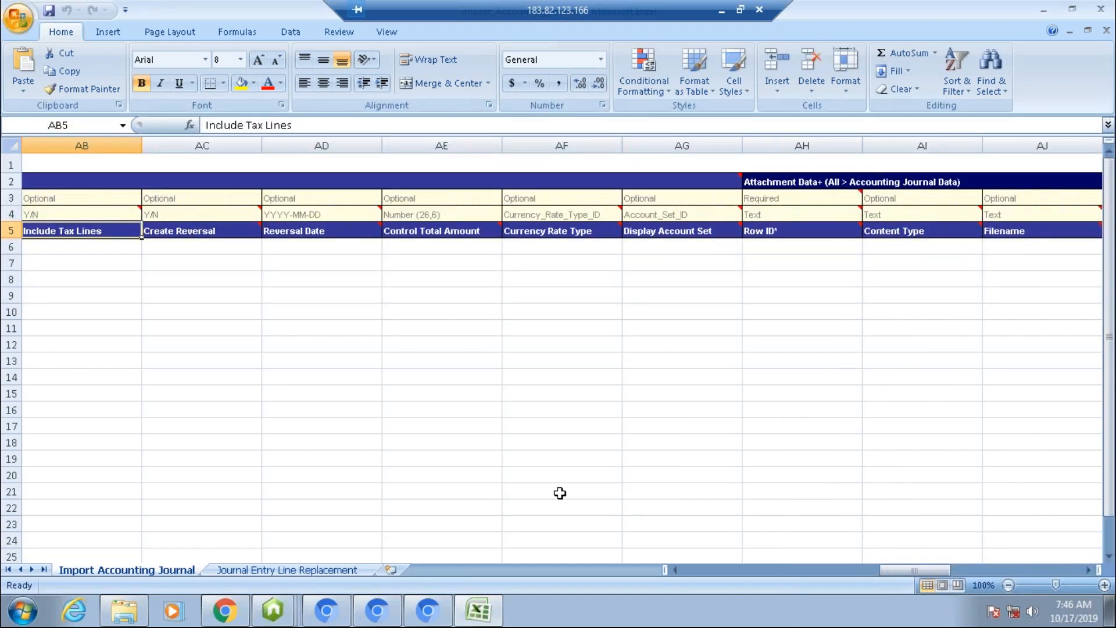
{"action": "key", "text": "Left"}
{"action": "key", "text": "Left"}
{"action": "key", "text": "Left"}
{"action": "key", "text": "Left"}
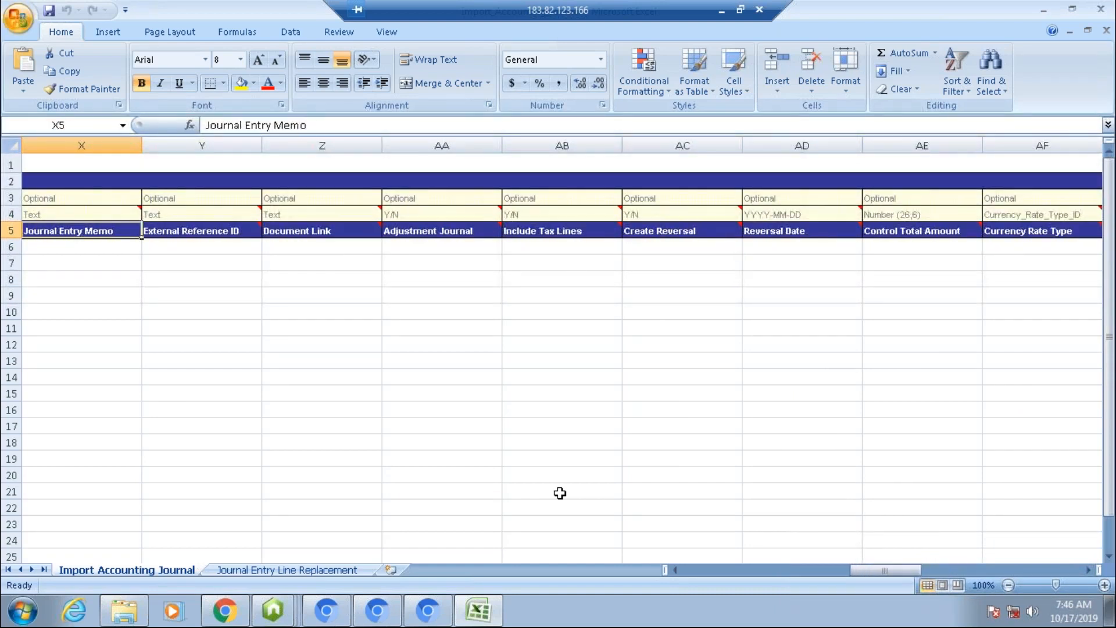
{"action": "key", "text": "Left"}
{"action": "key", "text": "Left"}
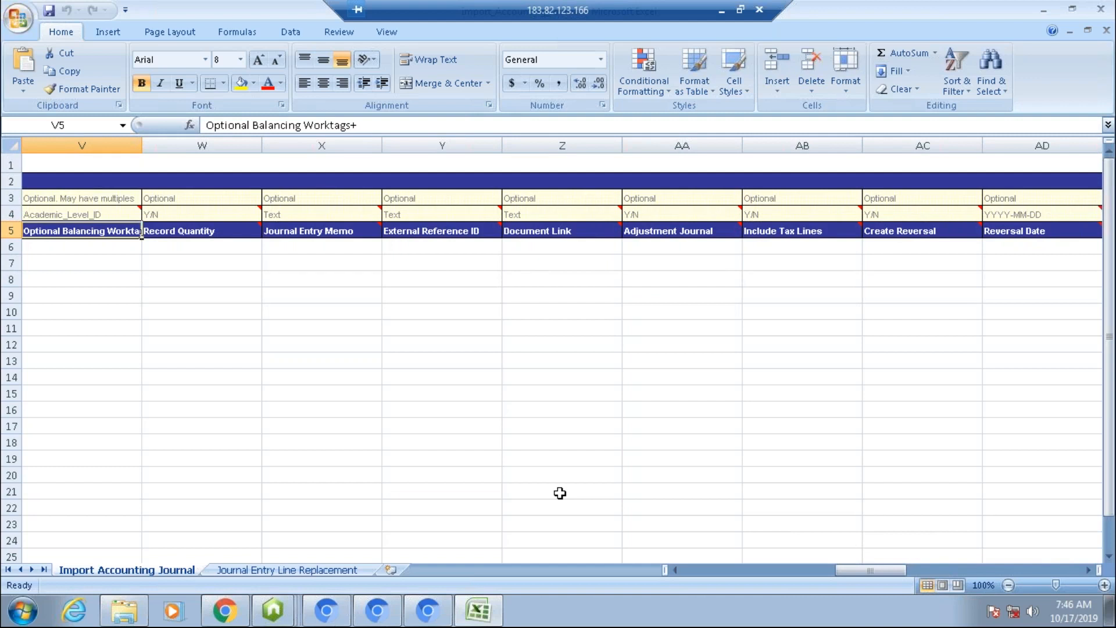
{"action": "key", "text": "Left"}
{"action": "key", "text": "Up"}
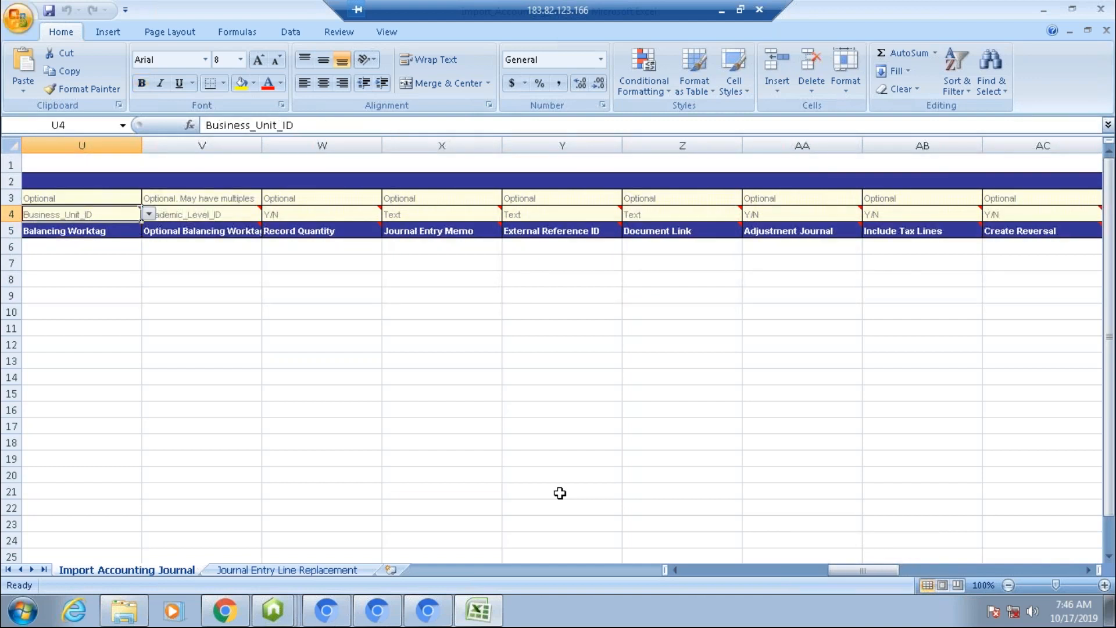
{"action": "key", "text": "Right"}
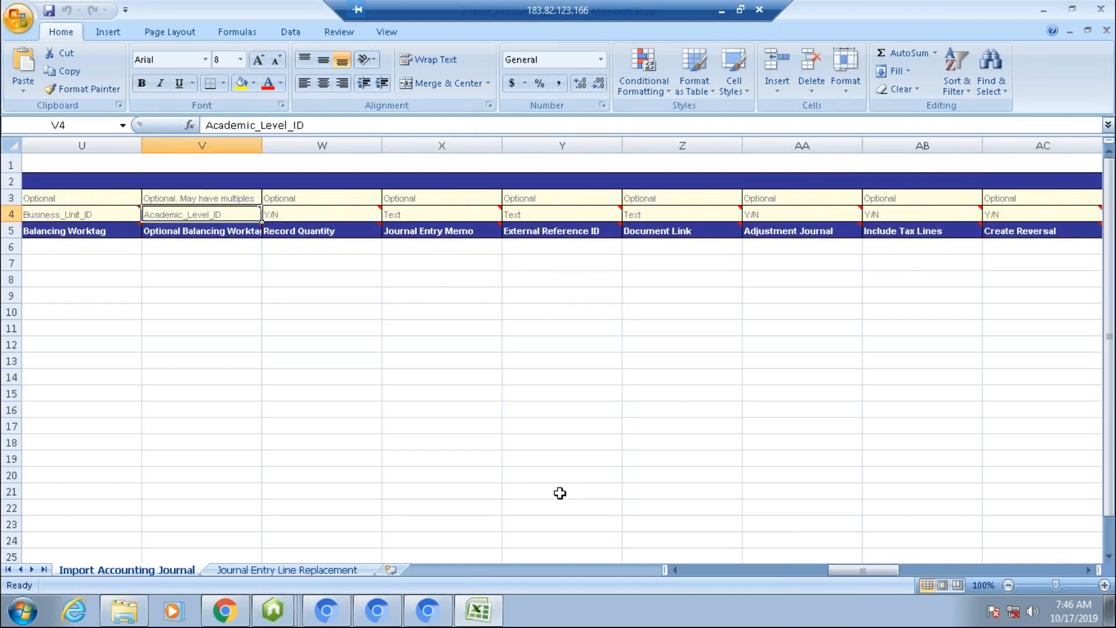
{"action": "key", "text": "Down"}
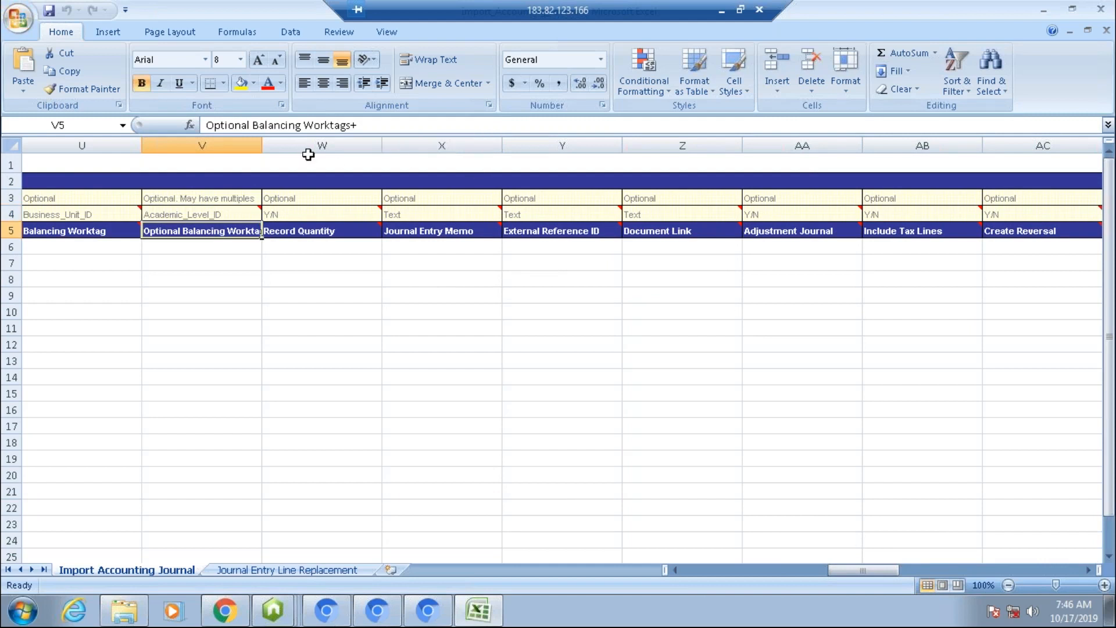
Step: Widen column V and examine the Optional Balancing Worktags+ column's reference ID type cell and its comment
{"action": "double_click", "coordinate": [262, 147]}
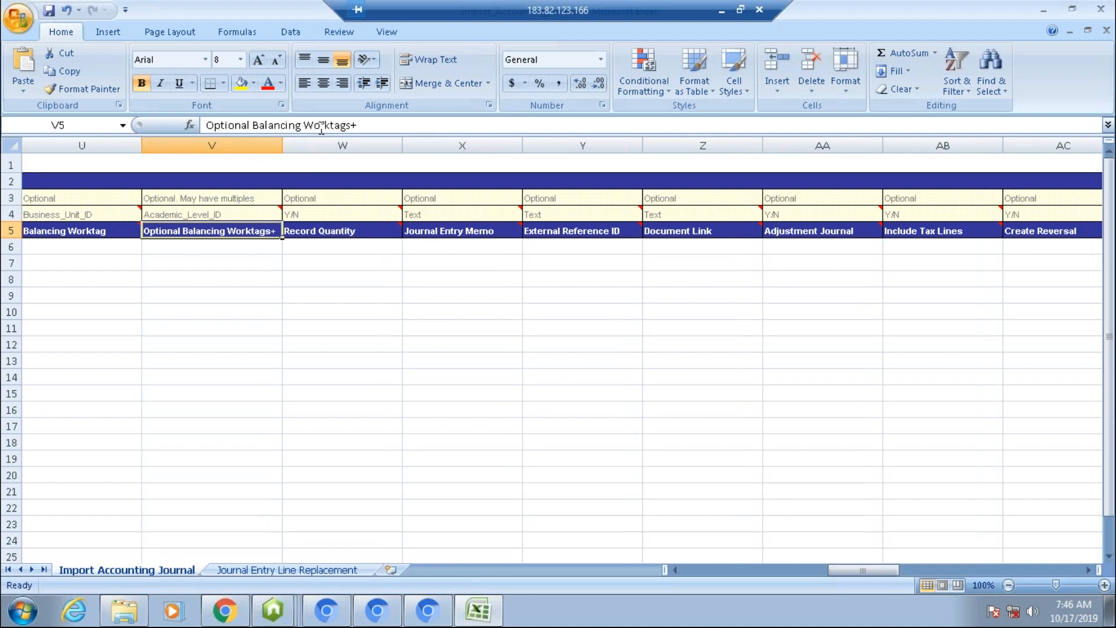
{"action": "left_click", "coordinate": [221, 215]}
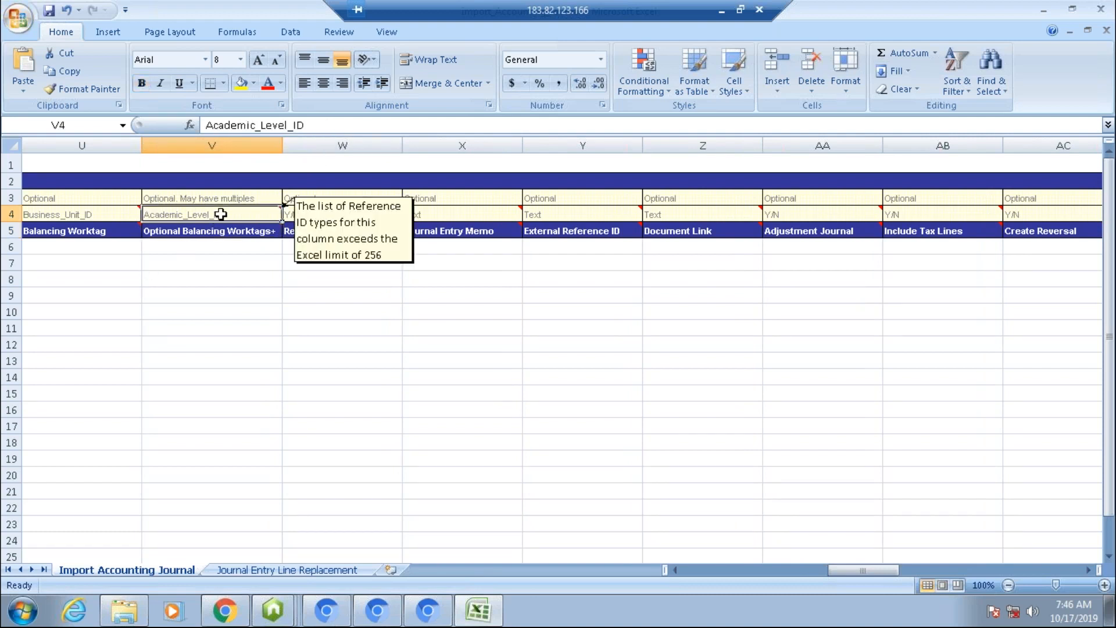
{"action": "double_click", "coordinate": [235, 216]}
{"action": "left_click_drag", "start_coordinate": [223, 215], "coordinate": [143, 215]}
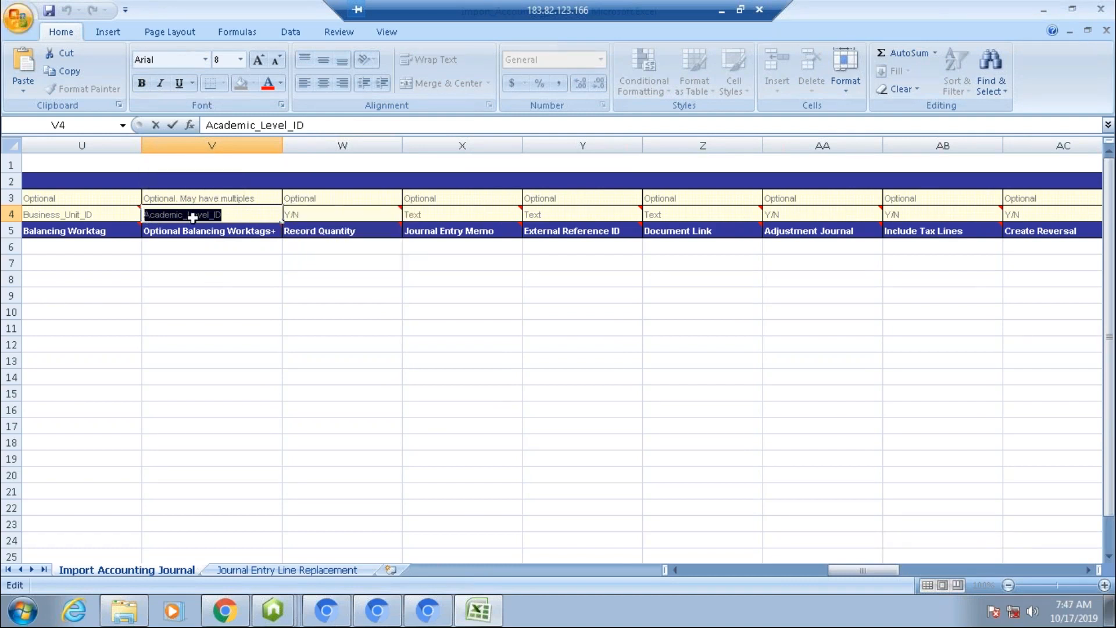
{"action": "left_click", "coordinate": [200, 263]}
{"action": "left_click", "coordinate": [252, 228]}
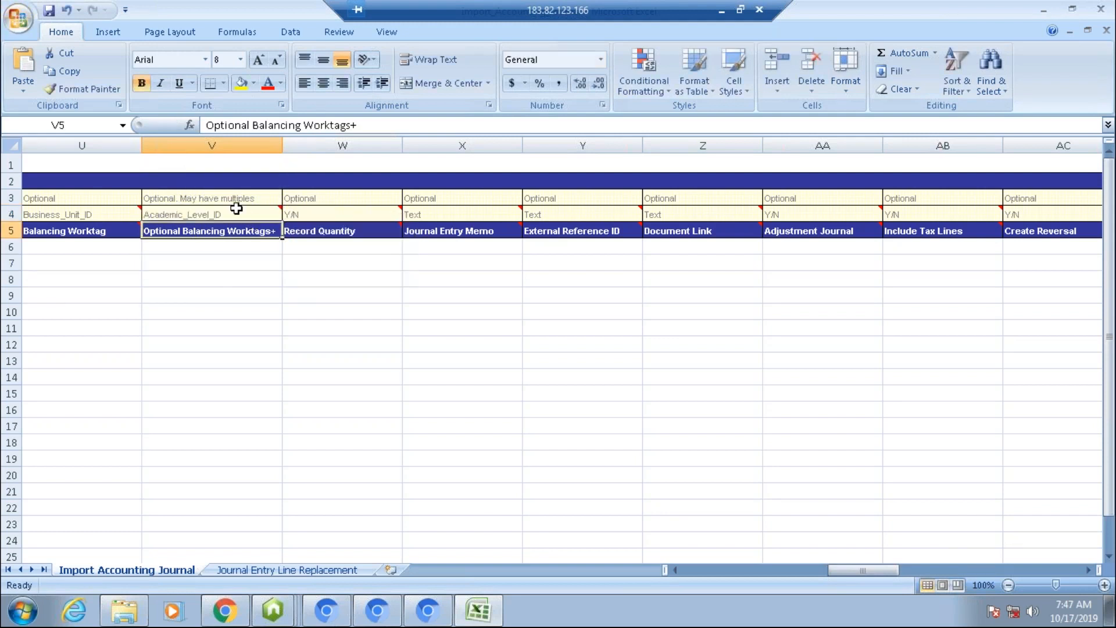
{"action": "left_click", "coordinate": [116, 231]}
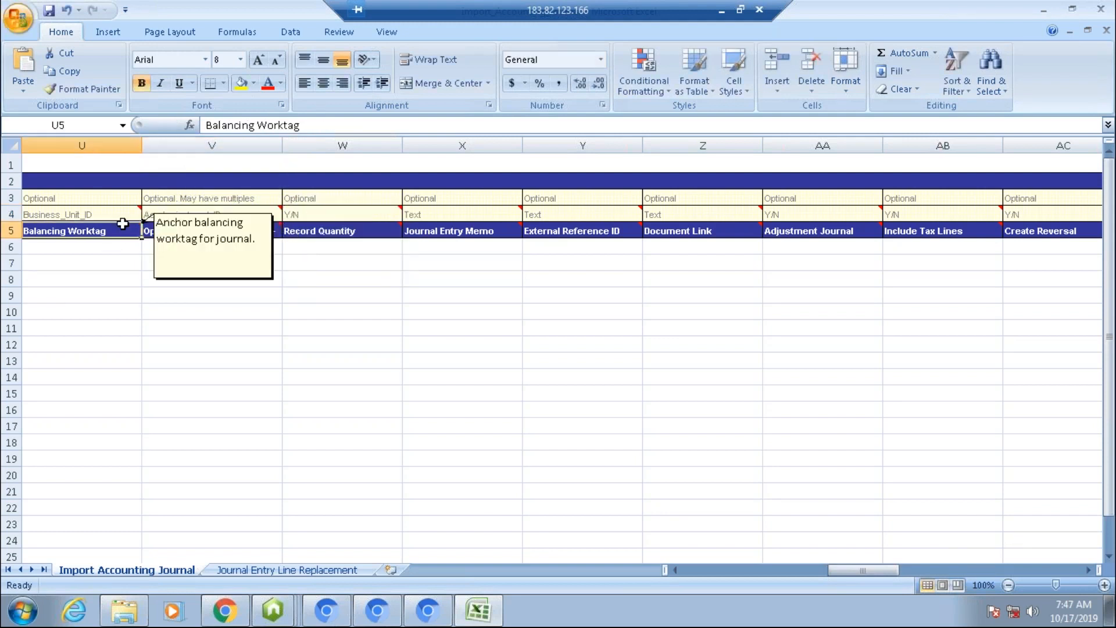
Step: Examine the Balancing Worktag column's header and reference ID type cell, leaving the cell without changes
{"action": "key", "text": "Left"}
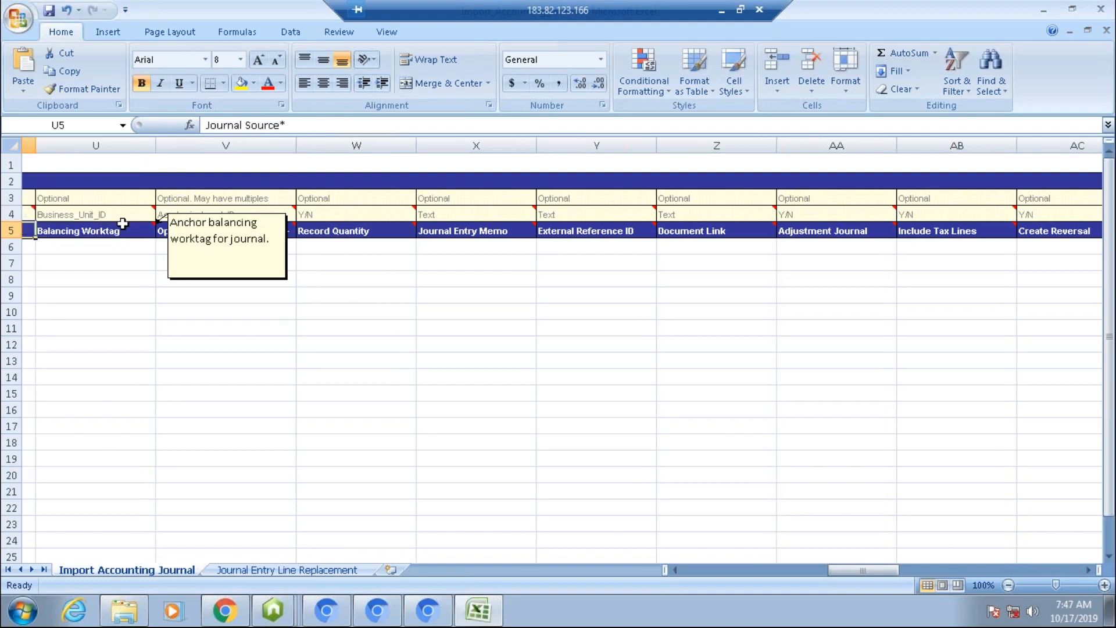
{"action": "key", "text": "Left"}
{"action": "key", "text": "Left"}
{"action": "left_click", "coordinate": [404, 376]}
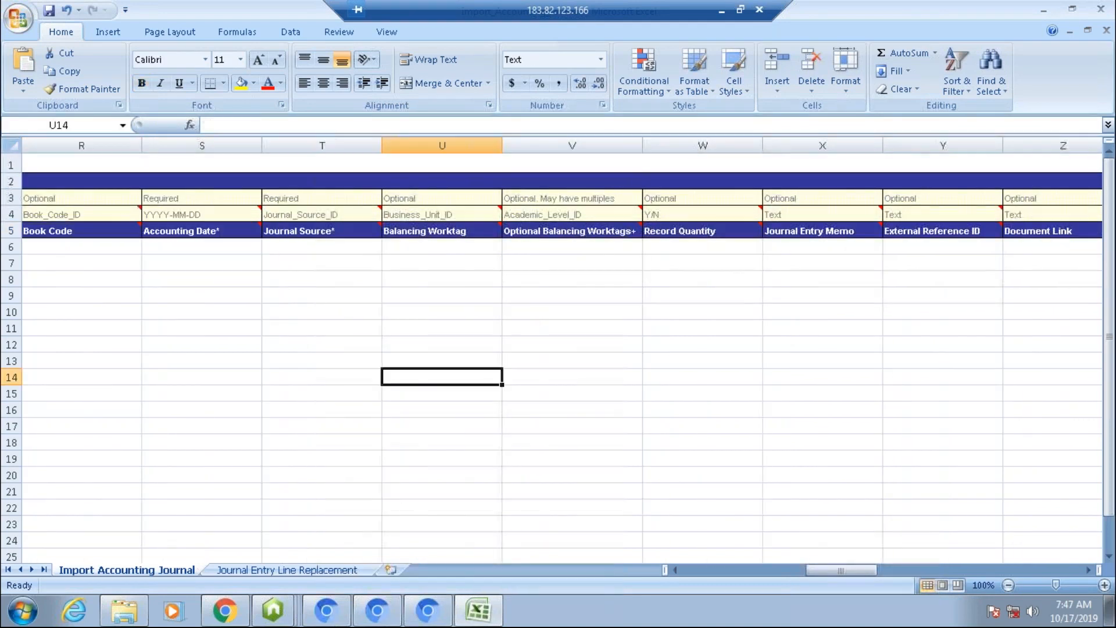
{"action": "mouse_move", "coordinate": [331, 229]}
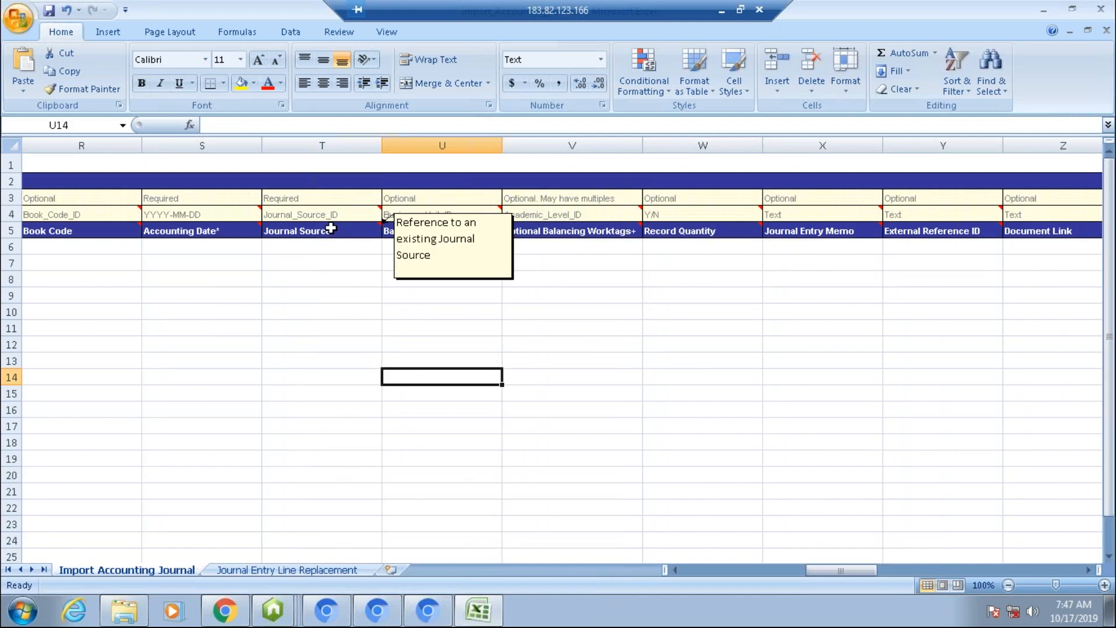
{"action": "left_click", "coordinate": [437, 232]}
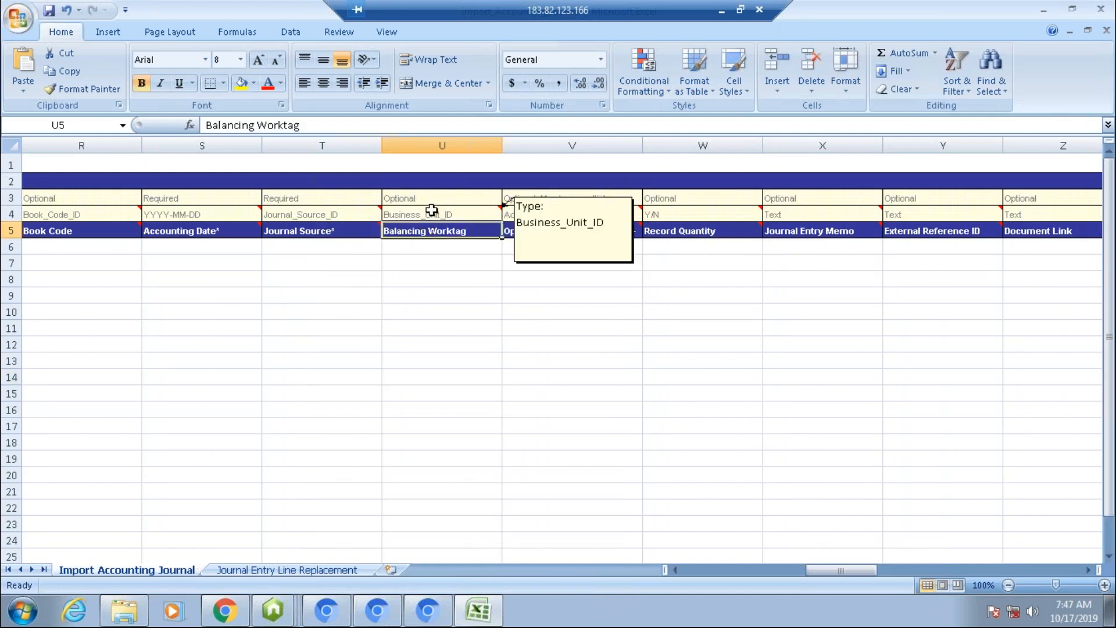
{"action": "double_click", "coordinate": [431, 215]}
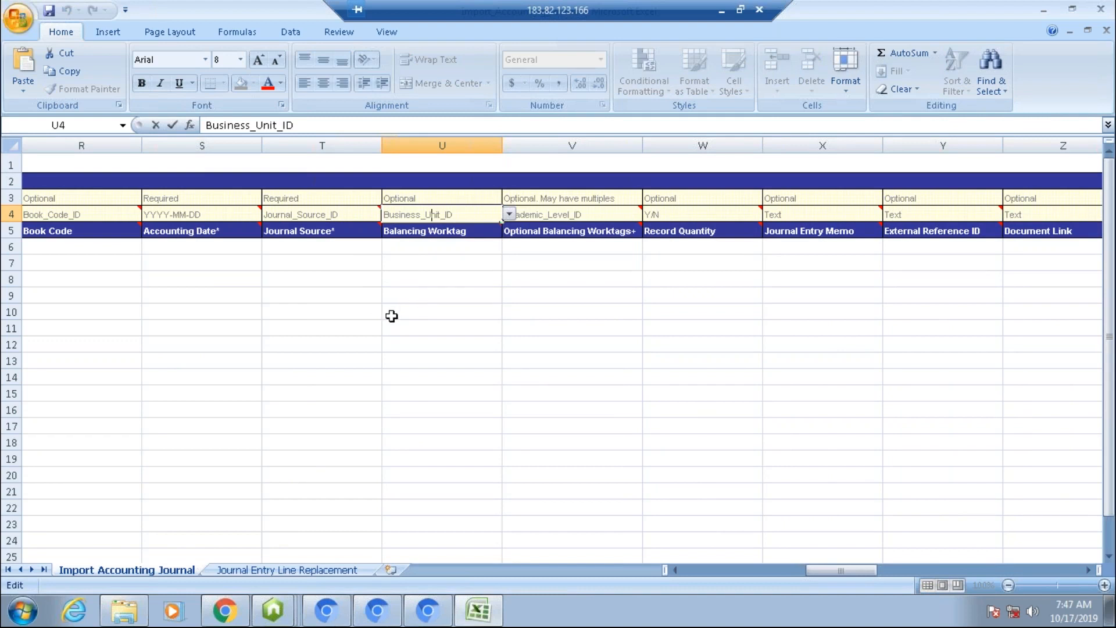
{"action": "key", "text": "Escape"}
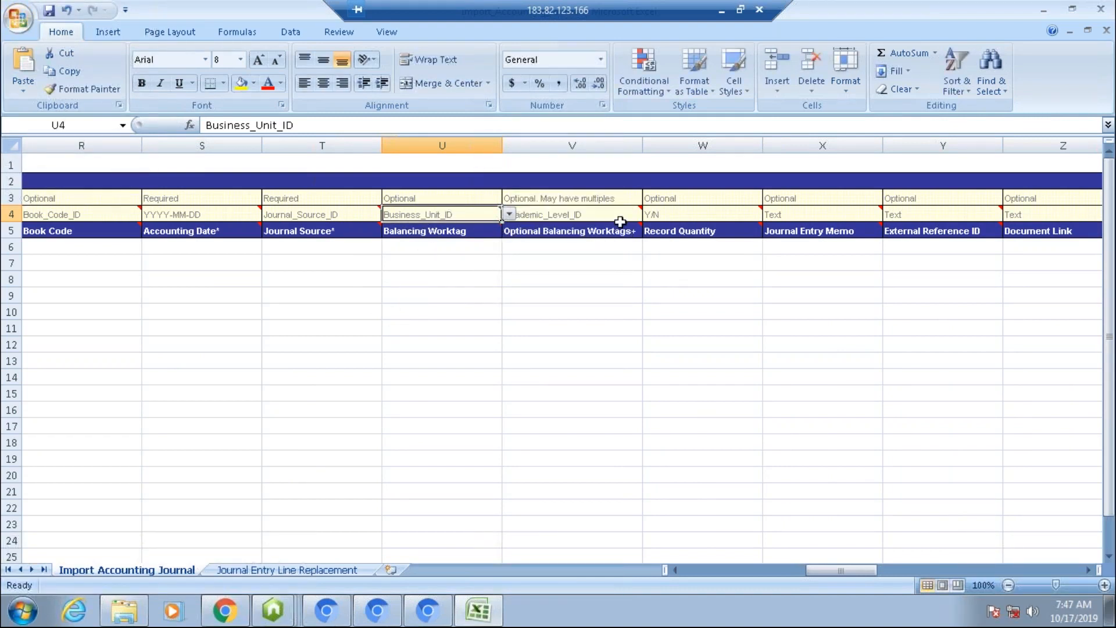
Step: Open the Optional Balancing Worktags+ reference ID type cell for editing and select its Academic_Level_ID text
{"action": "left_click", "coordinate": [523, 212]}
{"action": "key", "text": "F2"}
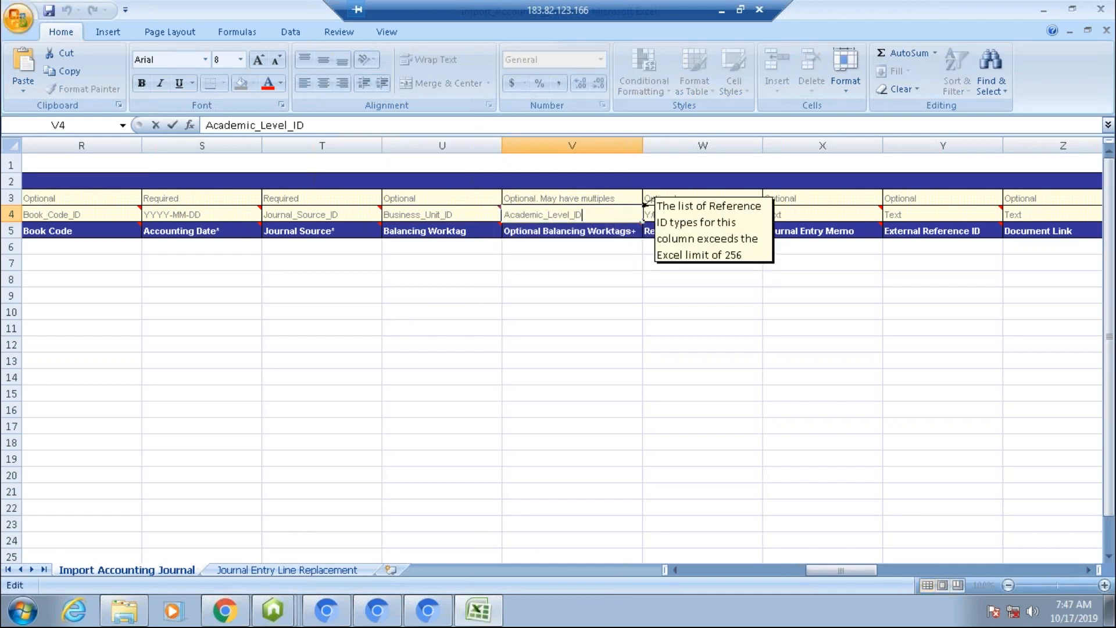
{"action": "key", "text": "shift+Left"}
{"action": "key", "text": "shift+Left"}
{"action": "key", "text": "shift+Left"}
{"action": "key", "text": "shift+Left"}
{"action": "key", "text": "shift+Left"}
{"action": "key", "text": "shift+Left"}
{"action": "key", "text": "shift+Left"}
{"action": "key", "text": "shift+Left"}
{"action": "key", "text": "shift+Left"}
{"action": "key", "text": "shift+Left"}
{"action": "key", "text": "shift+Left"}
{"action": "key", "text": "shift+Left"}
{"action": "key", "text": "shift+Left"}
{"action": "key", "text": "shift+Left"}
{"action": "key", "text": "shift+Left"}
{"action": "key", "text": "shift+Left"}
{"action": "key", "text": "shift+Left"}
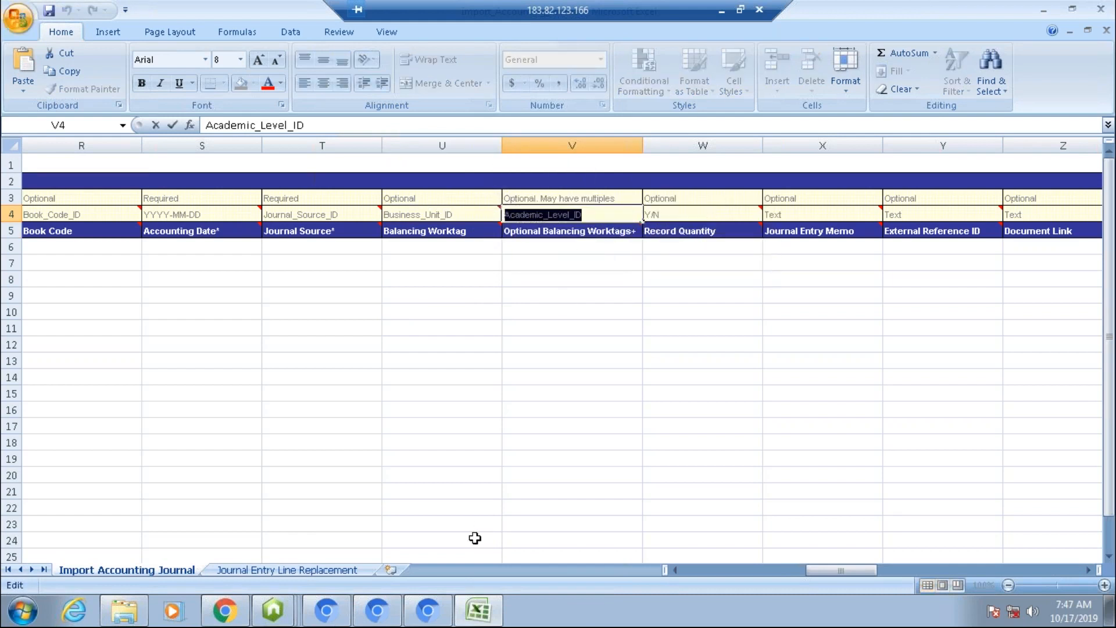
Step: Switch to the browser and open the newly downloaded Import_Accounting_Journal.xml file from the notification
{"action": "left_click", "coordinate": [232, 616]}
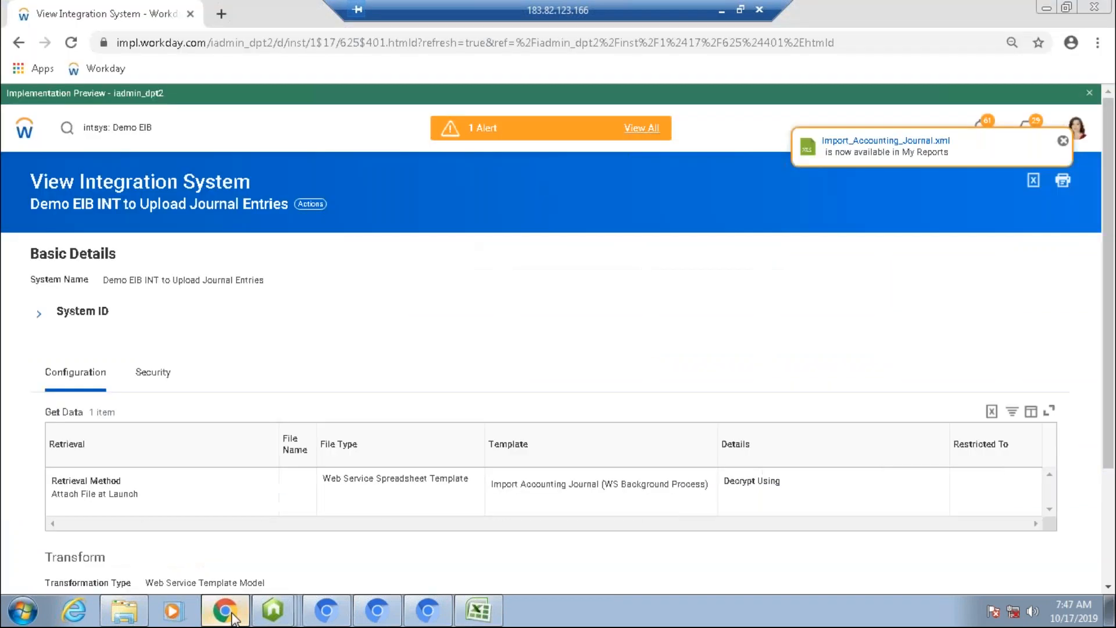
{"action": "left_click", "coordinate": [886, 140]}
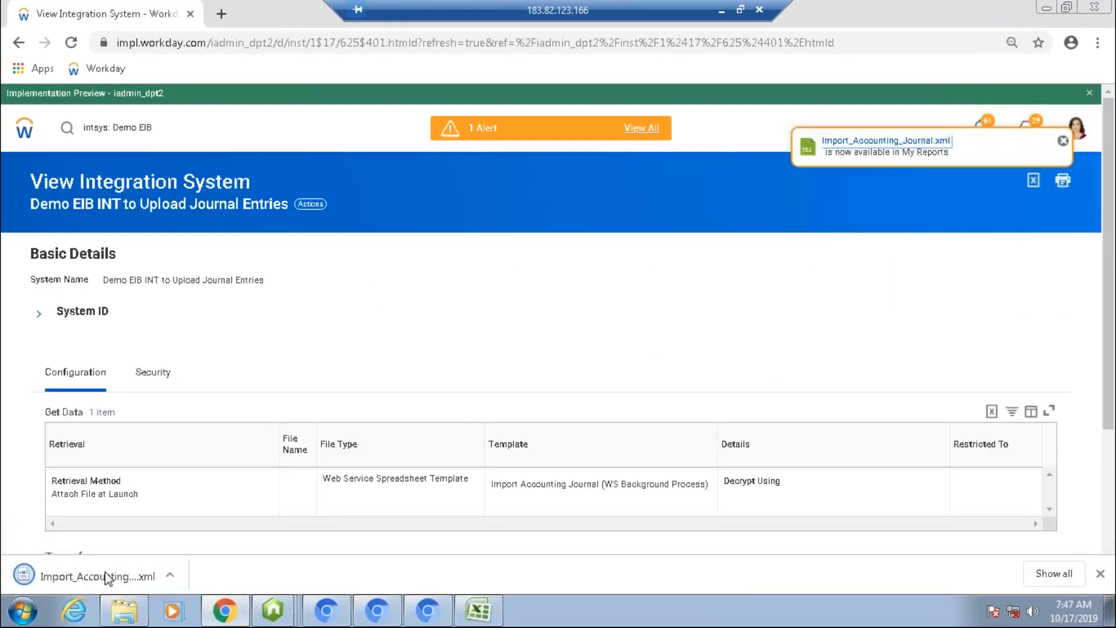
{"action": "left_click", "coordinate": [98, 576]}
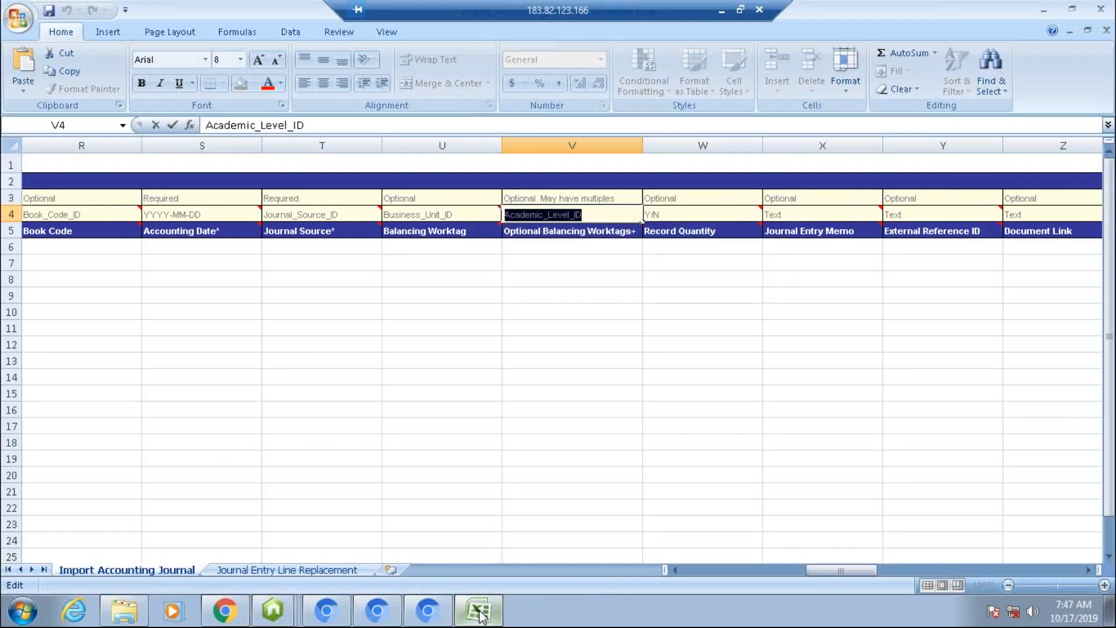
Step: Open the Downloads folder and select the newest Import_Accounting_Journal (2) file
{"action": "mouse_move", "coordinate": [480, 615]}
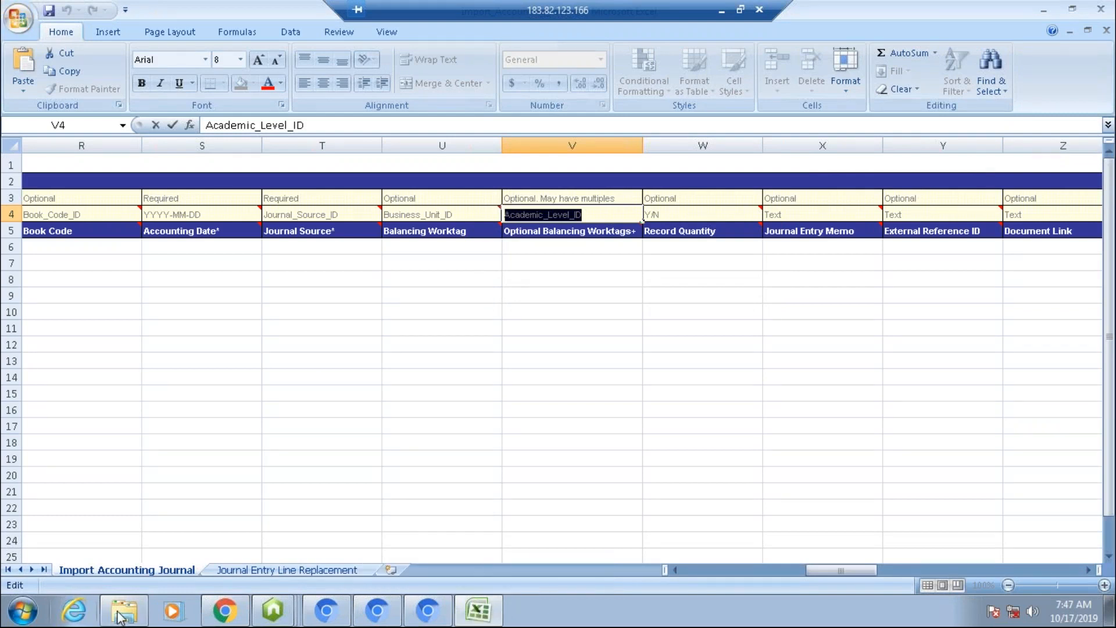
{"action": "mouse_move", "coordinate": [139, 613]}
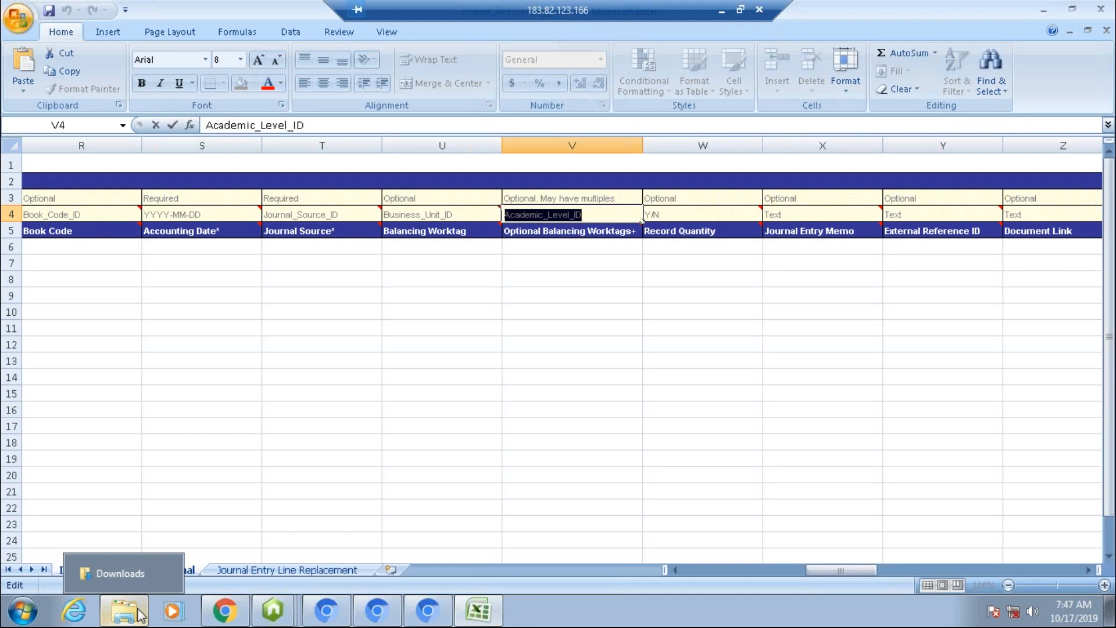
{"action": "left_click", "coordinate": [141, 615]}
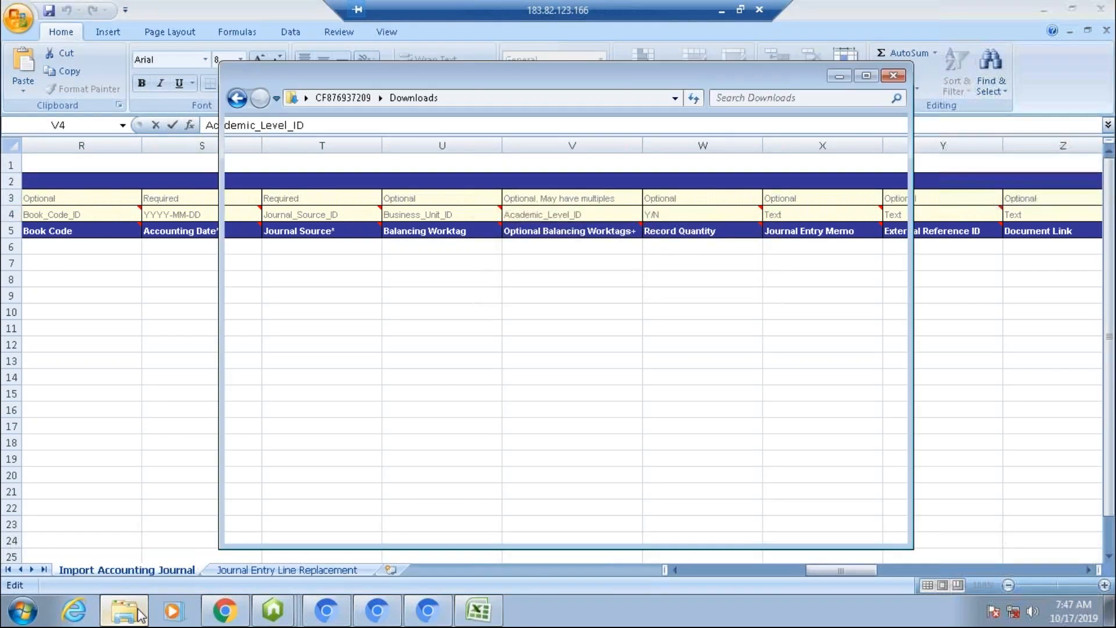
{"action": "left_click", "coordinate": [499, 210]}
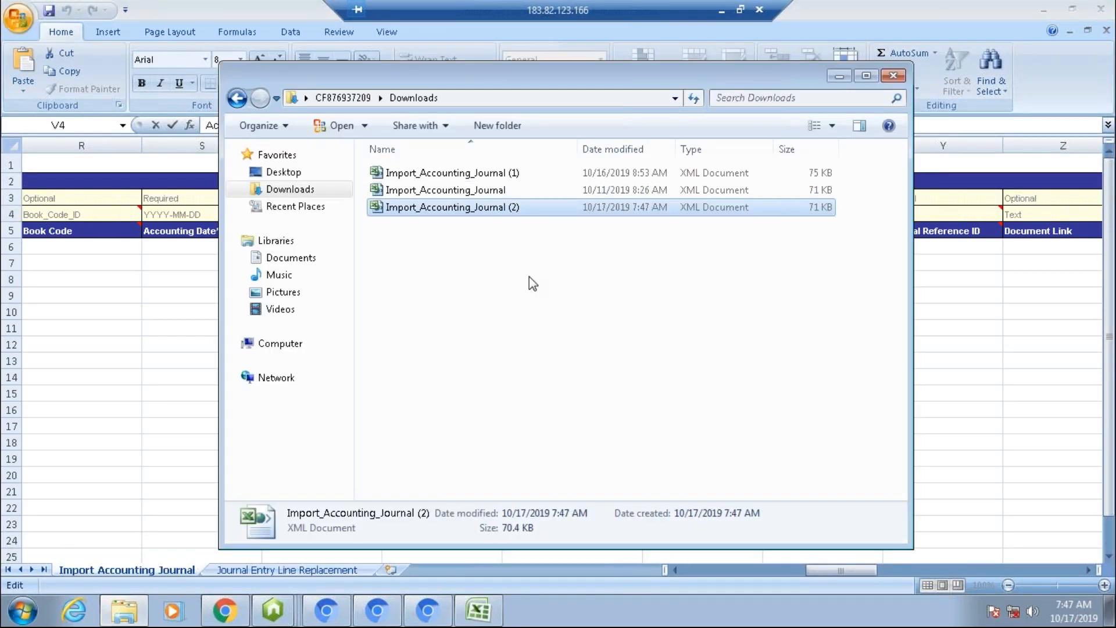
{"action": "left_click", "coordinate": [529, 277]}
{"action": "key", "text": "alt+Tab"}
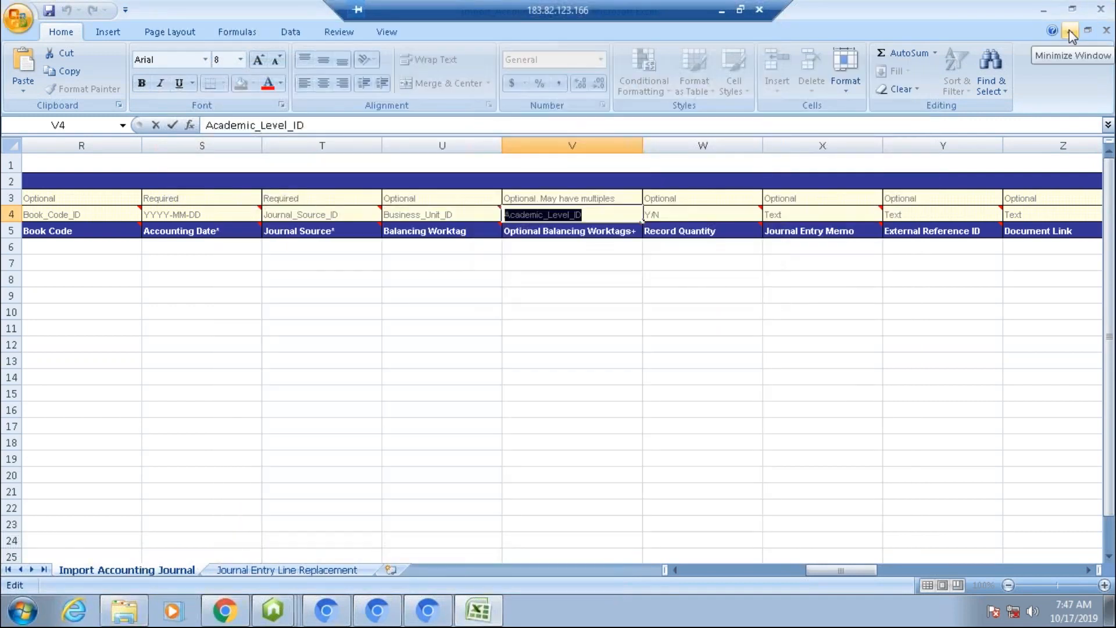
Step: Close the earlier Import_Accounting_Journal.xml spreadsheet without saving and open the Import_Accounting_Journal (2) file instead
{"action": "left_click", "coordinate": [1043, 9]}
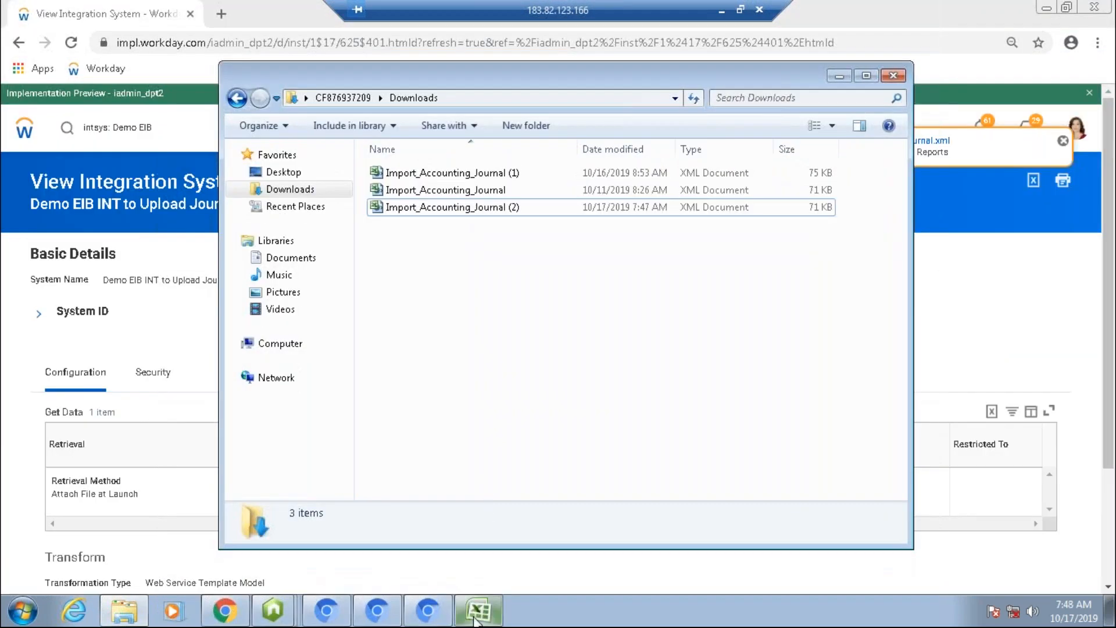
{"action": "left_click", "coordinate": [474, 618]}
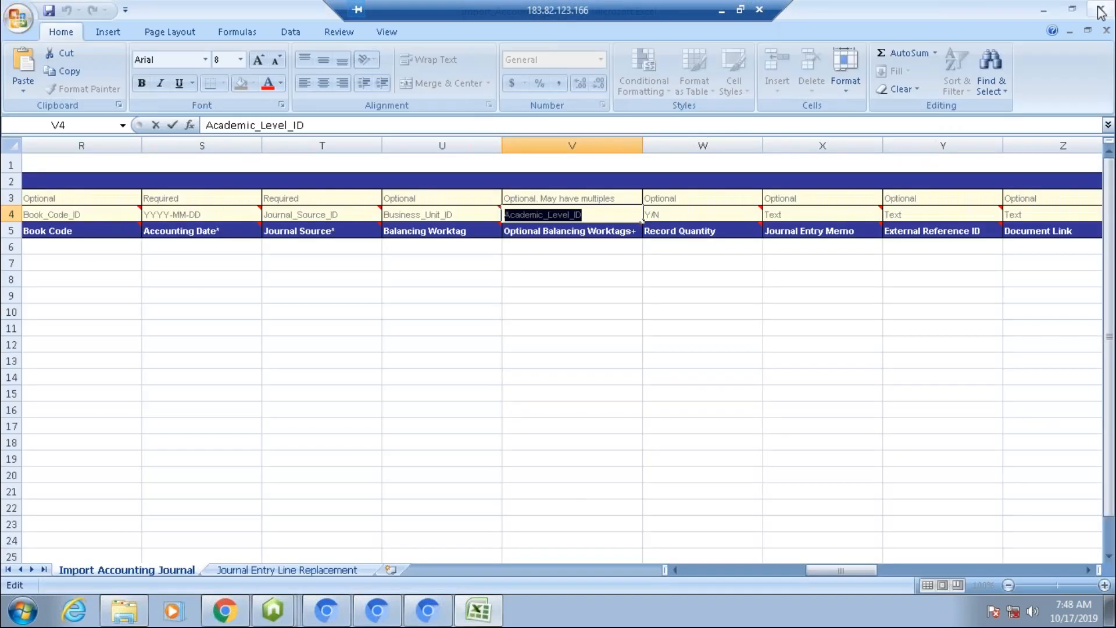
{"action": "left_click", "coordinate": [1100, 10]}
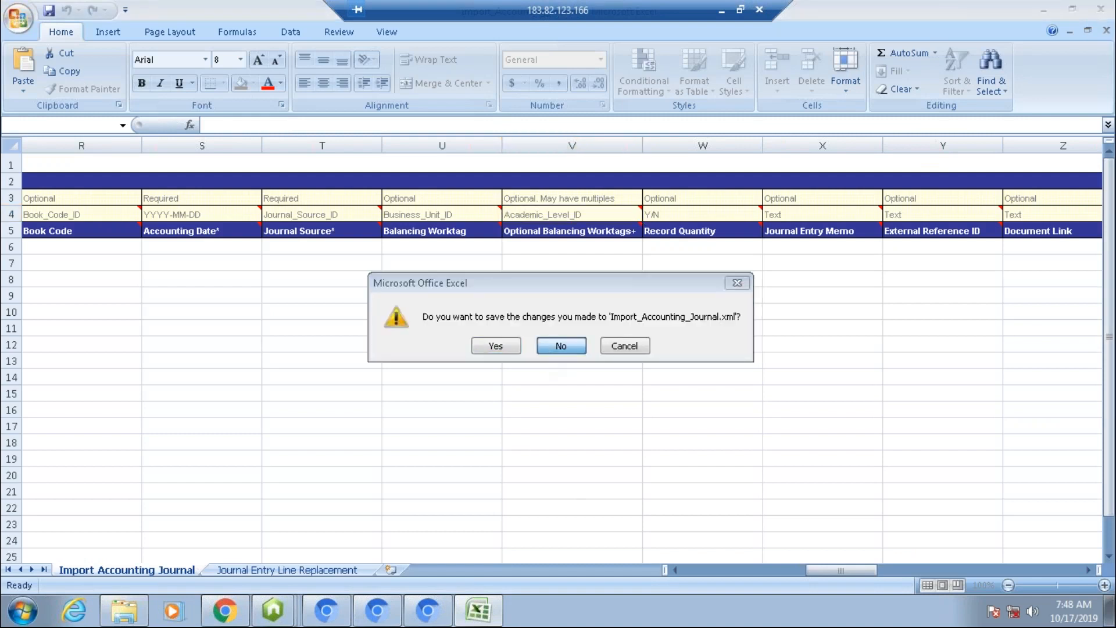
{"action": "left_click", "coordinate": [560, 347]}
{"action": "left_click", "coordinate": [456, 211]}
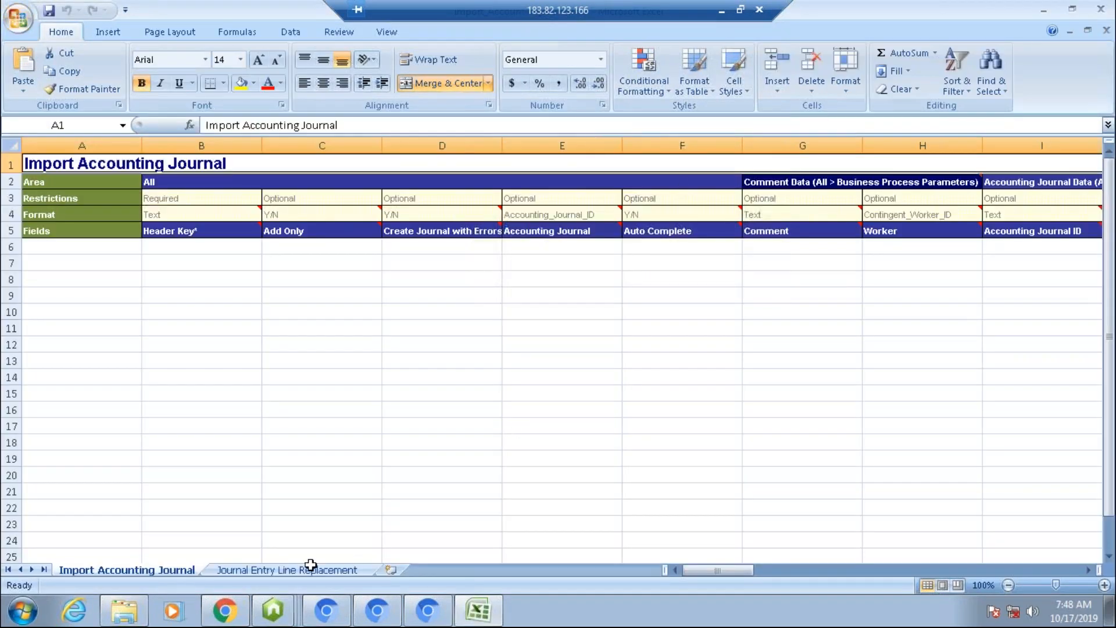
Step: Examine the Worktags+ column header and its reference ID type on the Journal Entry Line Replacement sheet
{"action": "left_click", "coordinate": [311, 567]}
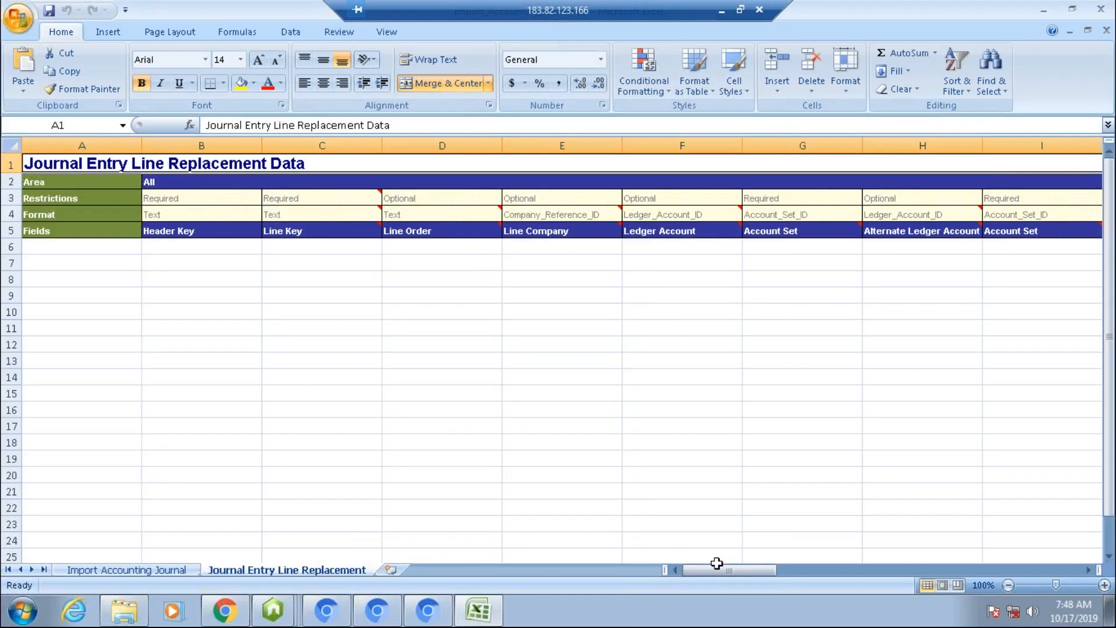
{"action": "left_click_drag", "start_coordinate": [718, 572], "coordinate": [845, 568]}
{"action": "left_click_drag", "start_coordinate": [570, 9], "coordinate": [880, 8]}
{"action": "left_click", "coordinate": [694, 229]}
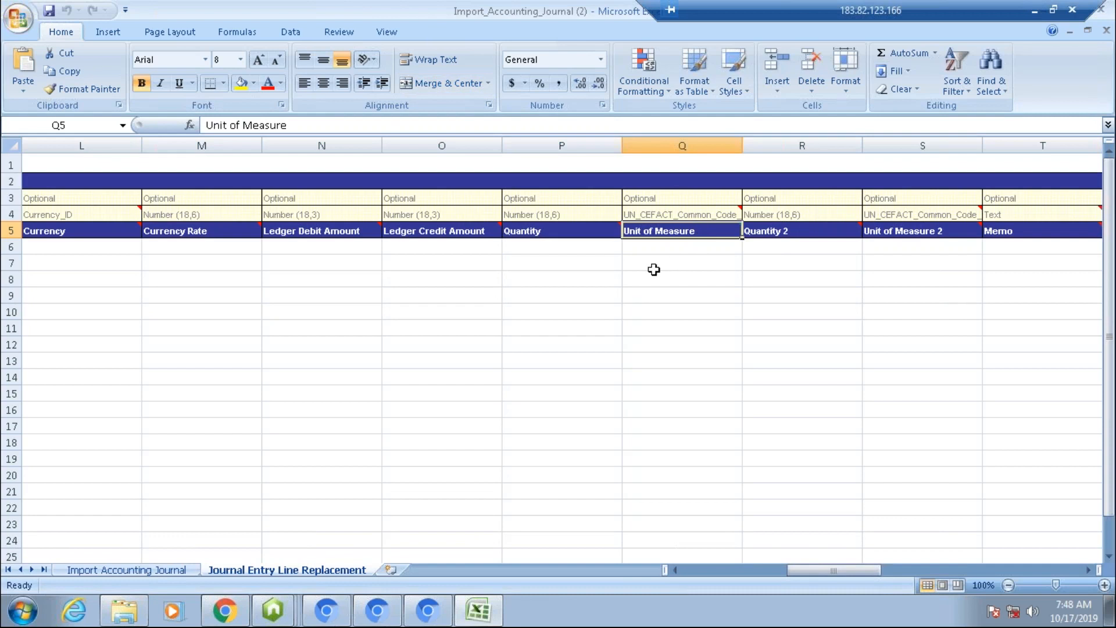
{"action": "key", "text": "Right"}
{"action": "key", "text": "Right"}
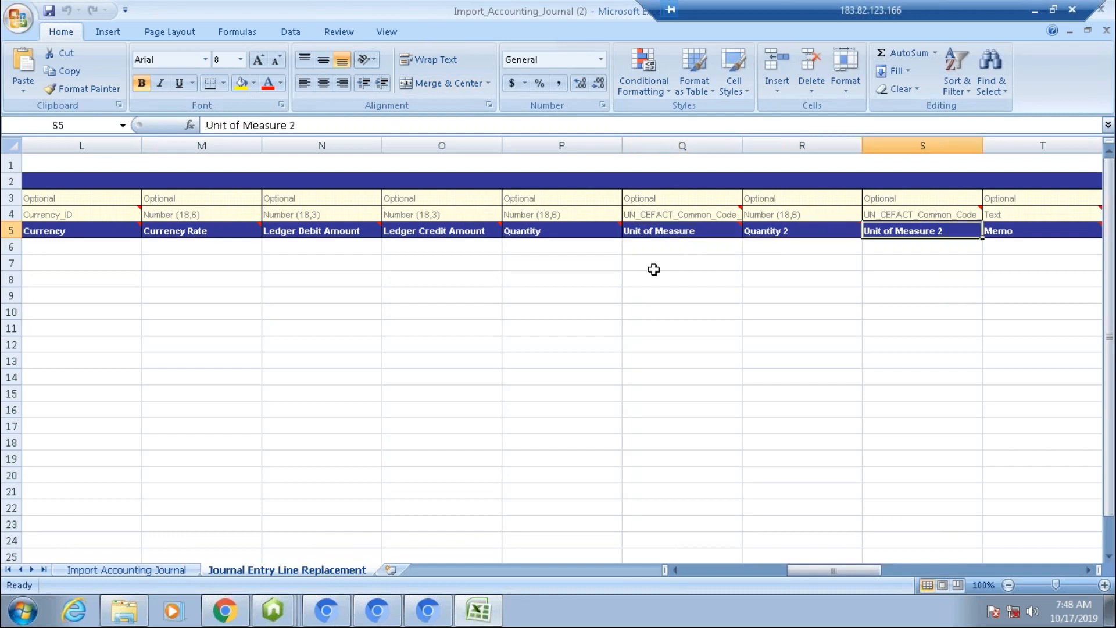
{"action": "key", "text": "Right"}
{"action": "key", "text": "Right"}
{"action": "key", "text": "Right"}
{"action": "key", "text": "Right"}
{"action": "key", "text": "Right"}
{"action": "key", "text": "Up"}
{"action": "key", "text": "Left"}
{"action": "key", "text": "Down"}
{"action": "key", "text": "Up"}
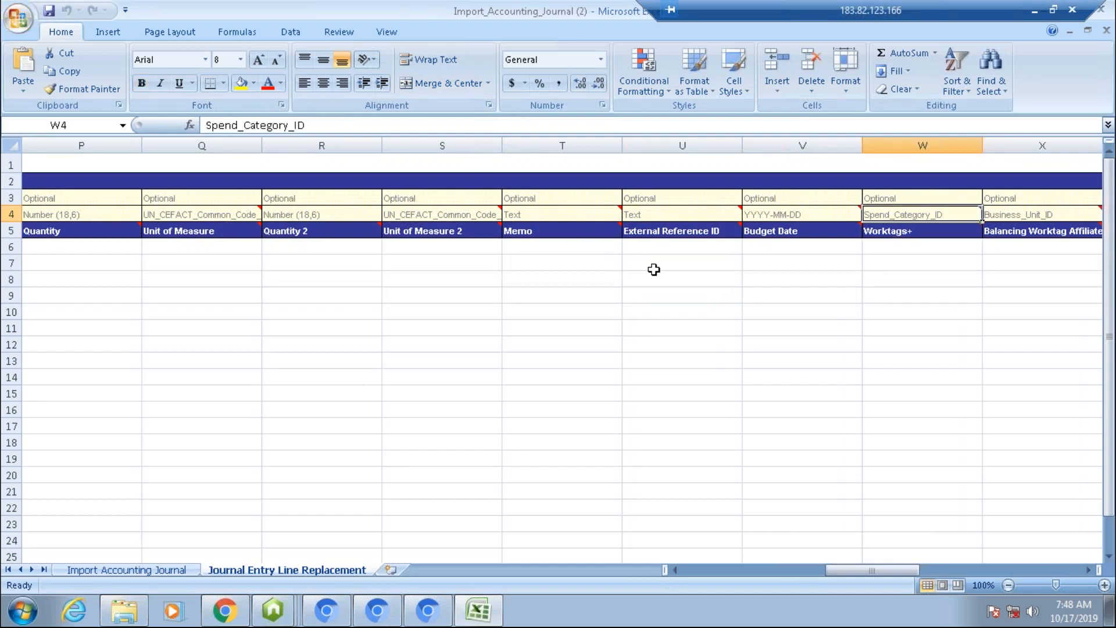
{"action": "key", "text": "Down"}
{"action": "key", "text": "Up"}
{"action": "key", "text": "Up"}
{"action": "key", "text": "Down"}
{"action": "key", "text": "Down"}
{"action": "key", "text": "Up"}
{"action": "key", "text": "Up"}
{"action": "key", "text": "Down"}
{"action": "key", "text": "Down"}
{"action": "key", "text": "Up"}
{"action": "key", "text": "Right"}
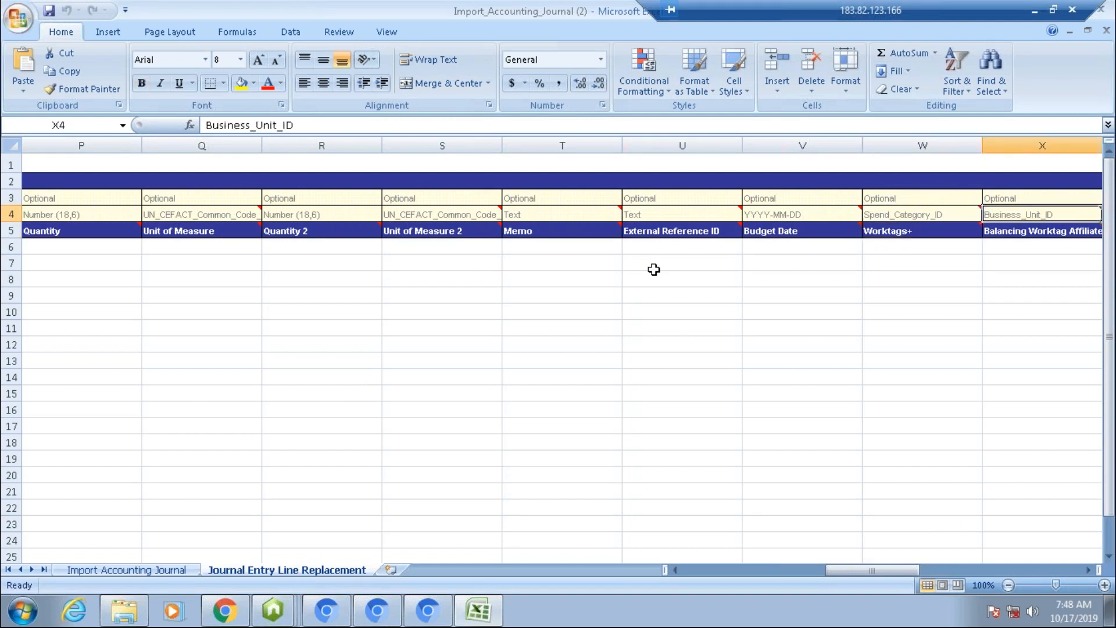
{"action": "key", "text": "Right"}
{"action": "key", "text": "Left"}
{"action": "key", "text": "Left"}
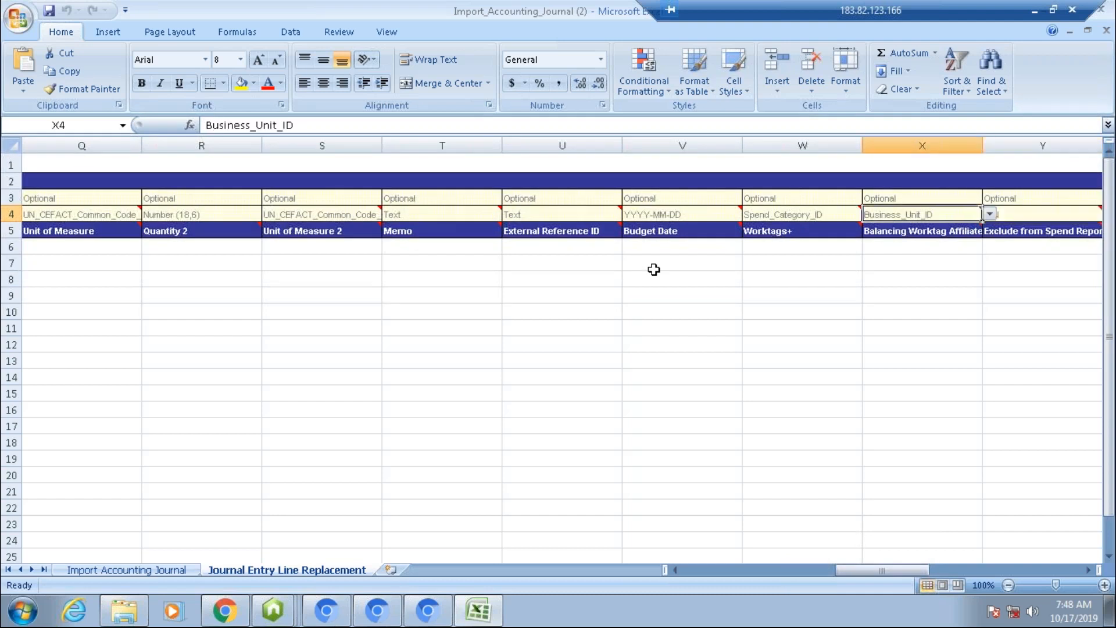
{"action": "key", "text": "Down"}
{"action": "key", "text": "Up"}
{"action": "key", "text": "Down"}
{"action": "key", "text": "Up"}
{"action": "key", "text": "Down"}
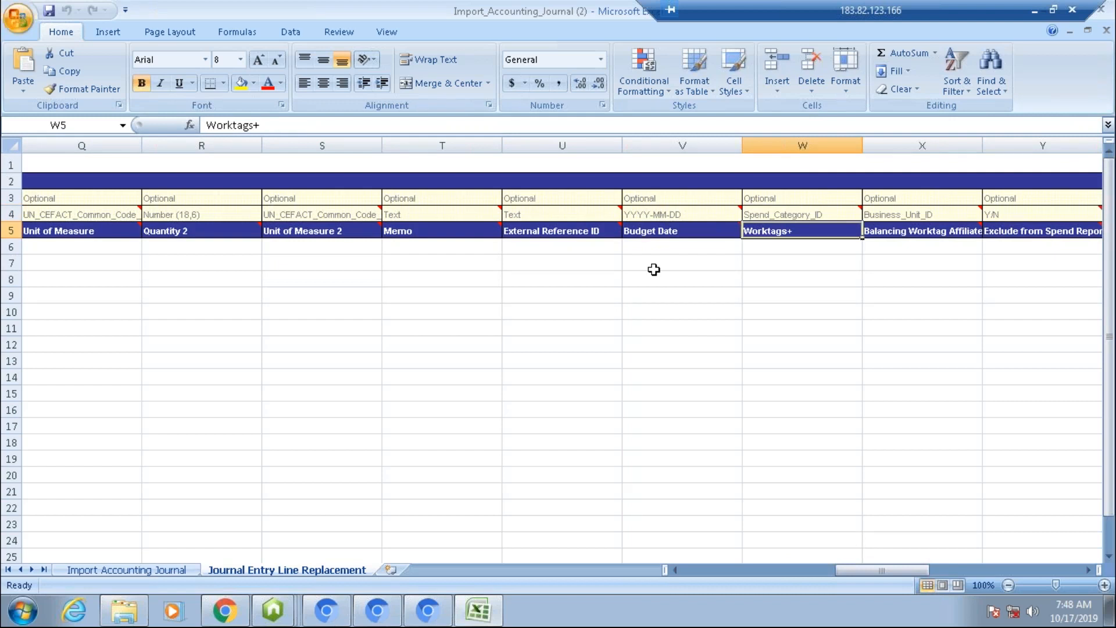
{"action": "key", "text": "Up"}
{"action": "key", "text": "Up"}
{"action": "key", "text": "Up"}
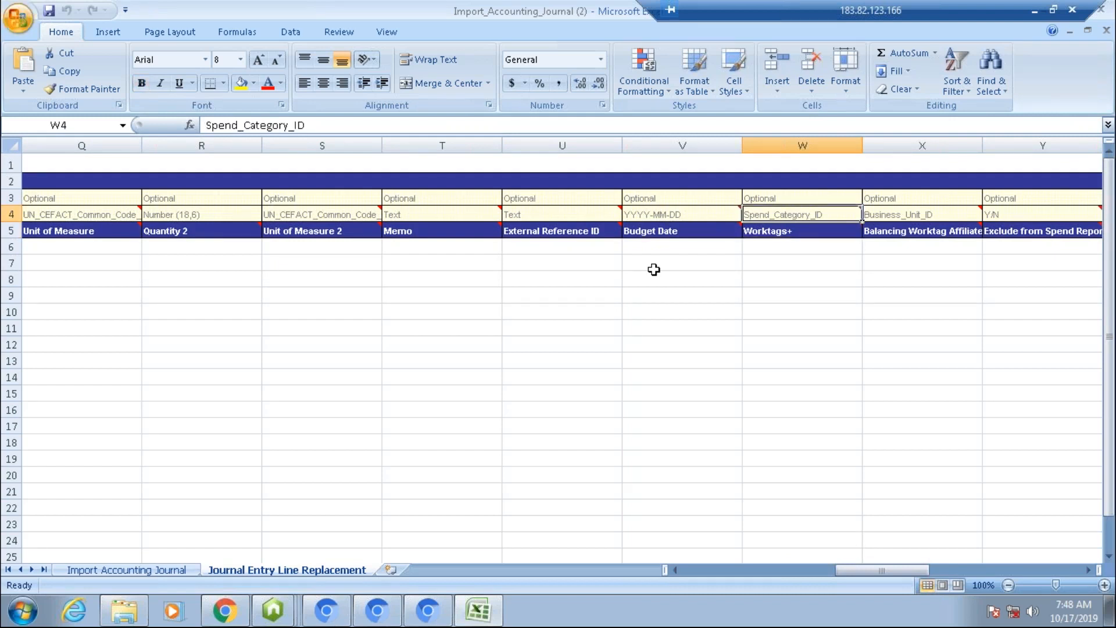
{"action": "key", "text": "Down"}
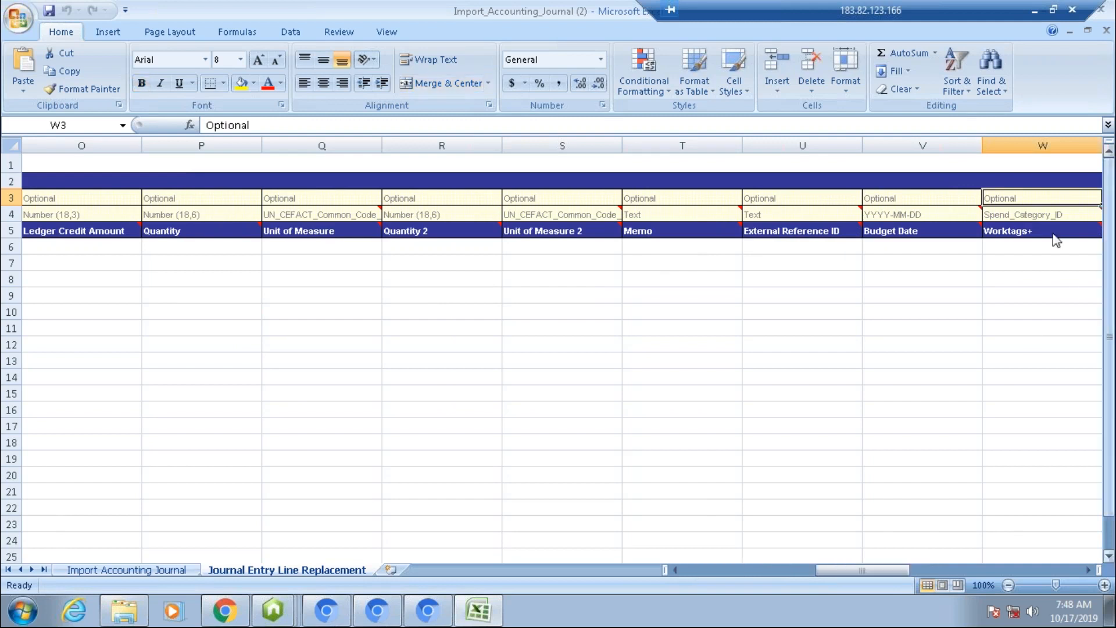
{"action": "key", "text": "Down"}
{"action": "key", "text": "Down"}
{"action": "key", "text": "Up"}
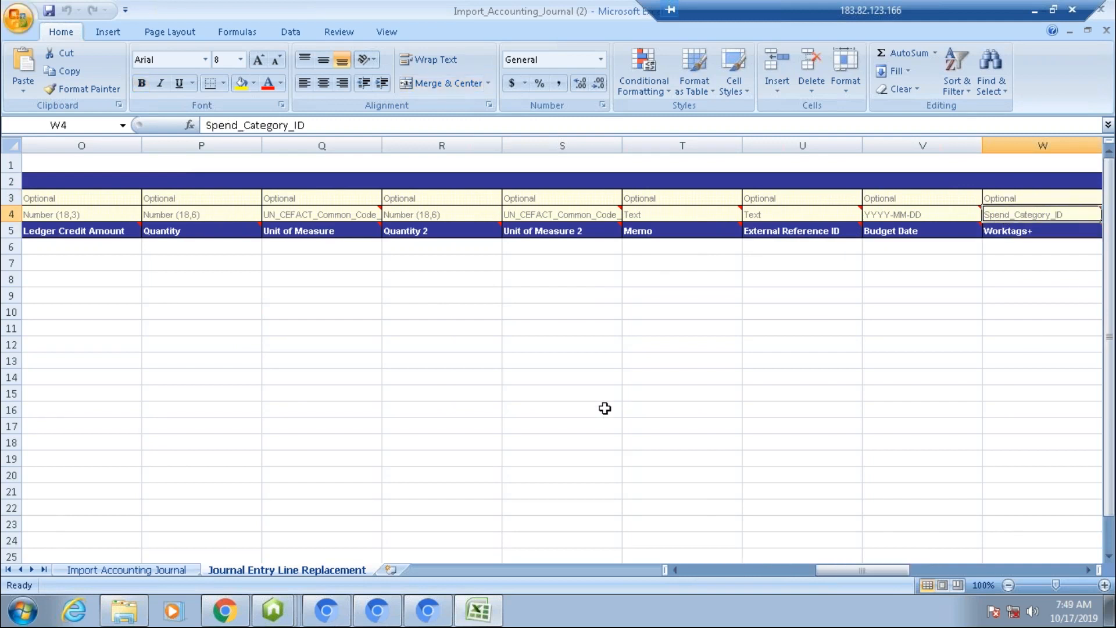
Step: Review the data-entry row of the Journal Entry Line Replacement sheet across the line and tax detail columns
{"action": "left_click_drag", "start_coordinate": [826, 574], "coordinate": [672, 570]}
{"action": "left_click", "coordinate": [163, 246]}
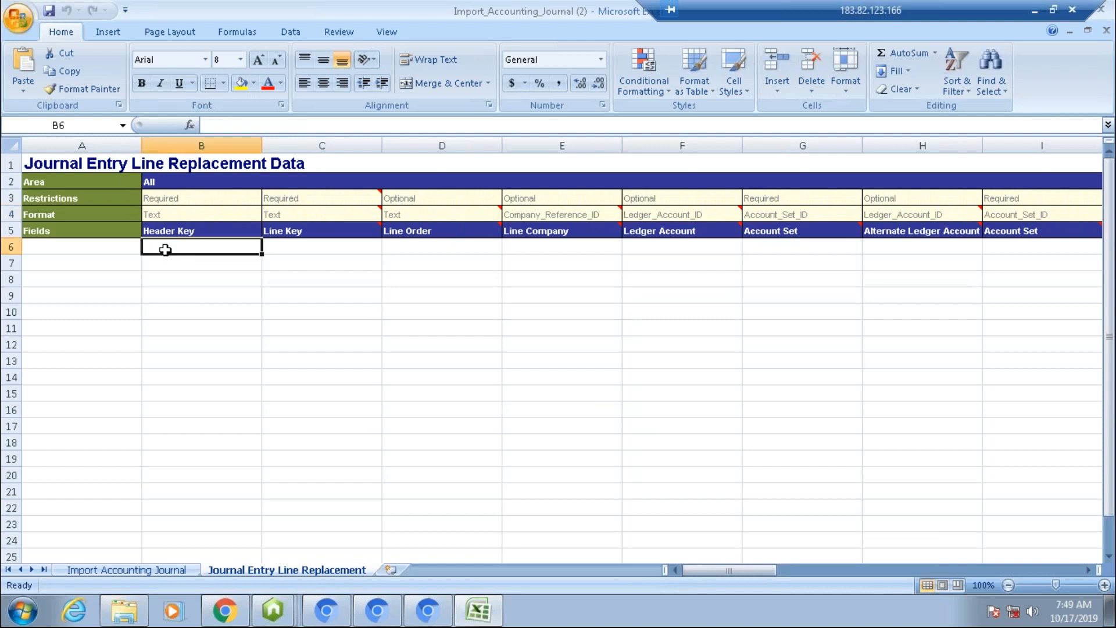
{"action": "left_click_drag", "start_coordinate": [272, 251], "coordinate": [814, 242]}
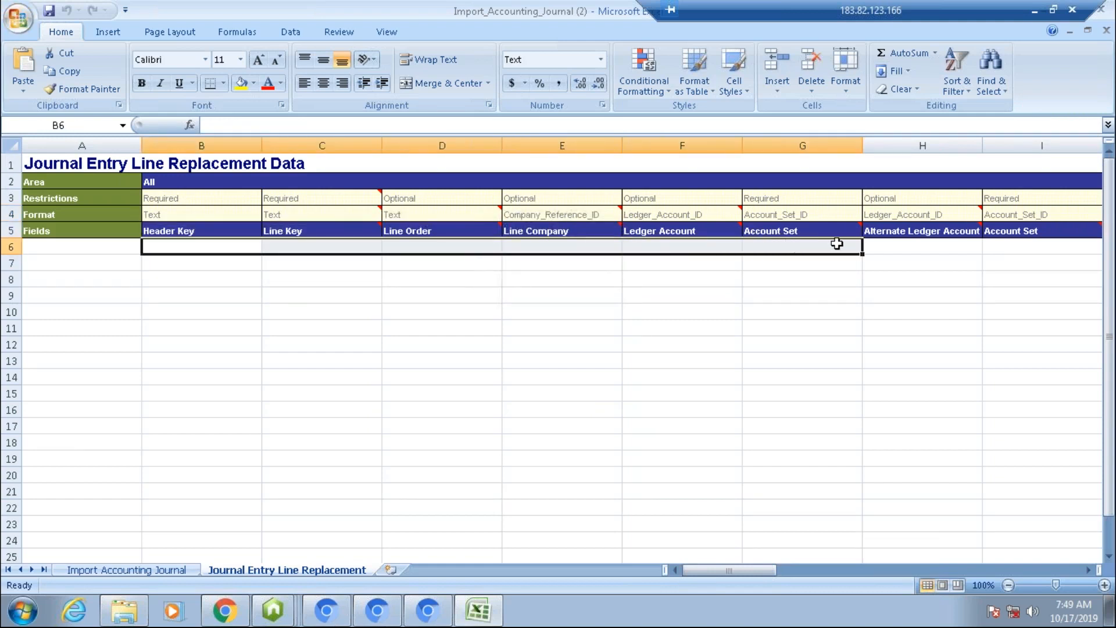
{"action": "left_click_drag", "start_coordinate": [744, 570], "coordinate": [874, 566]}
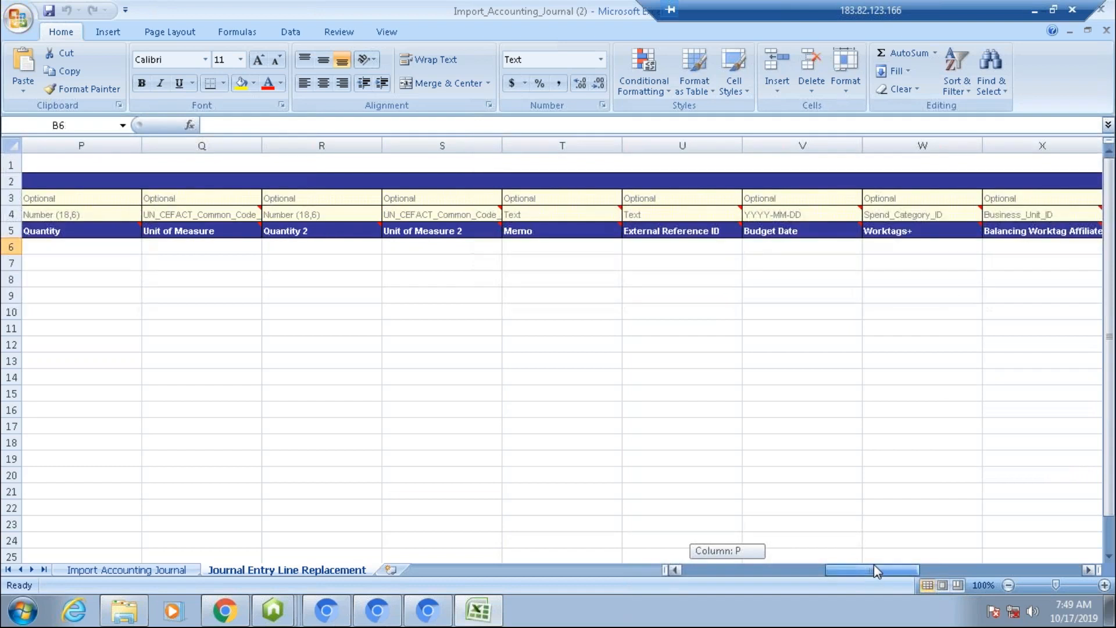
{"action": "left_click", "coordinate": [894, 250]}
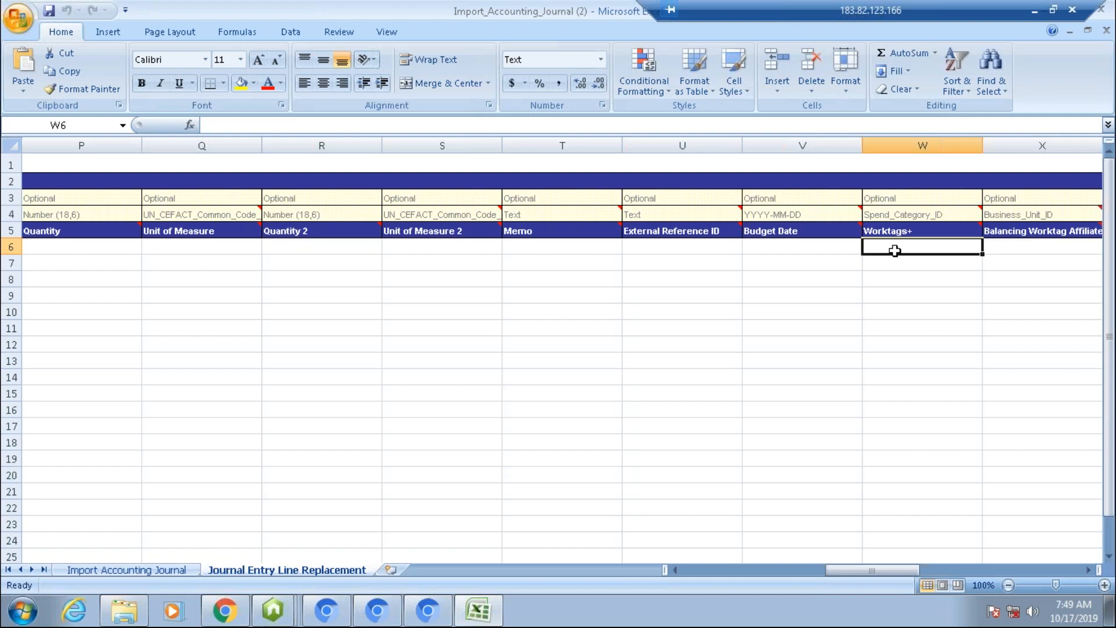
{"action": "key", "text": "Right"}
{"action": "key", "text": "Right"}
{"action": "key", "text": "Right"}
{"action": "key", "text": "Right"}
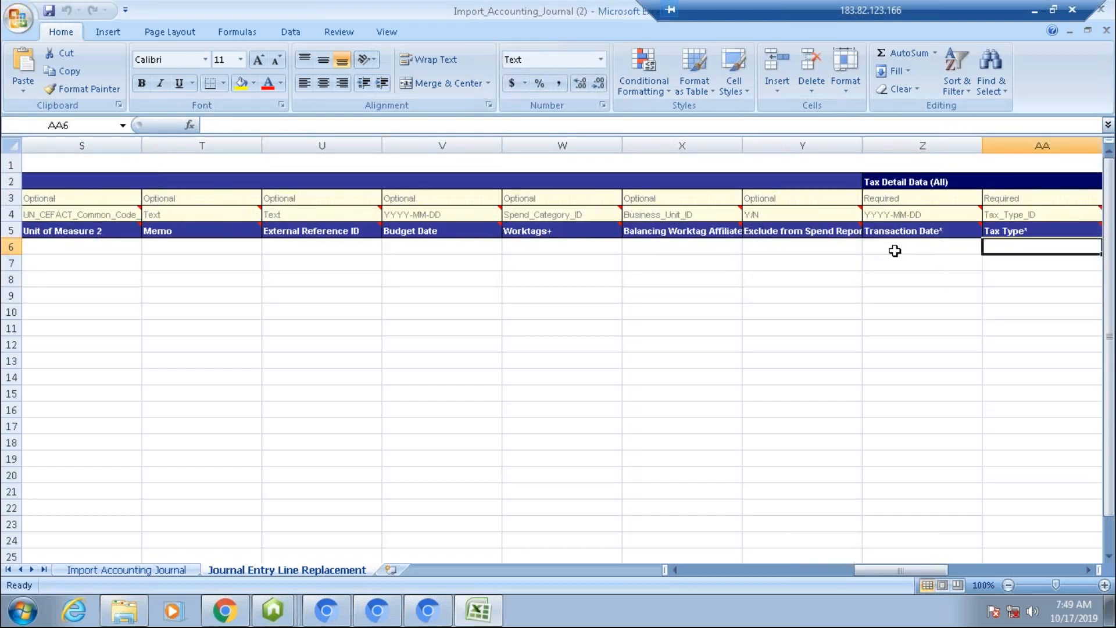
{"action": "key", "text": "Right"}
{"action": "key", "text": "Right"}
{"action": "key", "text": "Left"}
{"action": "key", "text": "Left"}
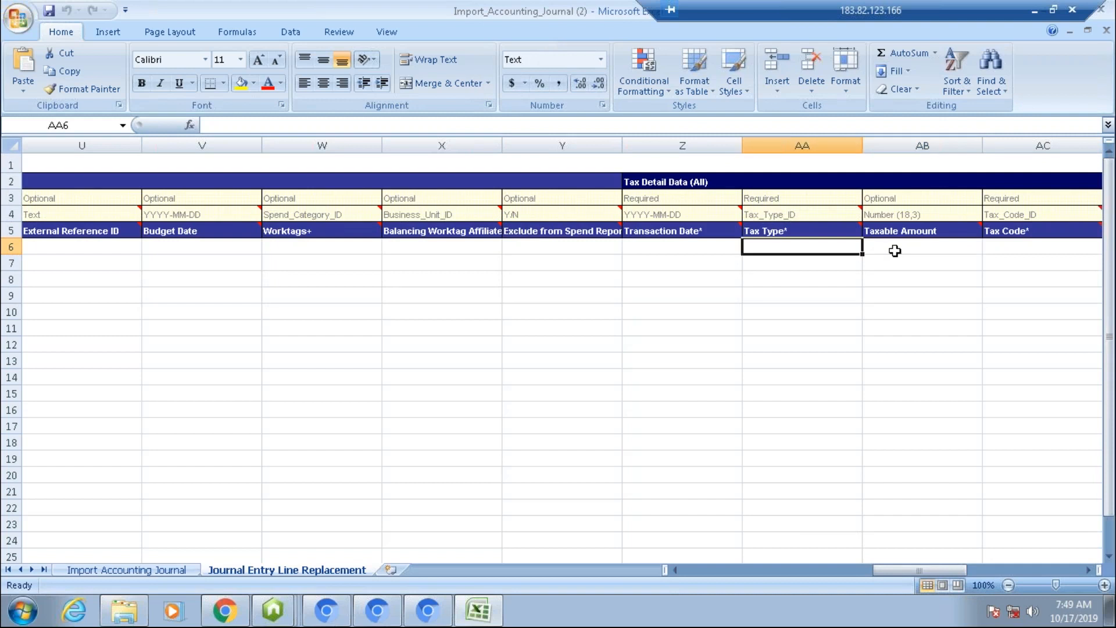
{"action": "key", "text": "Left"}
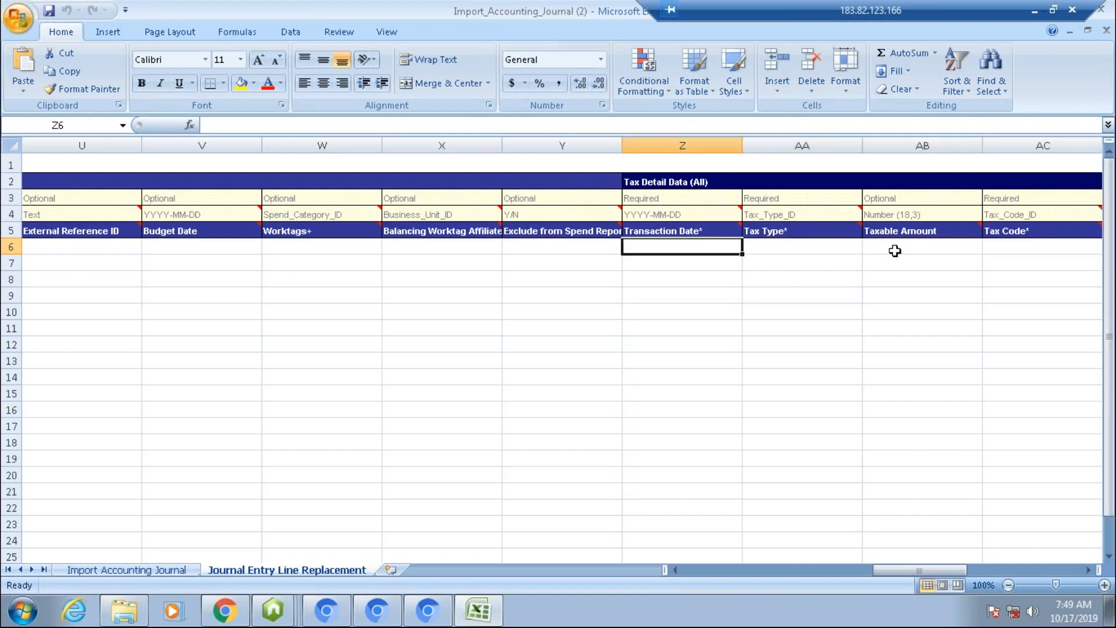
{"action": "key", "text": "Left"}
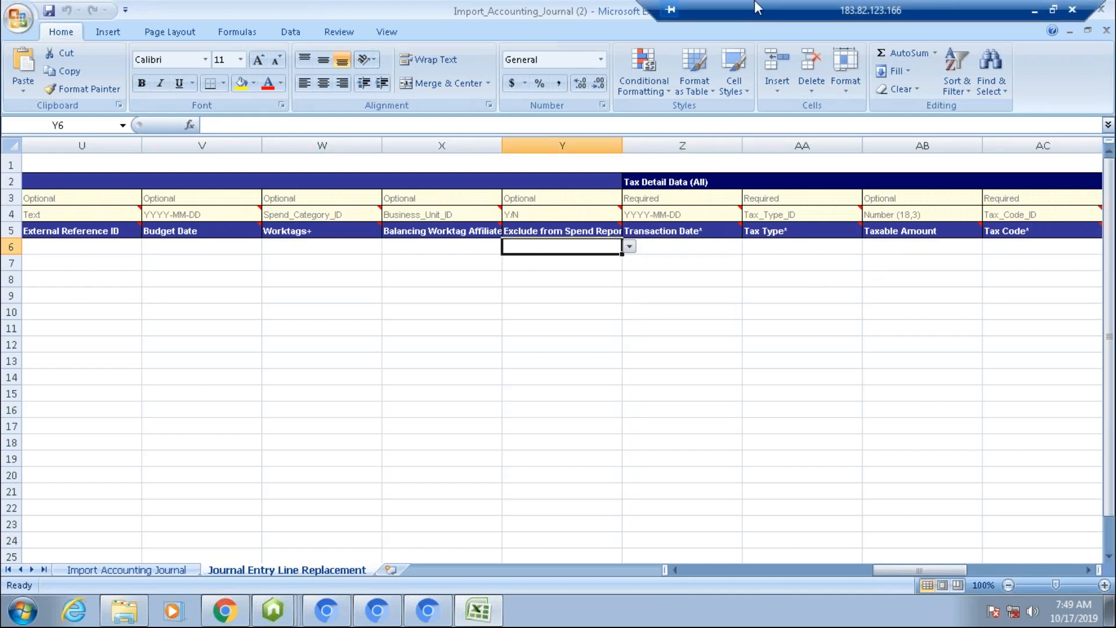
{"action": "left_click_drag", "start_coordinate": [743, 8], "coordinate": [311, 7]}
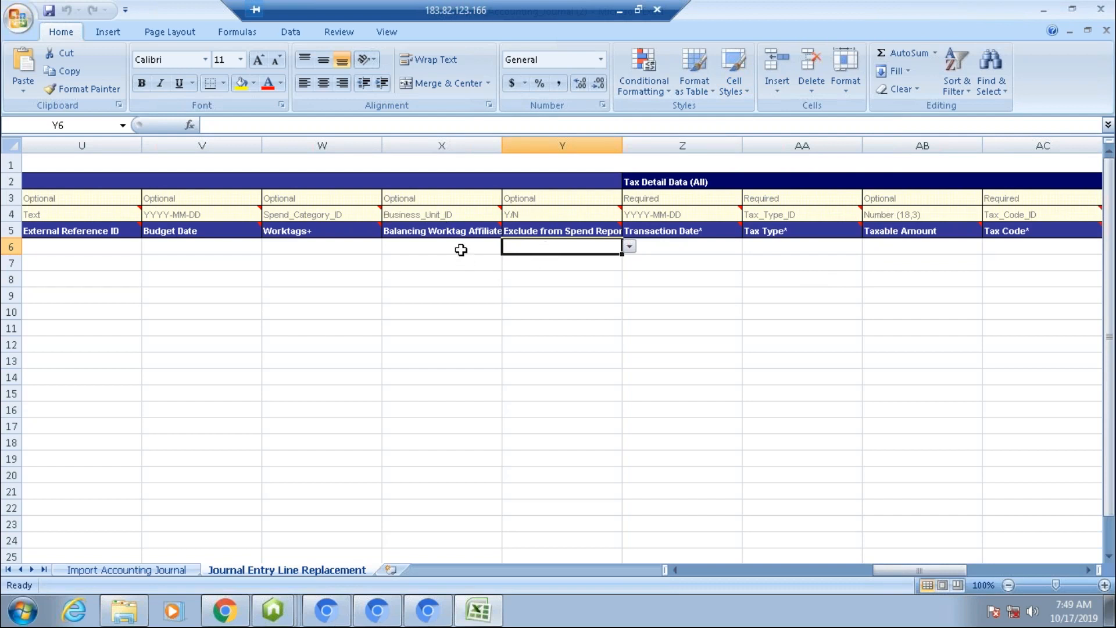
{"action": "key", "text": "Left"}
{"action": "key", "text": "Left"}
{"action": "key", "text": "Left"}
{"action": "key", "text": "Left"}
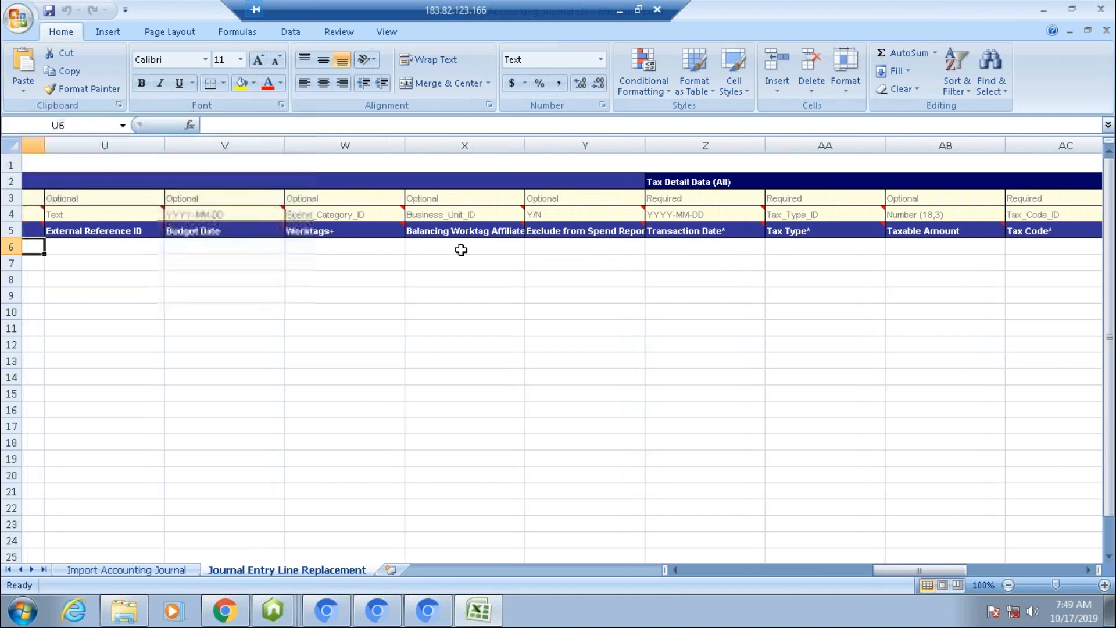
{"action": "key", "text": "Left"}
{"action": "key", "text": "Left"}
{"action": "key", "text": "Left"}
{"action": "key", "text": "Left"}
{"action": "key", "text": "Left"}
{"action": "key", "text": "Left"}
{"action": "key", "text": "Left"}
{"action": "key", "text": "Left"}
{"action": "key", "text": "Left"}
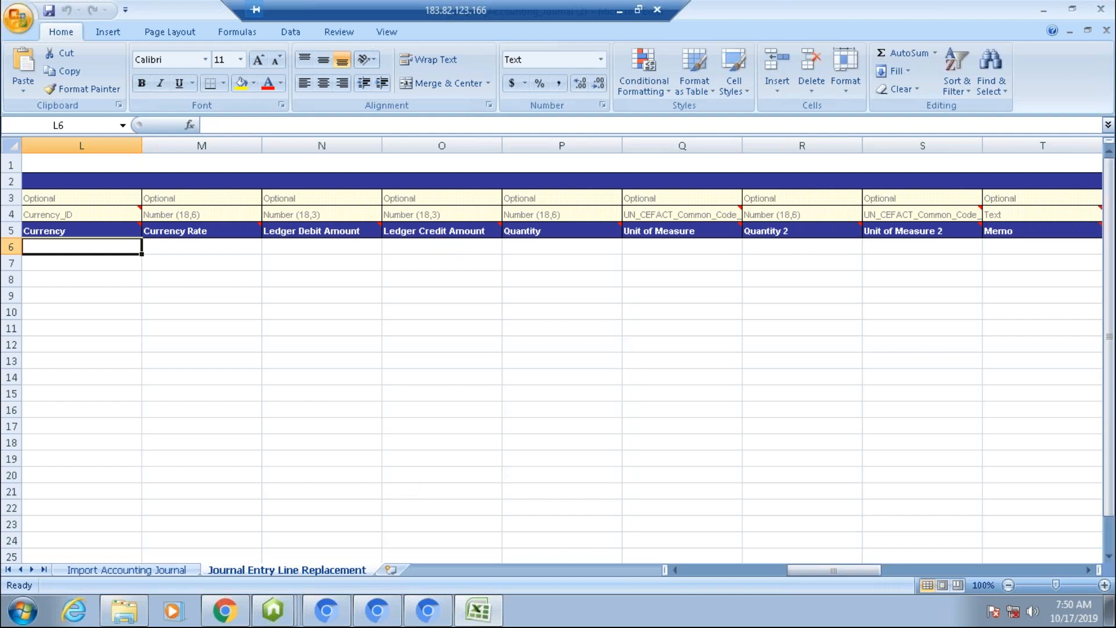
Step: Switch to the browser, search for start proxy and open the Start Proxy task
{"action": "left_click", "coordinate": [230, 615]}
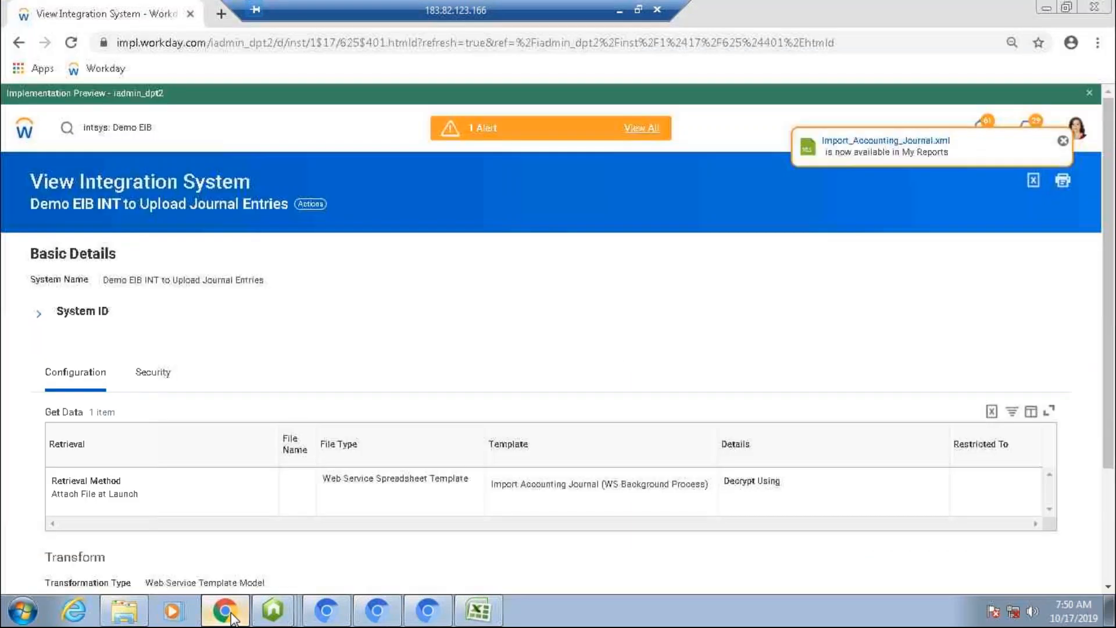
{"action": "left_click", "coordinate": [147, 128]}
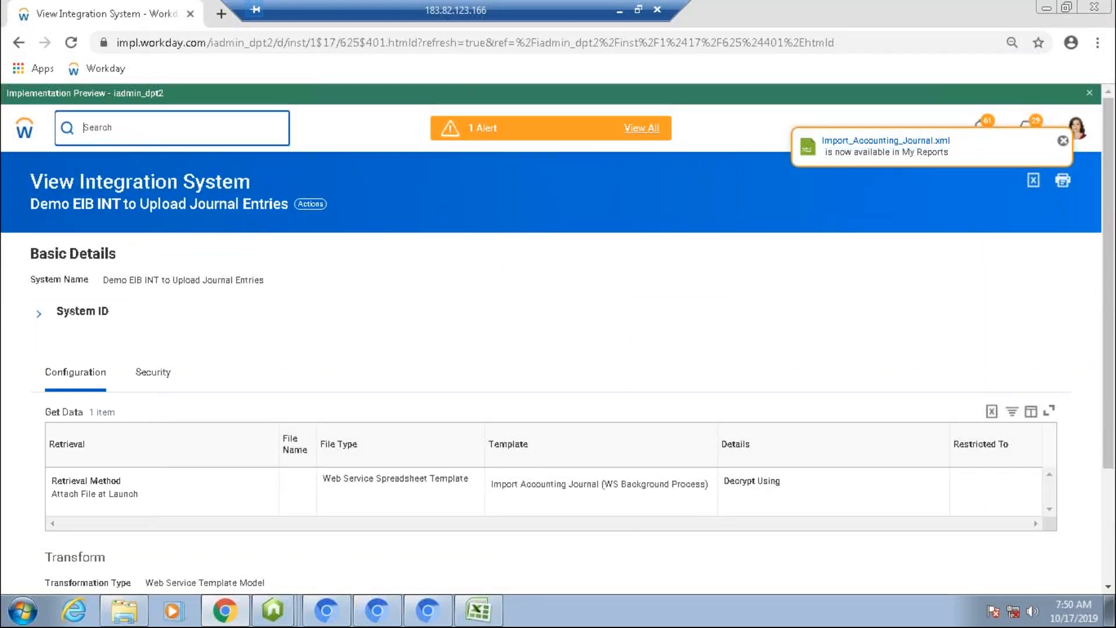
{"action": "type", "text": "Start"}
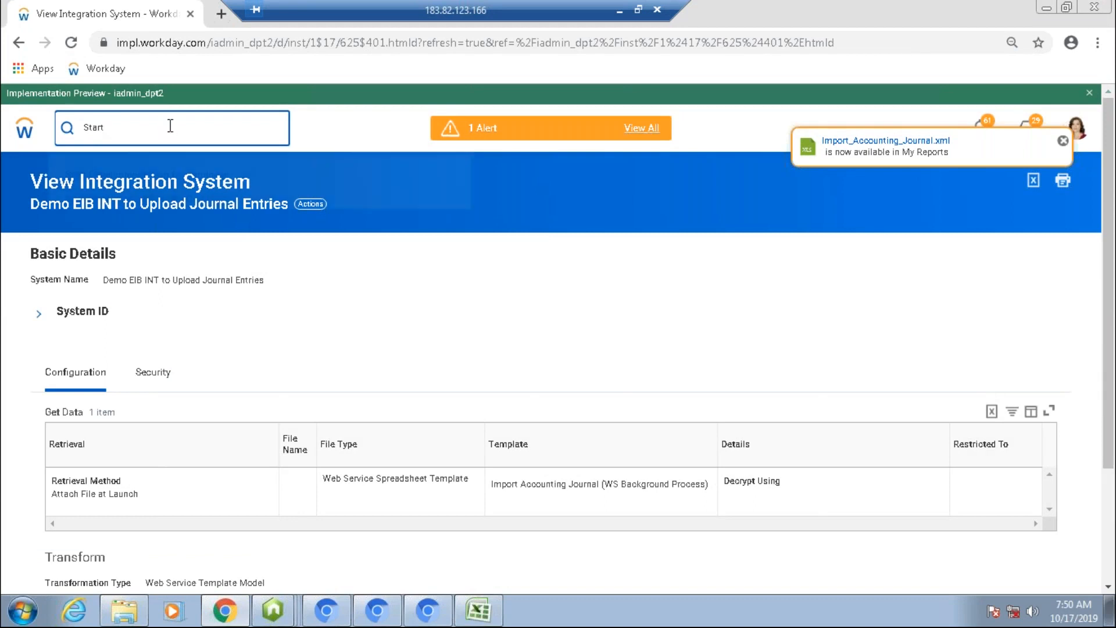
{"action": "type", "text": " proxy"}
{"action": "left_click_drag", "start_coordinate": [143, 170], "coordinate": [102, 192]}
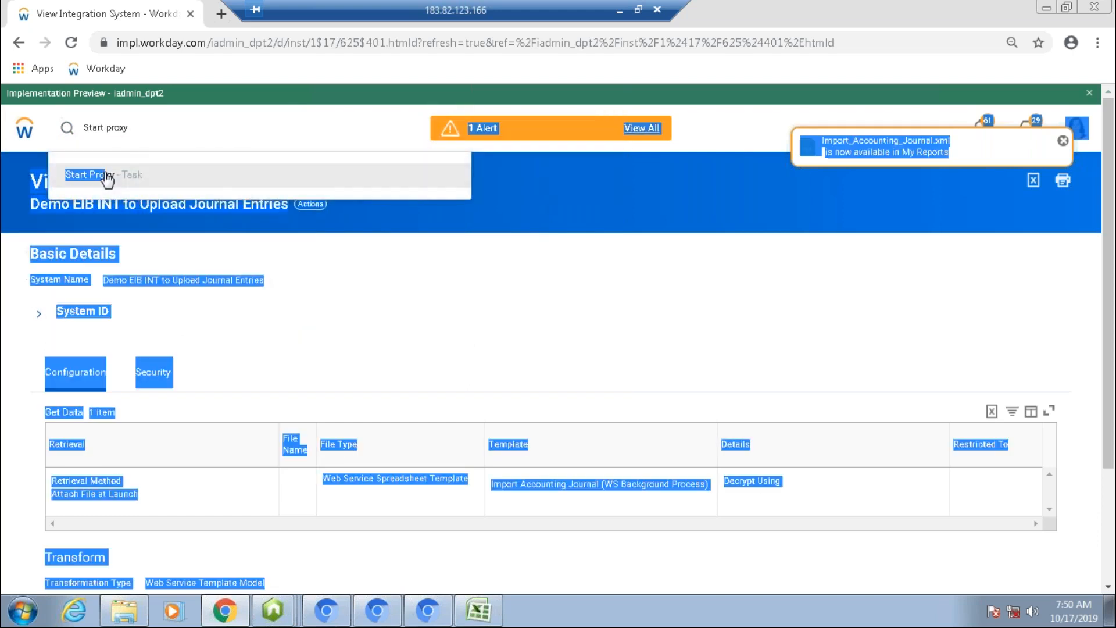
{"action": "left_click", "coordinate": [107, 177]}
Step: Set Act As to the target worker by searching their user name, then confirm to start the proxy session
{"action": "left_click", "coordinate": [139, 261]}
{"action": "type", "text": "tserrano"}
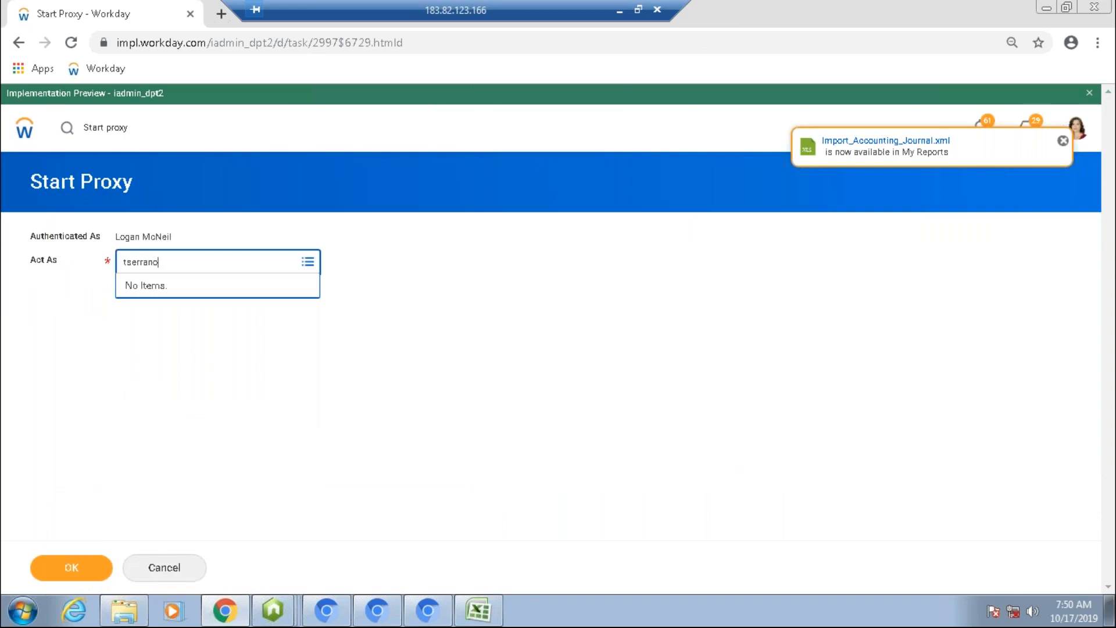
{"action": "key", "text": "Return"}
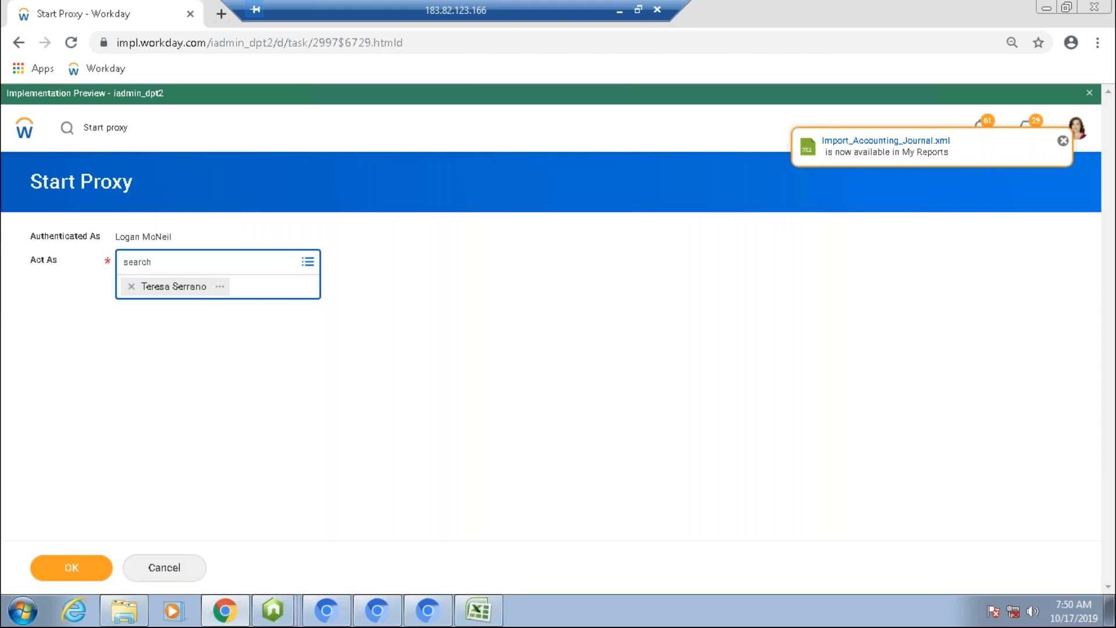
{"action": "left_click", "coordinate": [55, 573]}
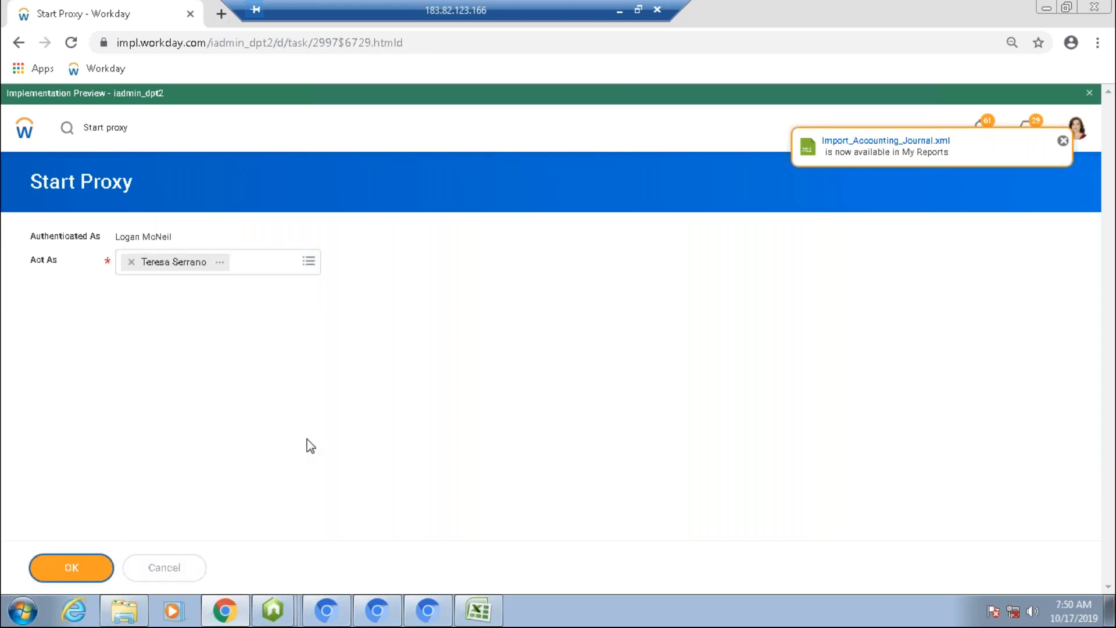
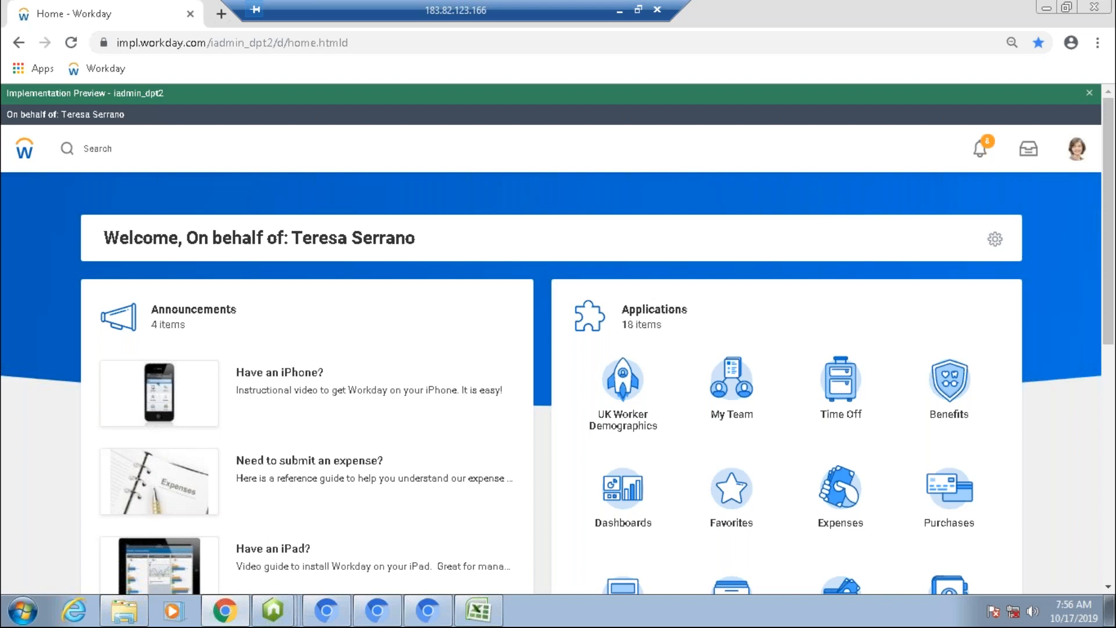
Step: Search for create supplier and open the Create Supplier task
{"action": "left_click", "coordinate": [117, 145]}
{"action": "type", "text": "create"}
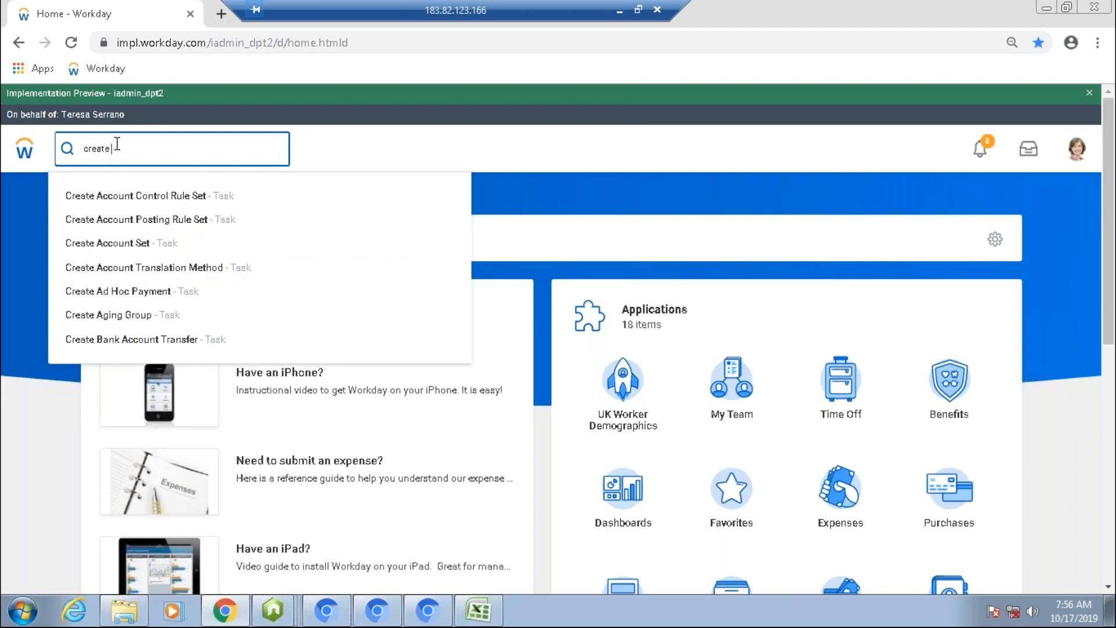
{"action": "type", "text": "supplier"}
{"action": "key", "text": "Down"}
{"action": "key", "text": "Return"}
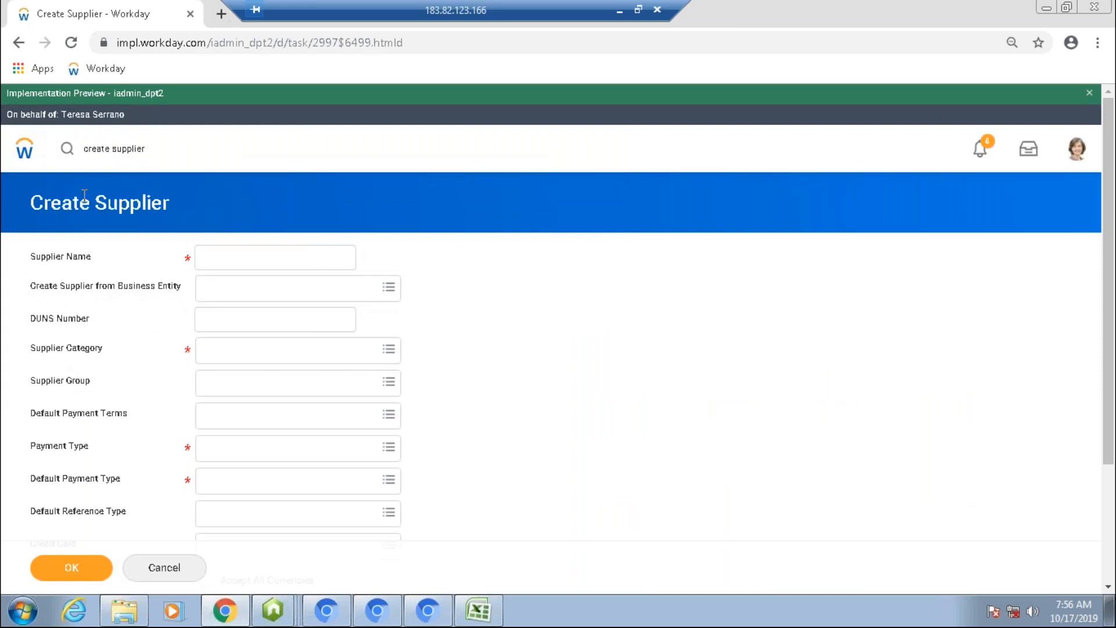
Step: Set the supplier category to Information Technology and the supplier groups to Suppliers A - L and Evaluated Receipt Settlement (ERS)
{"action": "left_click", "coordinate": [240, 263]}
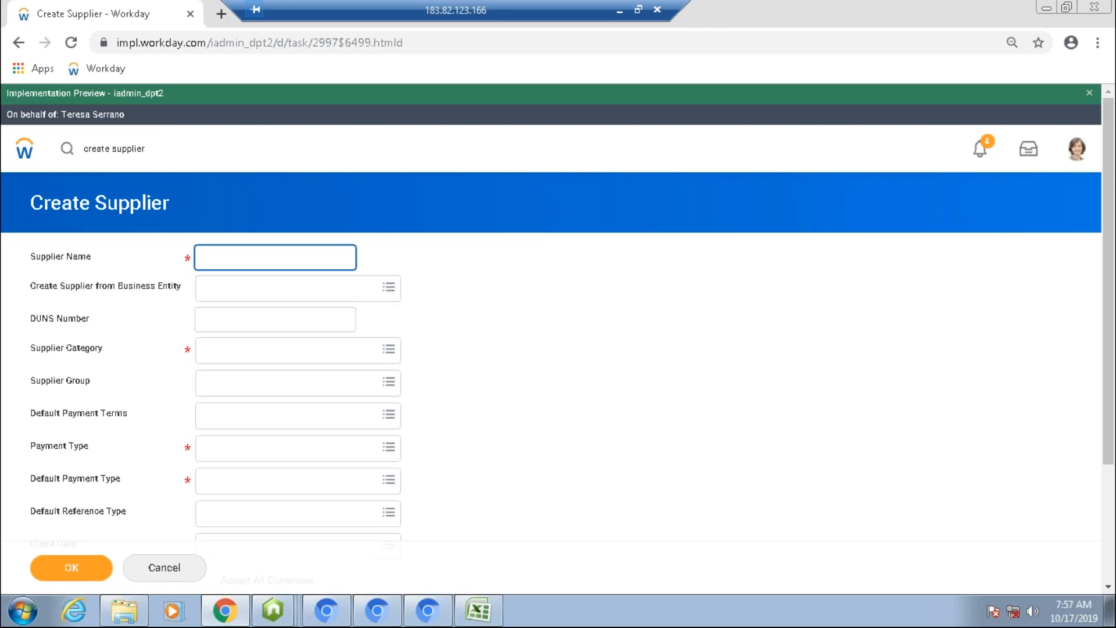
{"action": "left_click", "coordinate": [328, 360]}
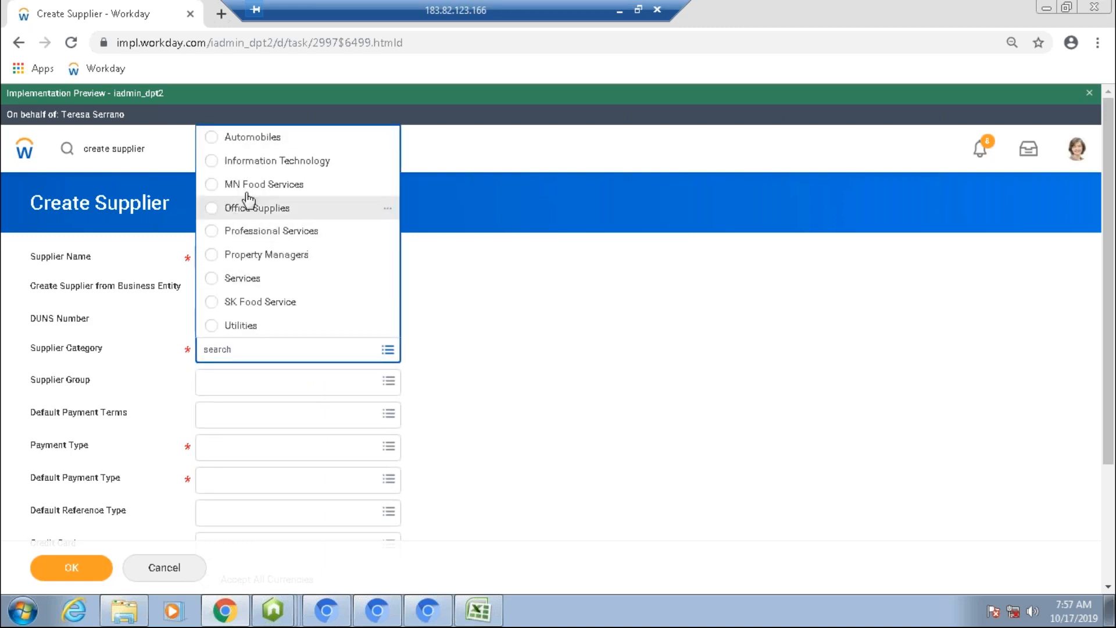
{"action": "left_click", "coordinate": [224, 168]}
{"action": "left_click", "coordinate": [473, 437]}
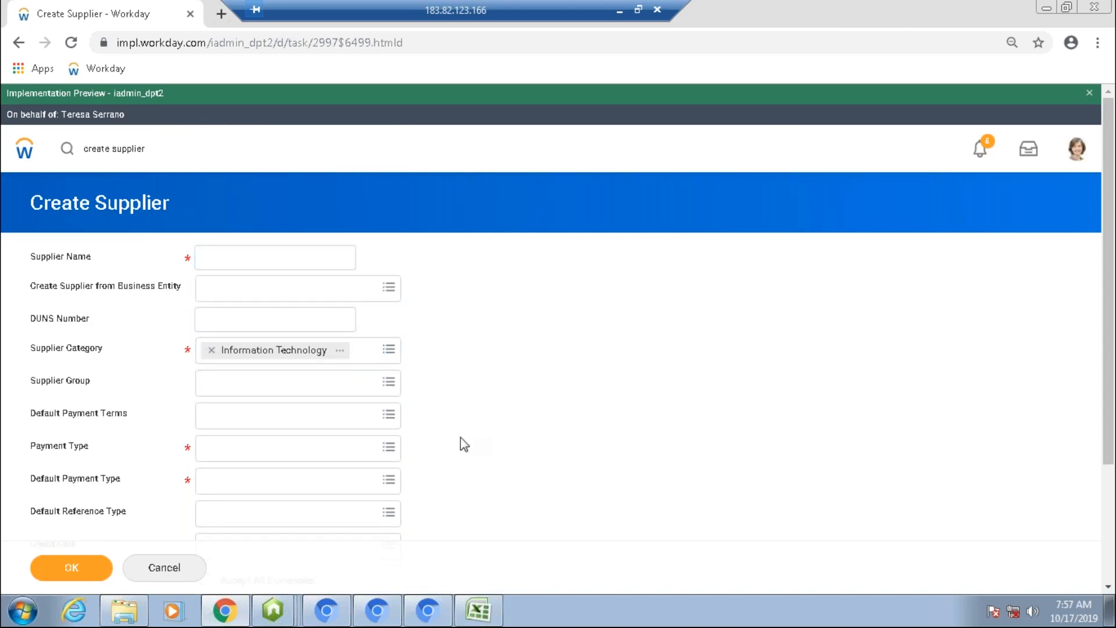
{"action": "left_click", "coordinate": [339, 381]}
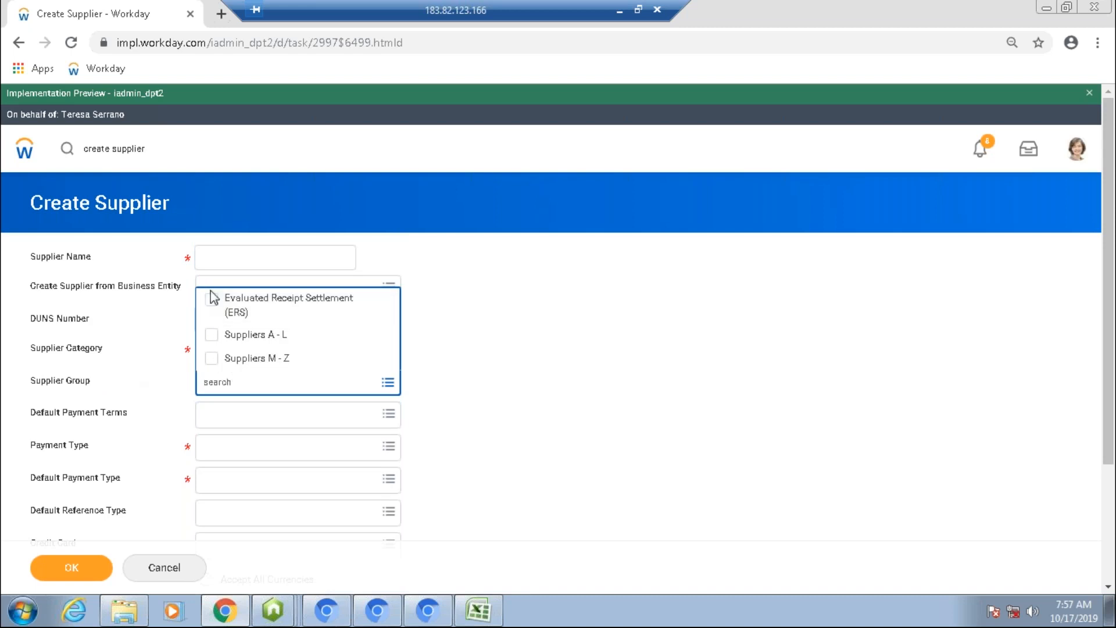
{"action": "left_click", "coordinate": [211, 336]}
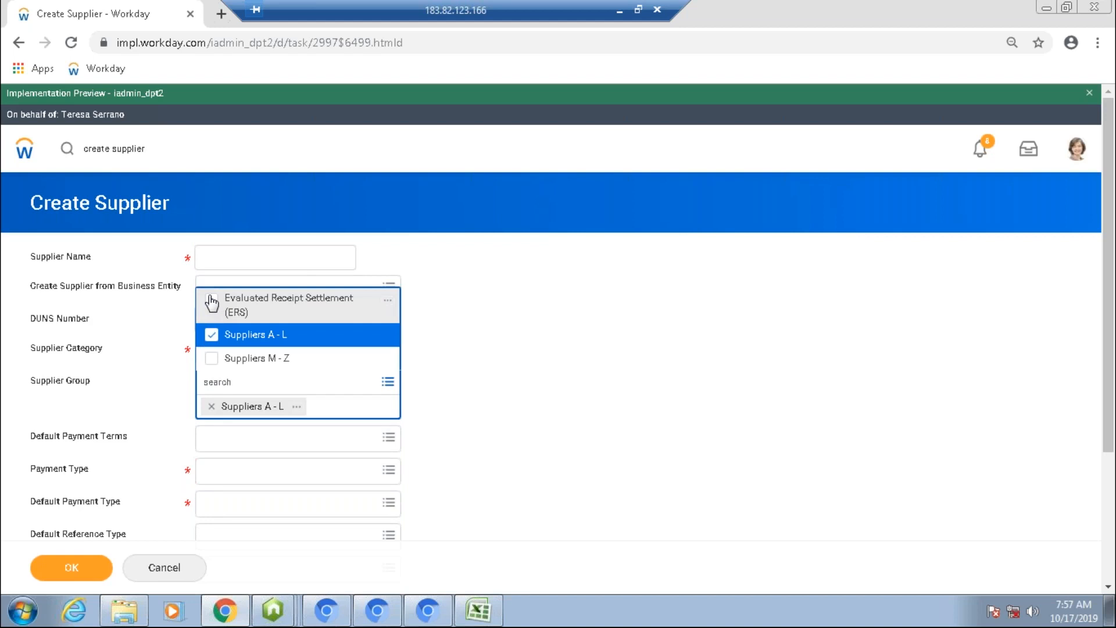
{"action": "left_click", "coordinate": [212, 302]}
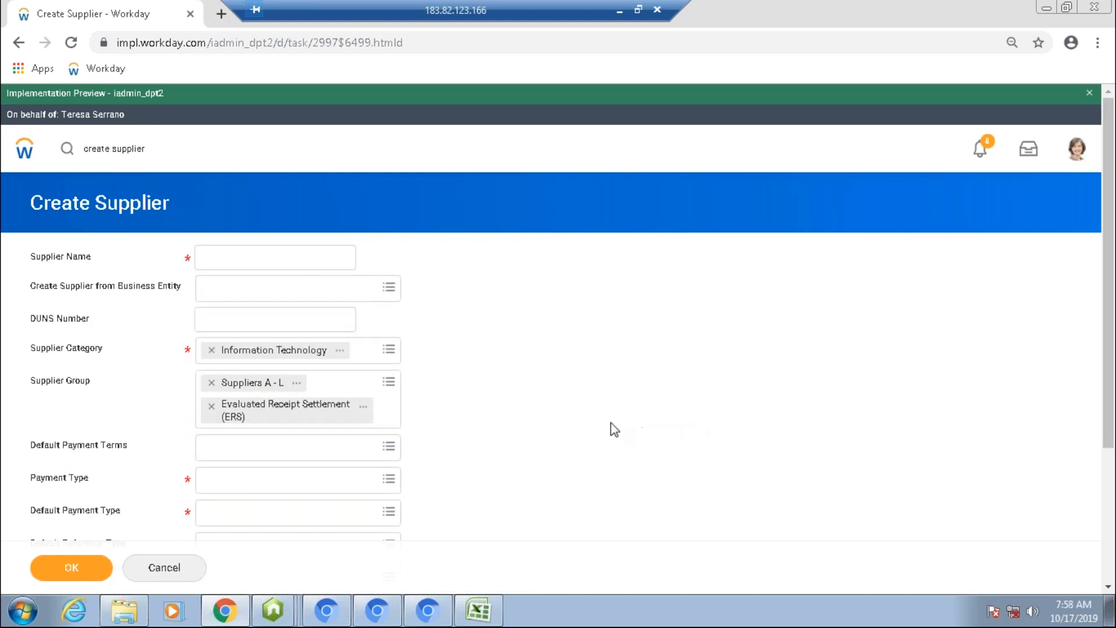
{"action": "left_click", "coordinate": [395, 390]}
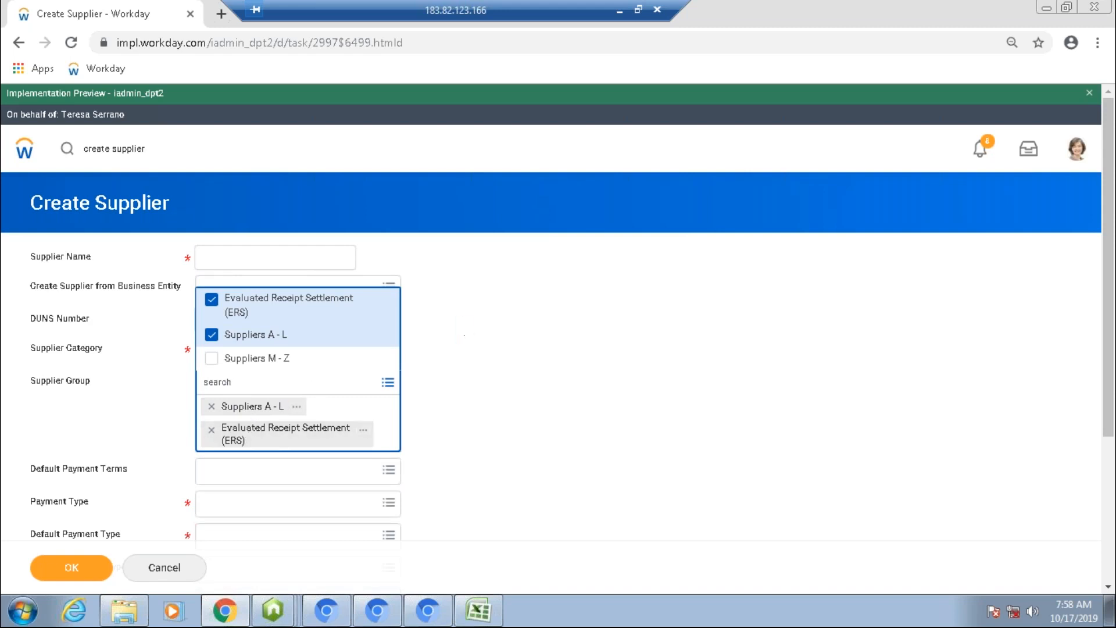
{"action": "left_click", "coordinate": [465, 335]}
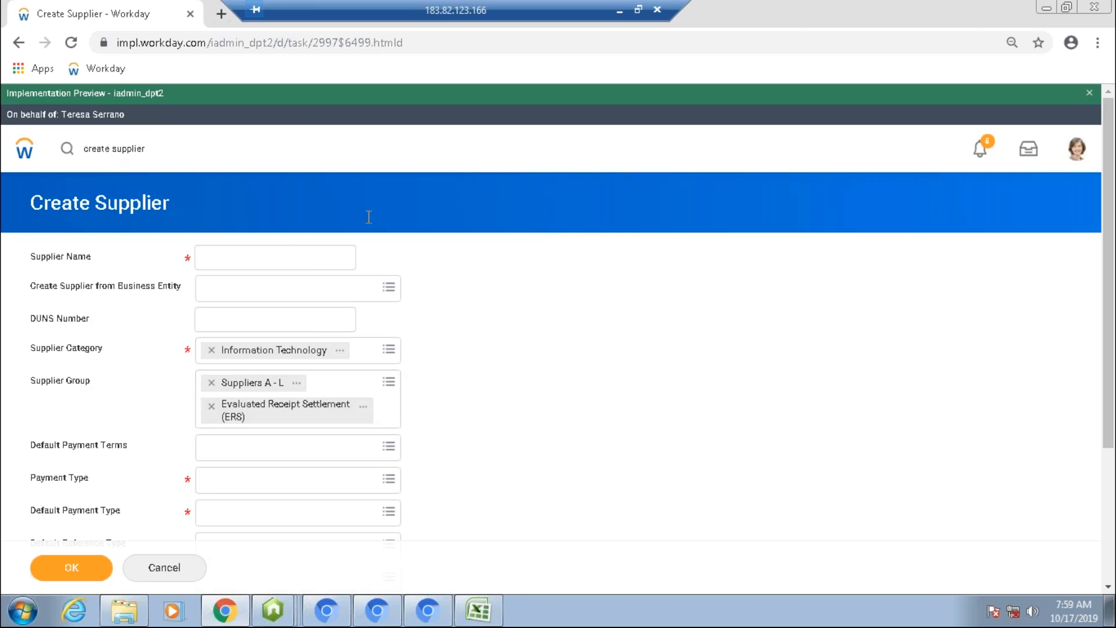
{"action": "left_click", "coordinate": [310, 260]}
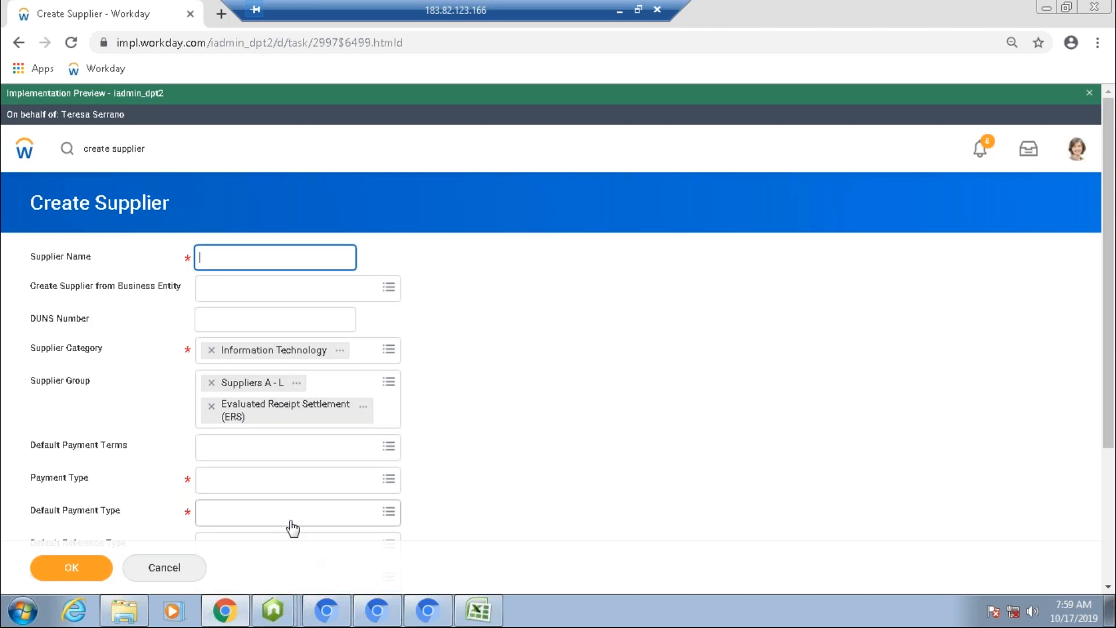
Step: Search for find supplier, open the Find Suppliers report and discard the unsaved supplier form
{"action": "left_click", "coordinate": [163, 147]}
{"action": "key", "text": "ctrl+a"}
{"action": "type", "text": "find"}
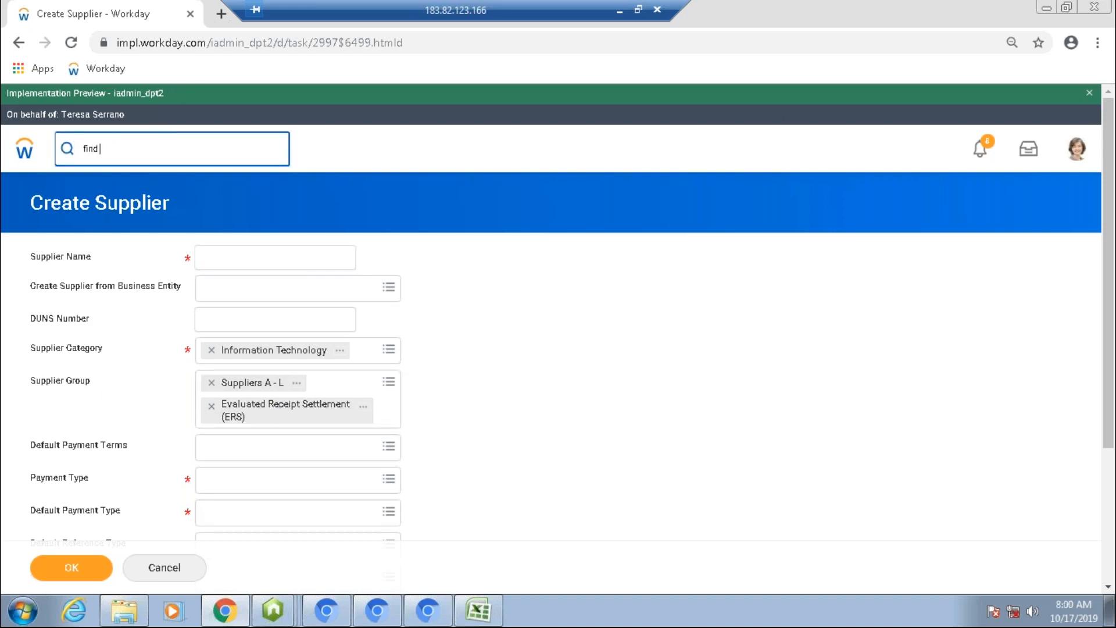
{"action": "type", "text": " supplier"}
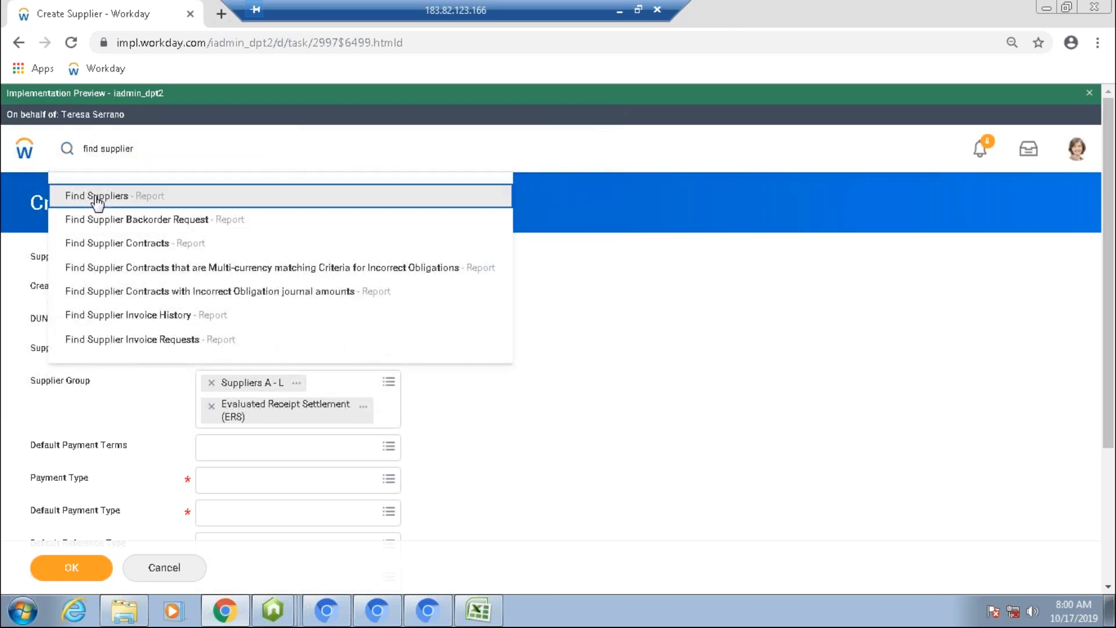
{"action": "left_click", "coordinate": [96, 196]}
{"action": "left_click", "coordinate": [480, 357]}
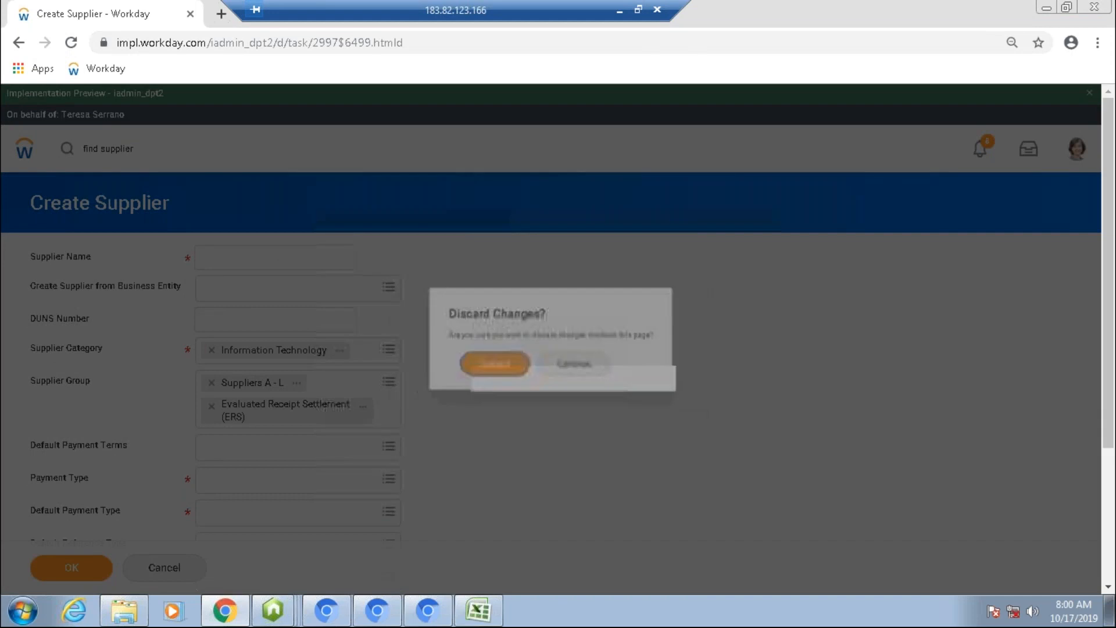
Step: Run Find Suppliers filtered to the Suppliers A - L supplier group
{"action": "left_click", "coordinate": [209, 414]}
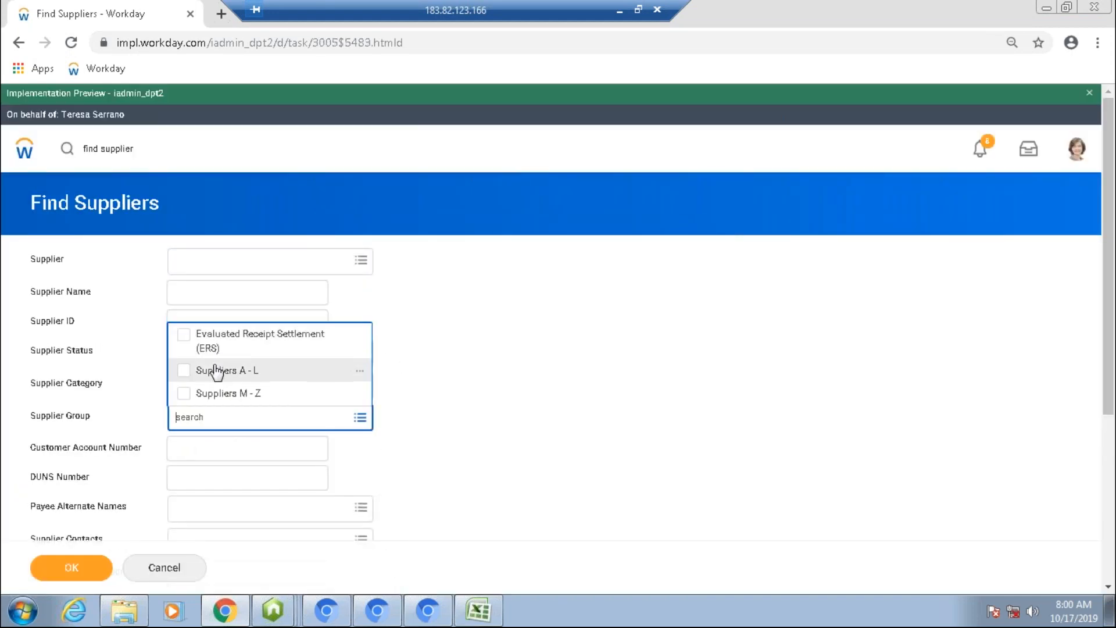
{"action": "left_click", "coordinate": [215, 370]}
{"action": "left_click", "coordinate": [72, 575]}
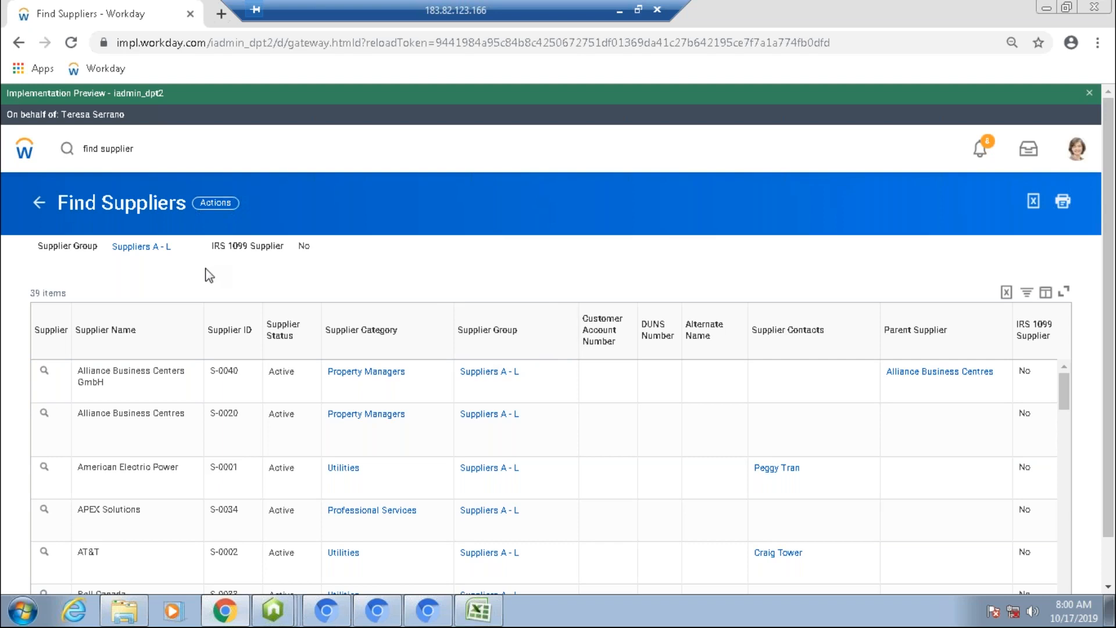
Step: Return to the Find Suppliers criteria and look over the available filter fields
{"action": "left_click", "coordinate": [39, 203]}
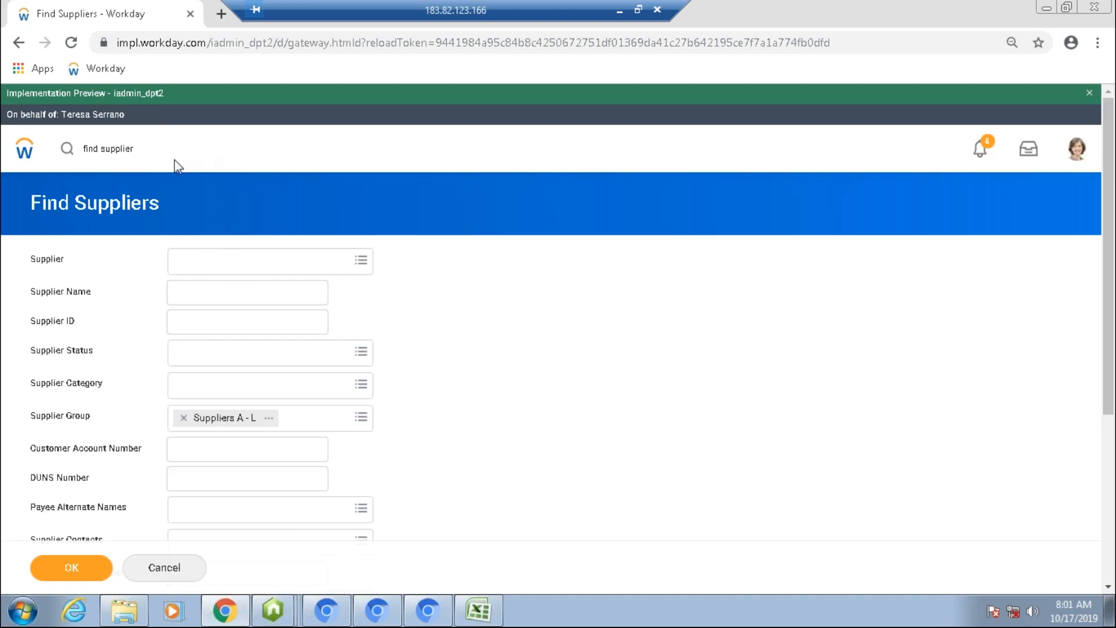
{"action": "scroll", "coordinate": [174, 181], "scroll_direction": "down", "scroll_amount": 5}
{"action": "left_click", "coordinate": [199, 187]}
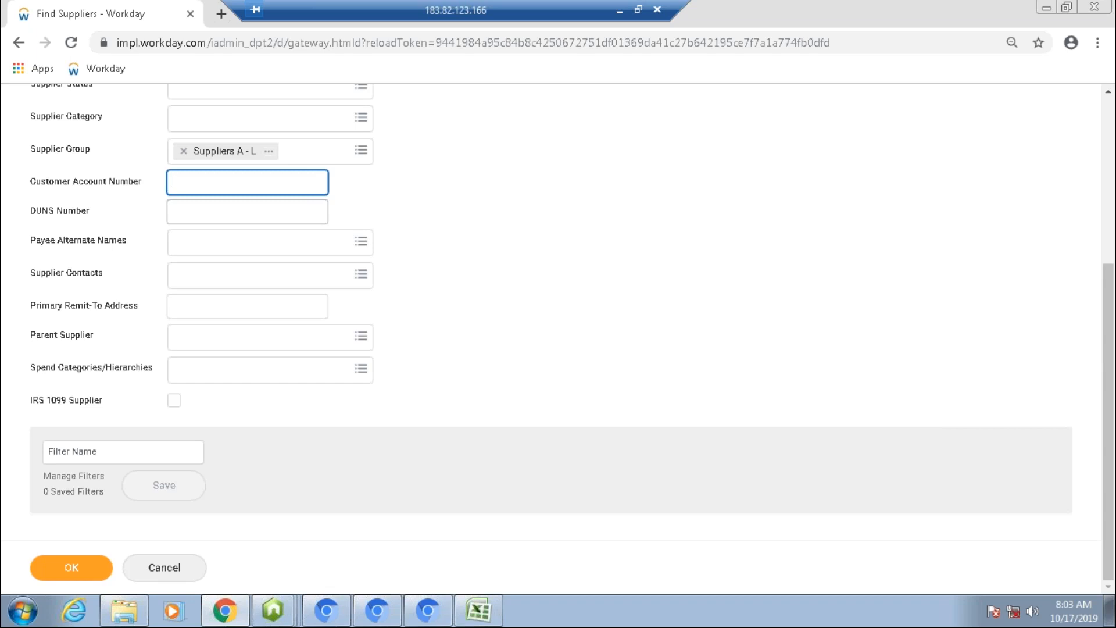
{"action": "scroll", "coordinate": [169, 157], "scroll_direction": "up", "scroll_amount": 5}
Step: Search Workday for create supplier to list the matching tasks
{"action": "left_click", "coordinate": [97, 152]}
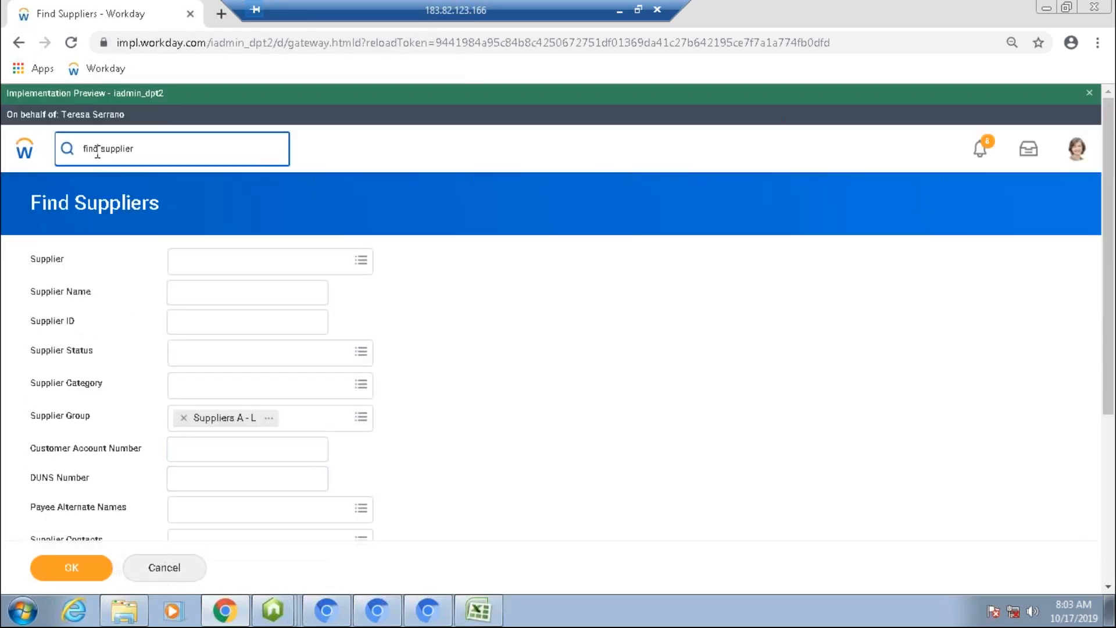
{"action": "double_click", "coordinate": [87, 148]}
{"action": "type", "text": "Create"}
{"action": "key", "text": "Return"}
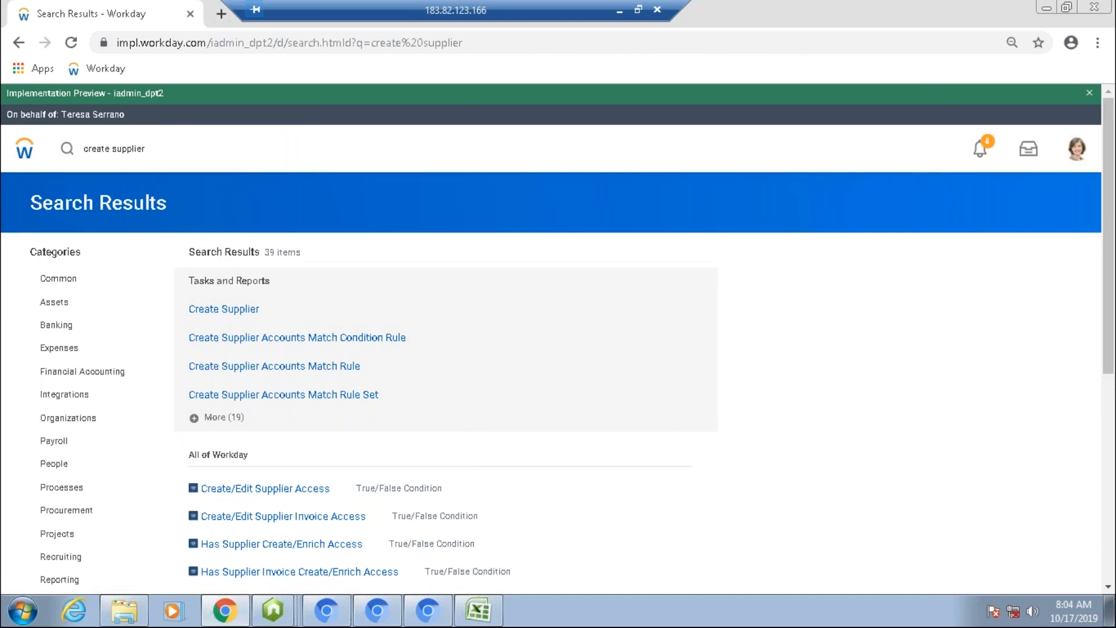
Step: Search for supplier categories and open the Maintain Supplier Categories task
{"action": "left_click", "coordinate": [146, 149]}
{"action": "key", "text": "BackSpace"}
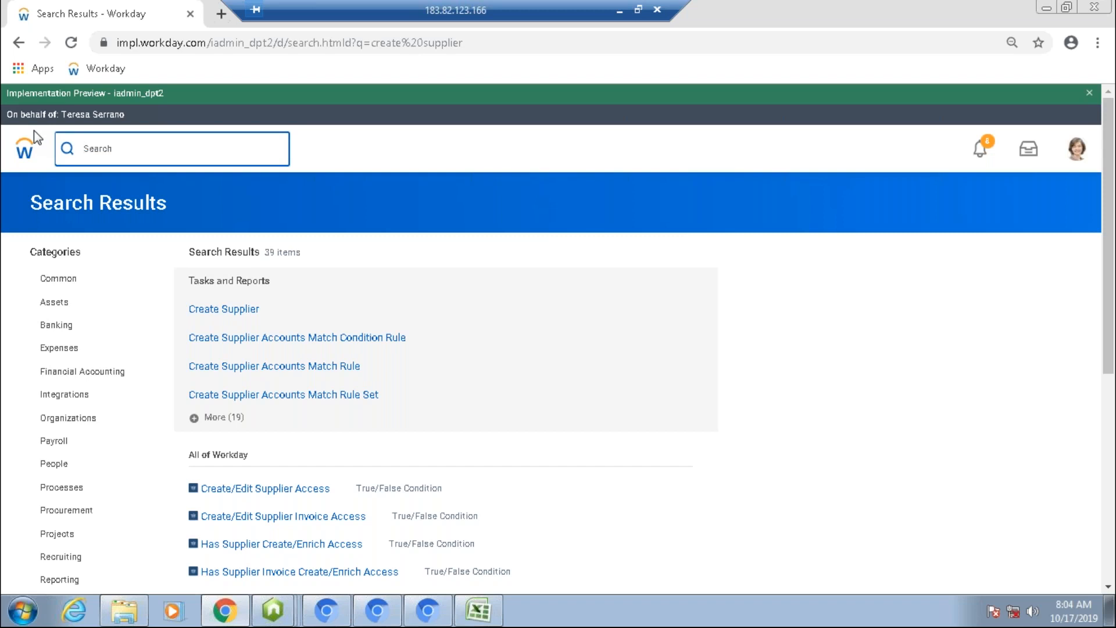
{"action": "type", "text": "create supplier"}
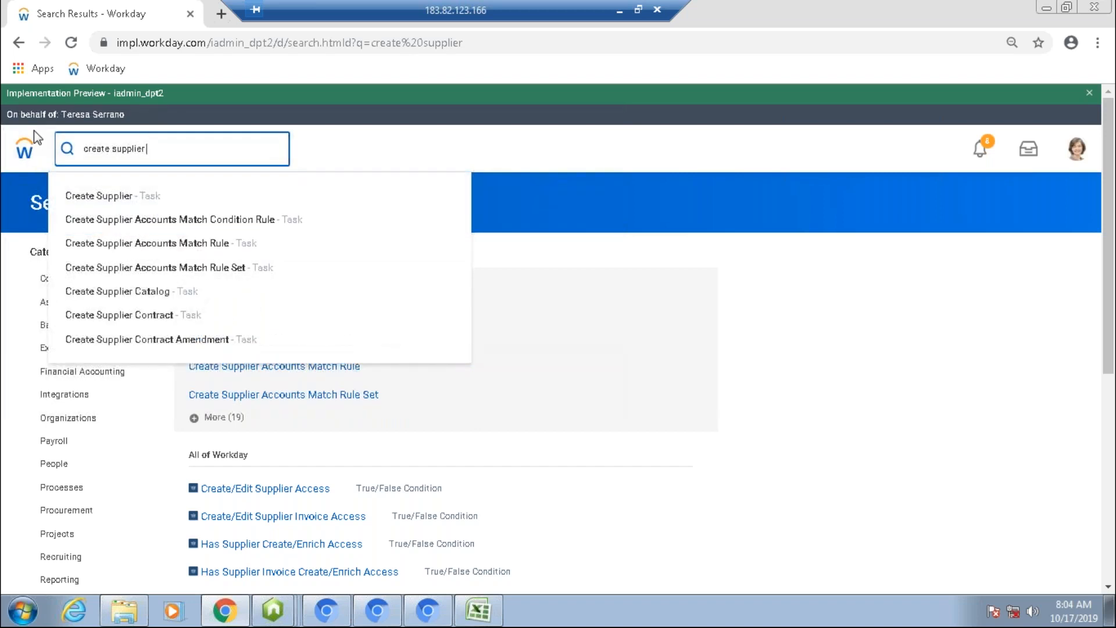
{"action": "type", "text": " c"}
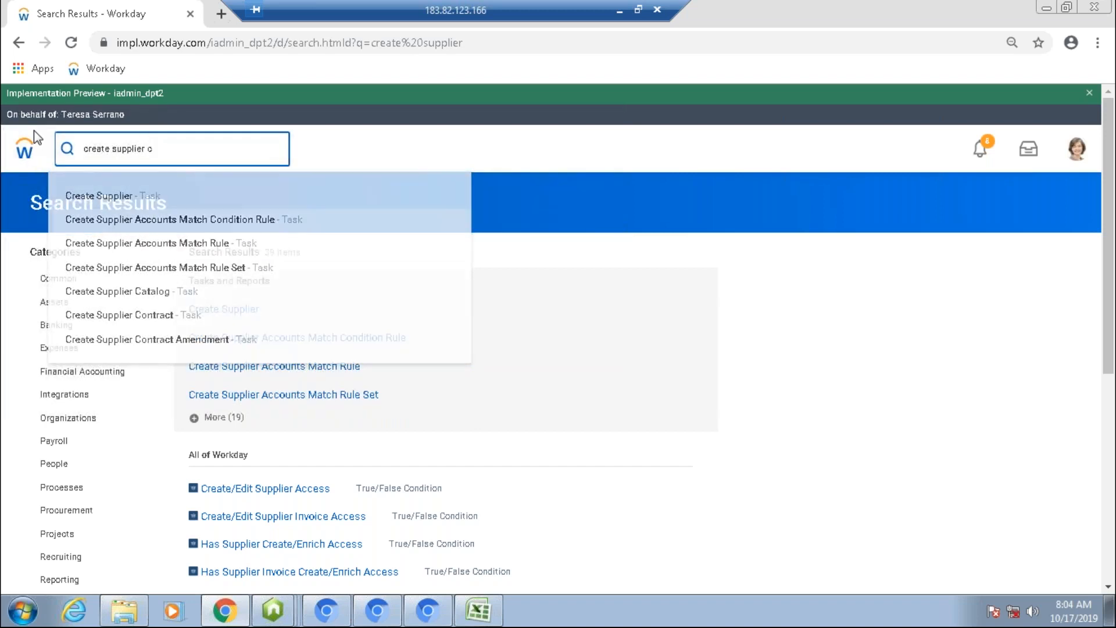
{"action": "type", "text": "a"}
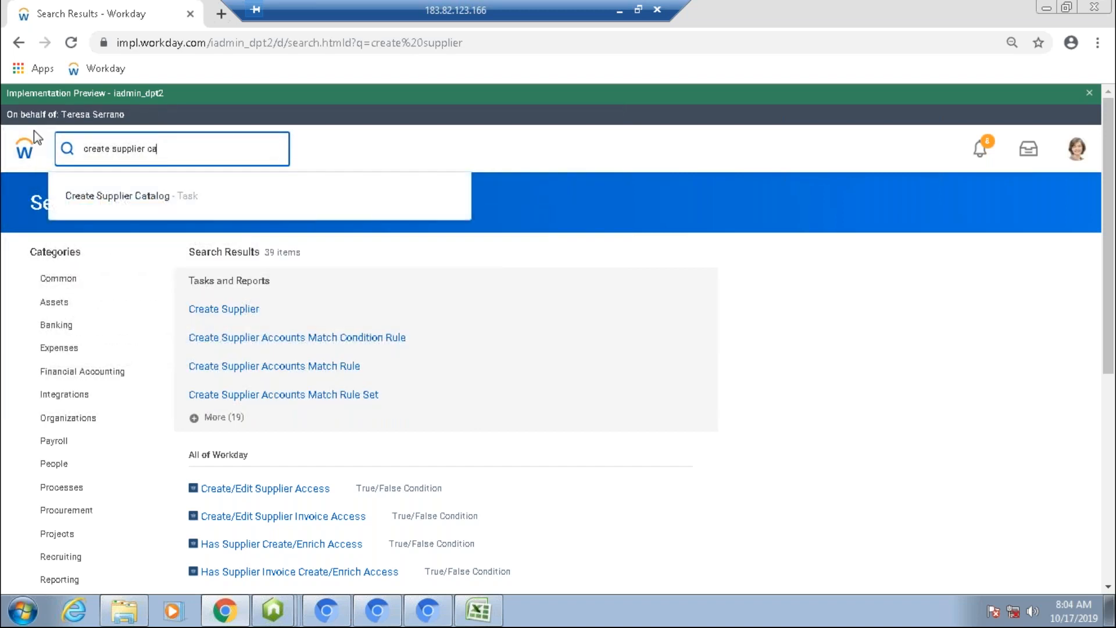
{"action": "type", "text": "teg"}
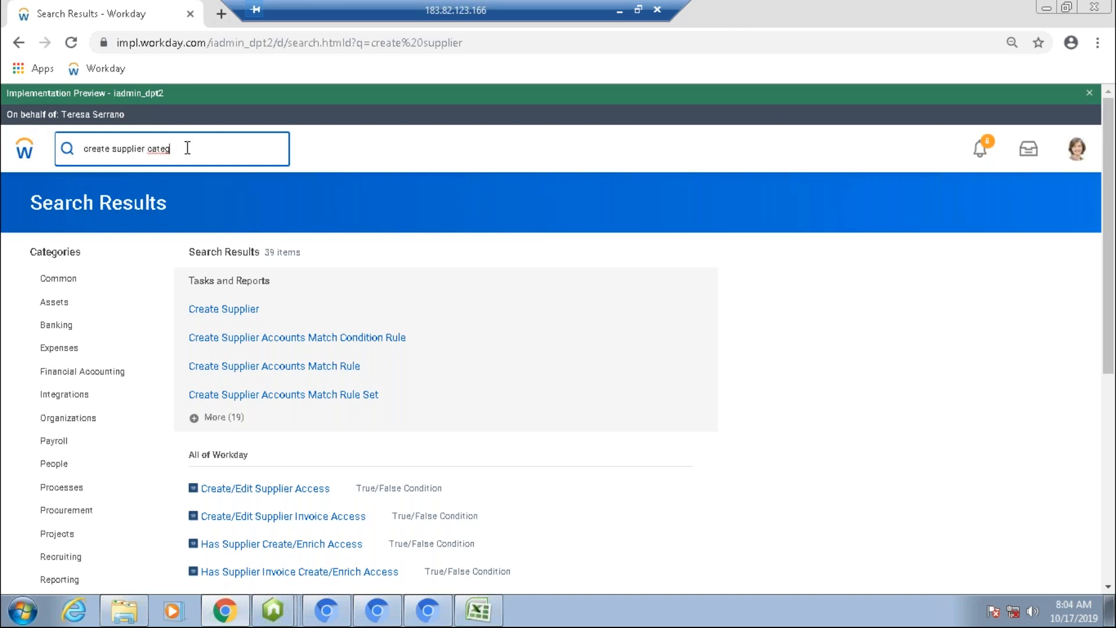
{"action": "key", "text": "BackSpace"}
{"action": "key", "text": "BackSpace"}
{"action": "key", "text": "BackSpace"}
{"action": "key", "text": "BackSpace"}
{"action": "key", "text": "BackSpace"}
{"action": "key", "text": "BackSpace"}
{"action": "key", "text": "BackSpace"}
{"action": "key", "text": "BackSpace"}
{"action": "key", "text": "BackSpace"}
{"action": "key", "text": "BackSpace"}
{"action": "key", "text": "BackSpace"}
{"action": "key", "text": "BackSpace"}
{"action": "key", "text": "BackSpace"}
{"action": "key", "text": "BackSpace"}
{"action": "key", "text": "BackSpace"}
{"action": "key", "text": "BackSpace"}
{"action": "key", "text": "BackSpace"}
{"action": "key", "text": "BackSpace"}
{"action": "key", "text": "BackSpace"}
{"action": "key", "text": "BackSpace"}
{"action": "type", "text": "supplier cate"}
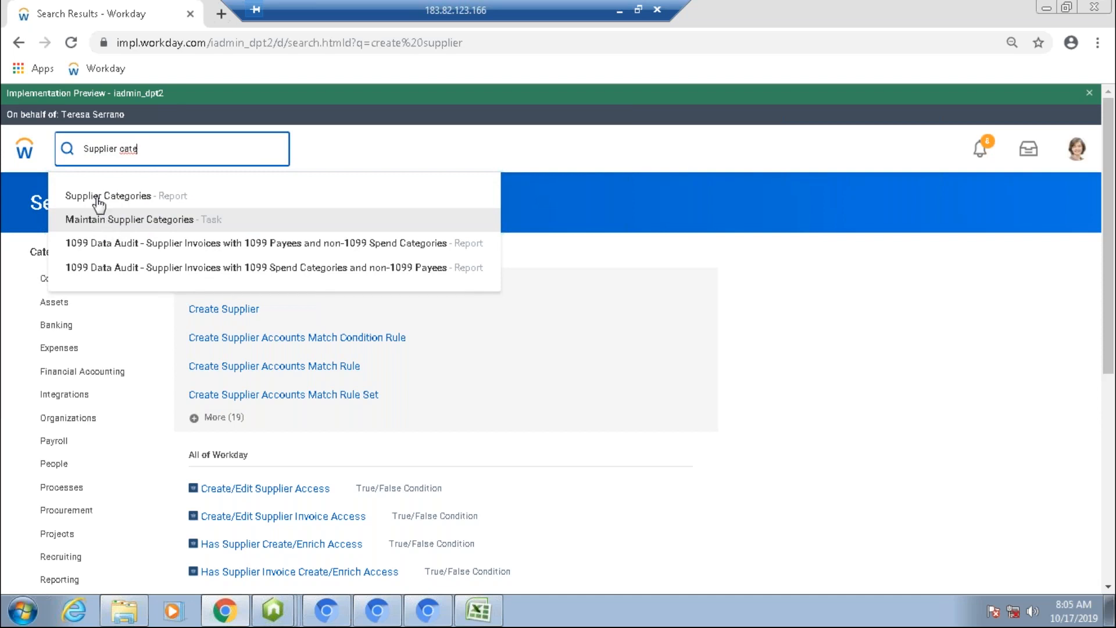
{"action": "double_click", "coordinate": [87, 148]}
{"action": "left_click", "coordinate": [88, 148]}
{"action": "double_click", "coordinate": [87, 148]}
{"action": "left_click", "coordinate": [87, 148]}
{"action": "left_click", "coordinate": [118, 221]}
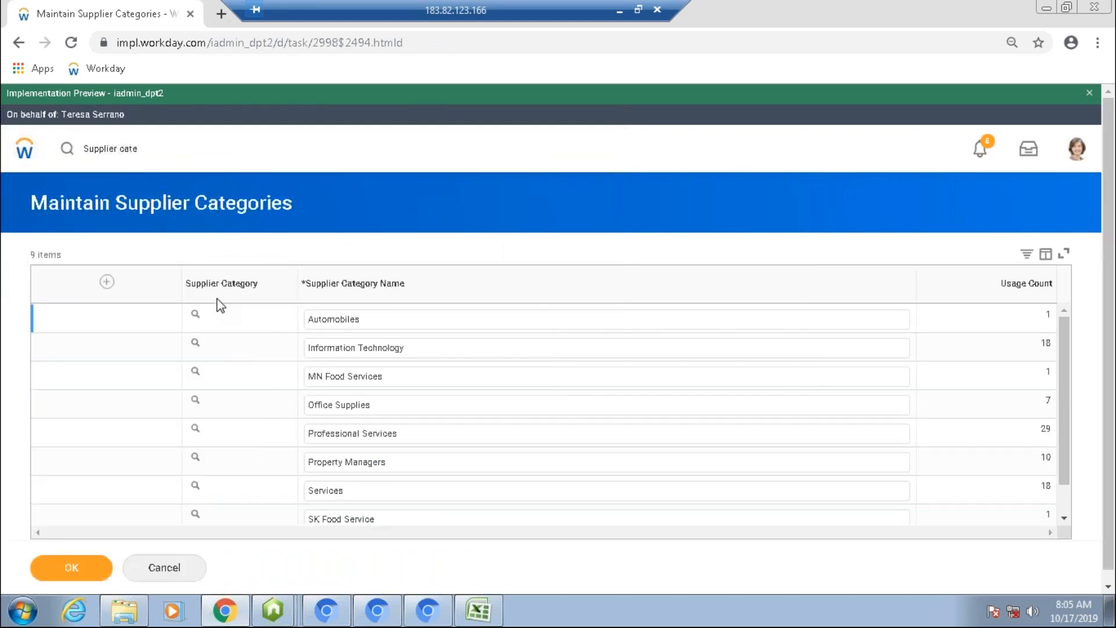
Step: Add a new supplier category named Demo IT Services and save it
{"action": "left_click", "coordinate": [112, 279]}
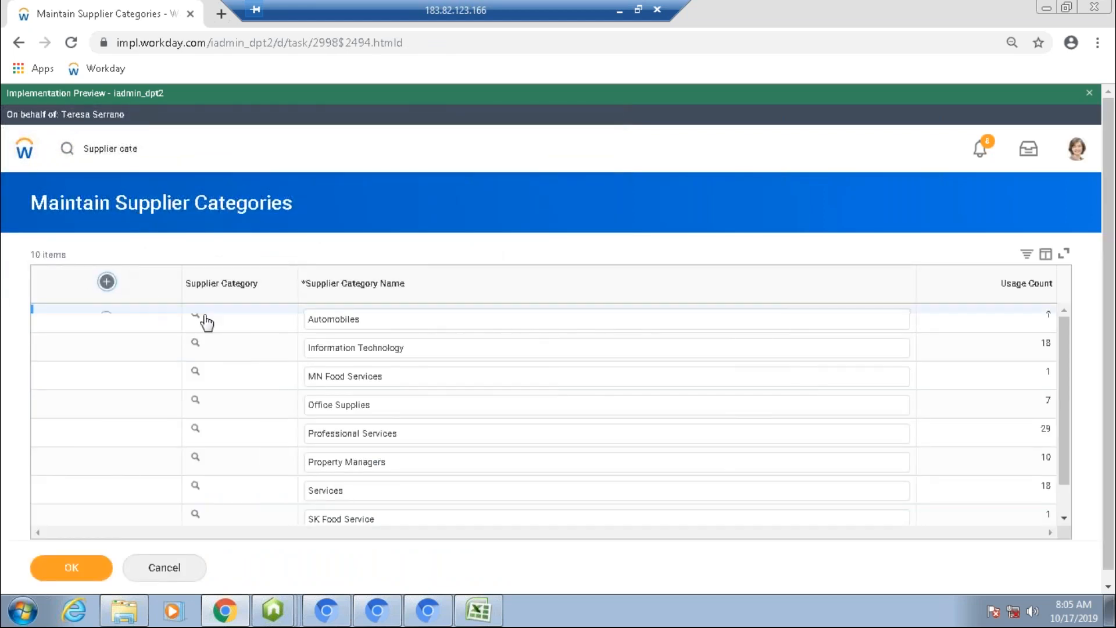
{"action": "type", "text": "Demo"}
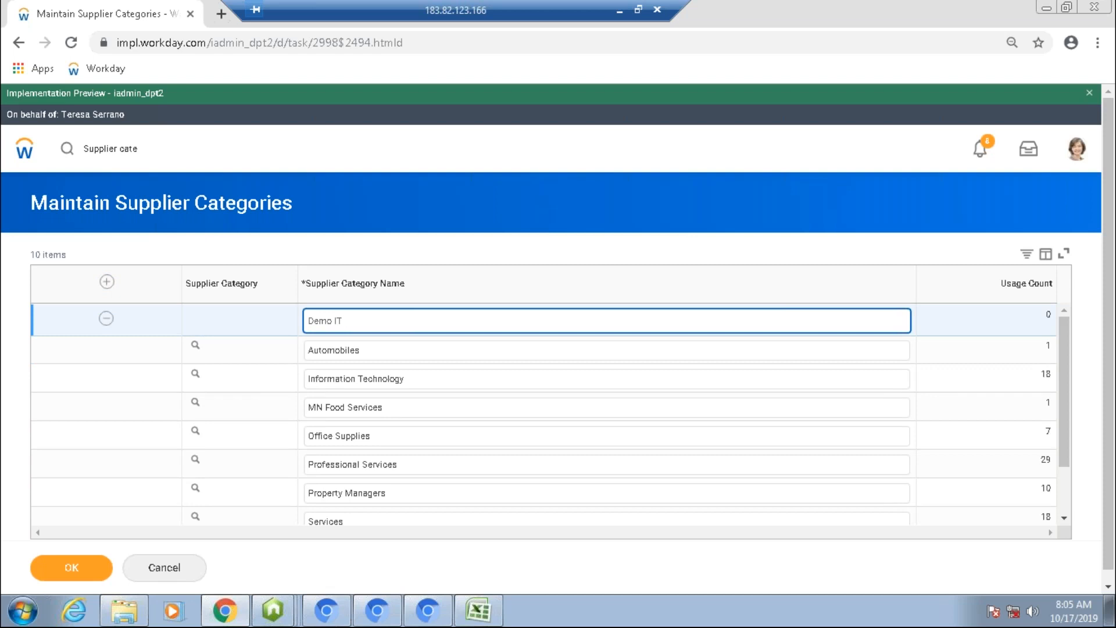
{"action": "type", "text": "IT Services"}
{"action": "left_click", "coordinate": [40, 575]}
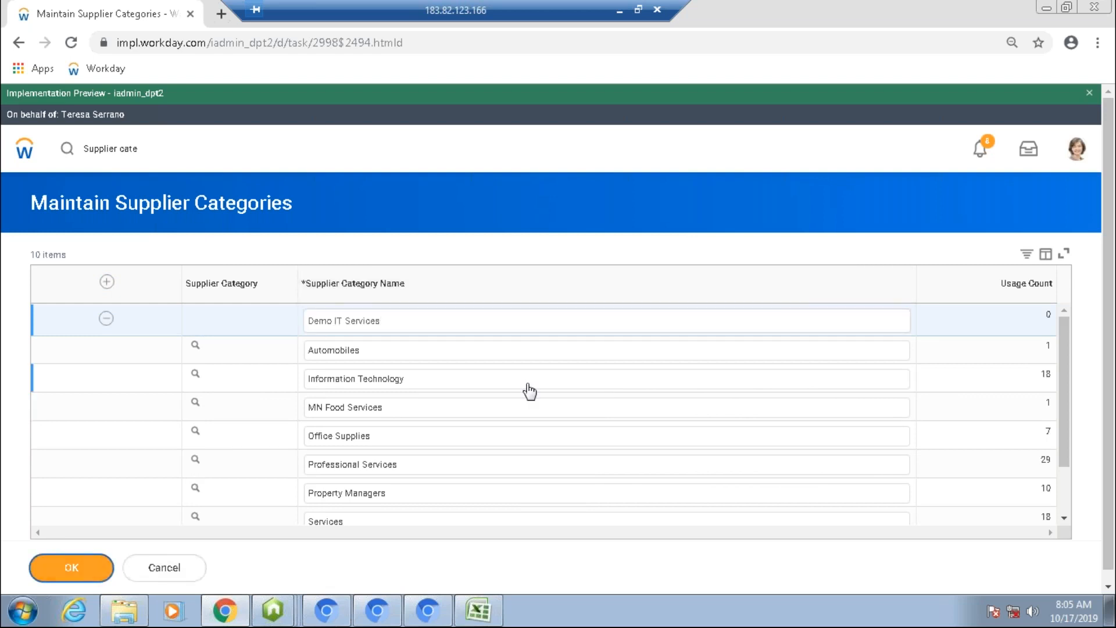
Step: Examine the saved supplier category list and the usage counts of the categories
{"action": "left_click", "coordinate": [84, 148]}
{"action": "left_click_drag", "start_coordinate": [178, 148], "coordinate": [9, 138]}
{"action": "type", "text": "main supp cate"}
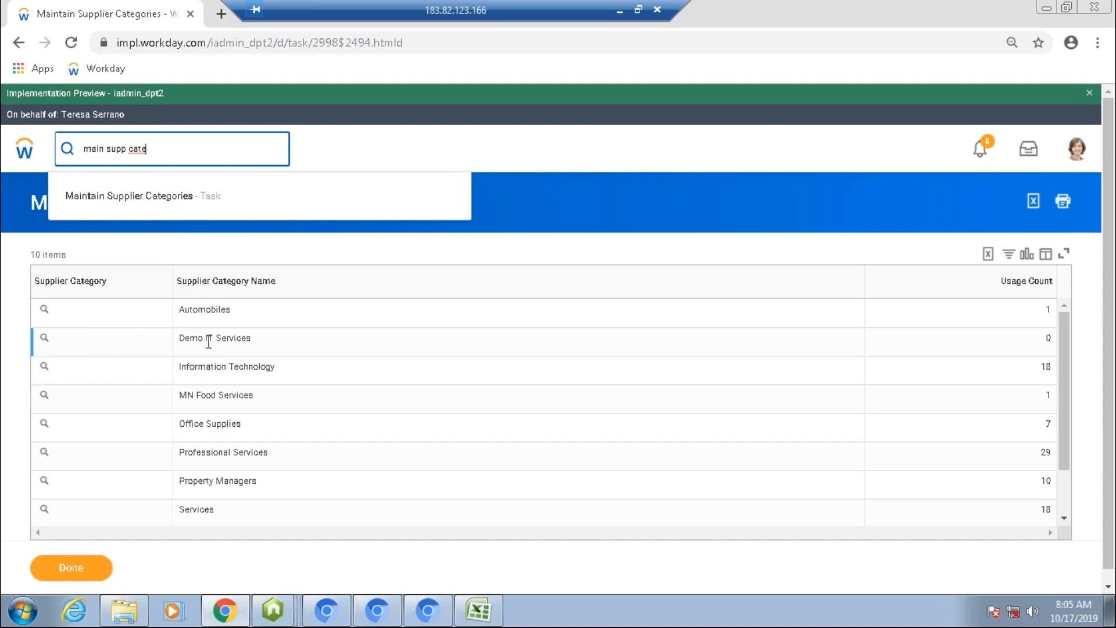
{"action": "left_click_drag", "start_coordinate": [183, 343], "coordinate": [265, 346]}
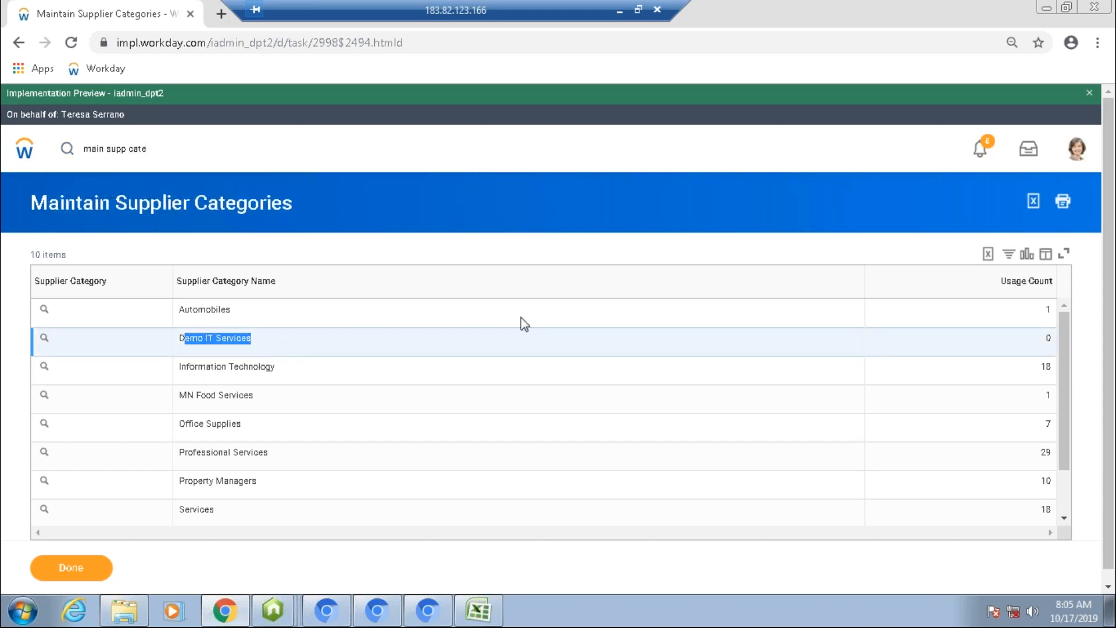
{"action": "left_click", "coordinate": [1046, 348]}
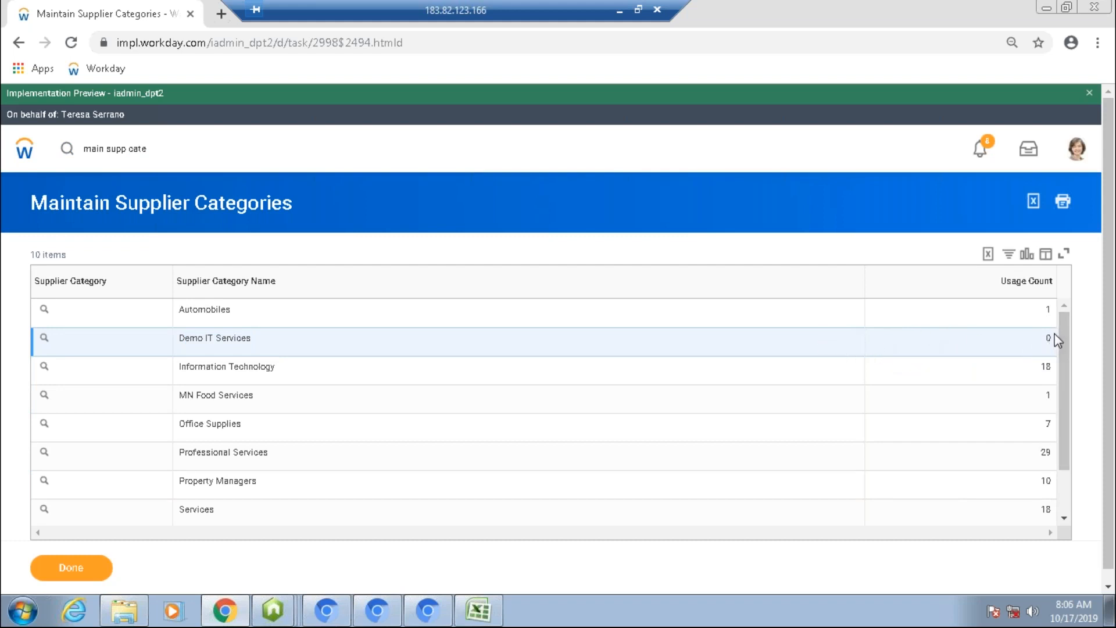
{"action": "left_click_drag", "start_coordinate": [1053, 311], "coordinate": [1047, 307]}
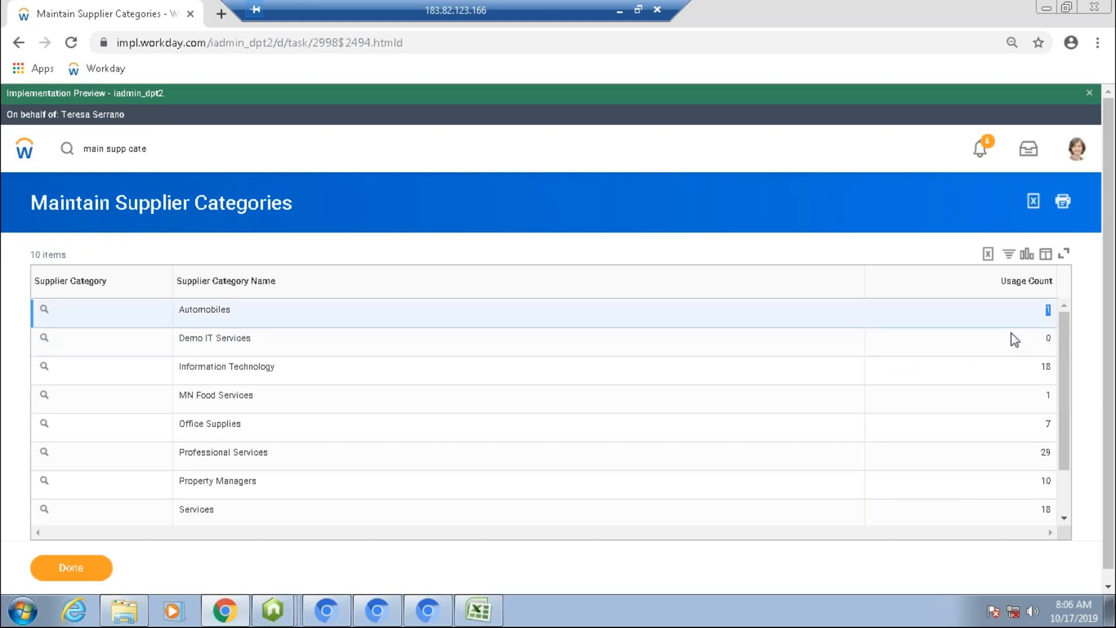
{"action": "left_click_drag", "start_coordinate": [1055, 388], "coordinate": [994, 392]}
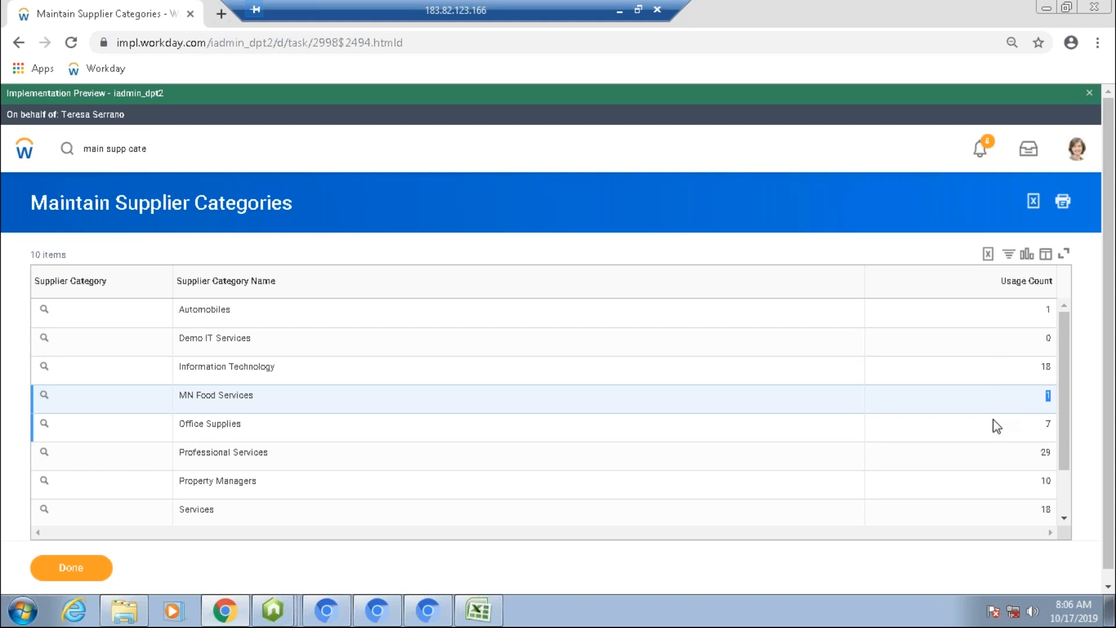
Step: Search for the supplier groups task and open Maintain Supplier Groups
{"action": "left_click", "coordinate": [144, 148]}
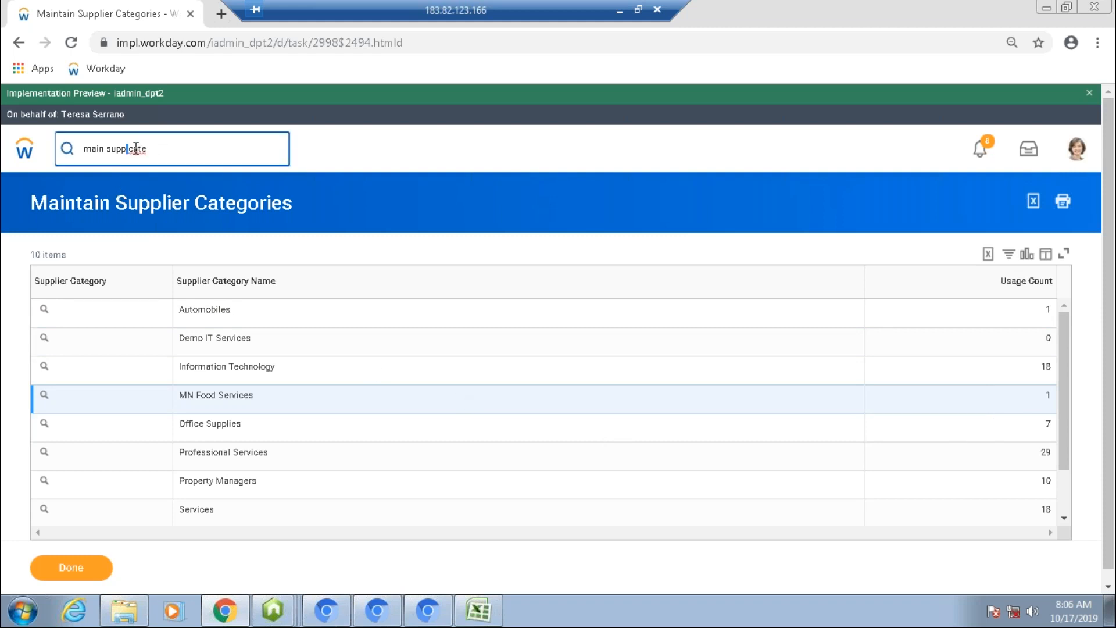
{"action": "double_click", "coordinate": [138, 149]}
{"action": "key", "text": "BackSpace"}
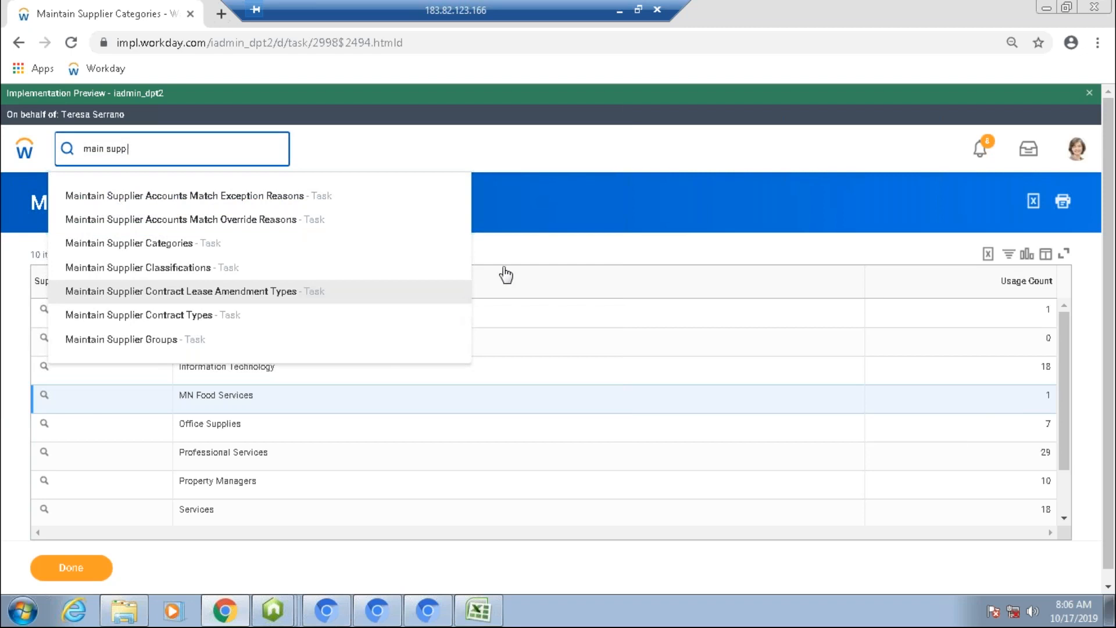
{"action": "left_click", "coordinate": [536, 237]}
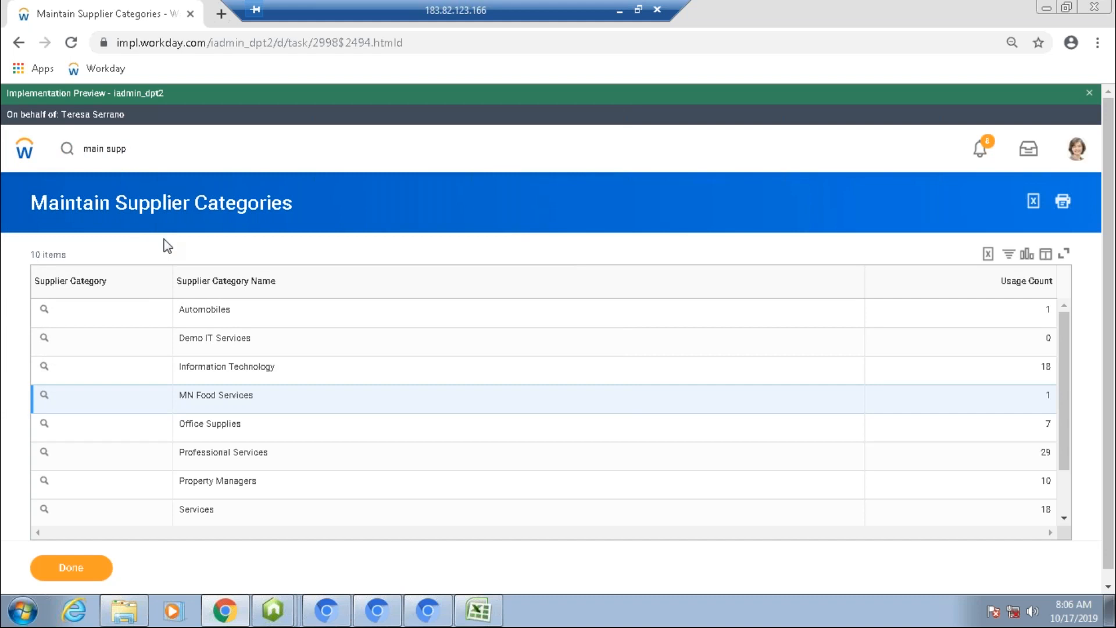
{"action": "left_click", "coordinate": [151, 155]}
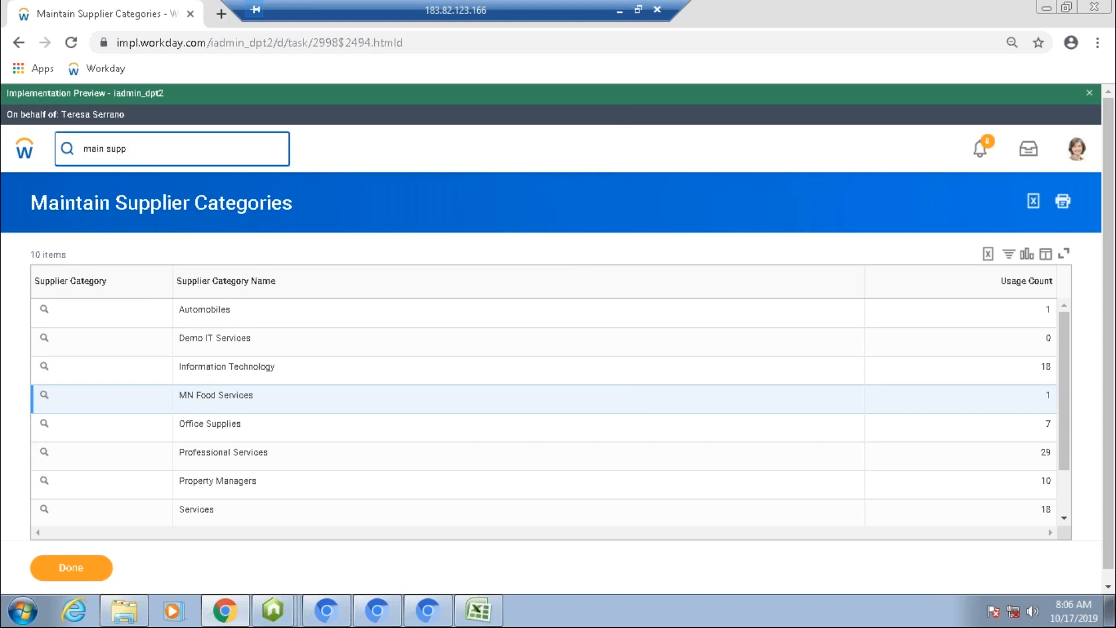
{"action": "type", "text": "gr"}
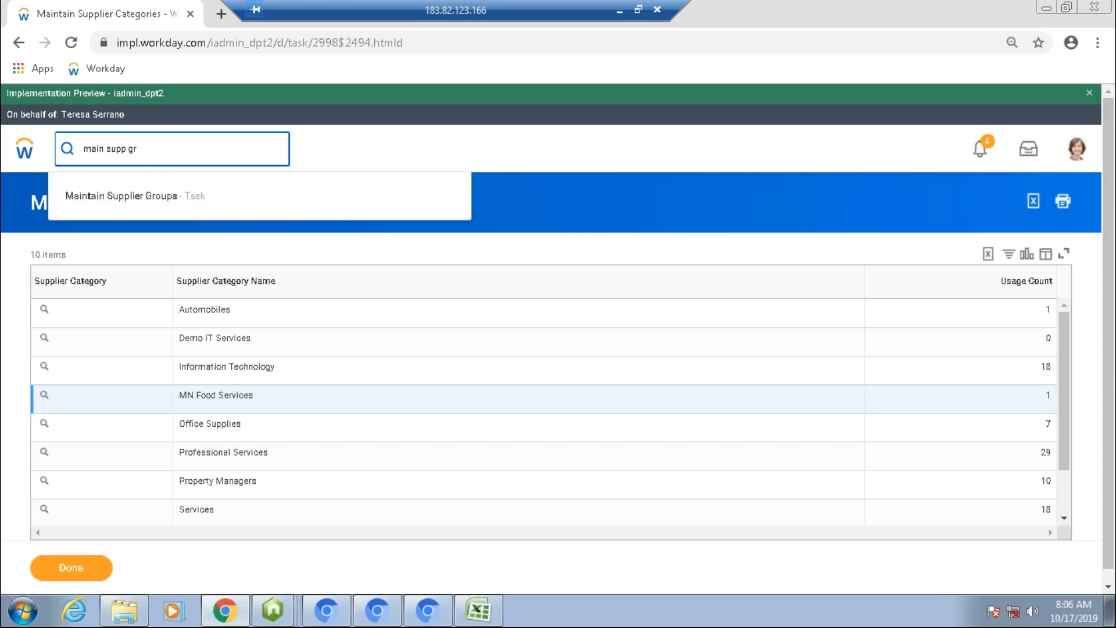
{"action": "left_click", "coordinate": [137, 207]}
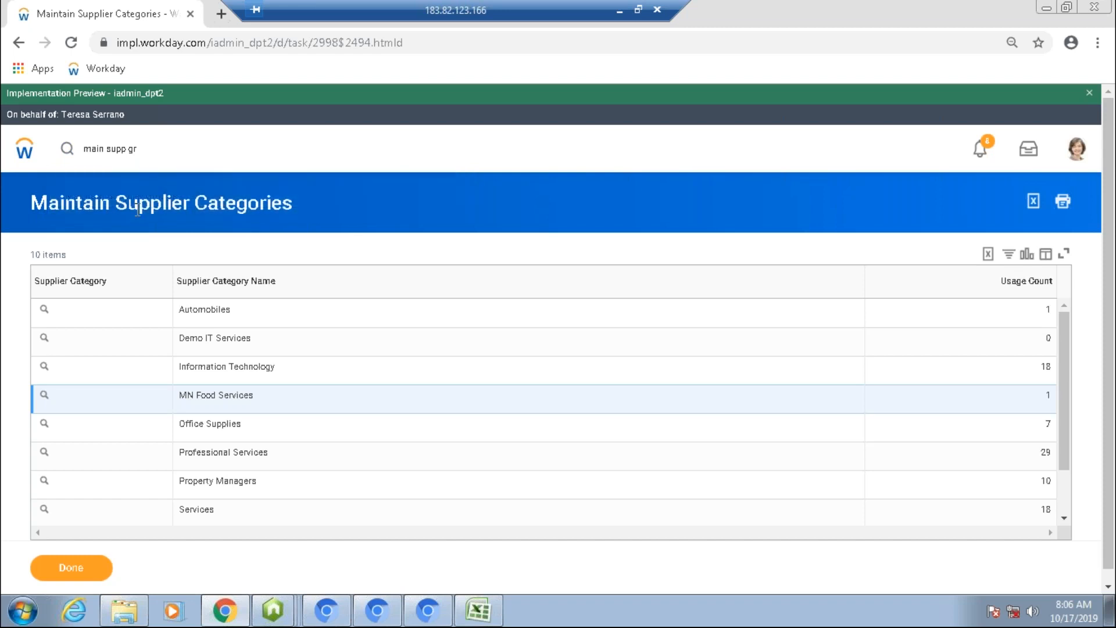
Step: Add a new supplier group named Country IND
{"action": "left_click", "coordinate": [106, 281]}
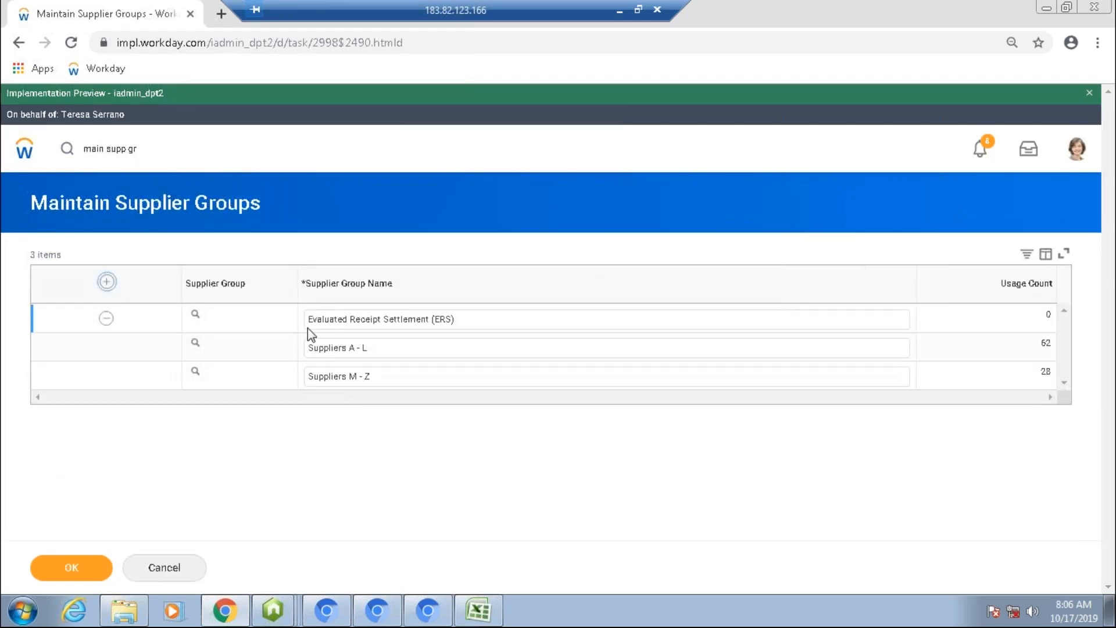
{"action": "type", "text": "Location i"}
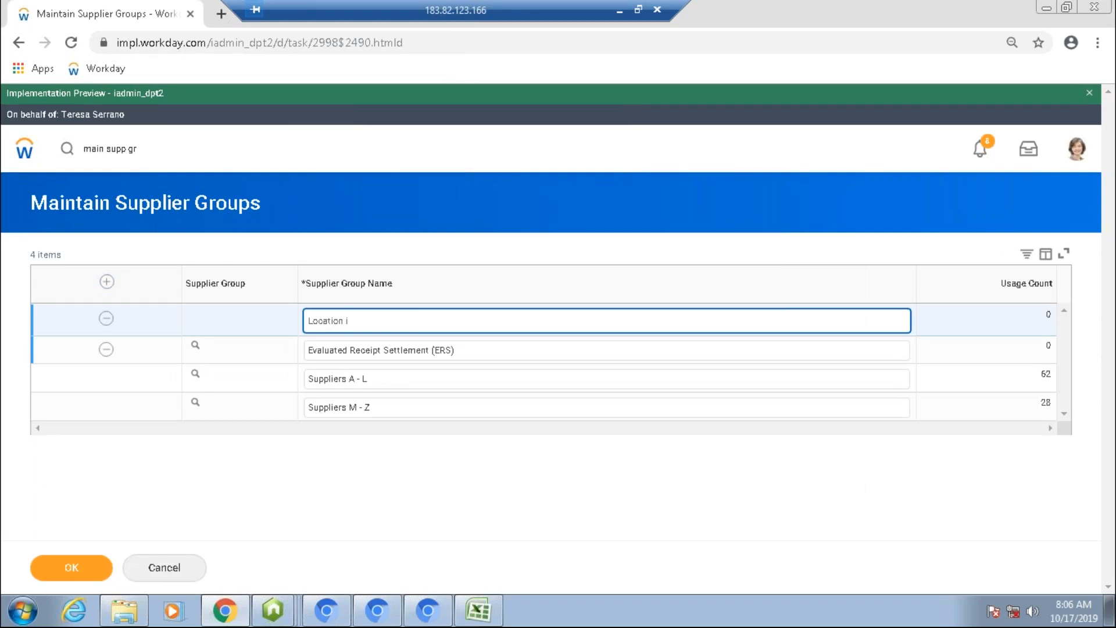
{"action": "key", "text": "BackSpace"}
{"action": "key", "text": "BackSpace"}
{"action": "key", "text": "BackSpace"}
{"action": "key", "text": "BackSpace"}
{"action": "key", "text": "BackSpace"}
{"action": "key", "text": "BackSpace"}
{"action": "key", "text": "BackSpace"}
{"action": "key", "text": "BackSpace"}
{"action": "type", "text": "Country InND"}
Step: Add another supplier group named Country USA and save the supplier groups
{"action": "left_click", "coordinate": [107, 281]}
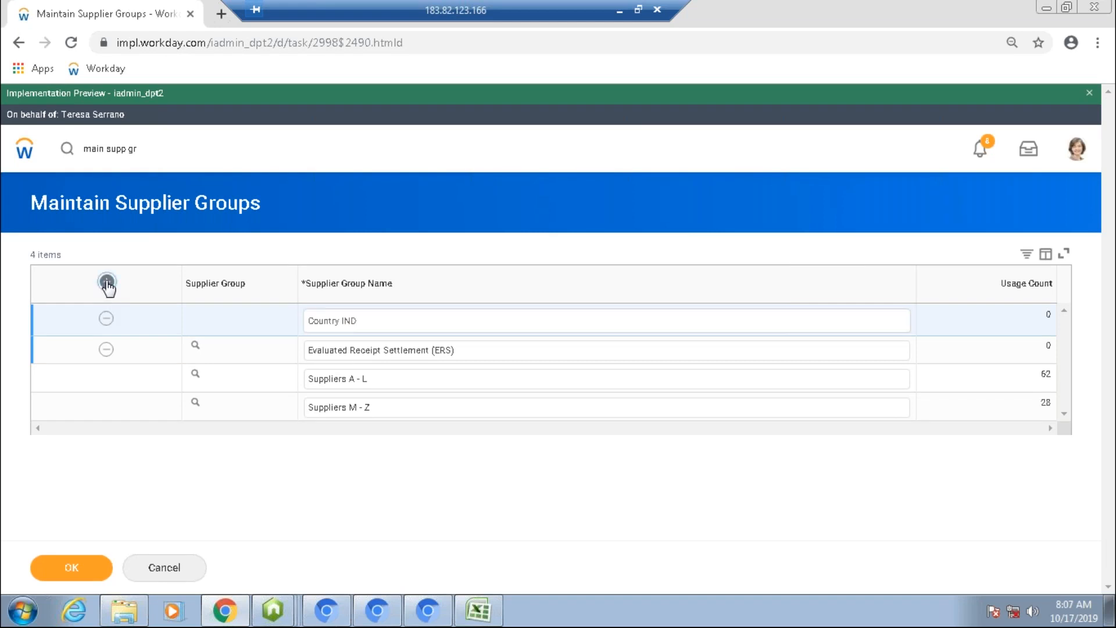
{"action": "left_click", "coordinate": [369, 319]}
{"action": "type", "text": "Country "}
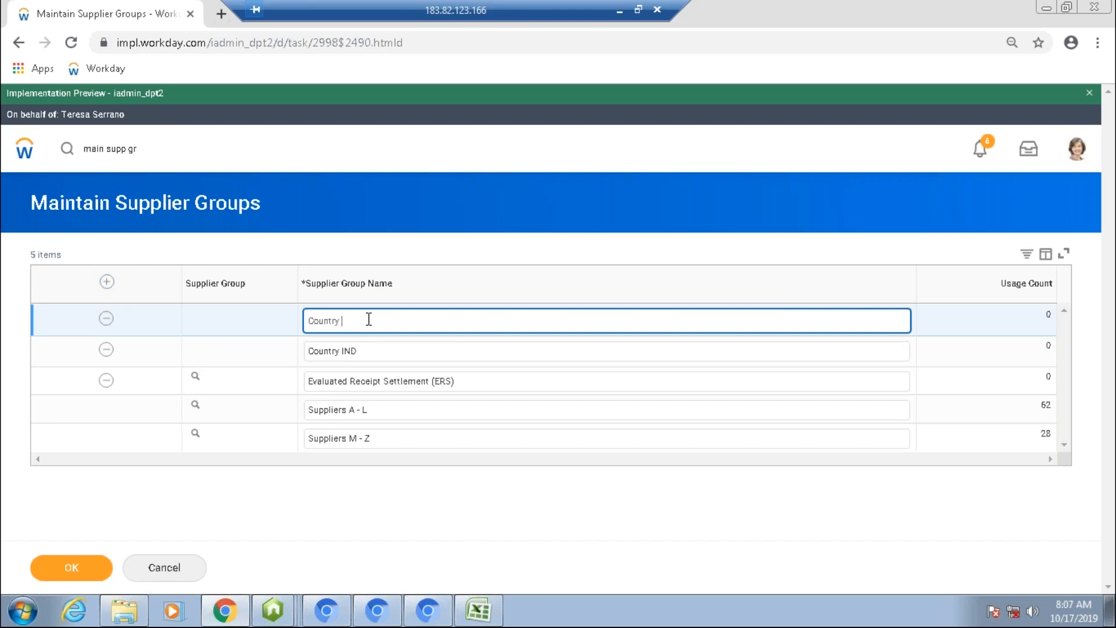
{"action": "type", "text": "USA"}
{"action": "left_click", "coordinate": [71, 568]}
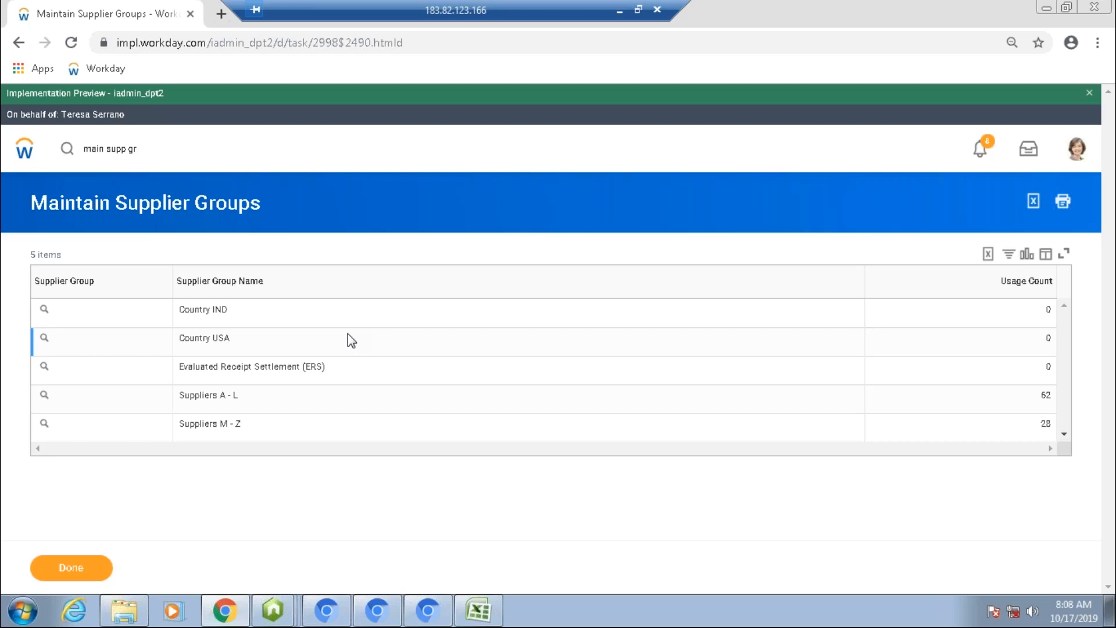
Step: Search for create supplier and open the Create Supplier task
{"action": "double_click", "coordinate": [126, 197]}
{"action": "left_click", "coordinate": [122, 237]}
{"action": "left_click_drag", "start_coordinate": [146, 149], "coordinate": [80, 149]}
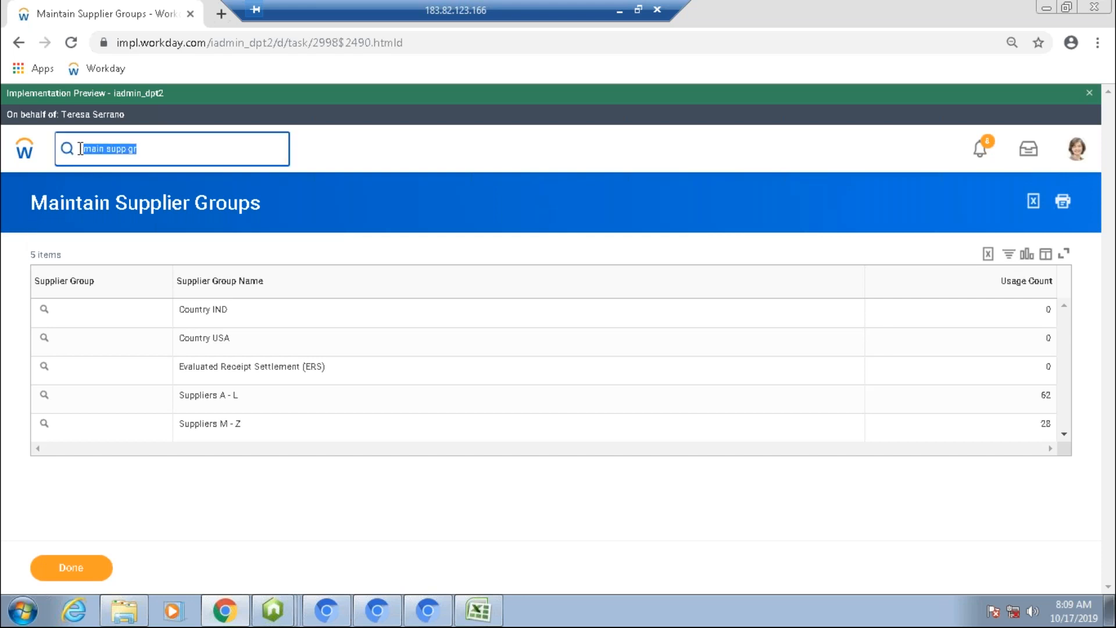
{"action": "type", "text": "create"}
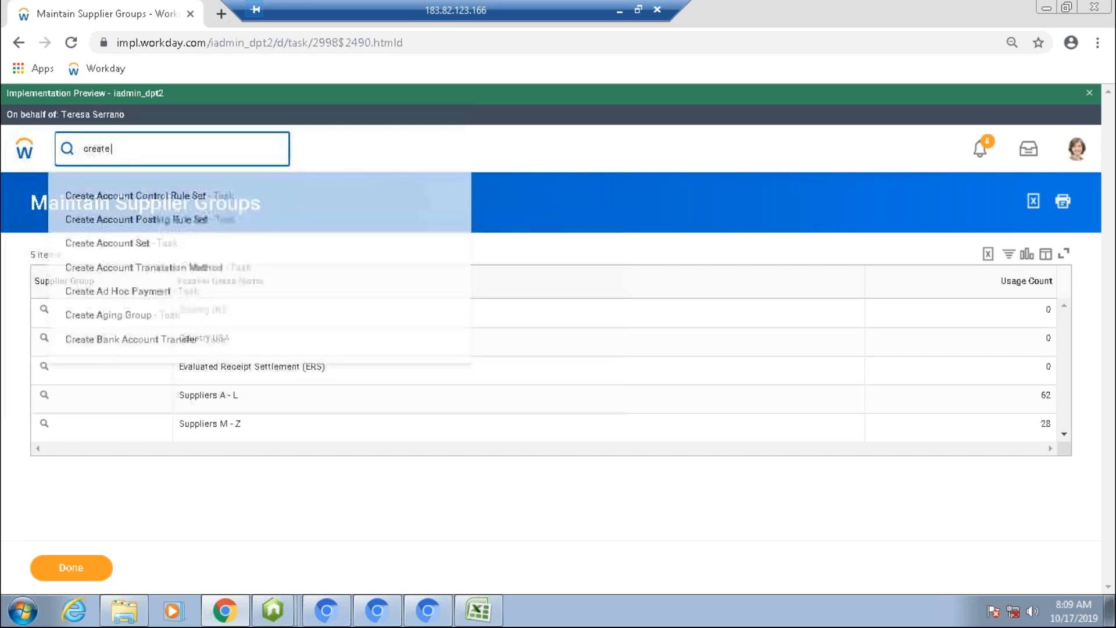
{"action": "type", "text": " supplier"}
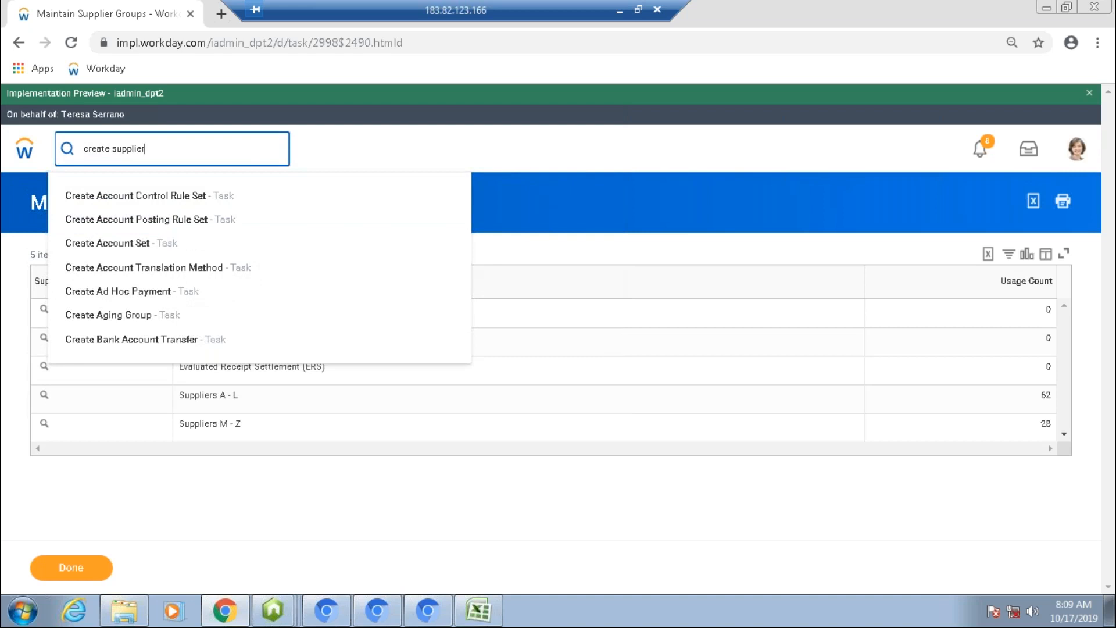
{"action": "left_click", "coordinate": [80, 201]}
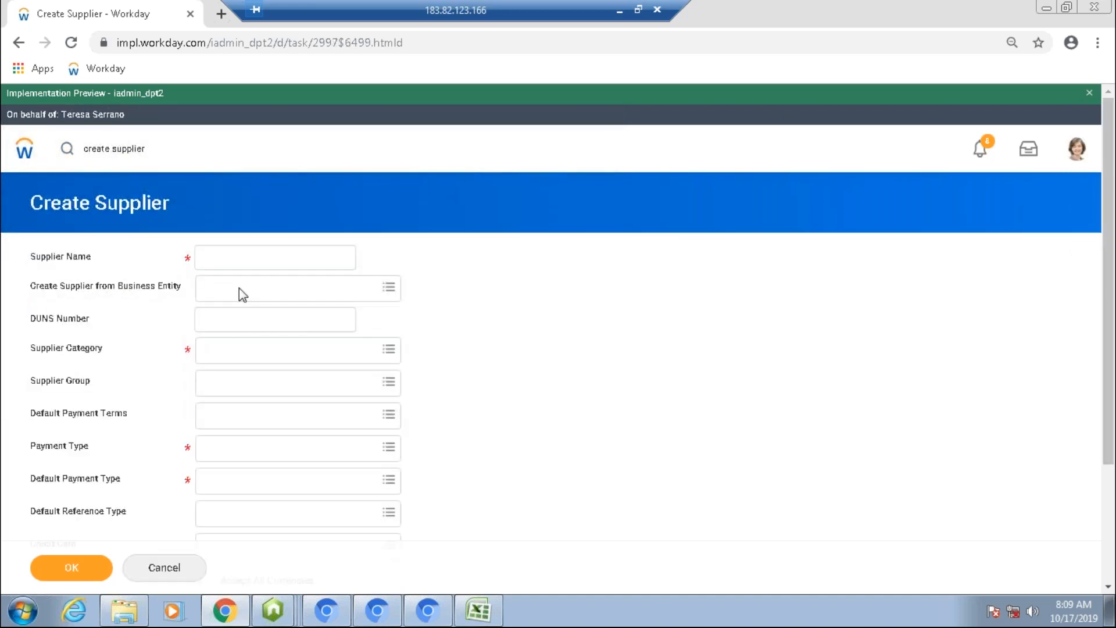
Step: Enter Demo IT Supplier as the supplier name
{"action": "type", "text": "Demo "}
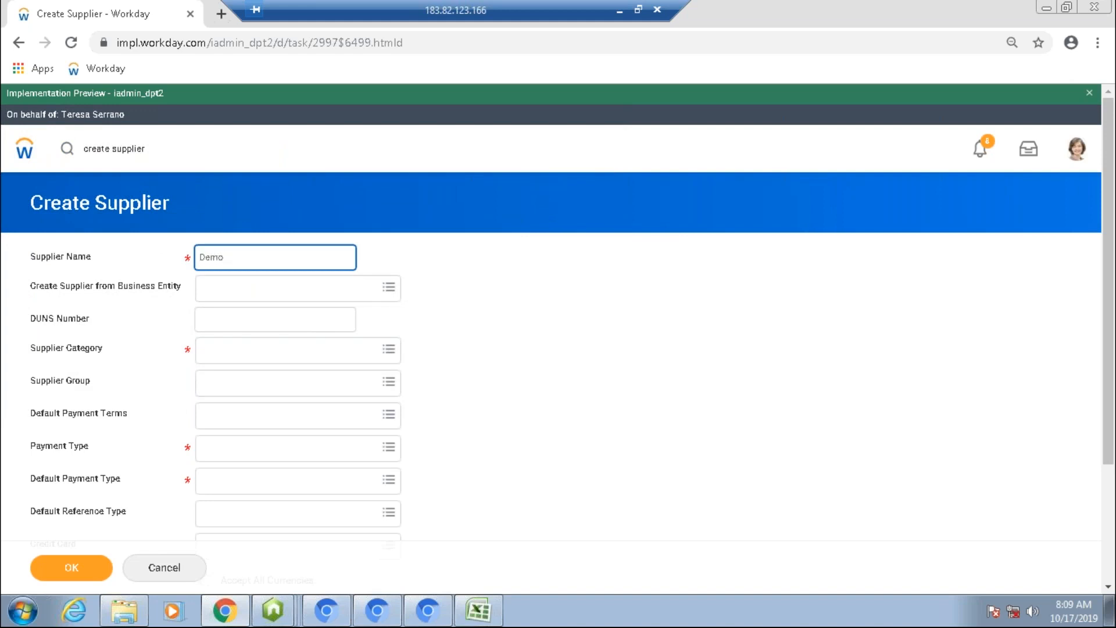
{"action": "type", "text": "Supplier"}
{"action": "key", "text": "Left"}
{"action": "key", "text": "Left"}
{"action": "key", "text": "Left"}
{"action": "key", "text": "Left"}
{"action": "key", "text": "Left"}
{"action": "key", "text": "Left"}
{"action": "key", "text": "Left"}
{"action": "key", "text": "Left"}
{"action": "key", "text": "Left"}
{"action": "type", "text": "IT"}
{"action": "left_click", "coordinate": [288, 292]}
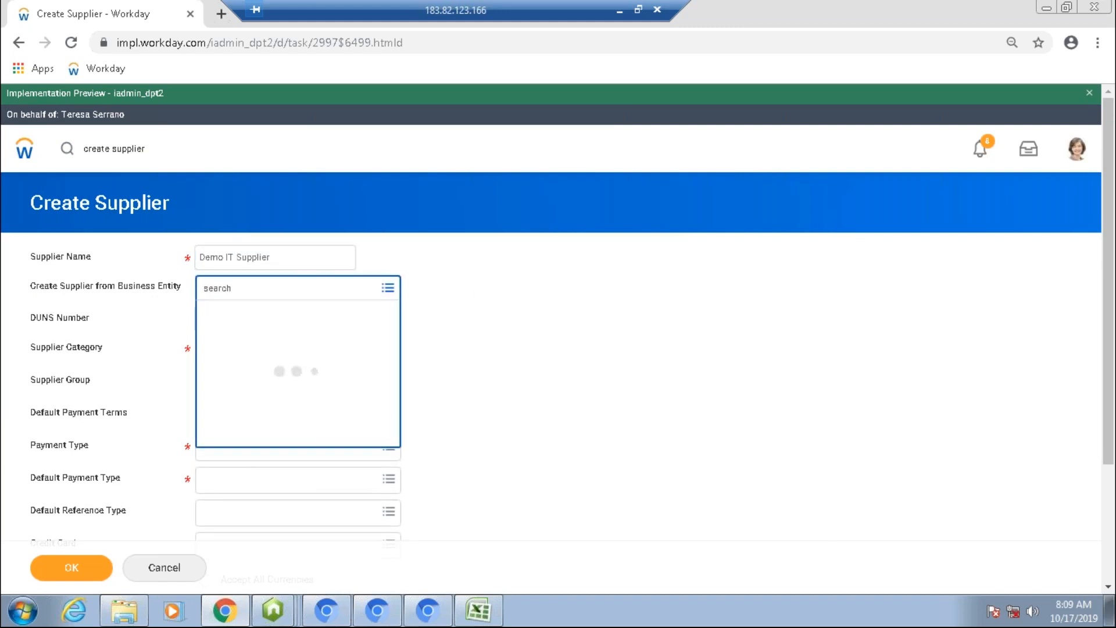
{"action": "left_click", "coordinate": [541, 323]}
{"action": "left_click", "coordinate": [293, 323]}
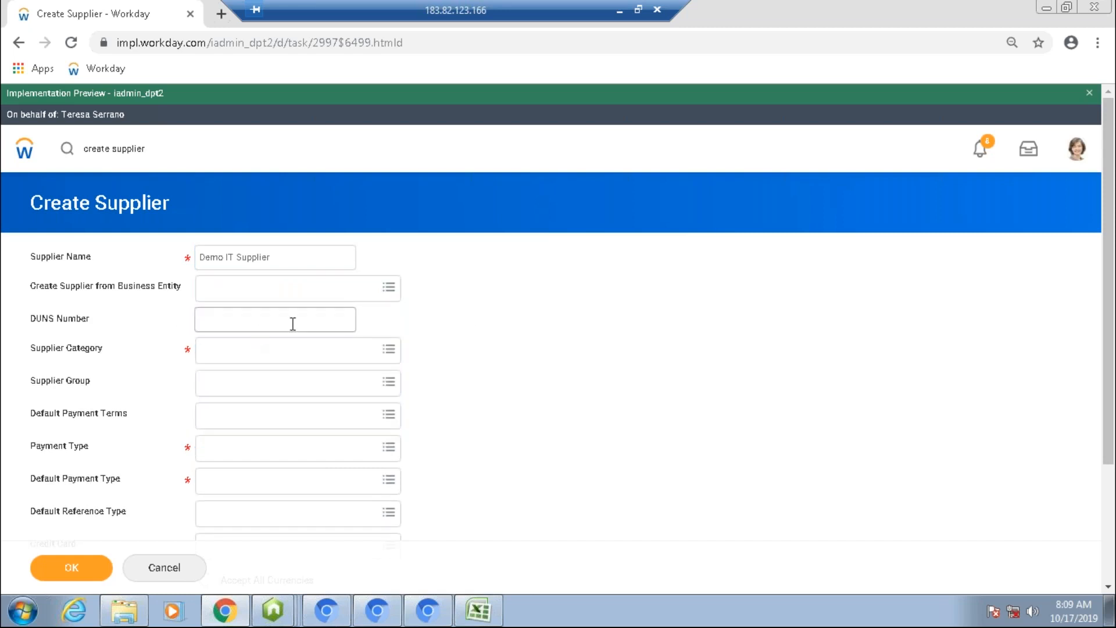
{"action": "left_click", "coordinate": [279, 323]}
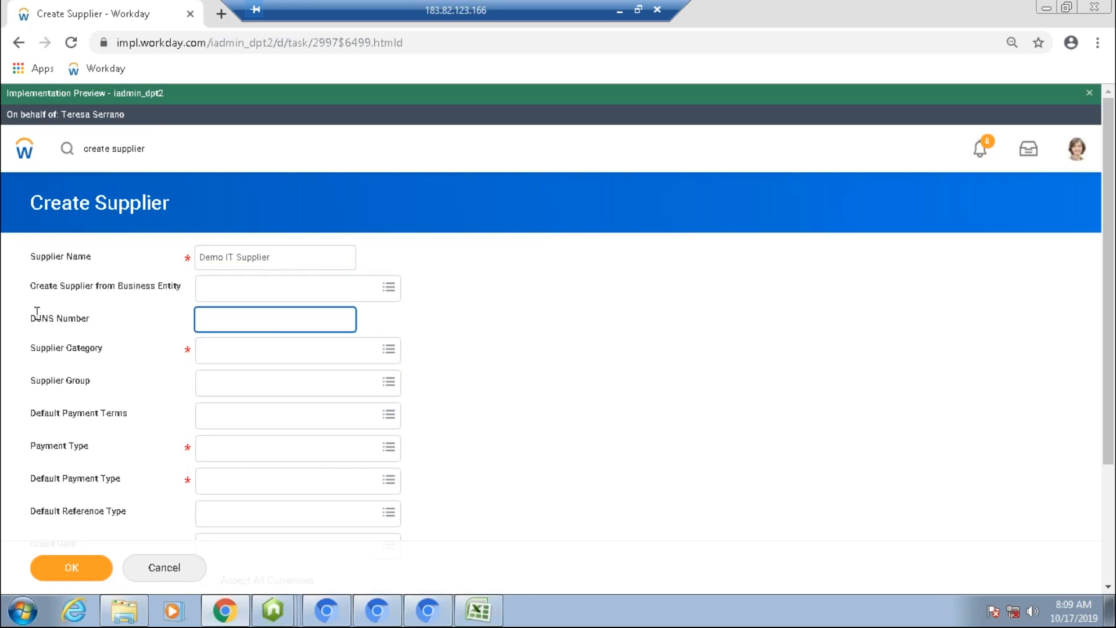
{"action": "left_click_drag", "start_coordinate": [31, 321], "coordinate": [58, 323]}
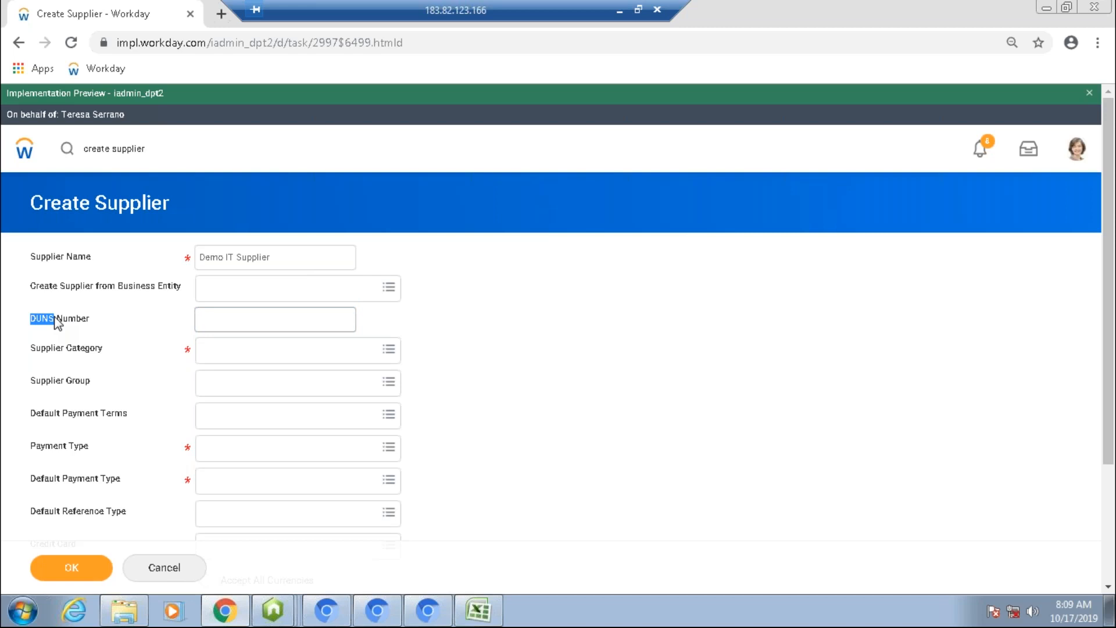
{"action": "left_click", "coordinate": [270, 319]}
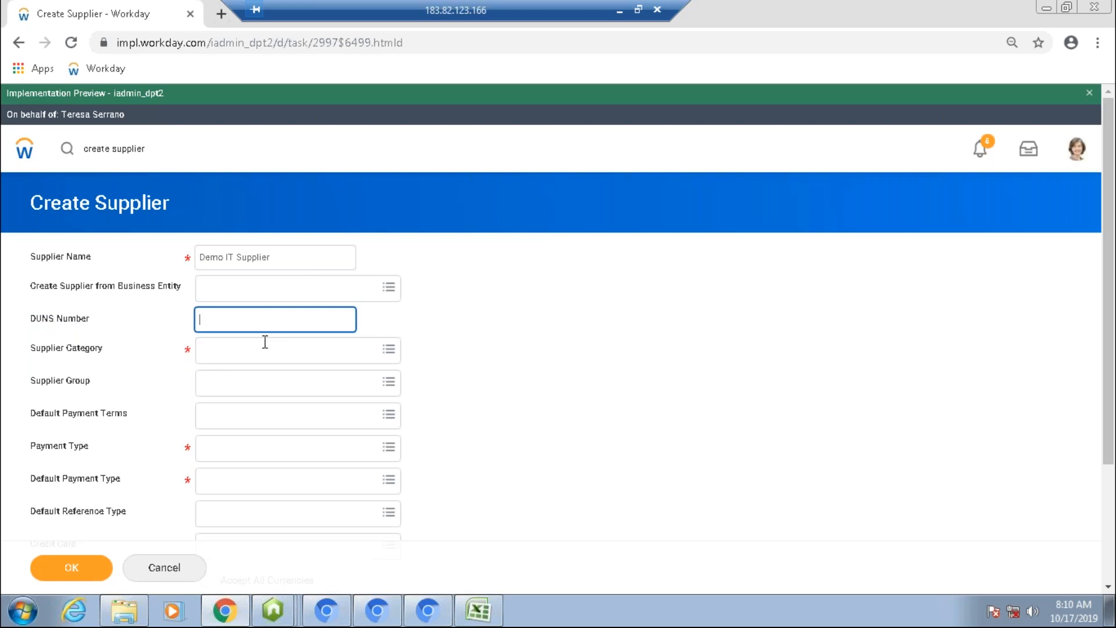
Step: Set the supplier category to Demo IT Services
{"action": "left_click", "coordinate": [244, 351]}
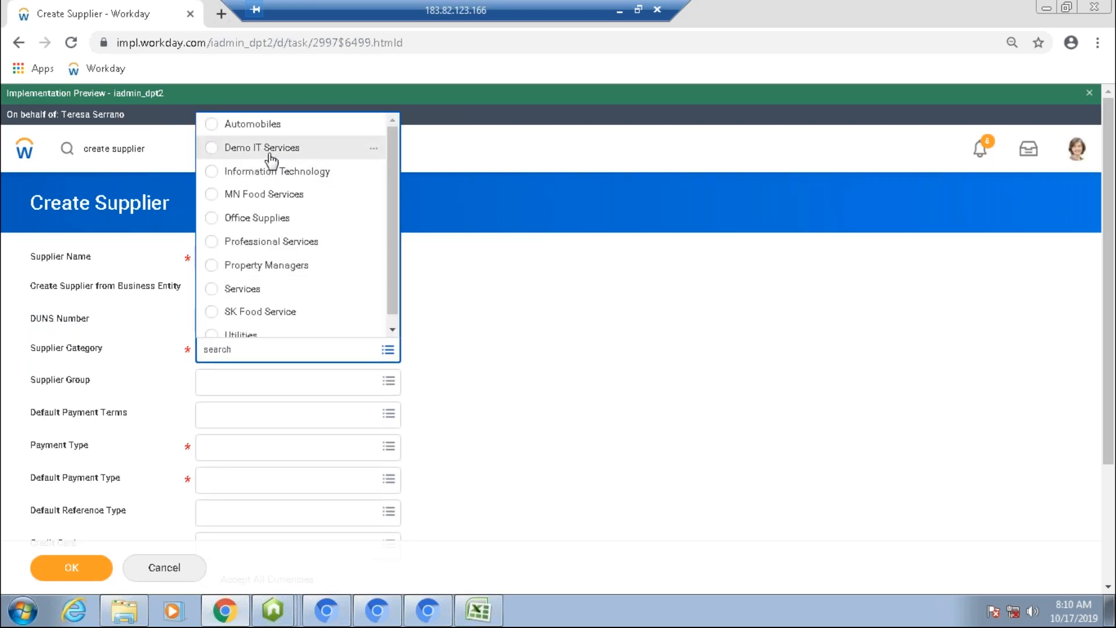
{"action": "left_click", "coordinate": [213, 148]}
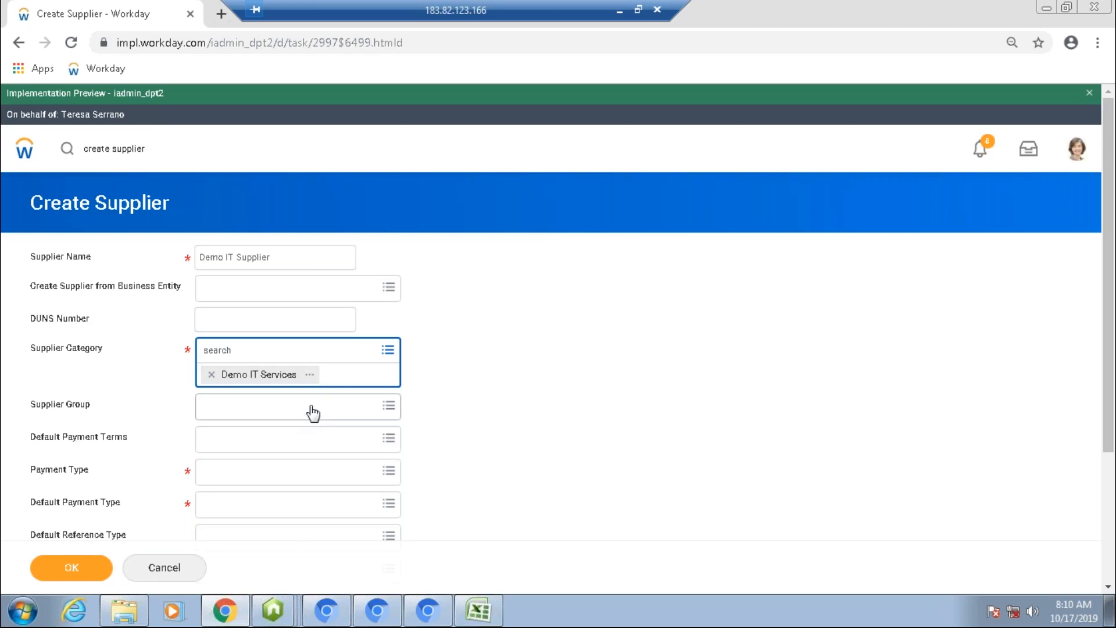
{"action": "left_click", "coordinate": [497, 399]}
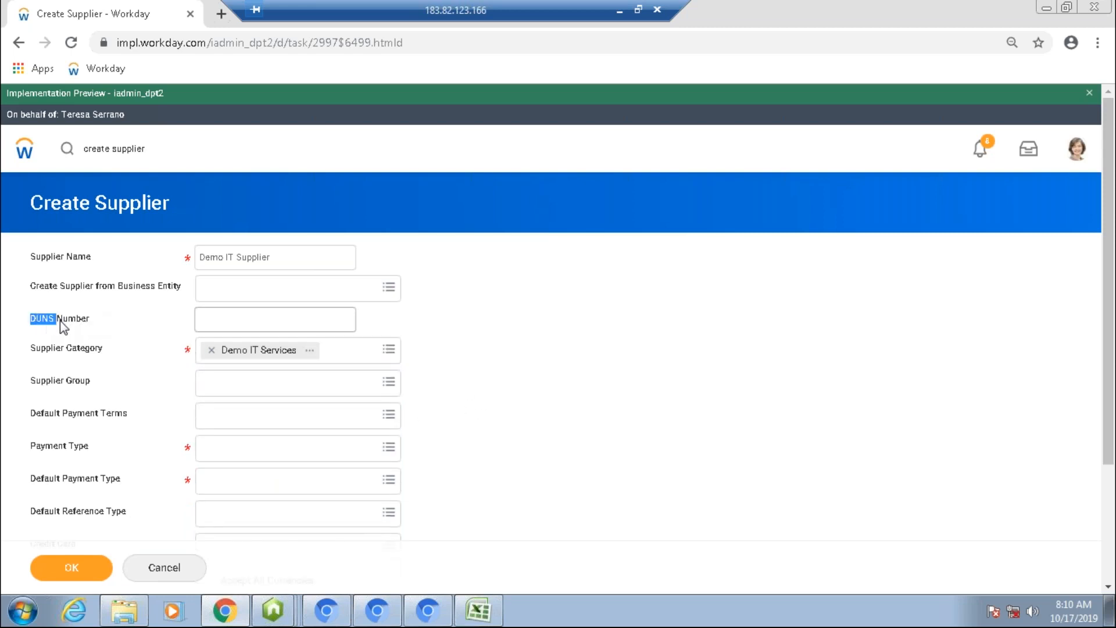
Step: Assign the supplier groups Country USA and Suppliers A - L to the supplier
{"action": "left_click", "coordinate": [319, 384]}
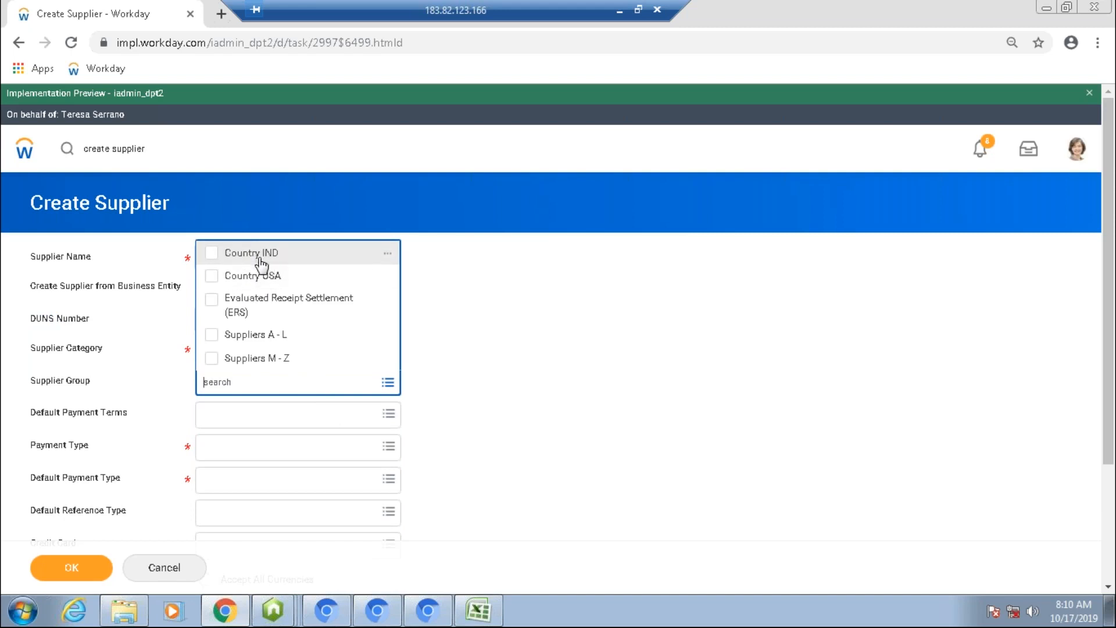
{"action": "left_click", "coordinate": [213, 253]}
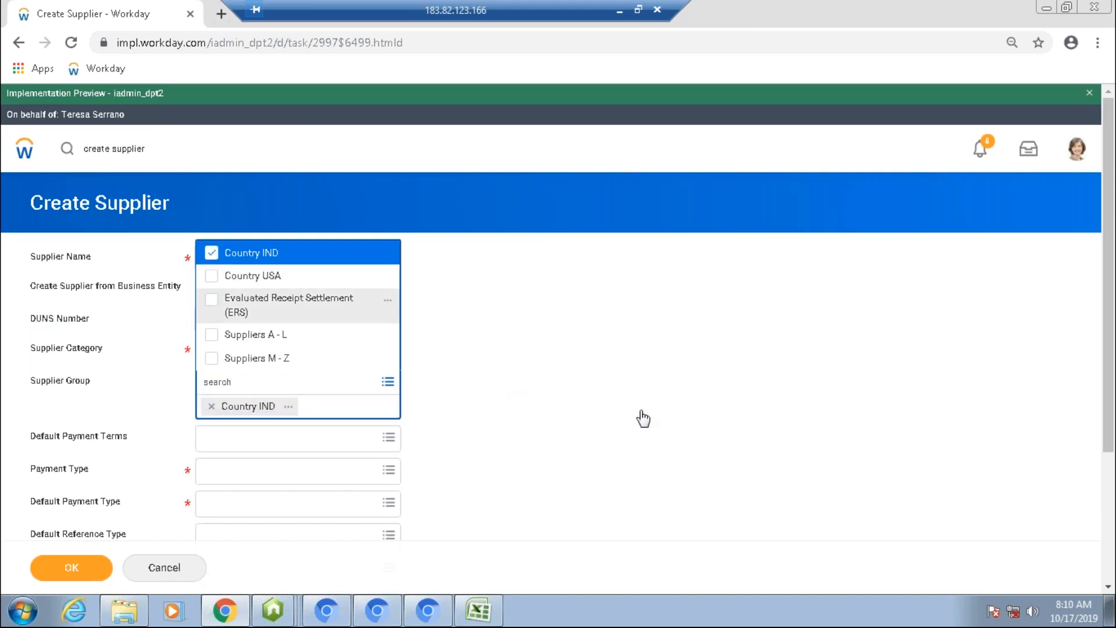
{"action": "left_click", "coordinate": [639, 420]}
{"action": "scroll", "coordinate": [490, 448], "scroll_direction": "down", "scroll_amount": 2}
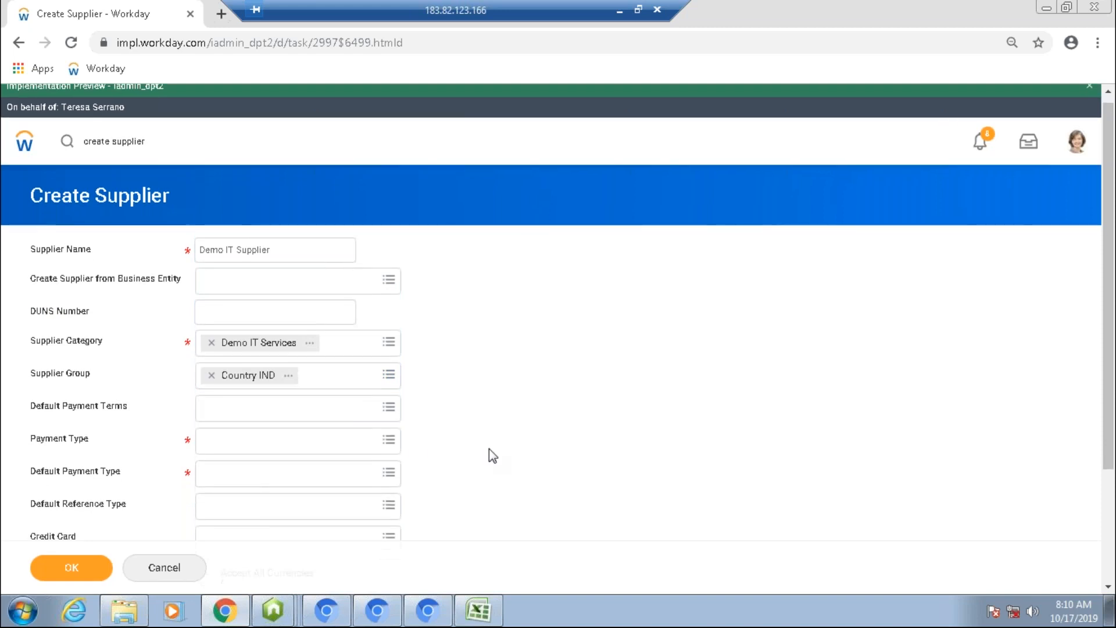
{"action": "left_click", "coordinate": [211, 290]}
{"action": "left_click", "coordinate": [222, 291]}
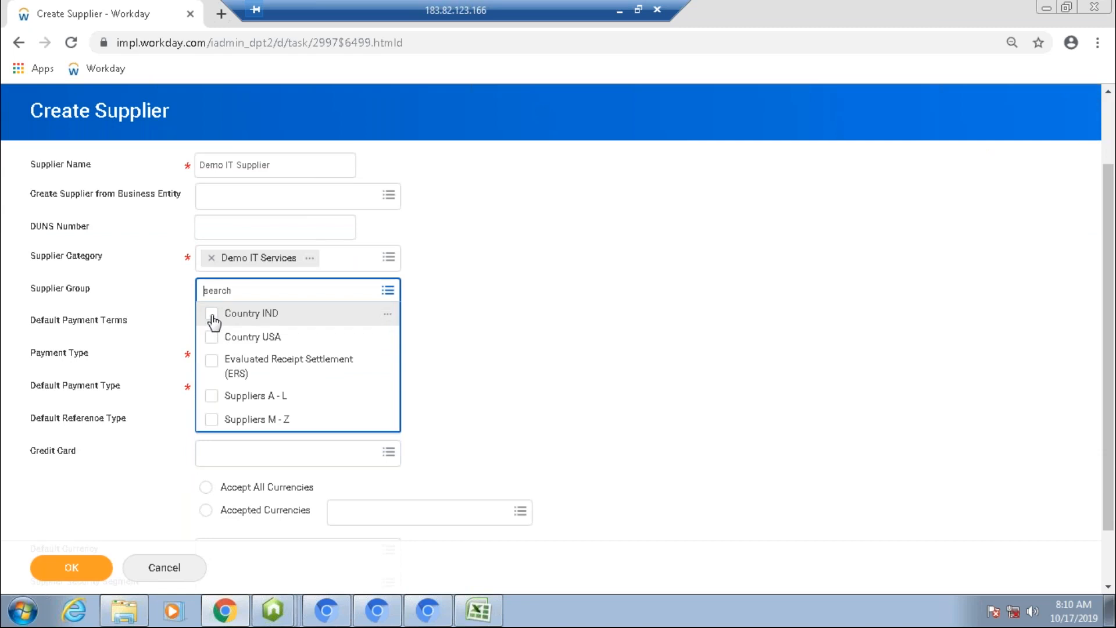
{"action": "left_click", "coordinate": [213, 340]}
{"action": "left_click", "coordinate": [213, 339]}
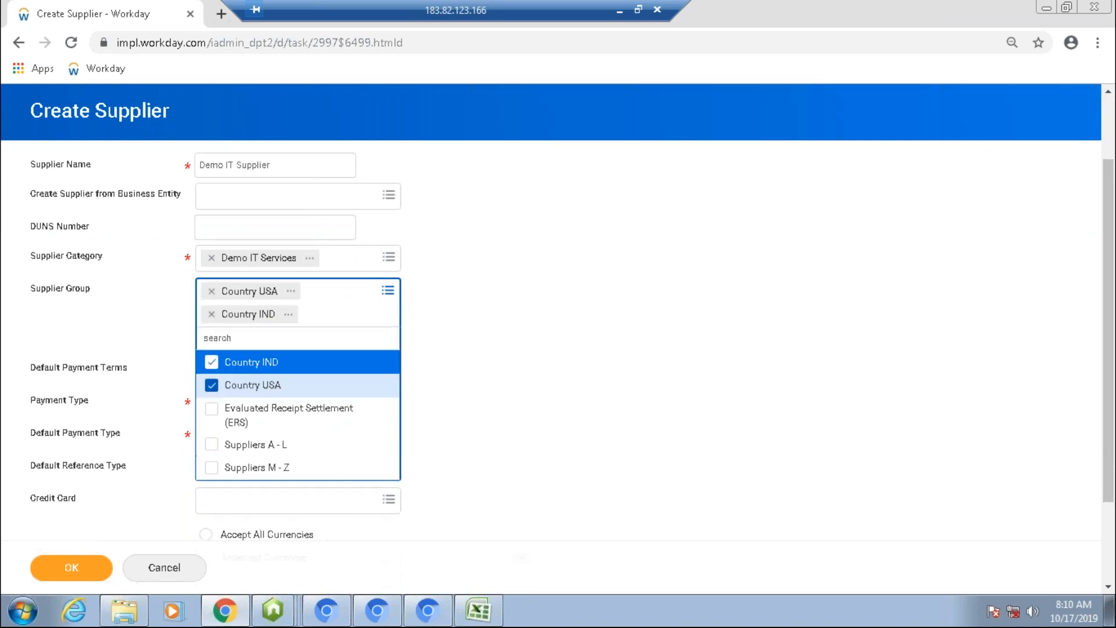
{"action": "left_click", "coordinate": [222, 444]}
{"action": "key", "text": "Escape"}
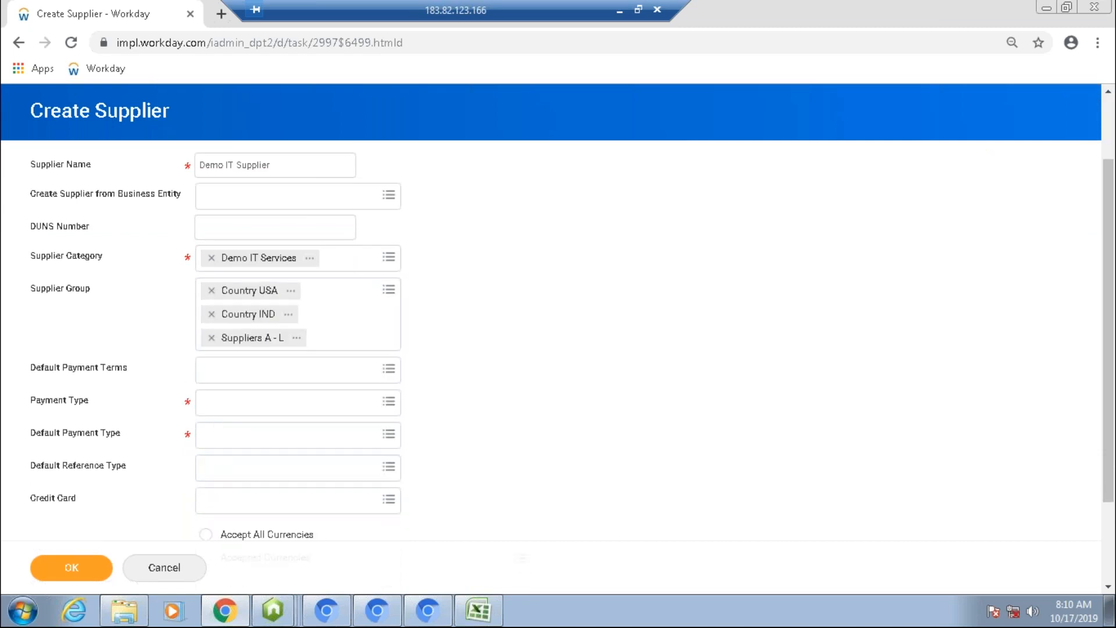
{"action": "left_click", "coordinate": [211, 314]}
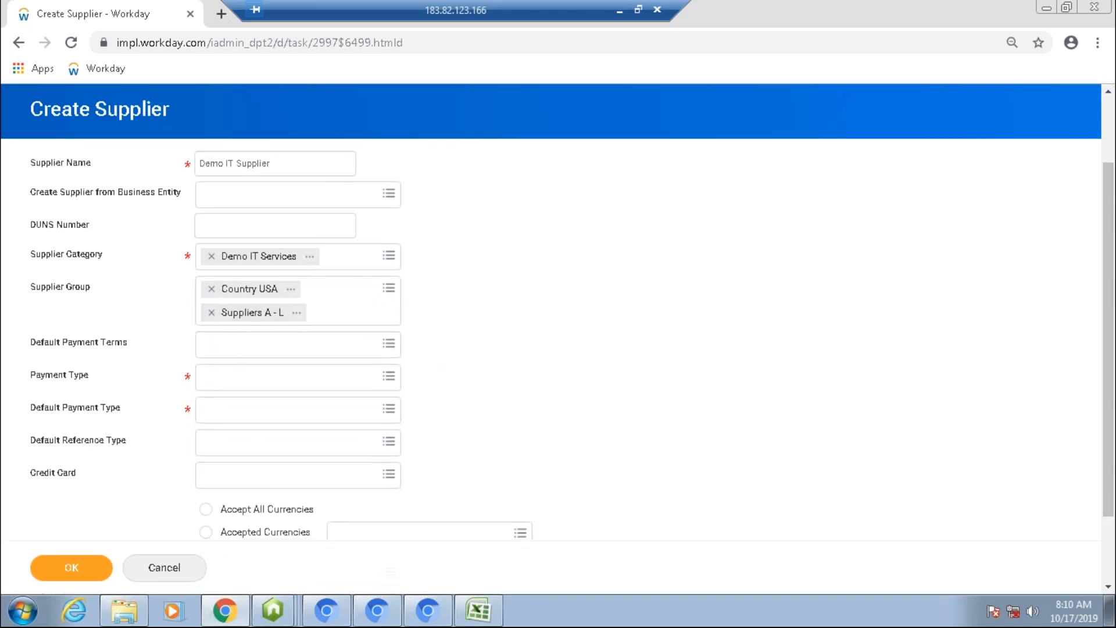
Step: Set the supplier's default payment terms to Net 30
{"action": "scroll", "coordinate": [551, 311], "scroll_direction": "down", "scroll_amount": 2}
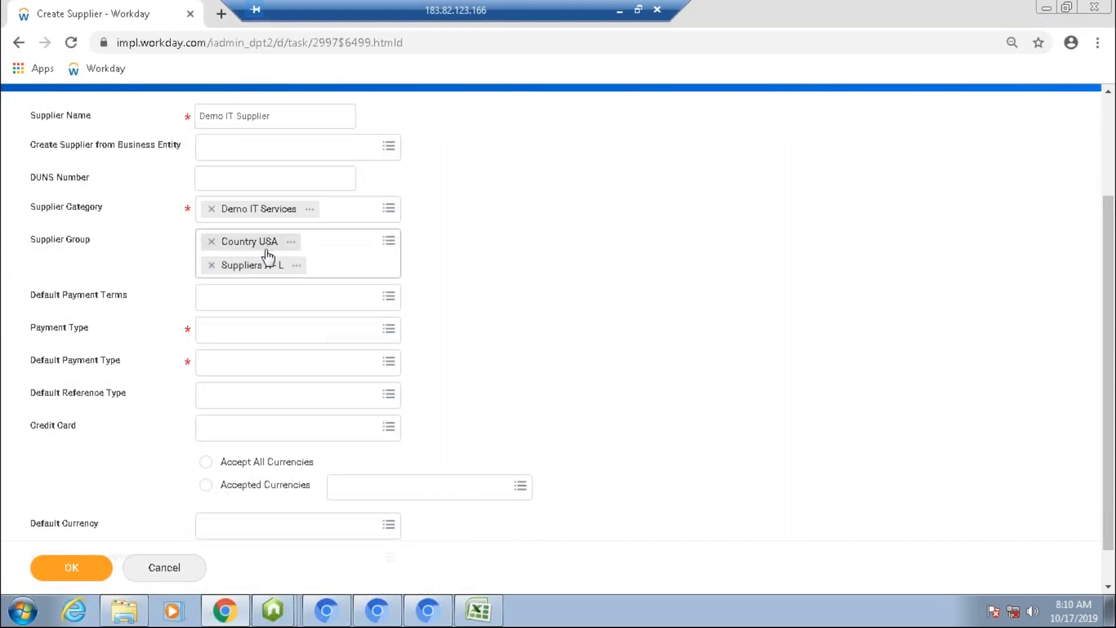
{"action": "left_click", "coordinate": [263, 299]}
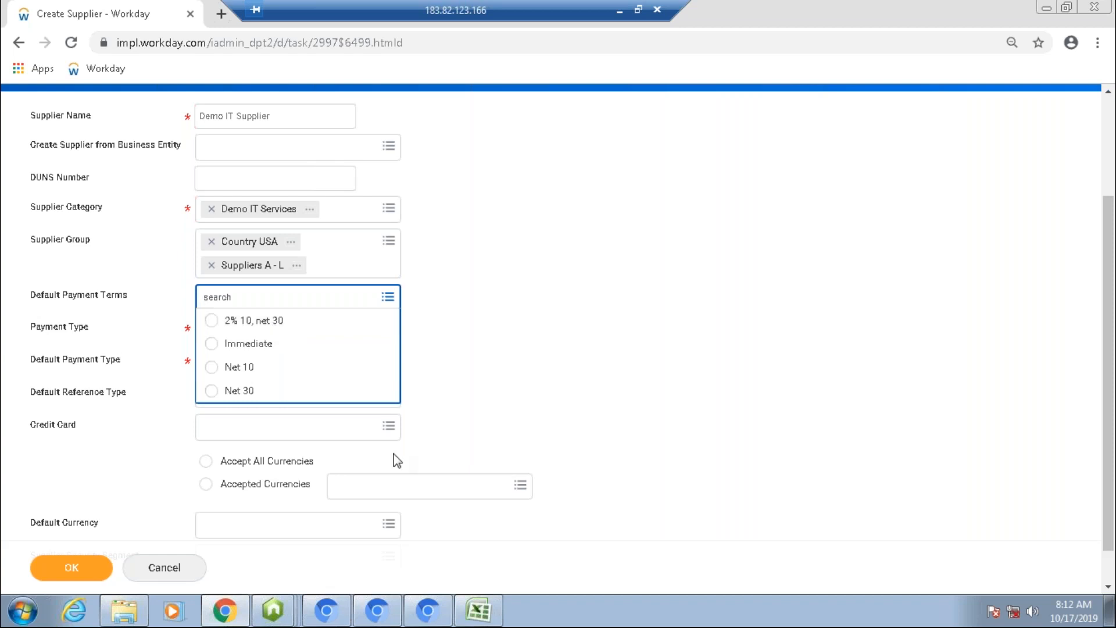
{"action": "left_click", "coordinate": [557, 351]}
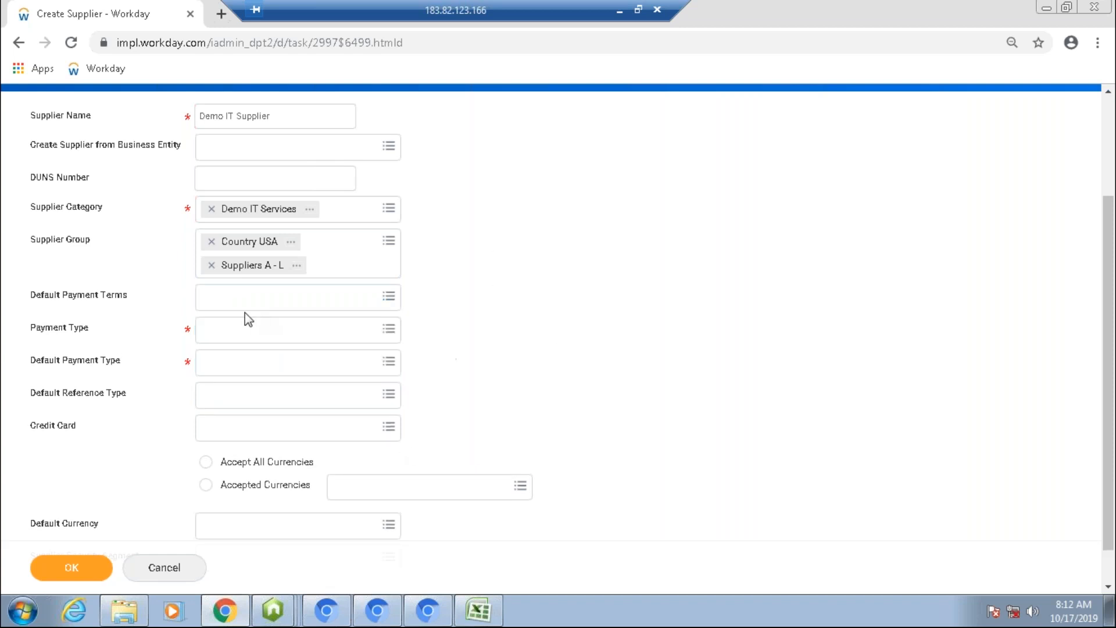
{"action": "left_click", "coordinate": [277, 341]}
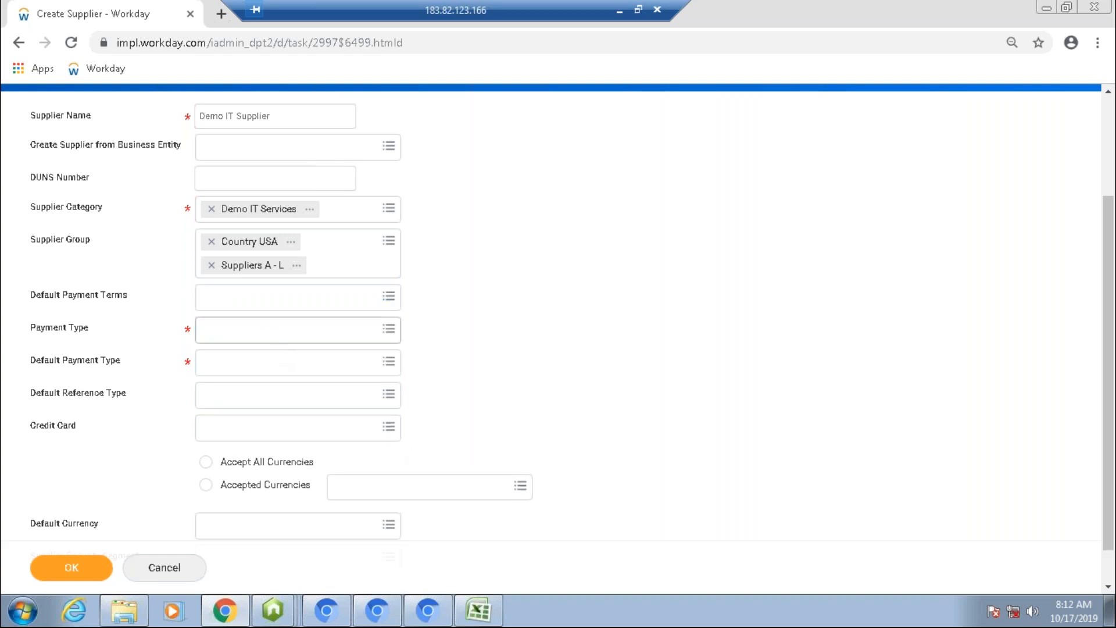
{"action": "left_click", "coordinate": [271, 337]}
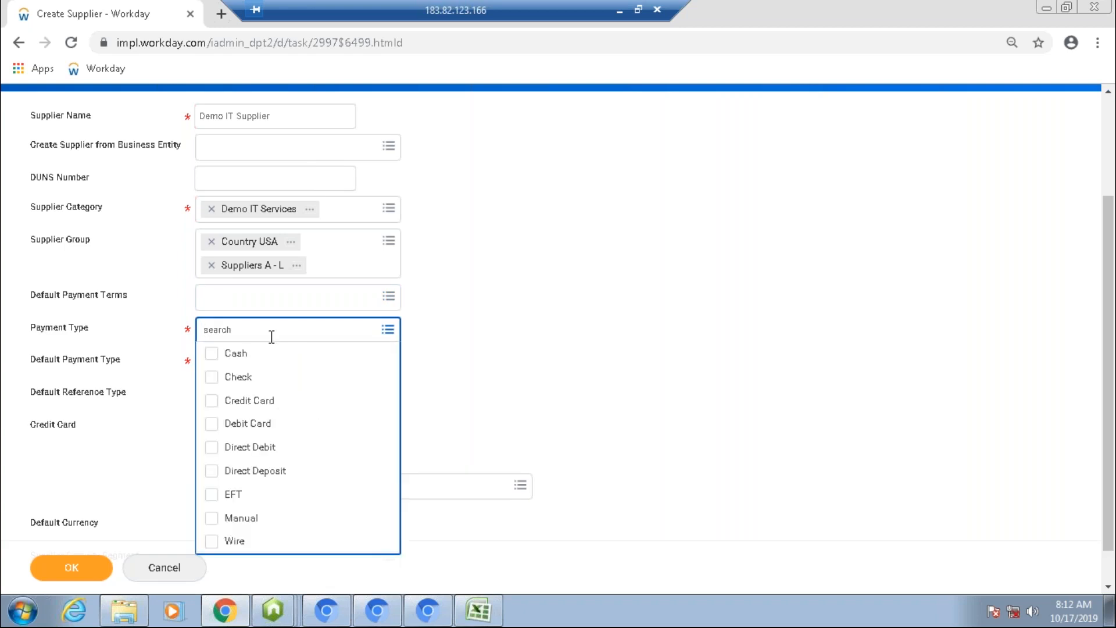
{"action": "left_click", "coordinate": [317, 306]}
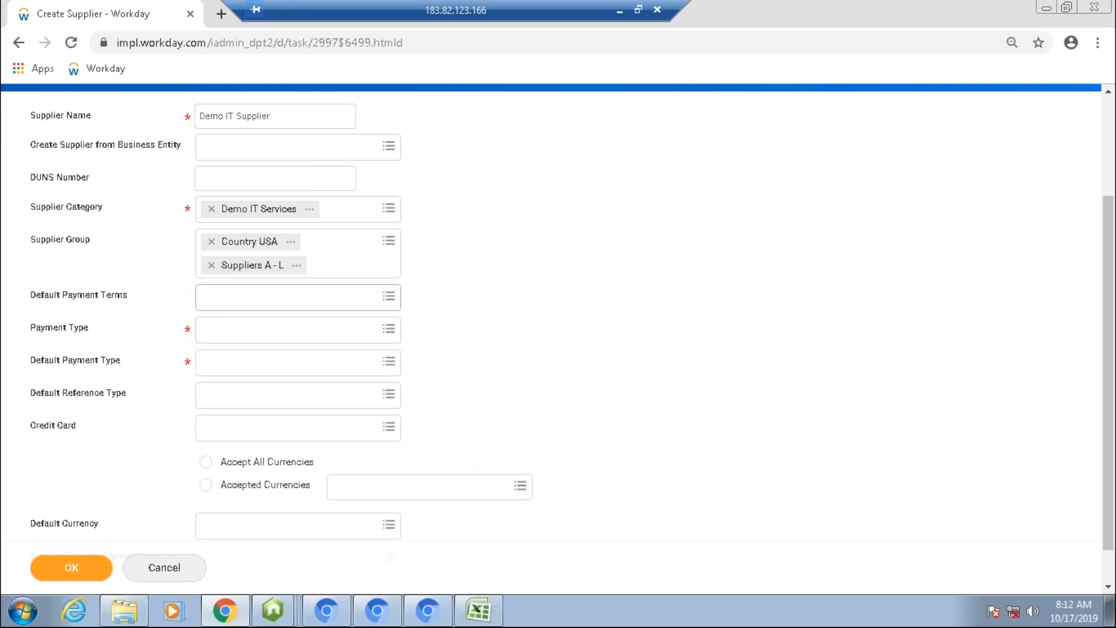
{"action": "left_click", "coordinate": [316, 306]}
{"action": "left_click", "coordinate": [239, 390]}
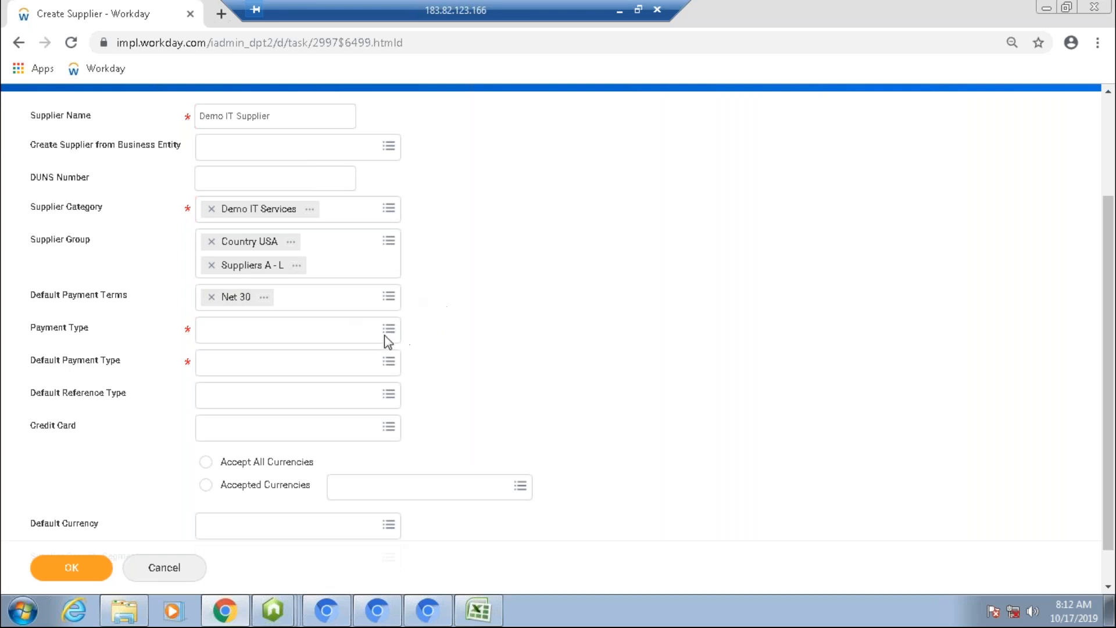
Step: Set the supplier's accepted payment types to Cash and Check
{"action": "left_click", "coordinate": [296, 330]}
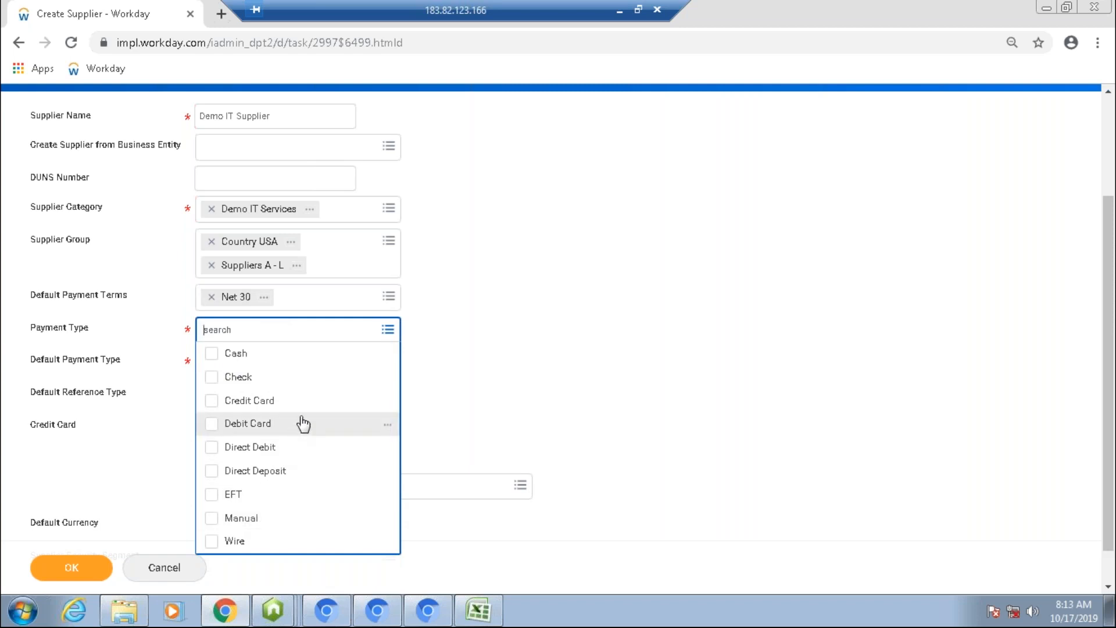
{"action": "left_click", "coordinate": [219, 356]}
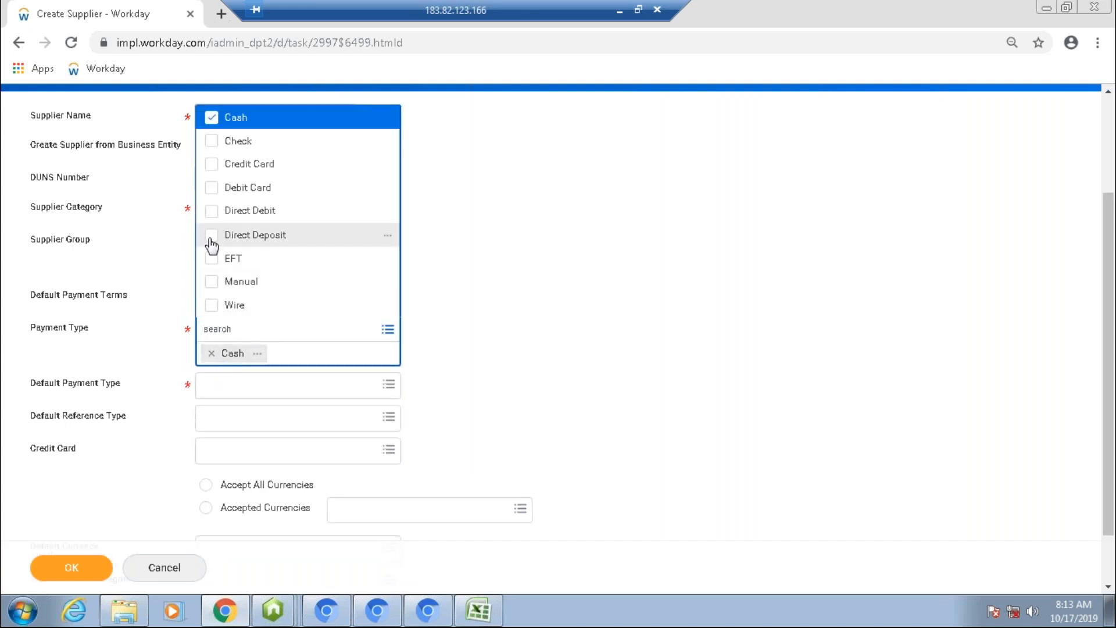
{"action": "left_click", "coordinate": [210, 259]}
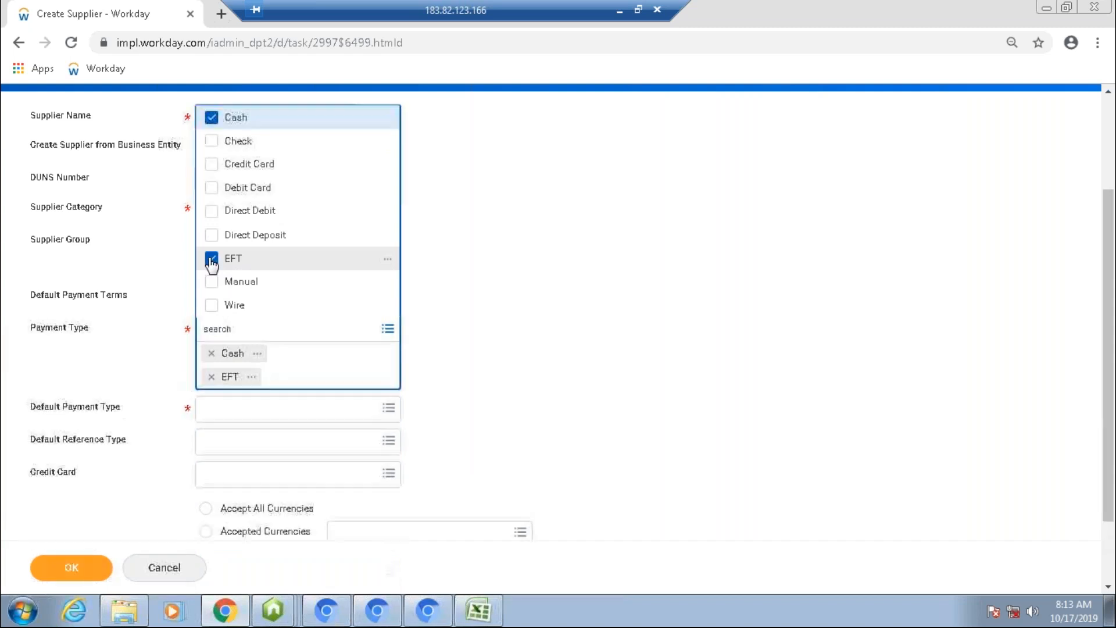
{"action": "left_click", "coordinate": [222, 150]}
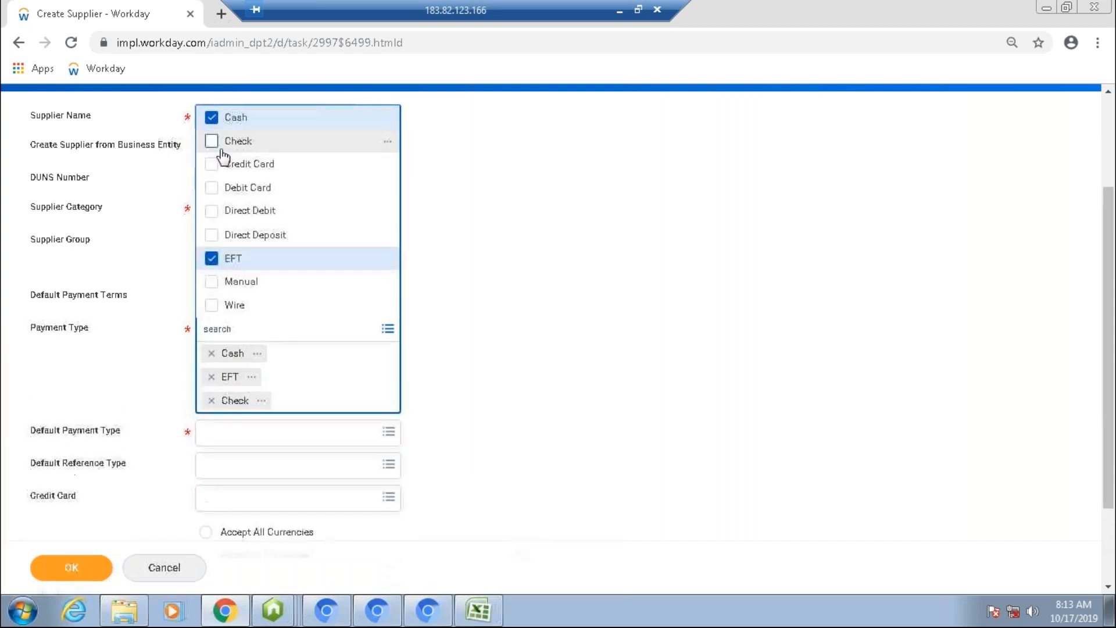
{"action": "left_click", "coordinate": [475, 283]}
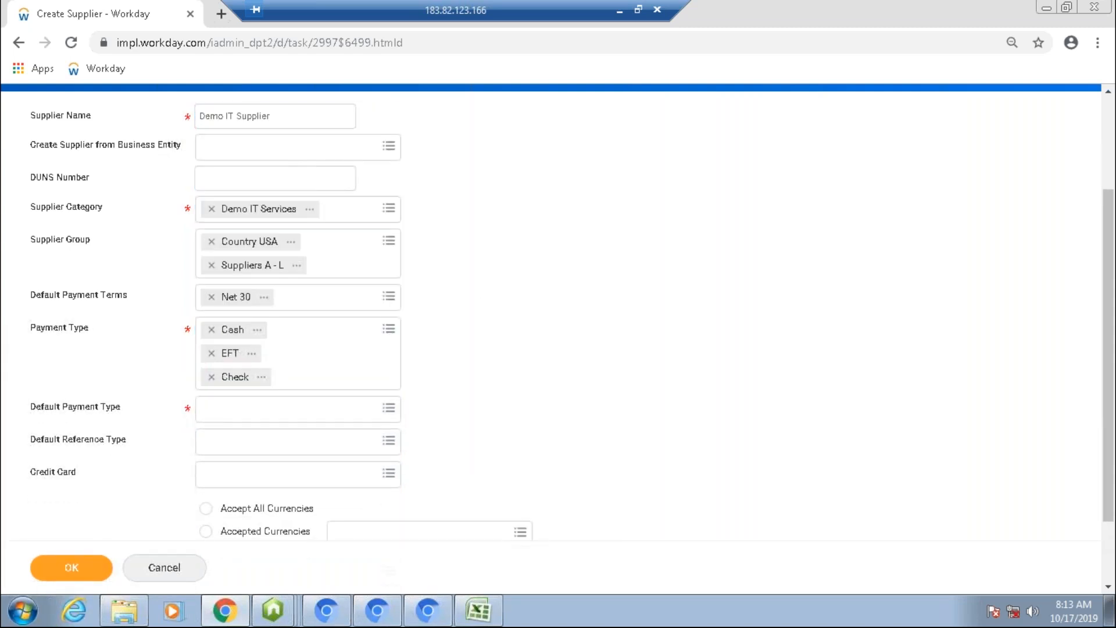
{"action": "left_click", "coordinate": [302, 354]}
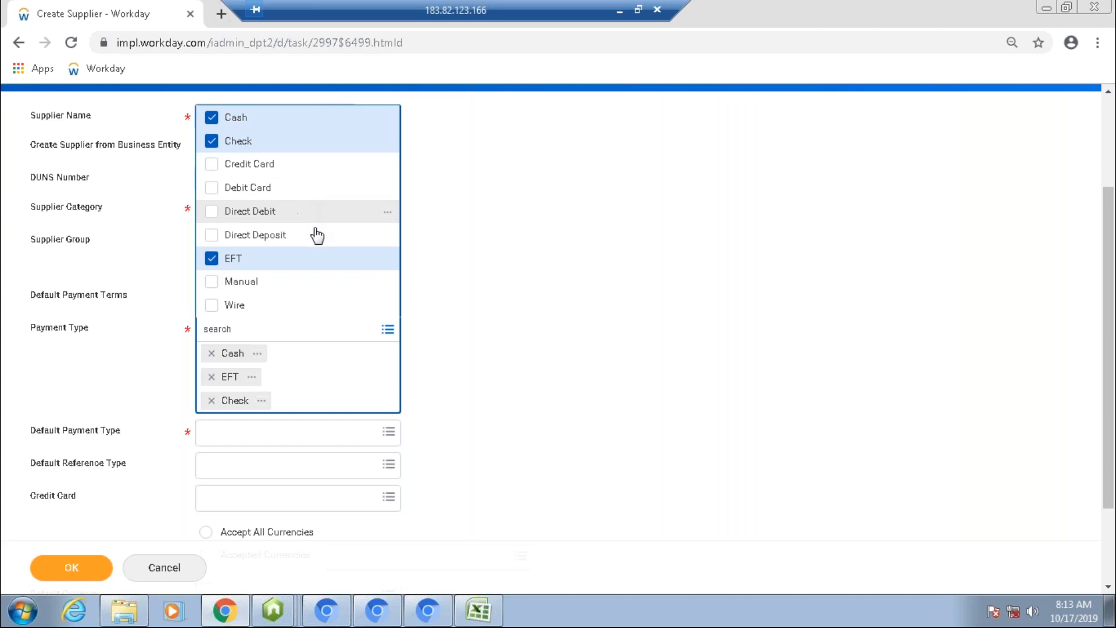
{"action": "left_click", "coordinate": [477, 218]}
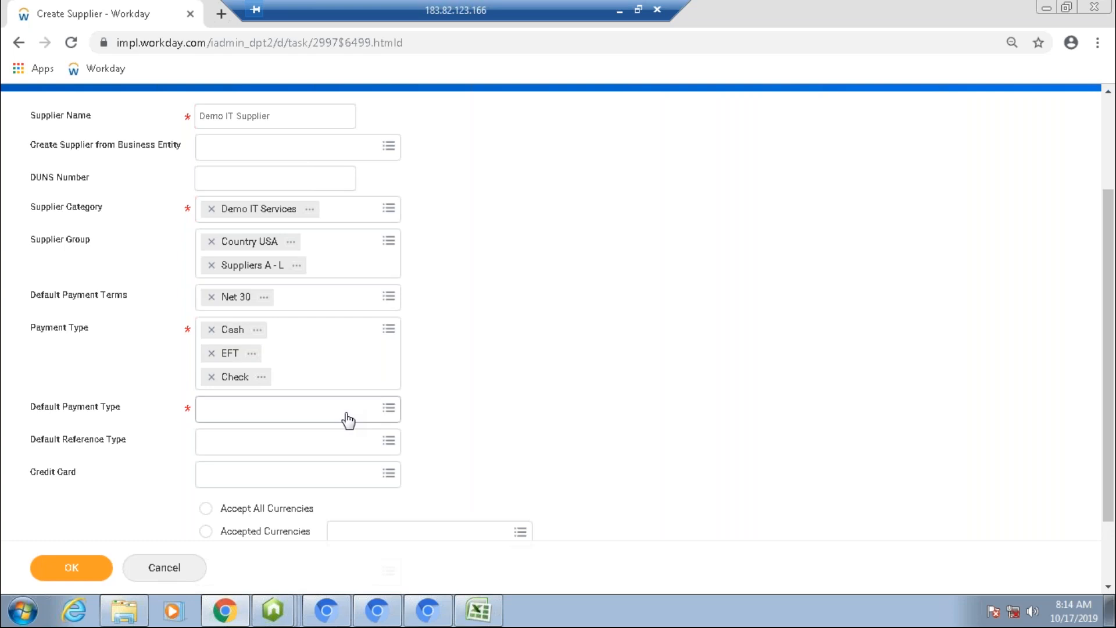
{"action": "left_click", "coordinate": [388, 335]}
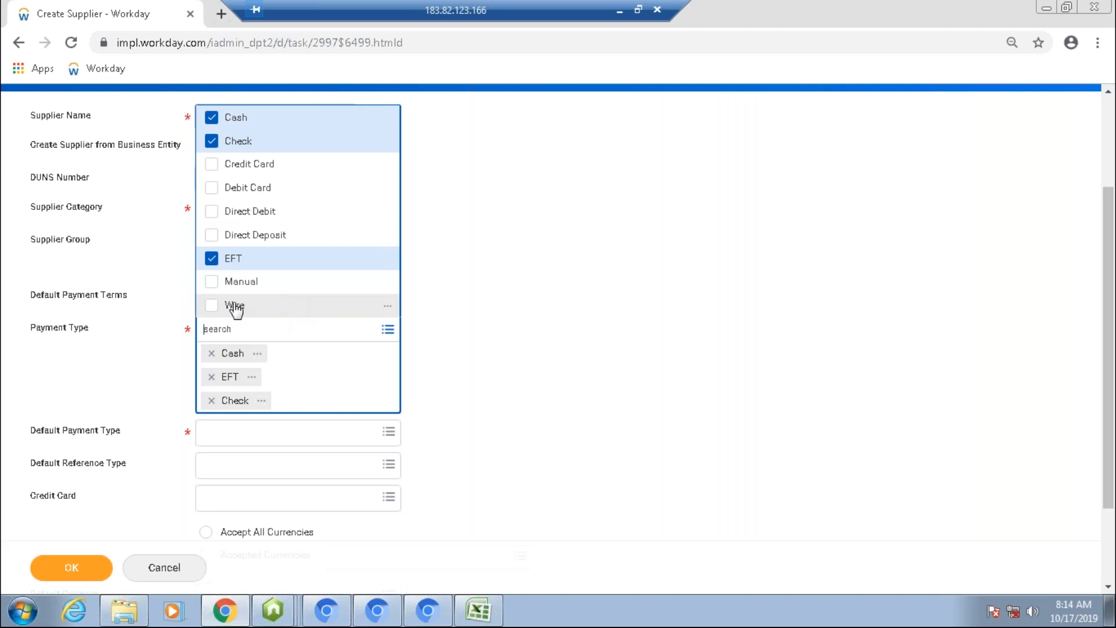
{"action": "left_click", "coordinate": [265, 308]}
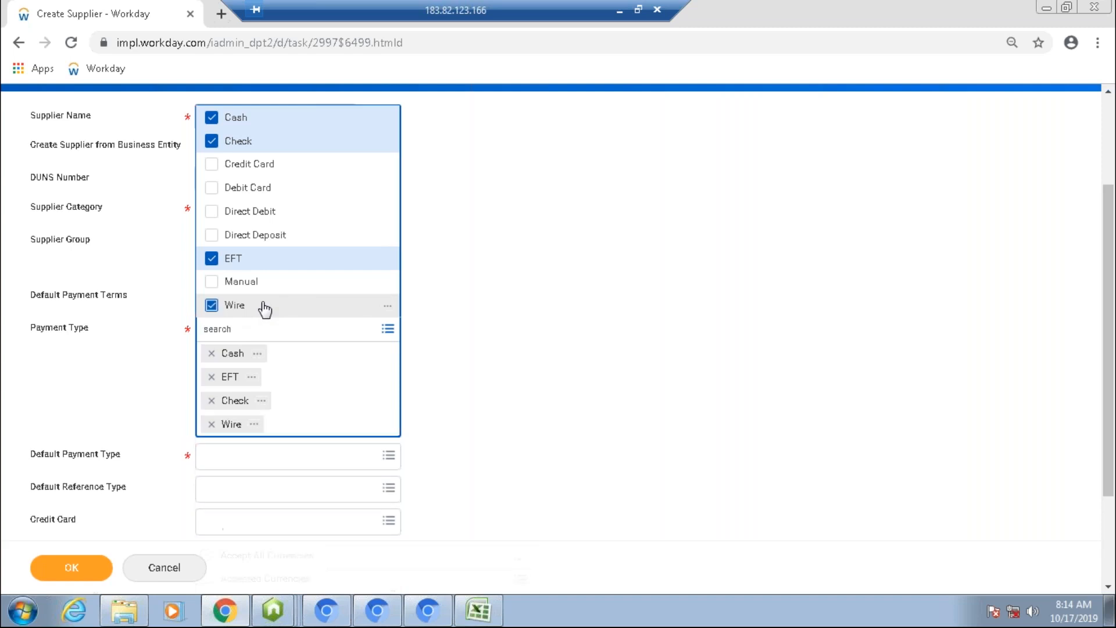
{"action": "left_click", "coordinate": [505, 320]}
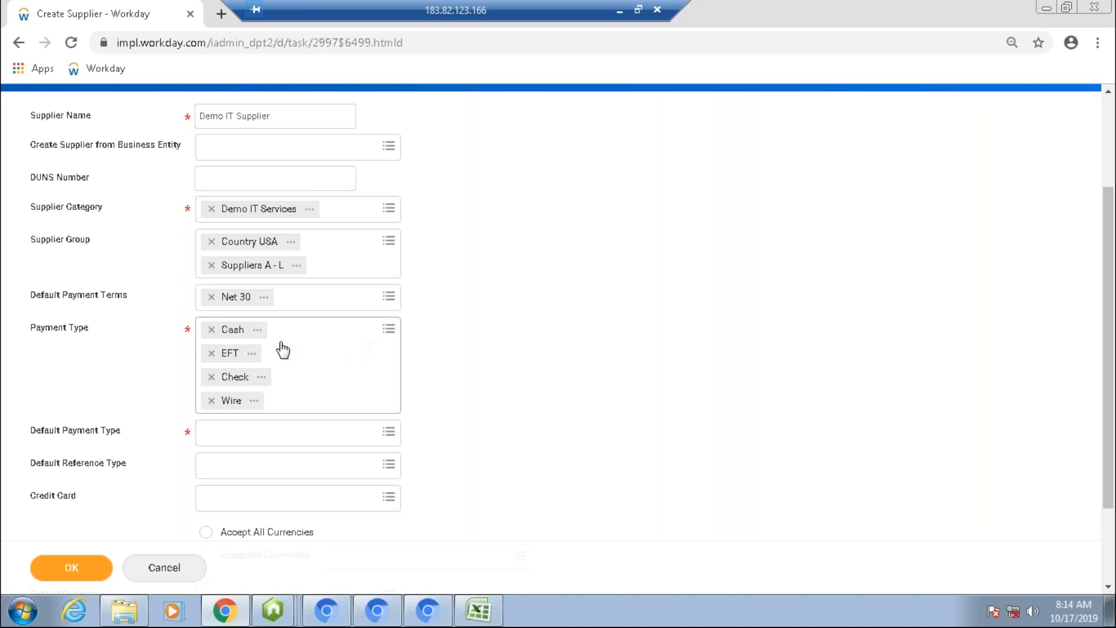
{"action": "left_click", "coordinate": [212, 354]}
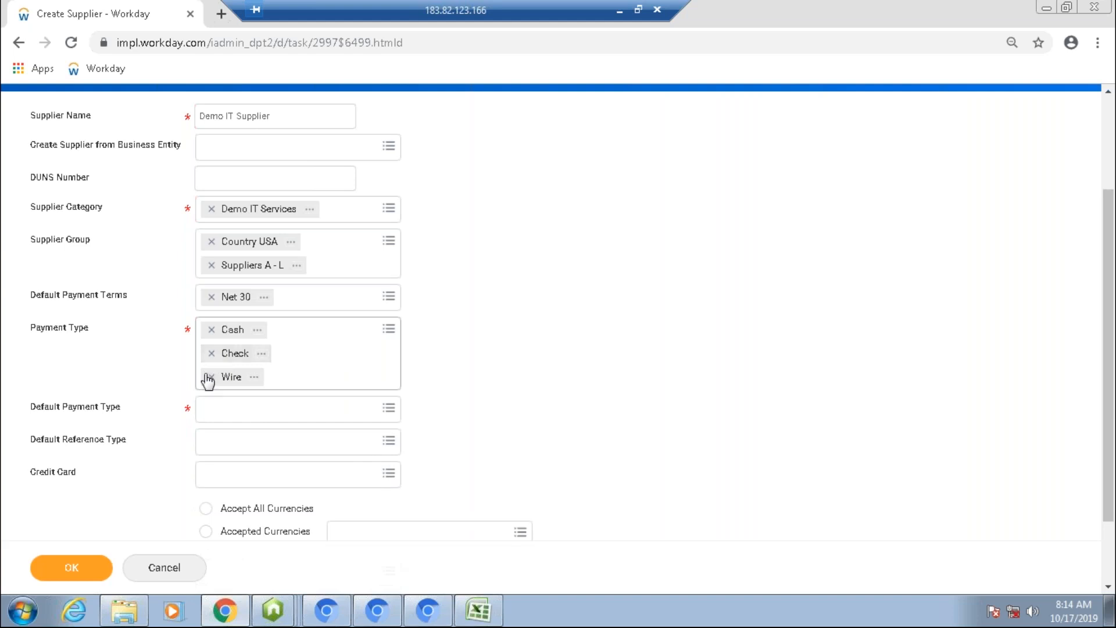
{"action": "left_click", "coordinate": [212, 378]}
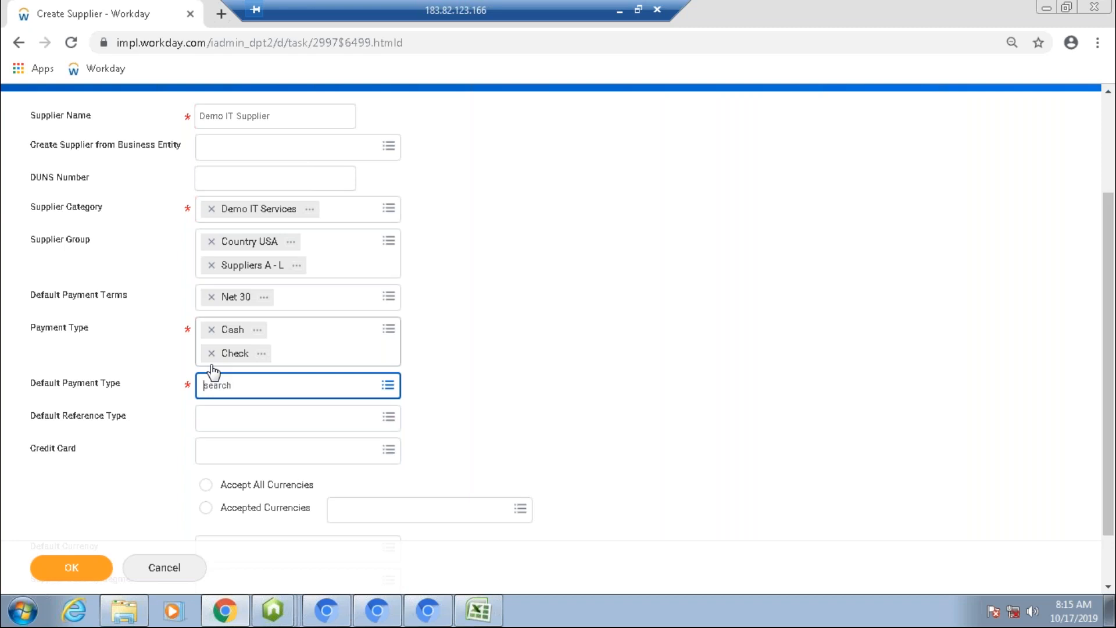
Step: Review the default payment terms and payment type option lists on the form
{"action": "left_click", "coordinate": [212, 365]}
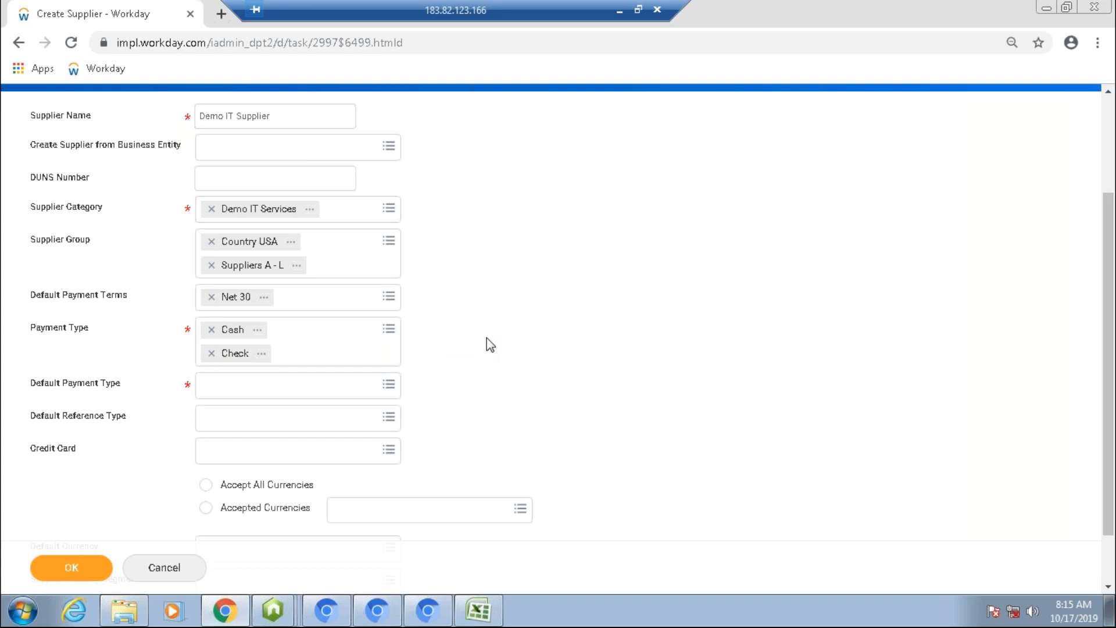
{"action": "key", "text": "ctrl+f"}
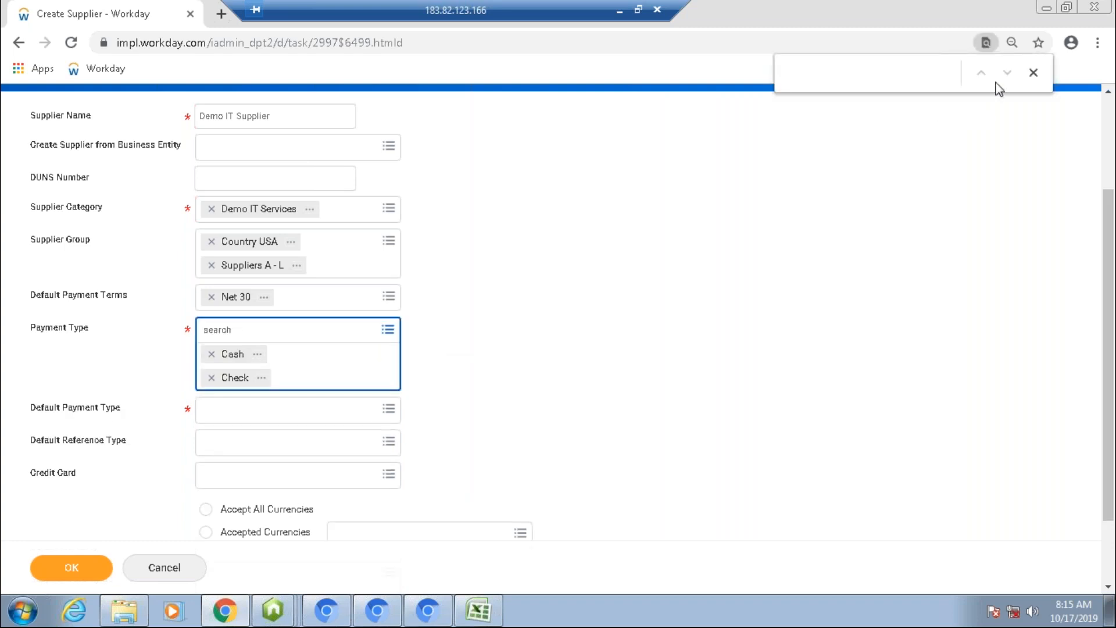
{"action": "left_click", "coordinate": [1034, 73]}
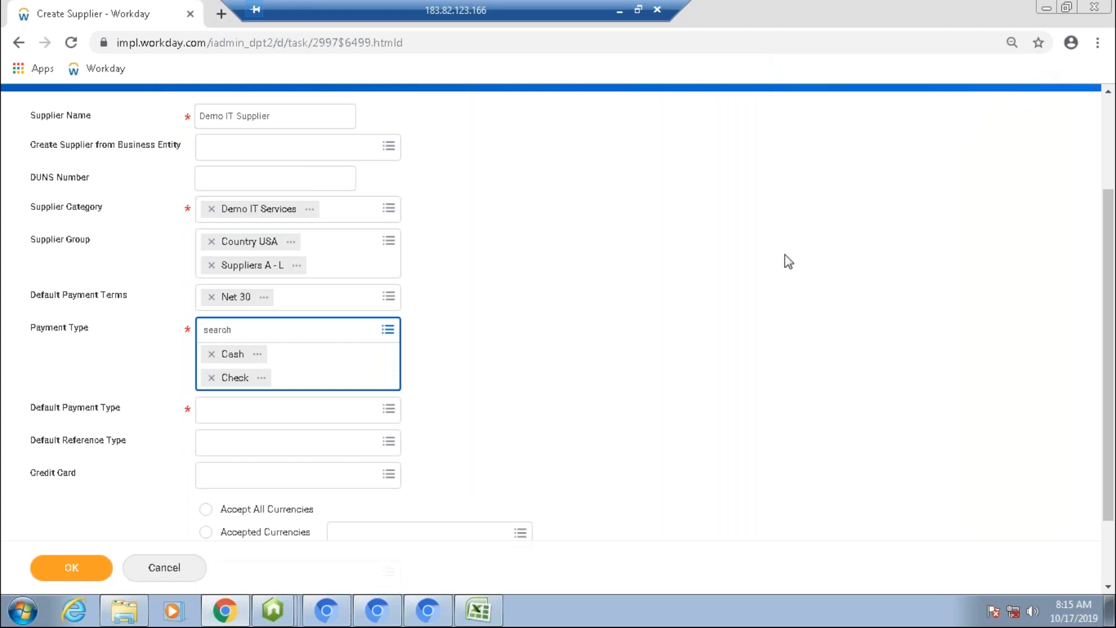
{"action": "key", "text": "ctrl+f"}
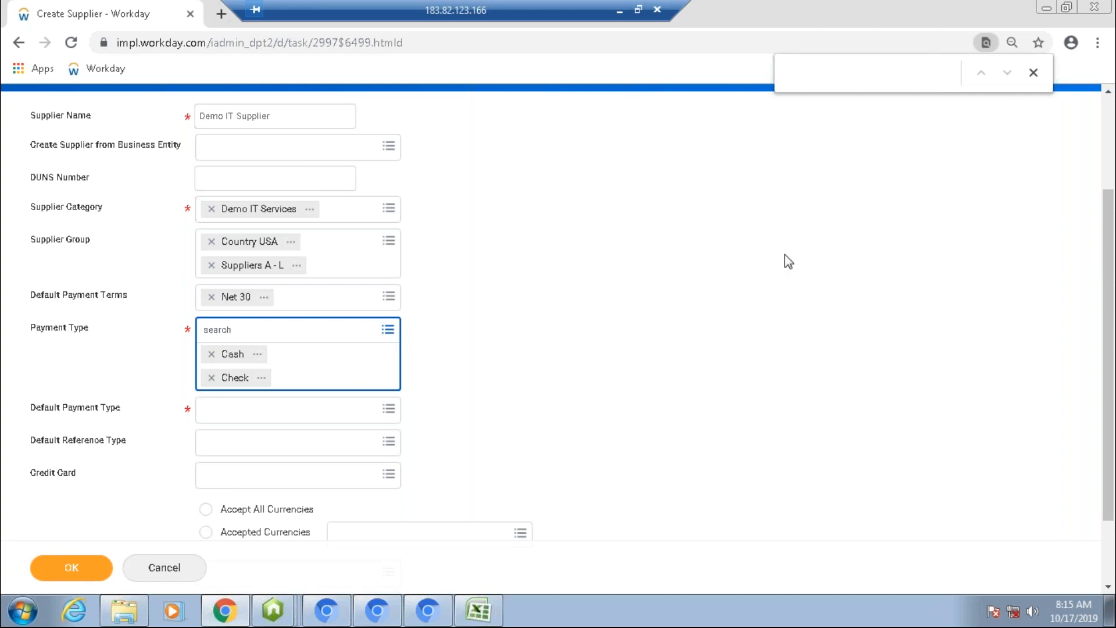
{"action": "left_click", "coordinate": [1032, 75]}
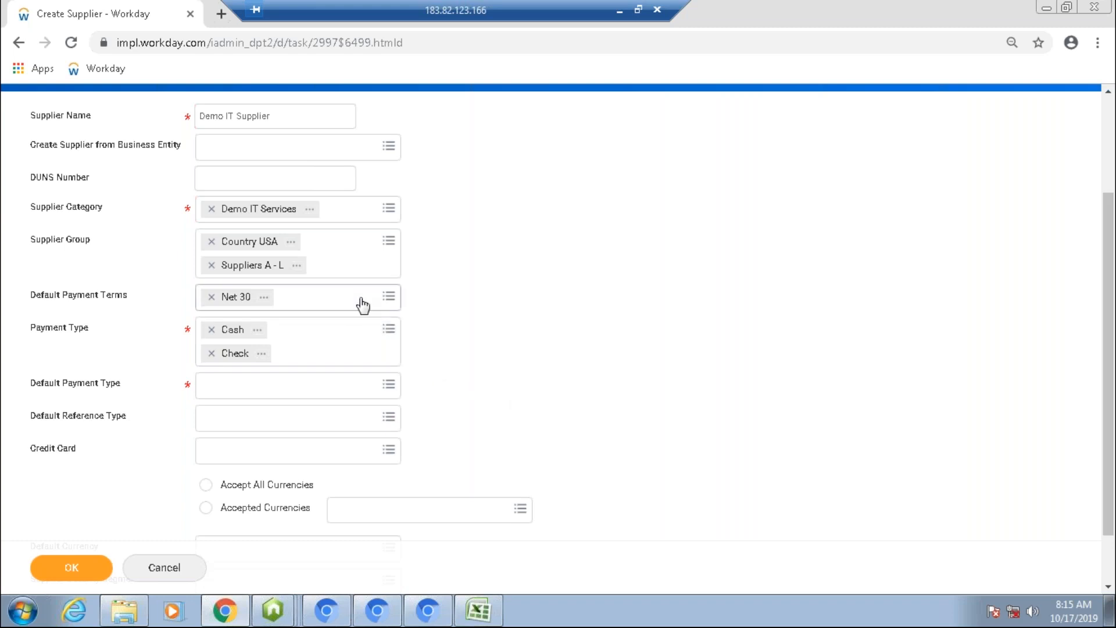
{"action": "left_click", "coordinate": [388, 298]}
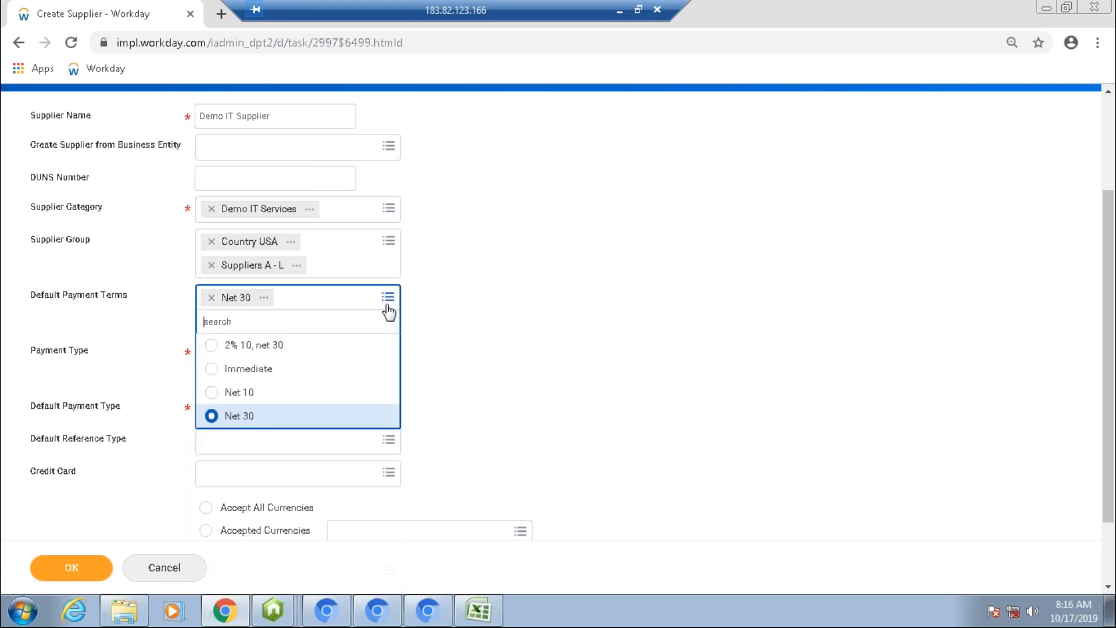
{"action": "left_click", "coordinate": [434, 320]}
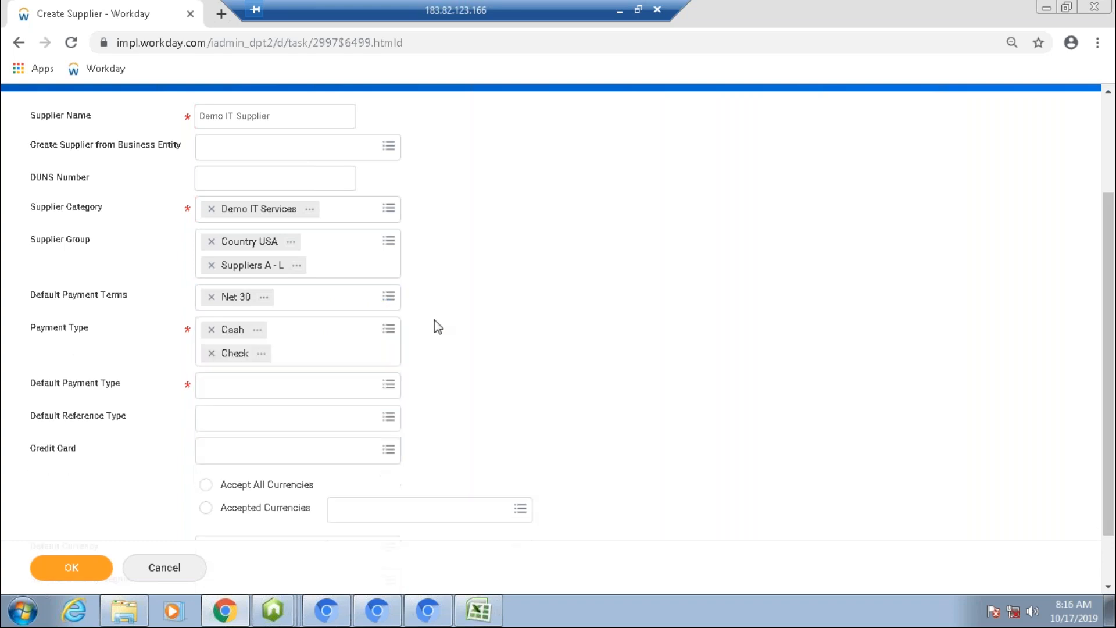
{"action": "left_click", "coordinate": [388, 329]}
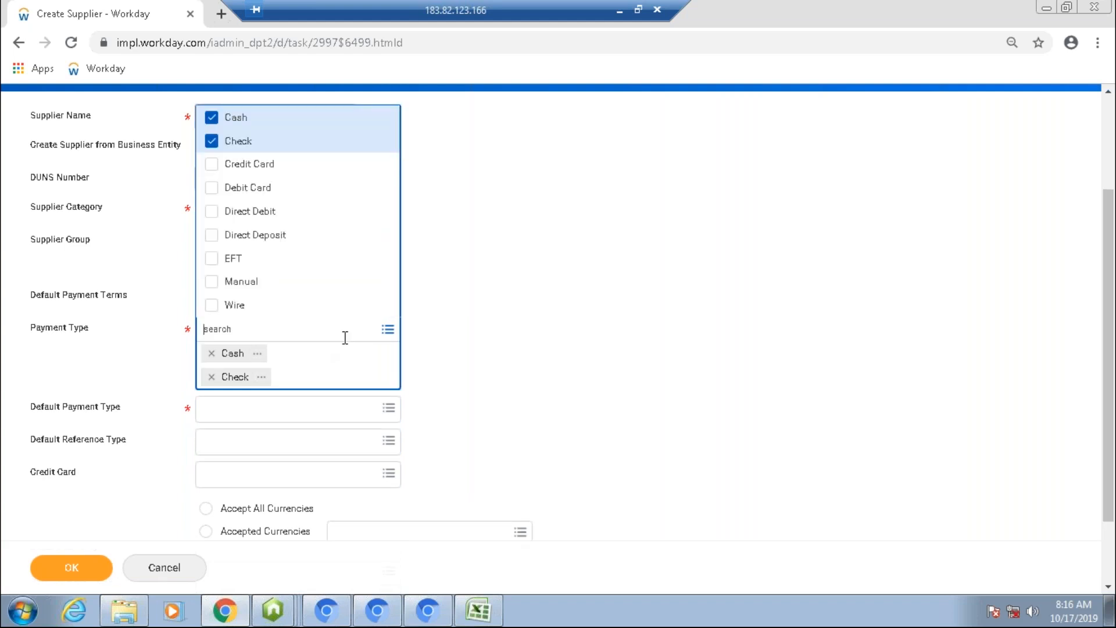
{"action": "left_click", "coordinate": [451, 341]}
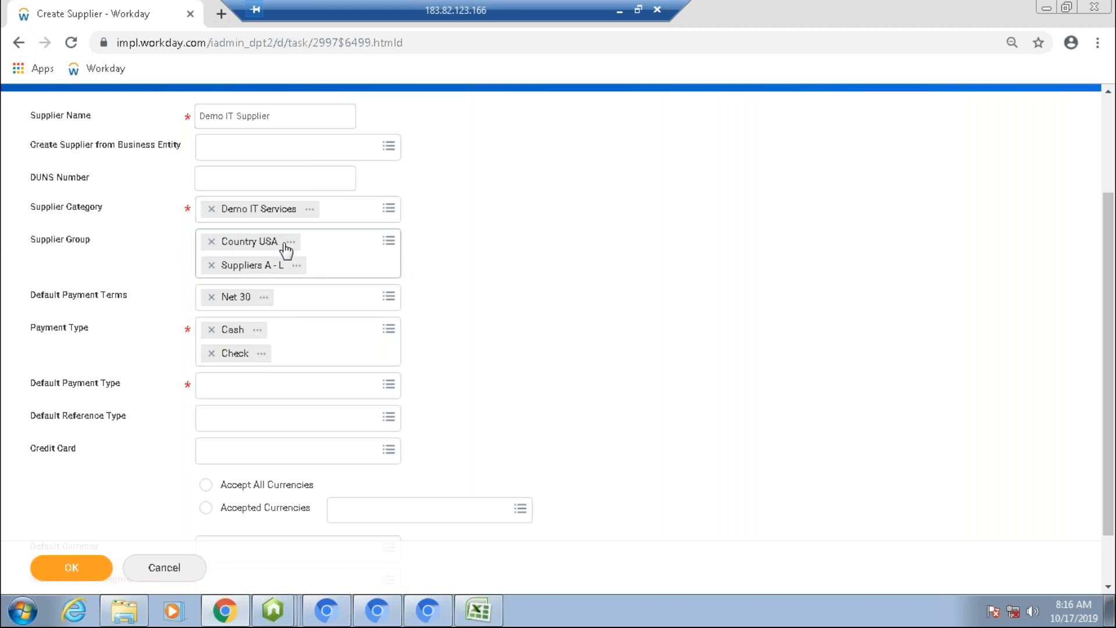
{"action": "left_click", "coordinate": [336, 305]}
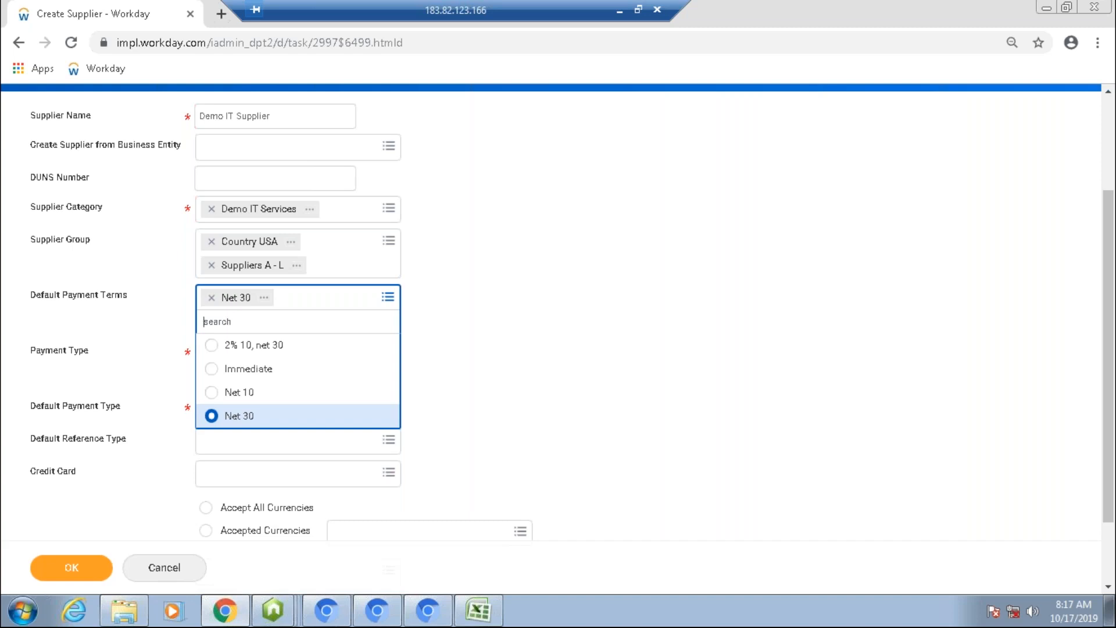
{"action": "left_click", "coordinate": [480, 348]}
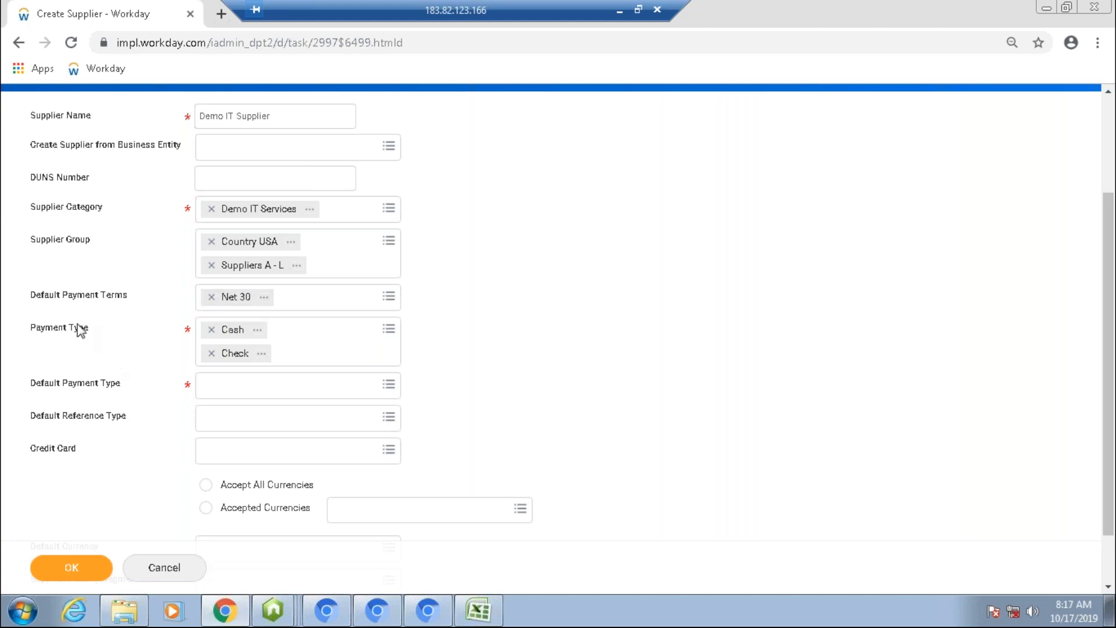
Step: Add EFT, Direct Deposit and Wire as payment types and set Direct Deposit as the default payment type
{"action": "left_click", "coordinate": [388, 329]}
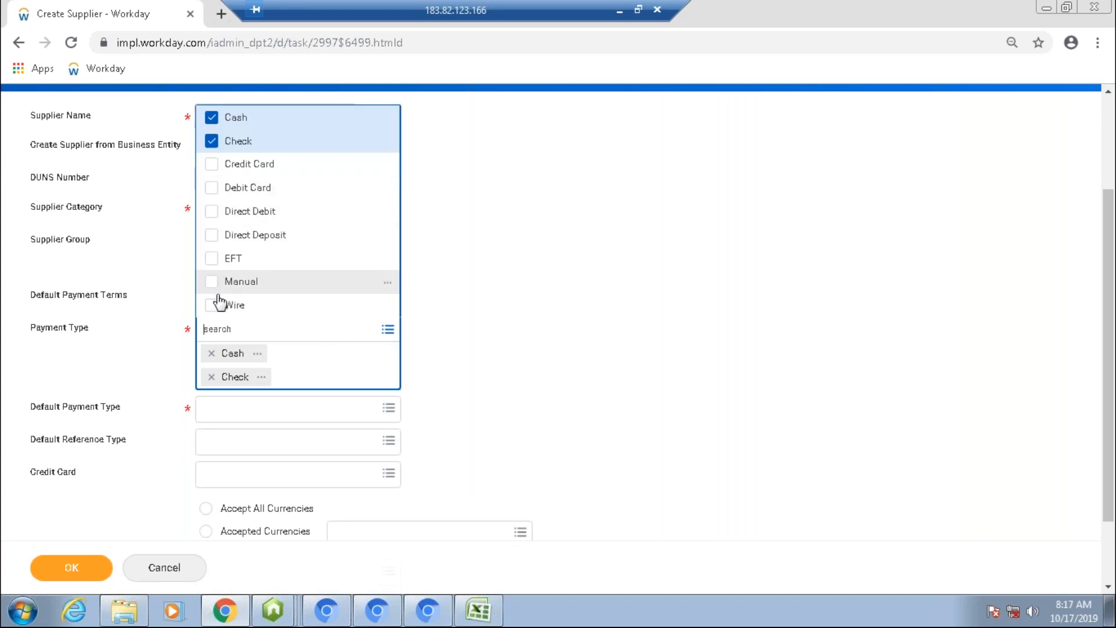
{"action": "left_click", "coordinate": [212, 258]}
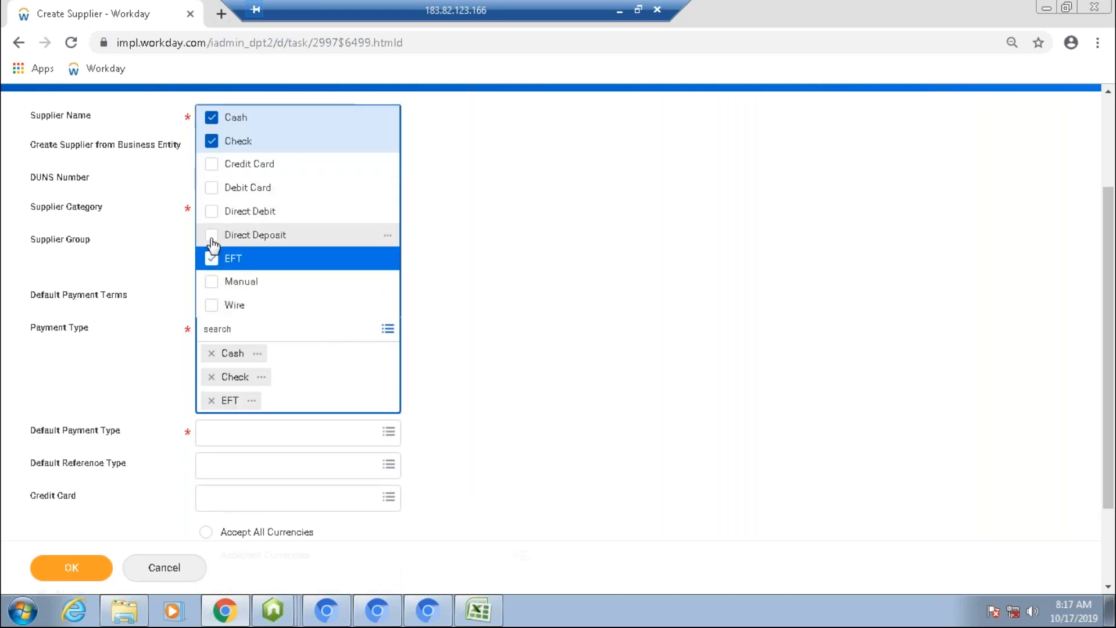
{"action": "left_click", "coordinate": [211, 235]}
{"action": "left_click", "coordinate": [211, 306]}
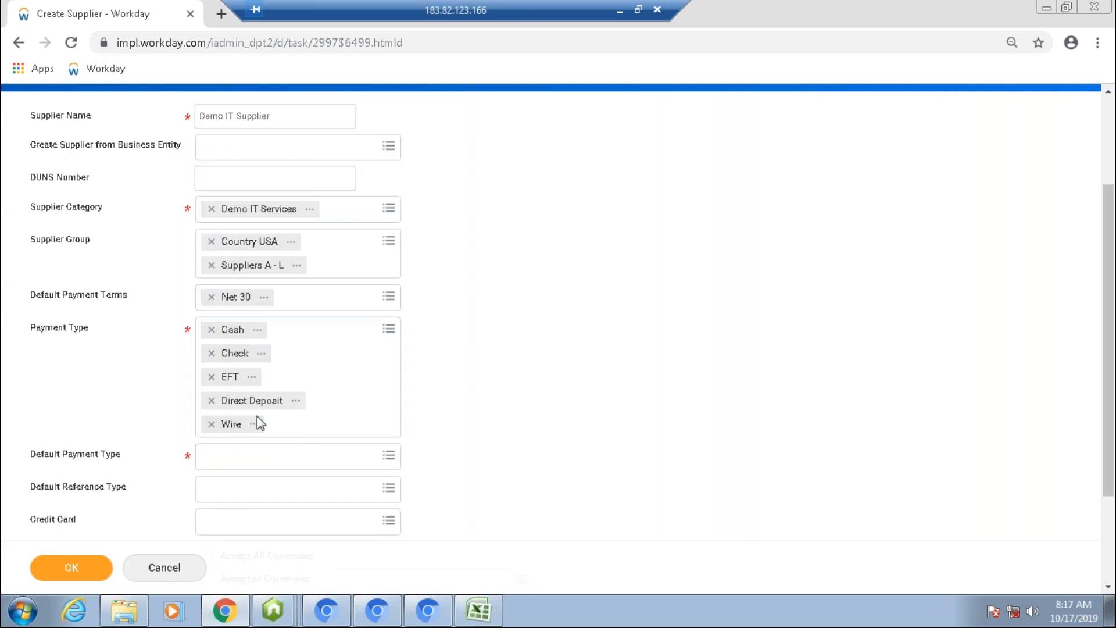
{"action": "left_click", "coordinate": [232, 456]}
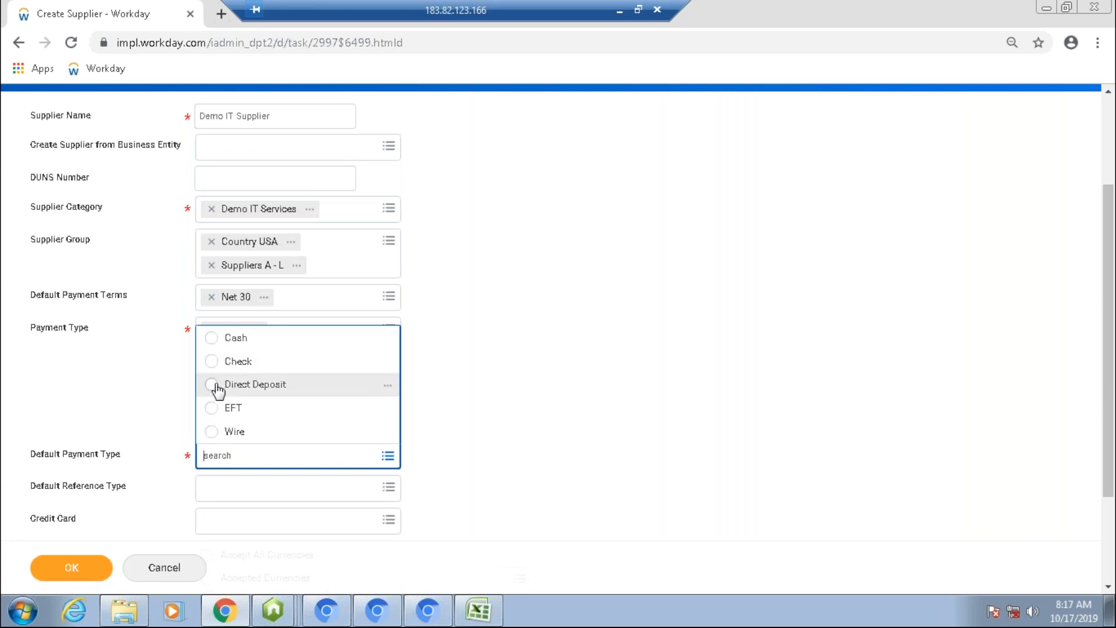
{"action": "left_click", "coordinate": [216, 385]}
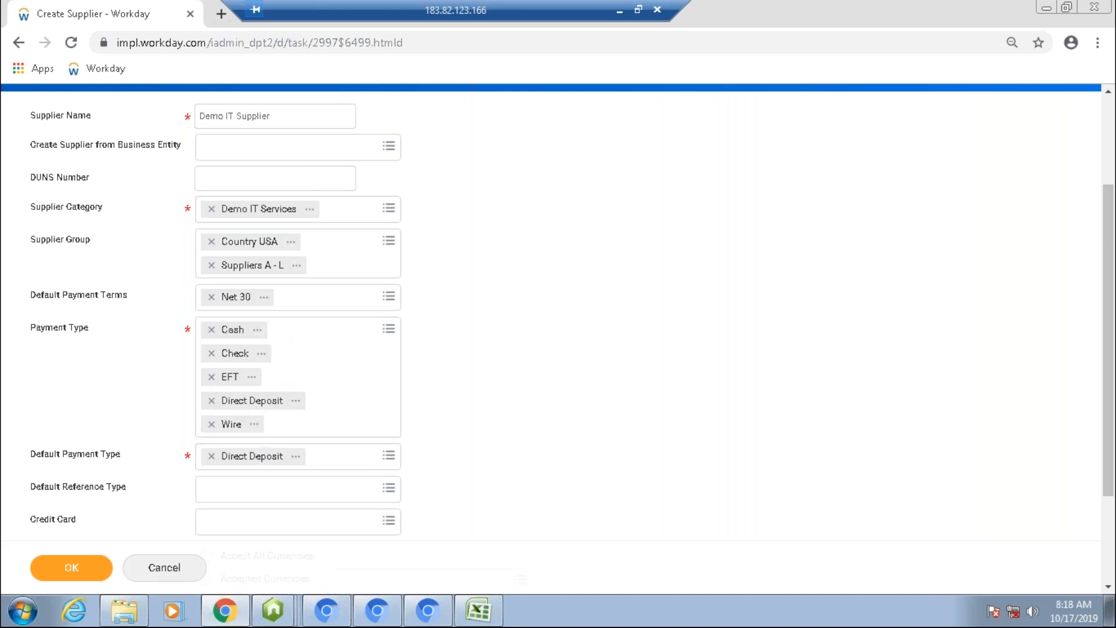
{"action": "scroll", "coordinate": [552, 314], "scroll_direction": "down", "scroll_amount": 1}
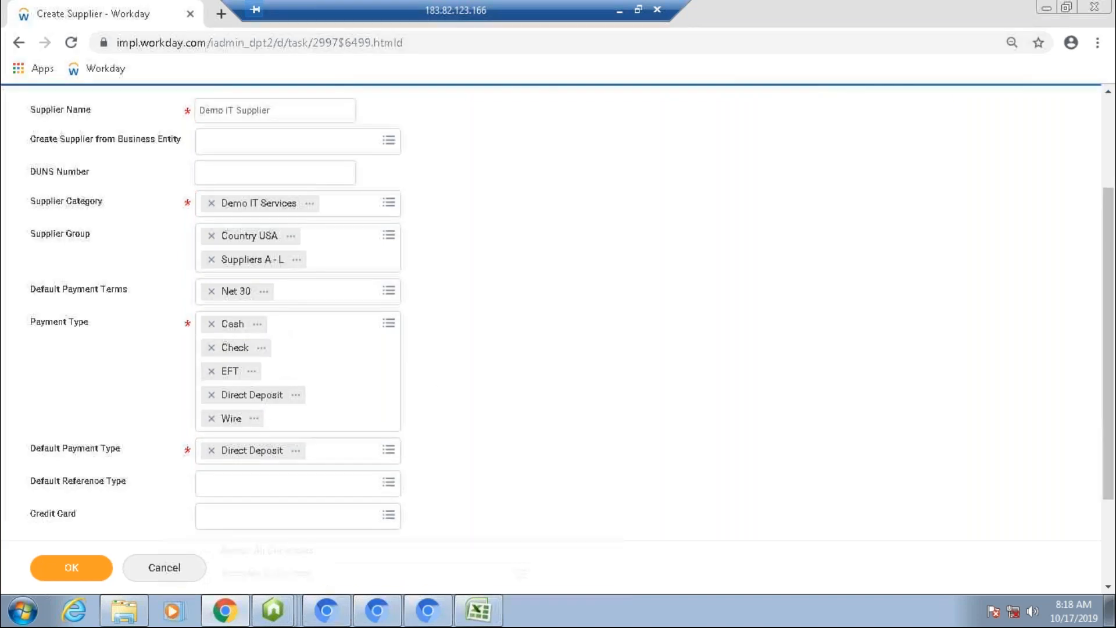
{"action": "scroll", "coordinate": [174, 399], "scroll_direction": "down", "scroll_amount": 3}
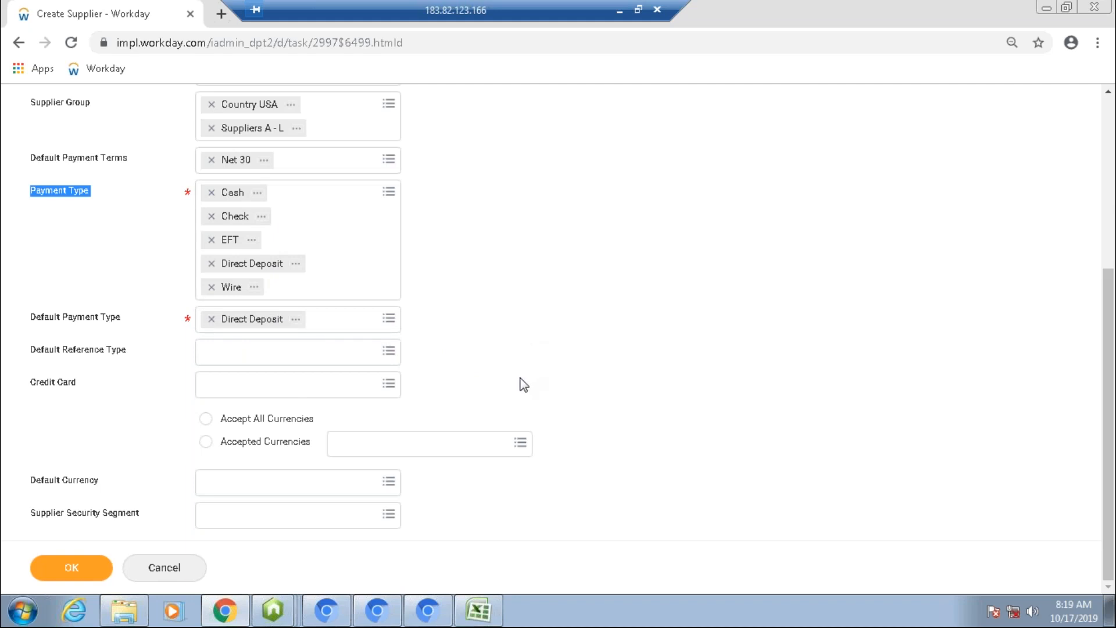
{"action": "left_click_drag", "start_coordinate": [300, 412], "coordinate": [382, 409]}
{"action": "left_click", "coordinate": [382, 409]}
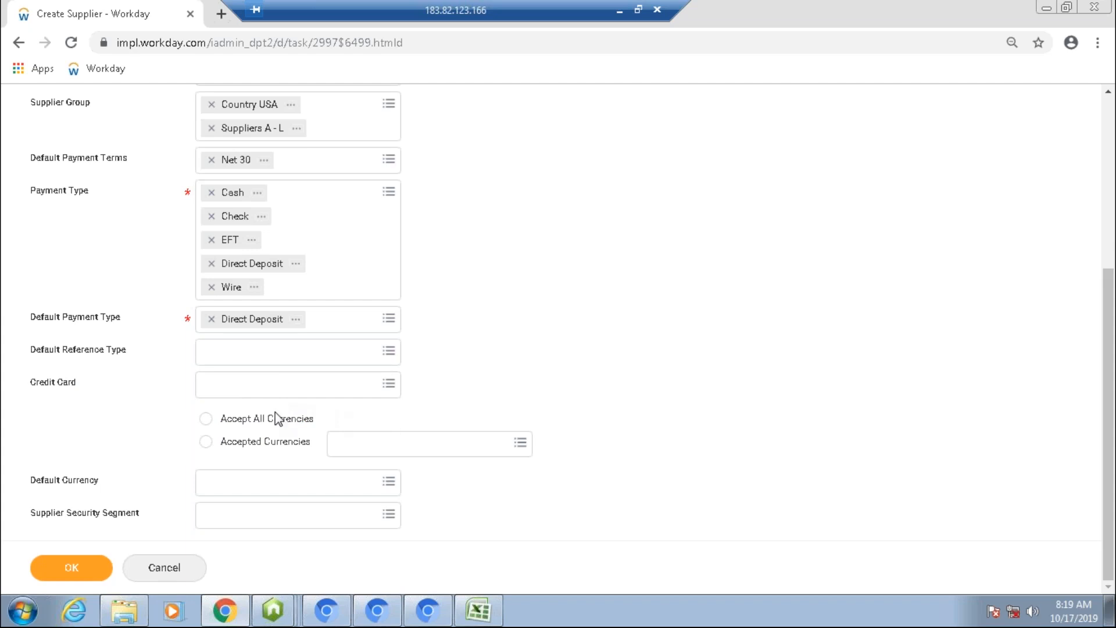
Step: Choose specific accepted currencies and add USD as the accepted currency
{"action": "left_click", "coordinate": [250, 428]}
{"action": "left_click", "coordinate": [265, 442]}
{"action": "left_click", "coordinate": [372, 445]}
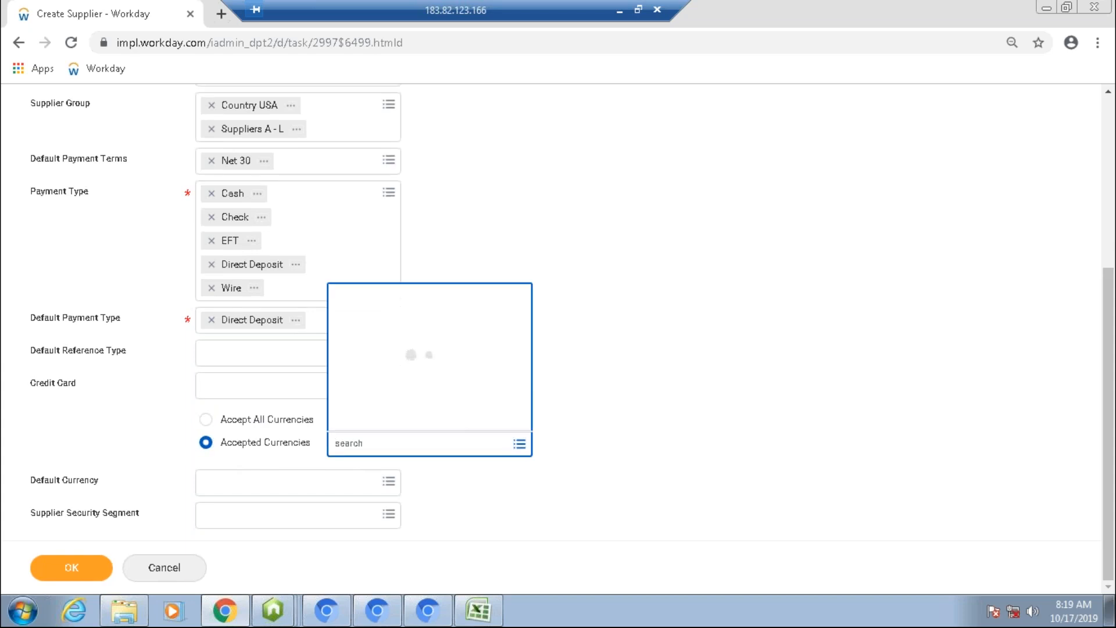
{"action": "type", "text": "usd"}
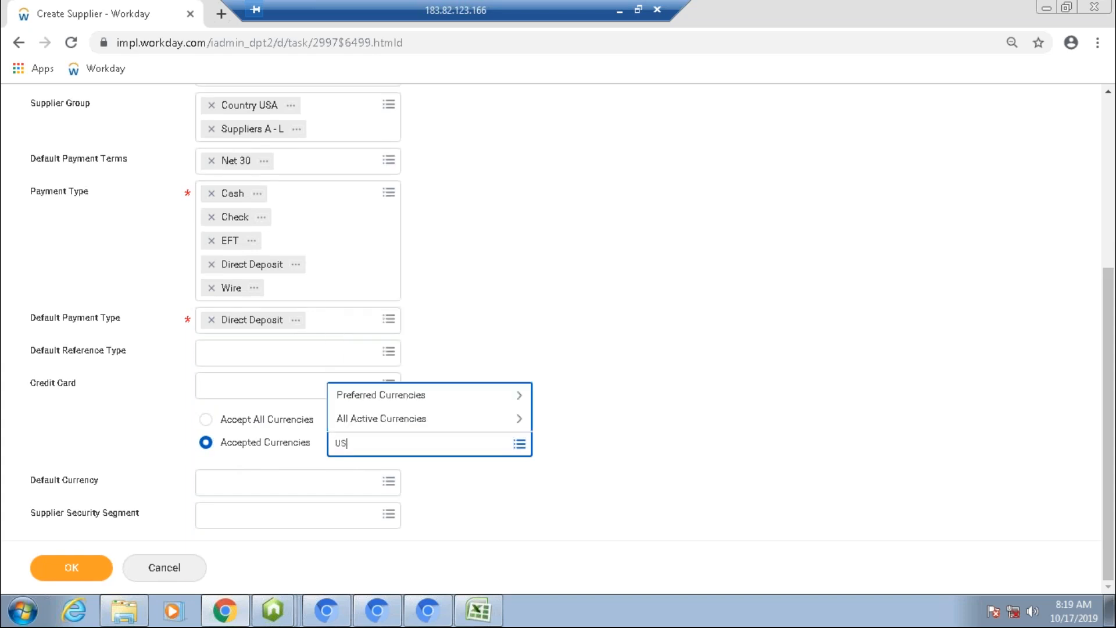
{"action": "key", "text": "Return"}
{"action": "left_click", "coordinate": [615, 436]}
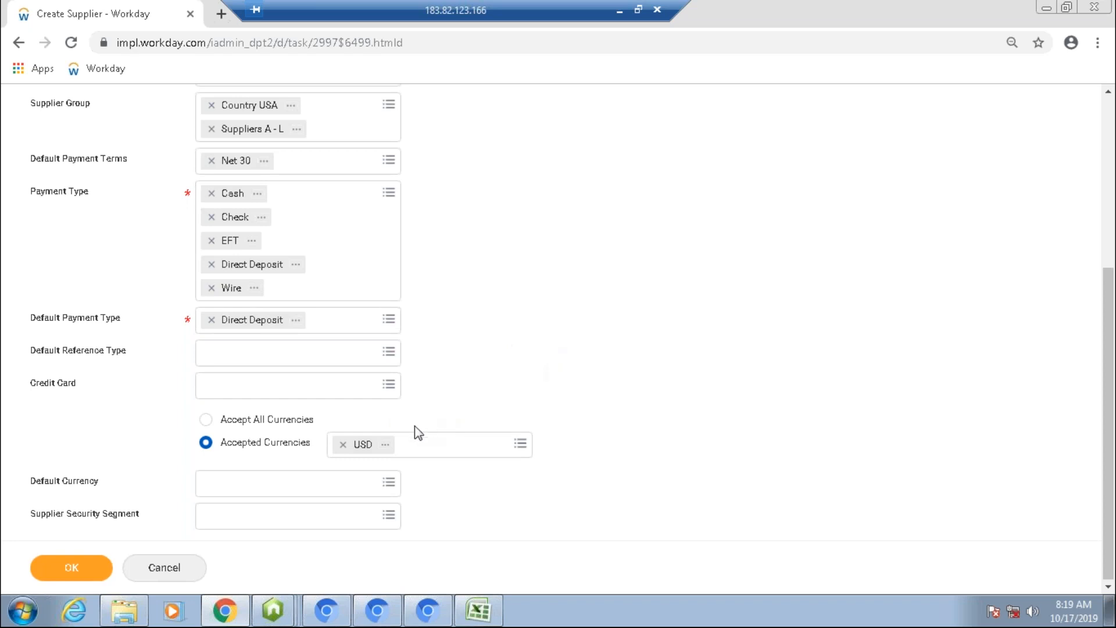
Step: Switch the supplier to accept all currencies and set the default currency to USD
{"action": "left_click", "coordinate": [280, 419]}
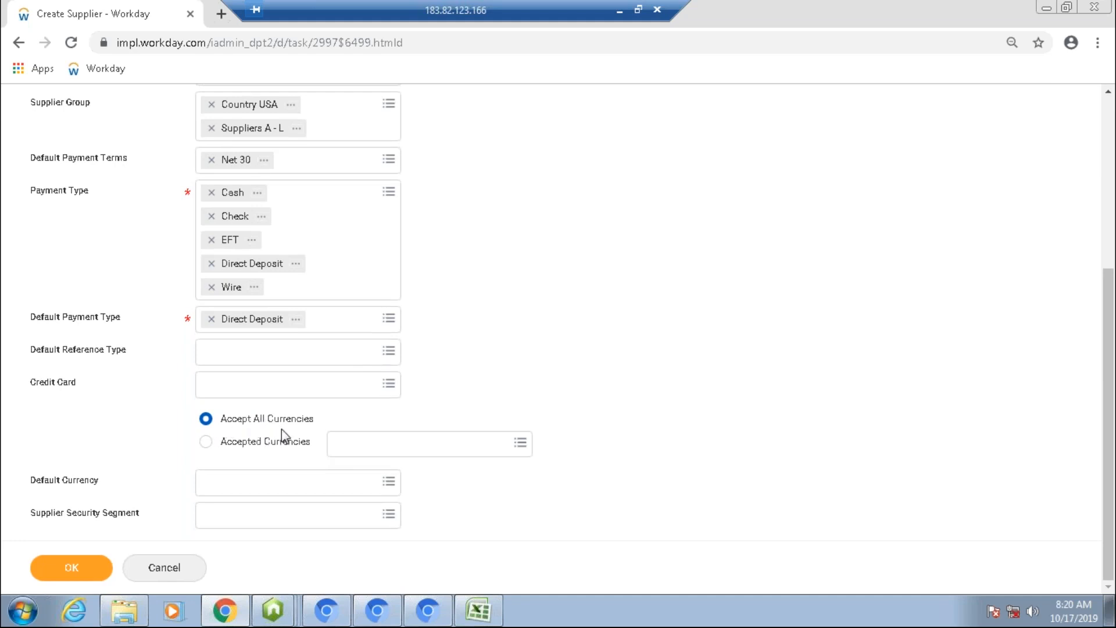
{"action": "left_click", "coordinate": [262, 490]}
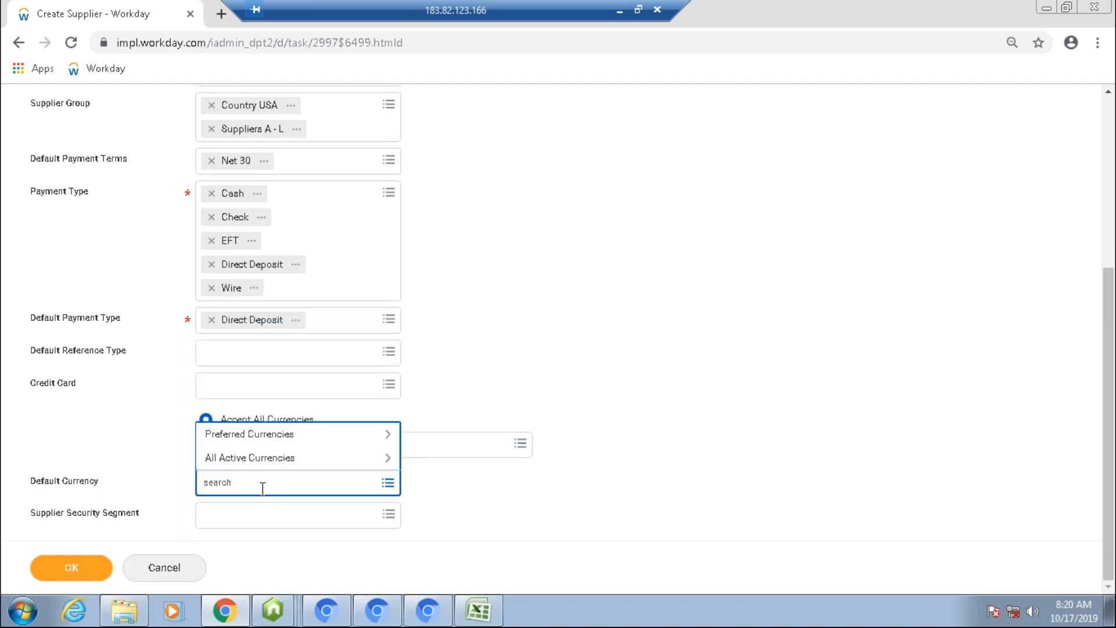
{"action": "type", "text": "USD"}
{"action": "key", "text": "Return"}
{"action": "left_click", "coordinate": [468, 497]}
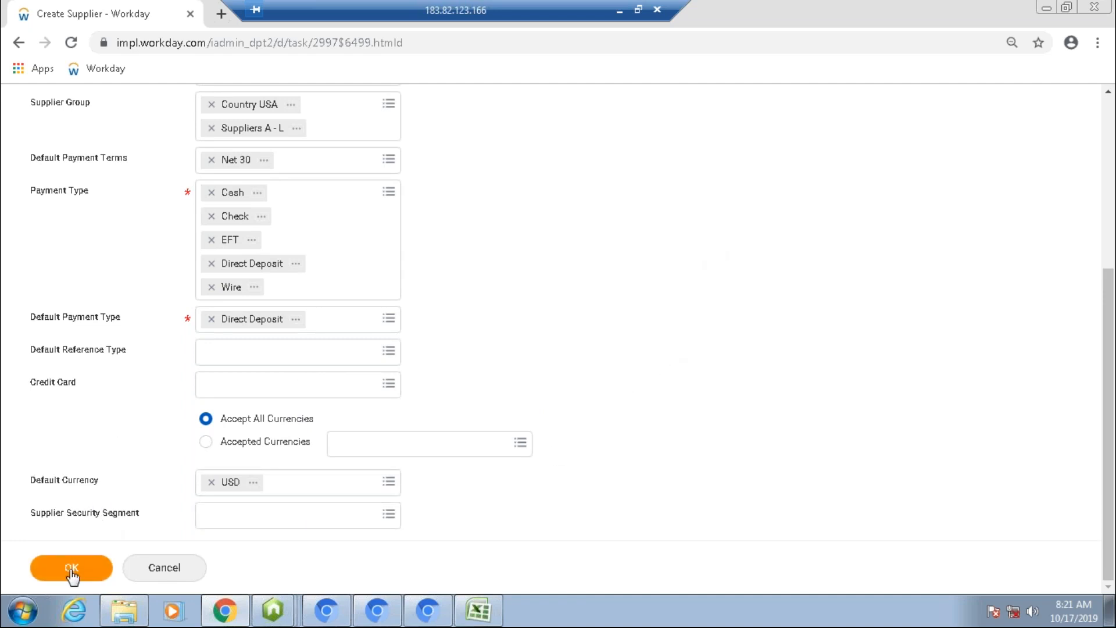
Step: Review the filled-in supplier fields and confirm the initial Create Supplier form
{"action": "scroll", "coordinate": [236, 278], "scroll_direction": "up", "scroll_amount": 5}
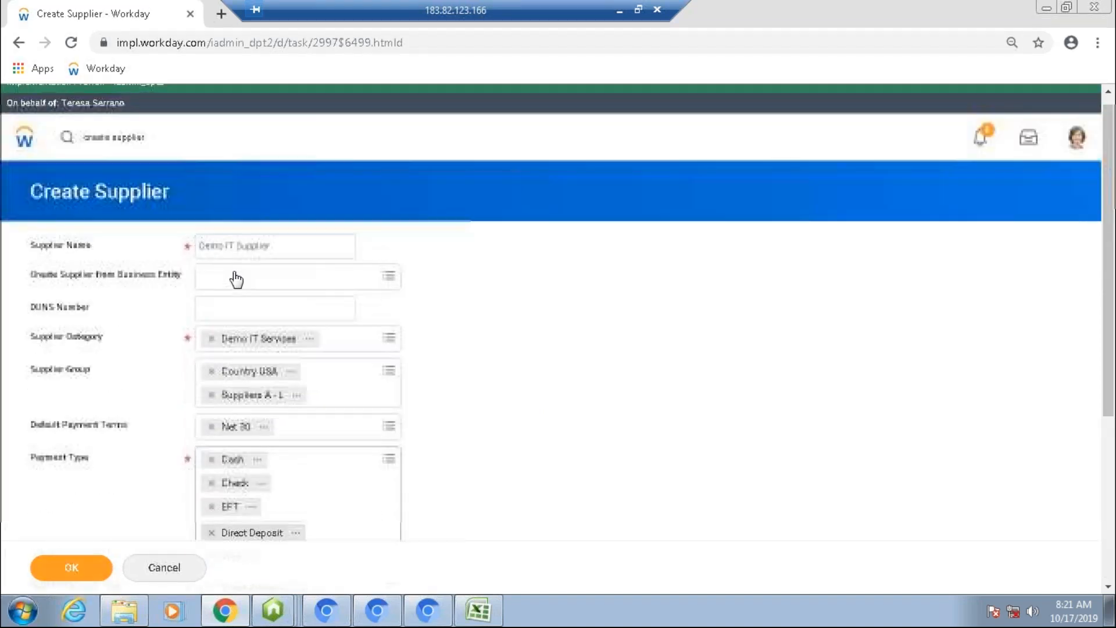
{"action": "scroll", "coordinate": [235, 277], "scroll_direction": "down", "scroll_amount": 3}
{"action": "scroll", "coordinate": [236, 278], "scroll_direction": "down", "scroll_amount": 3}
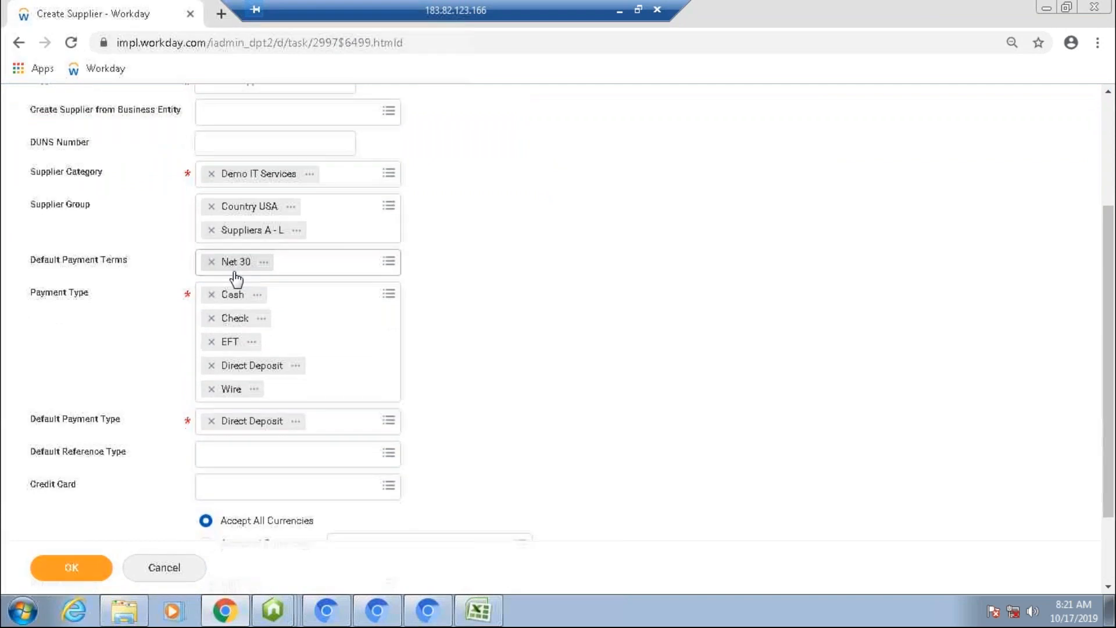
{"action": "scroll", "coordinate": [235, 278], "scroll_direction": "down", "scroll_amount": 1}
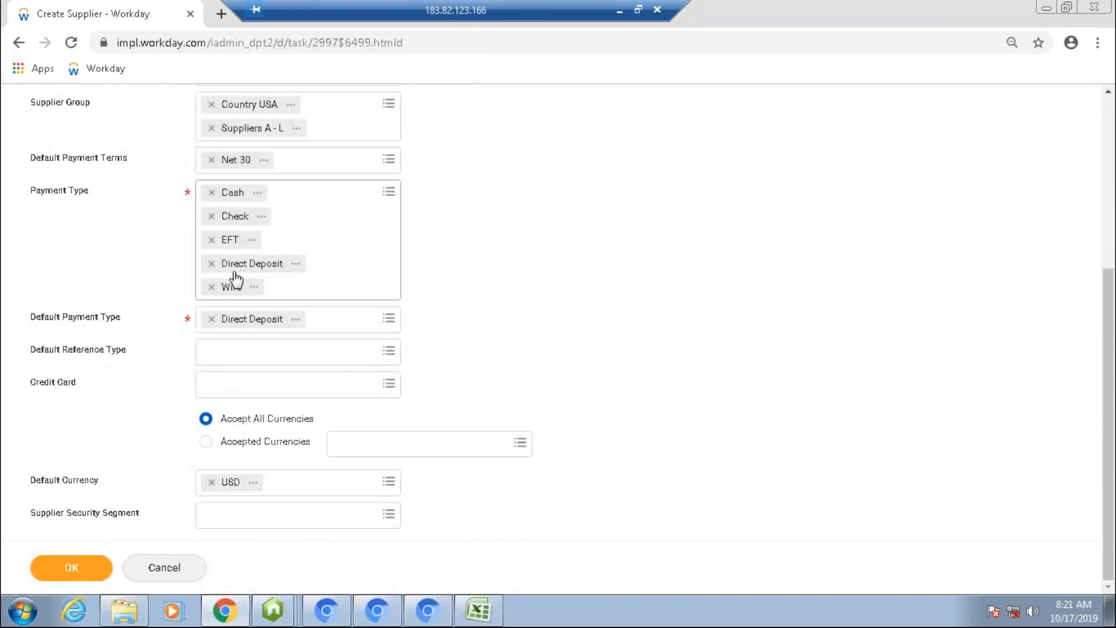
{"action": "scroll", "coordinate": [235, 278], "scroll_direction": "up", "scroll_amount": 3}
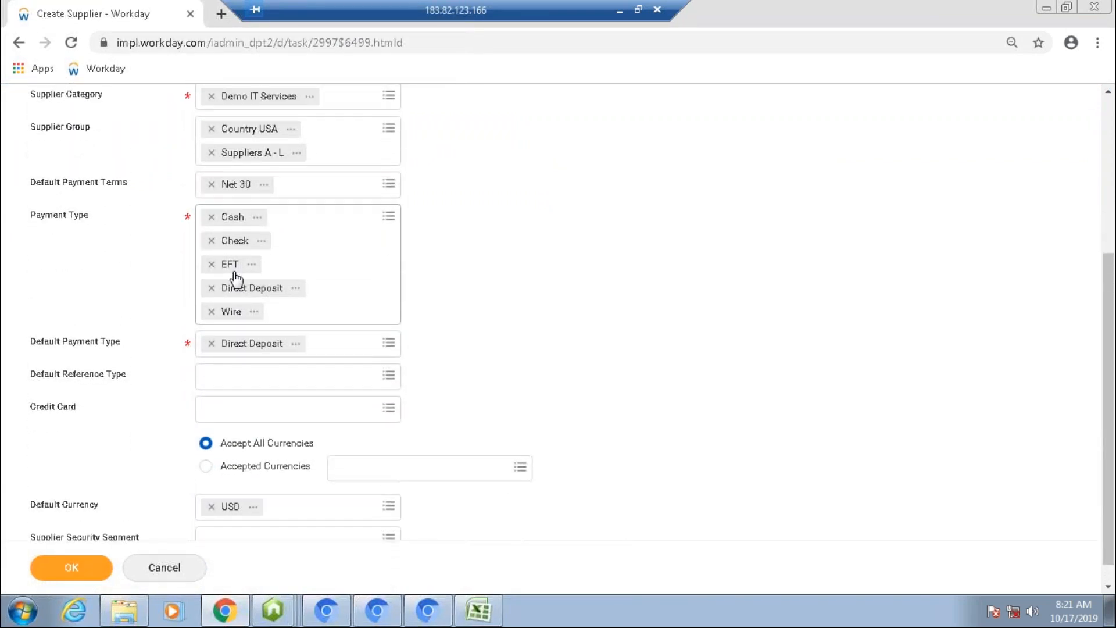
{"action": "scroll", "coordinate": [235, 278], "scroll_direction": "up", "scroll_amount": 5}
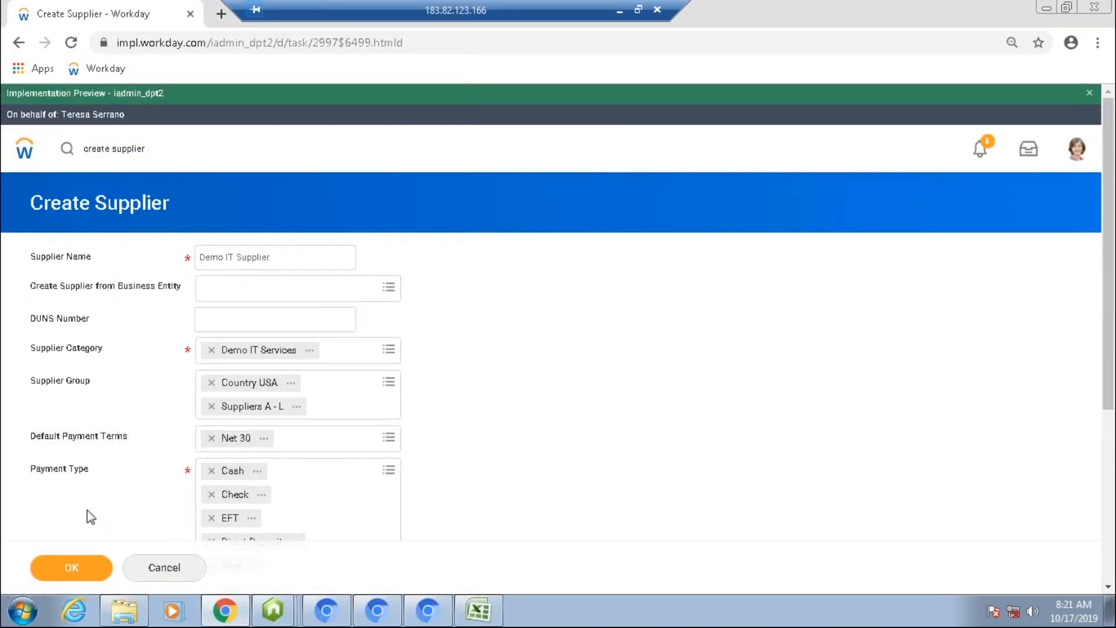
{"action": "scroll", "coordinate": [62, 539], "scroll_direction": "down", "scroll_amount": 5}
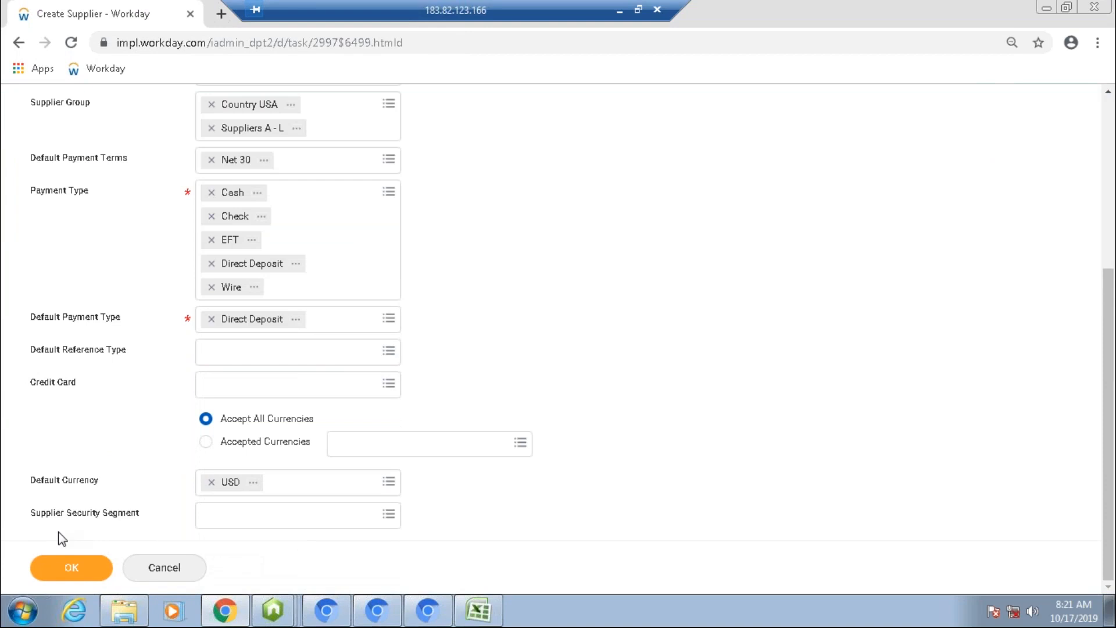
{"action": "left_click", "coordinate": [66, 575]}
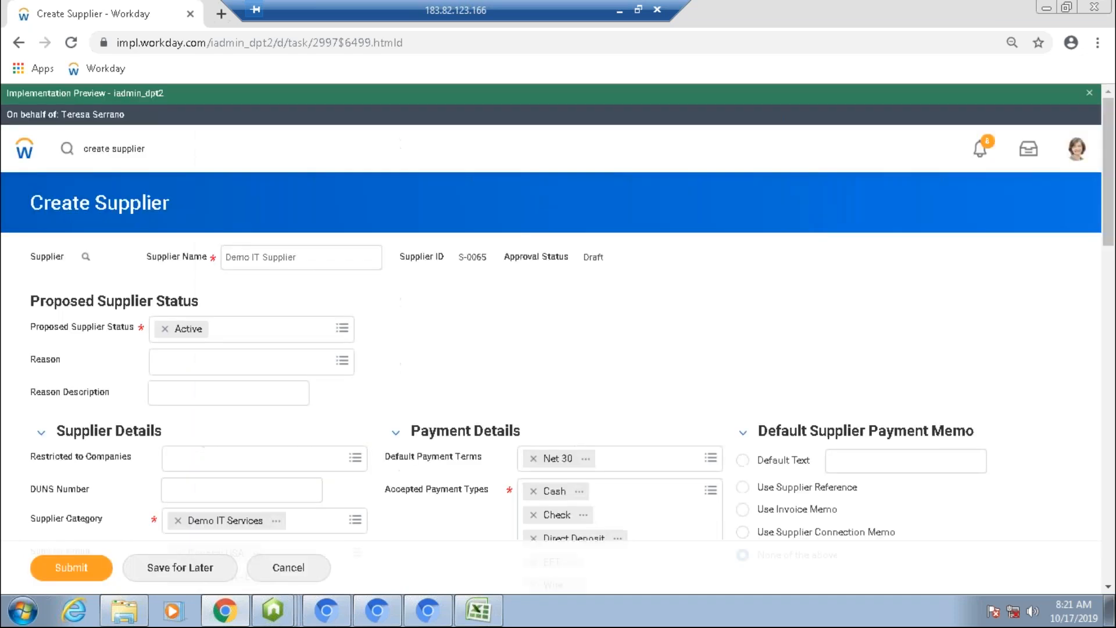
Step: Add a contact address for the supplier and enter Strt 1 as address line 1
{"action": "scroll", "coordinate": [551, 337], "scroll_direction": "down", "scroll_amount": 2}
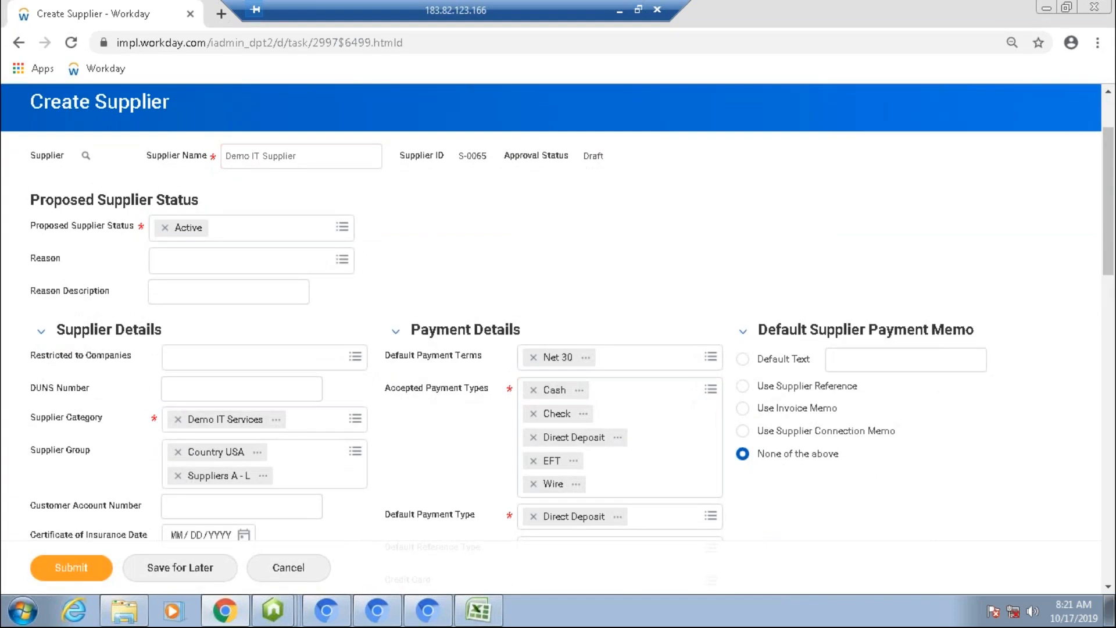
{"action": "left_click_drag", "start_coordinate": [1110, 194], "coordinate": [1112, 256]}
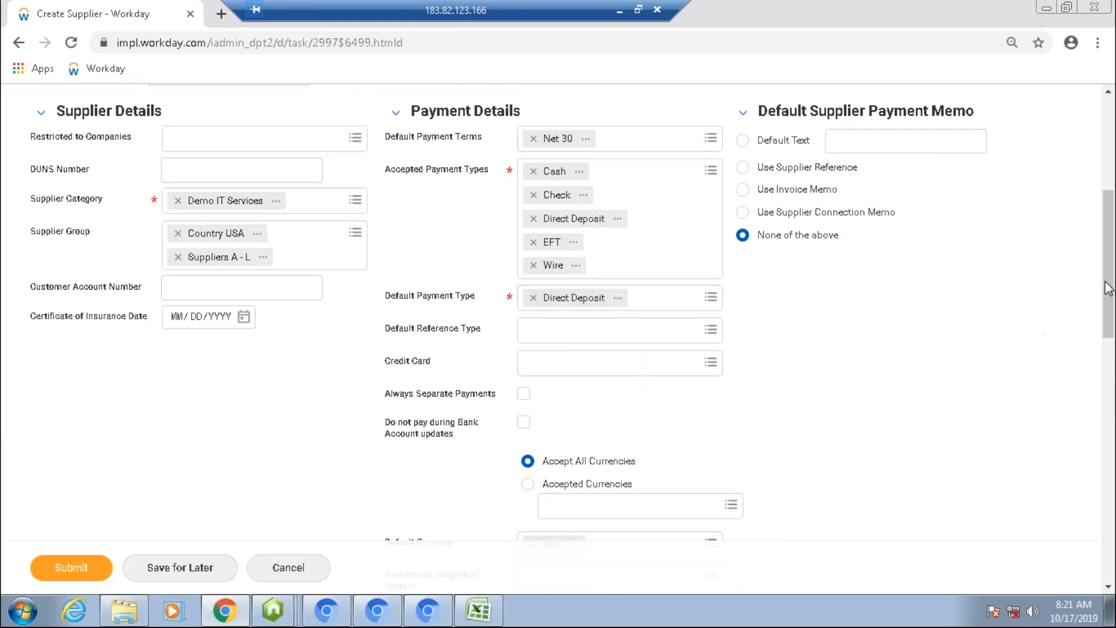
{"action": "left_click_drag", "start_coordinate": [1110, 291], "coordinate": [1110, 389]}
{"action": "scroll", "coordinate": [1110, 384], "scroll_direction": "down", "scroll_amount": 2}
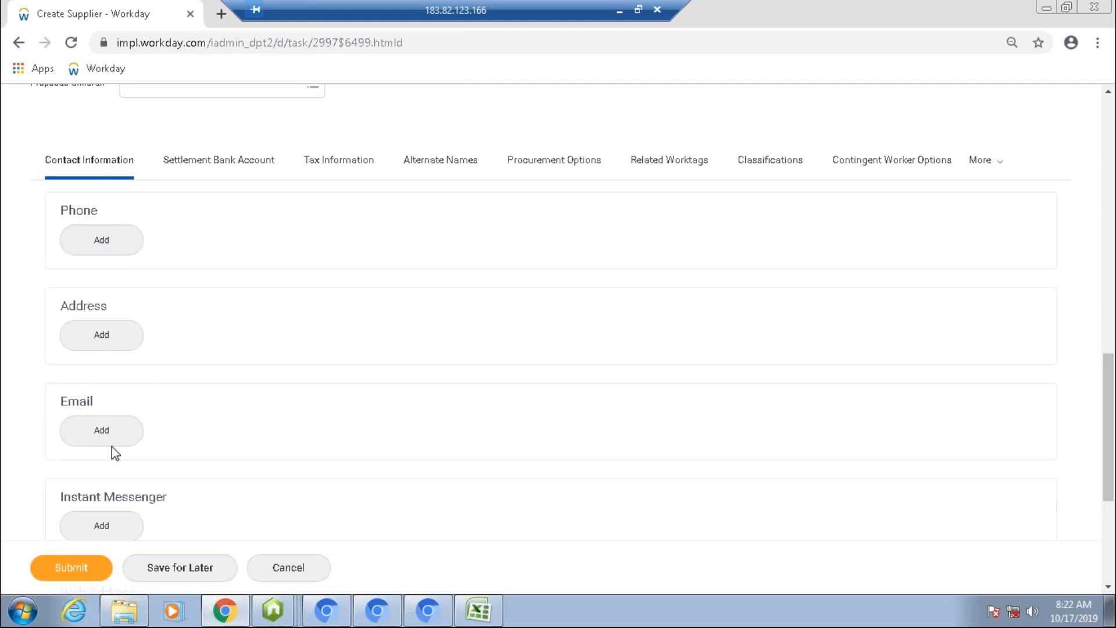
{"action": "left_click", "coordinate": [102, 330]}
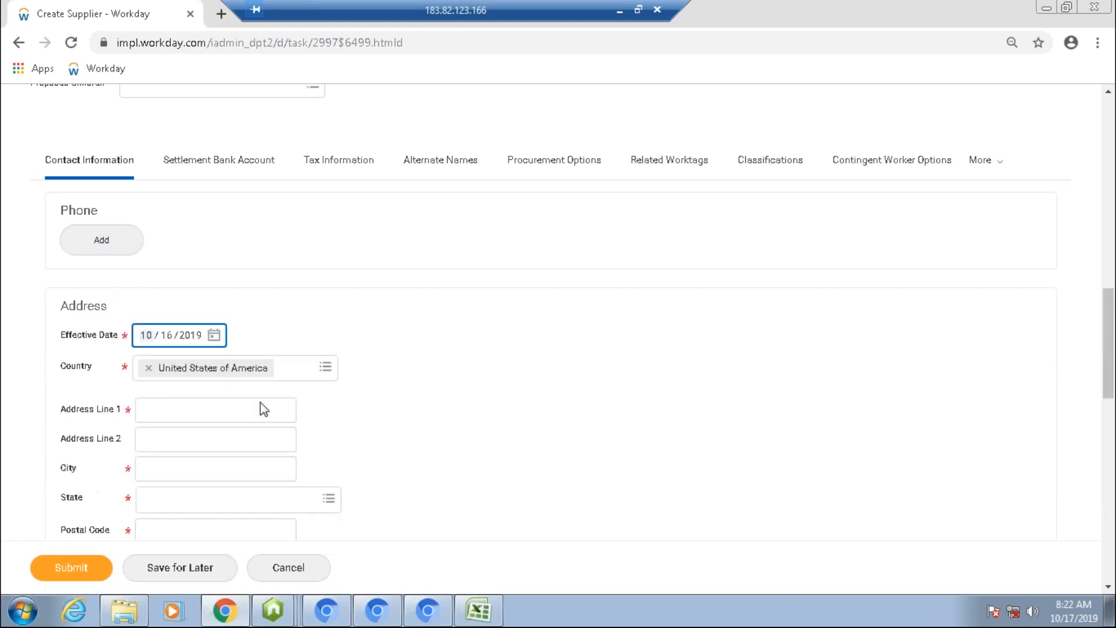
{"action": "left_click", "coordinate": [185, 406]}
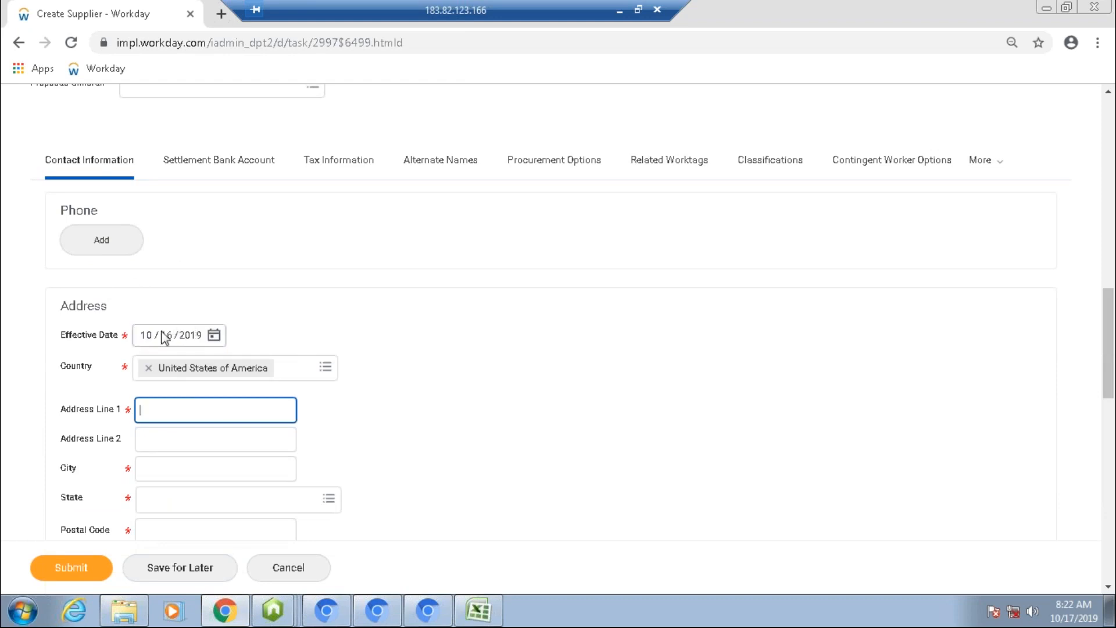
{"action": "left_click", "coordinate": [214, 335]}
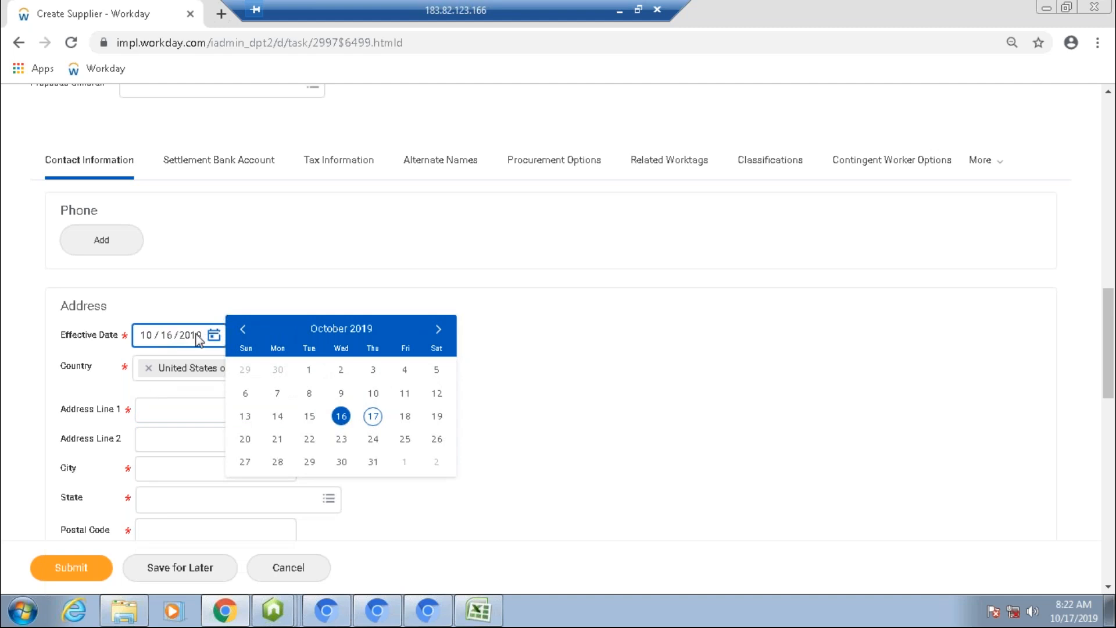
{"action": "left_click", "coordinate": [151, 407]}
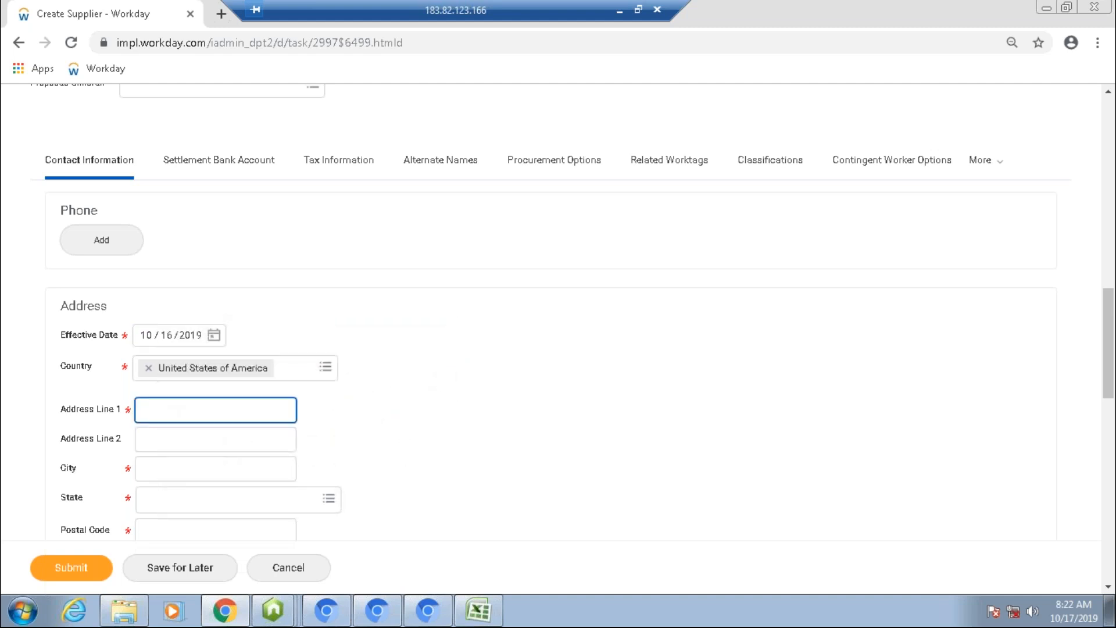
{"action": "type", "text": "Strt 1"}
Step: Enter Main Apartment as address line 2 and New York as the city
{"action": "left_click", "coordinate": [162, 448]}
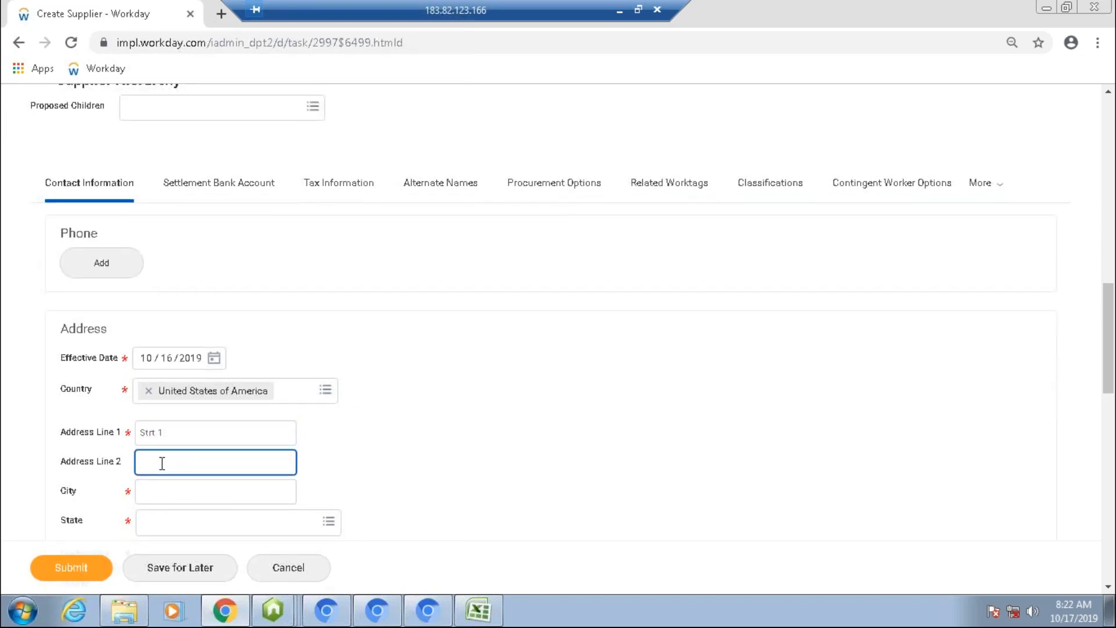
{"action": "type", "text": "Main Apartmenet"}
{"action": "key", "text": "Tab"}
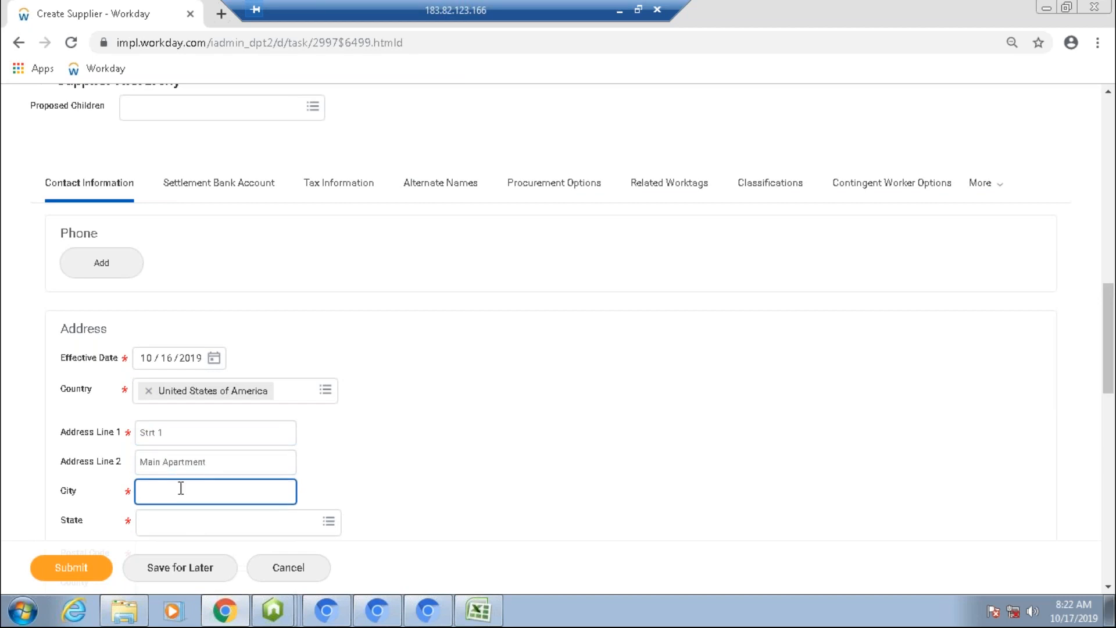
{"action": "type", "text": "New York"}
{"action": "key", "text": "Tab"}
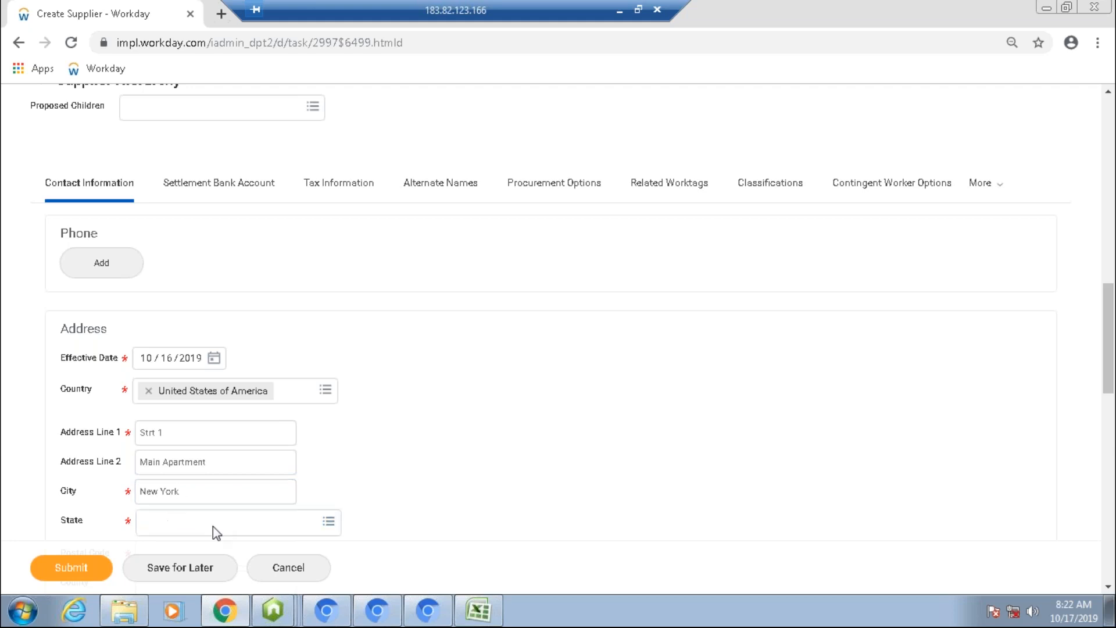
Step: Set the address state to New York
{"action": "left_click", "coordinate": [213, 526]}
{"action": "type", "text": "New york"}
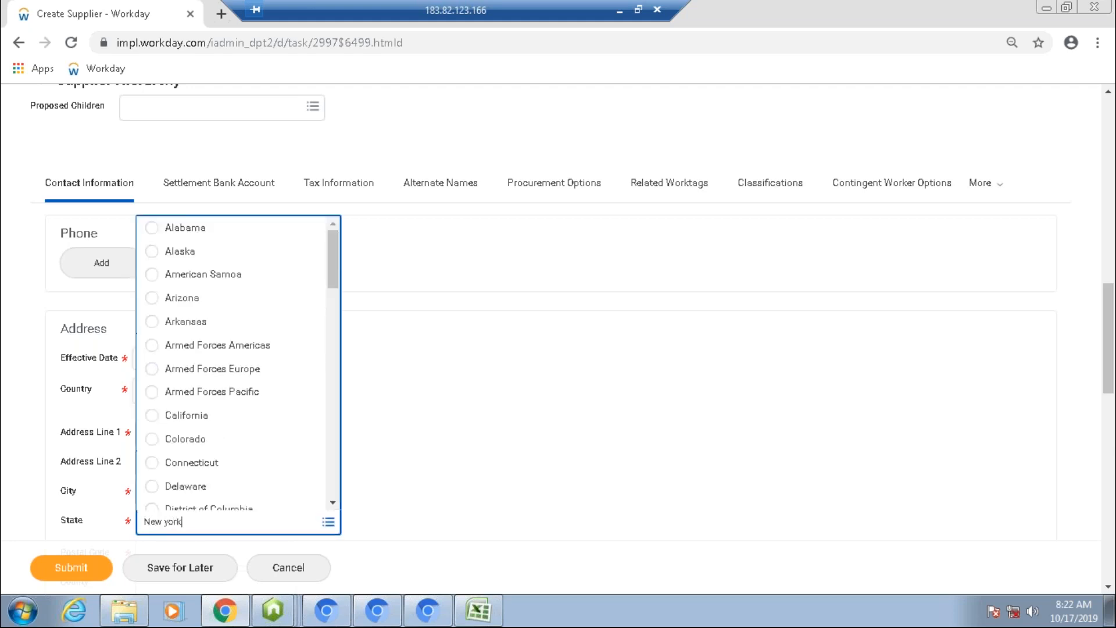
{"action": "key", "text": "Return"}
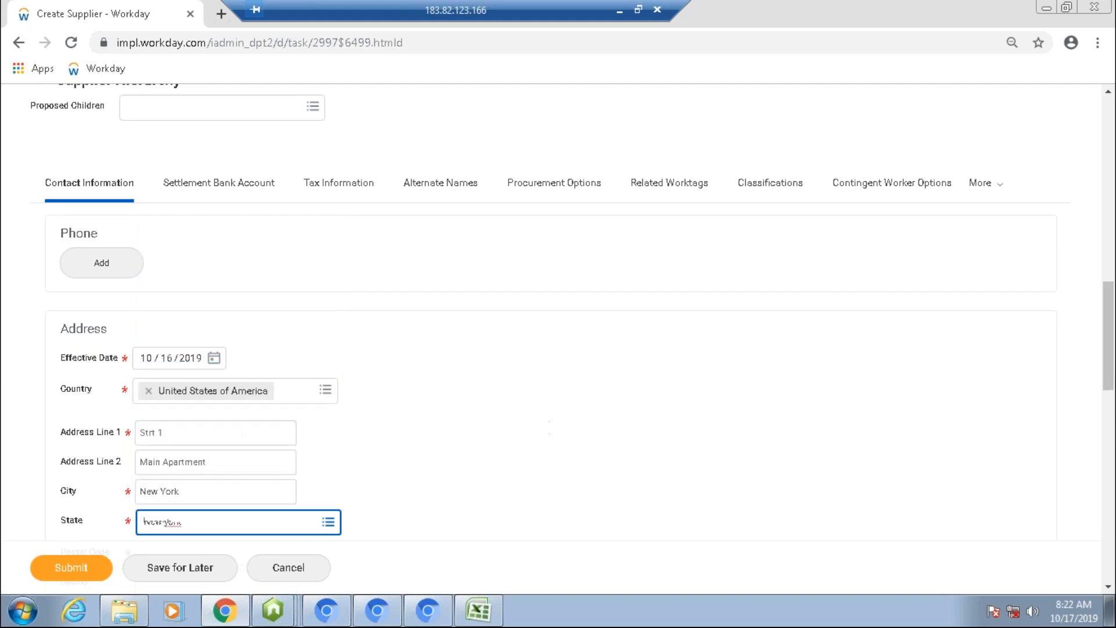
{"action": "left_click", "coordinate": [421, 479]}
{"action": "scroll", "coordinate": [421, 479], "scroll_direction": "down", "scroll_amount": 2}
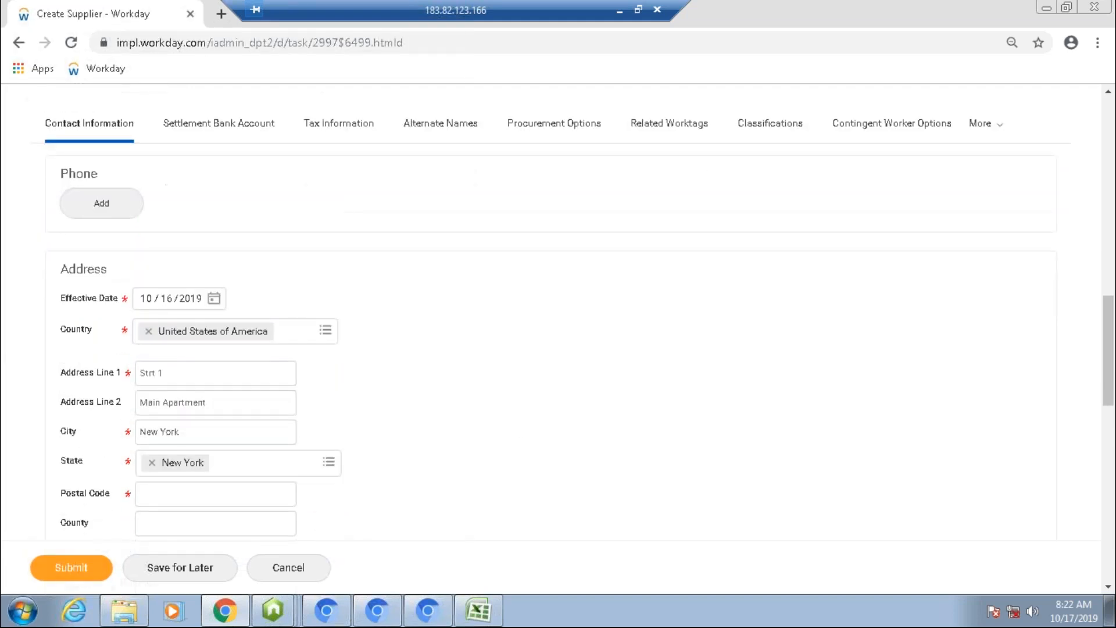
Step: Set the postal code to 10018 and mark the address as primary
{"action": "left_click", "coordinate": [233, 431]}
{"action": "type", "text": "1018"}
{"action": "left_click", "coordinate": [242, 492]}
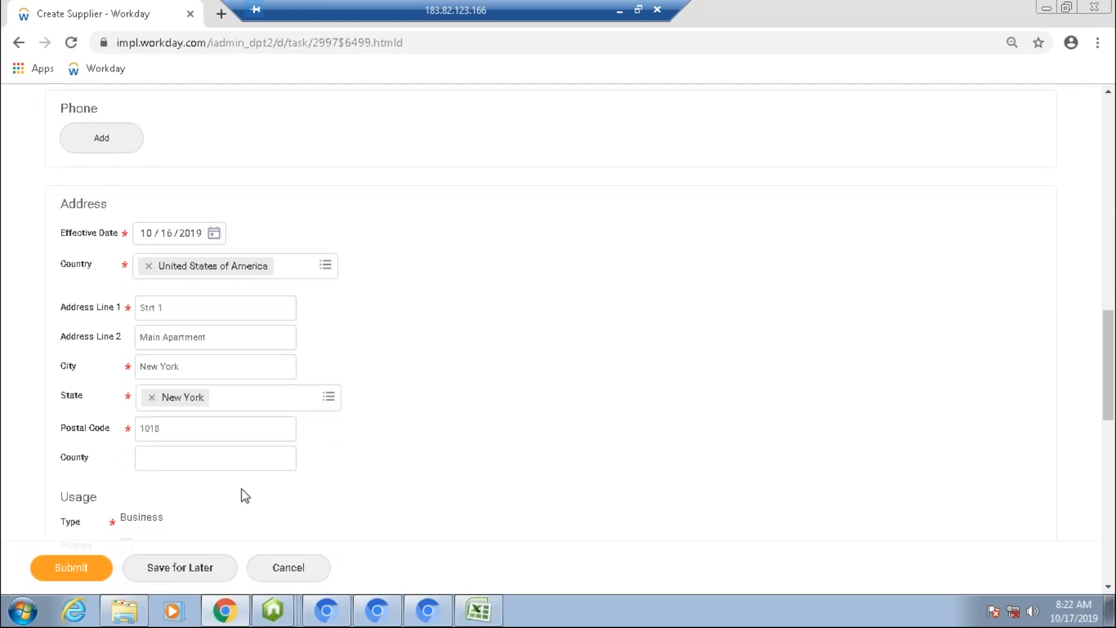
{"action": "scroll", "coordinate": [241, 492], "scroll_direction": "down", "scroll_amount": 1}
{"action": "left_click", "coordinate": [152, 350]}
{"action": "type", "text": "0"}
{"action": "left_click", "coordinate": [197, 417]}
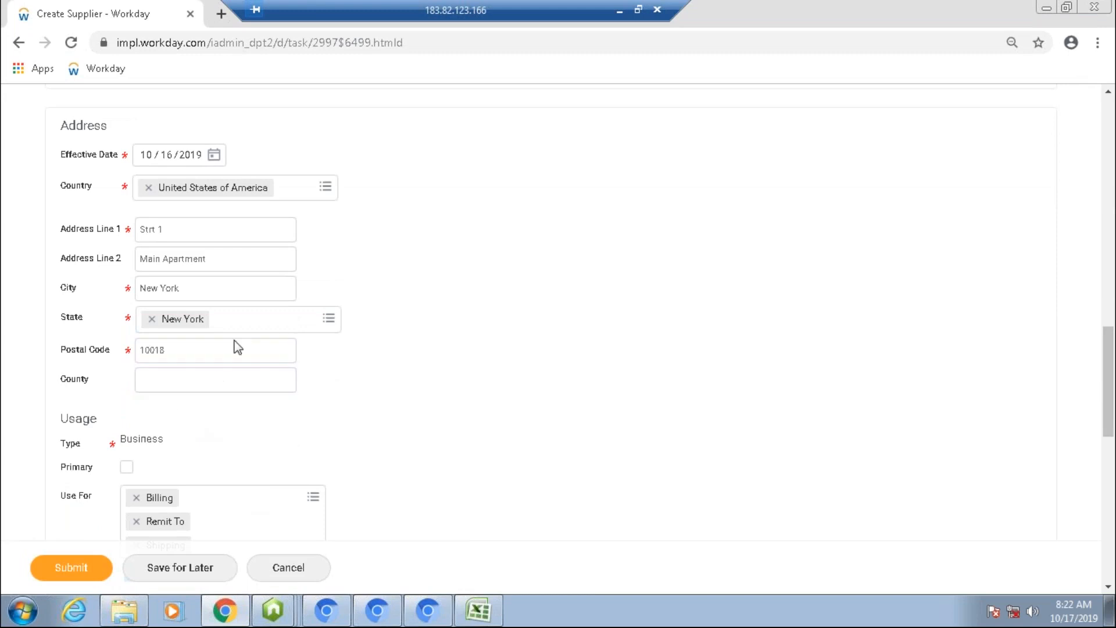
{"action": "left_click", "coordinate": [126, 466]}
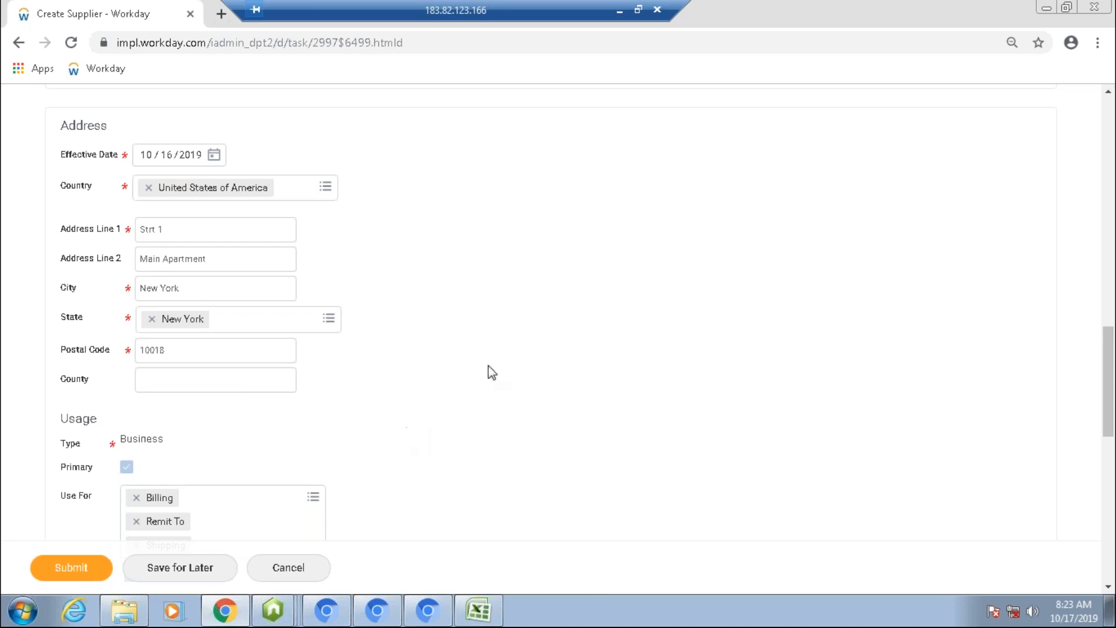
Step: Limit the address's use to Billing and Shipping by removing Remit To
{"action": "scroll", "coordinate": [503, 372], "scroll_direction": "up", "scroll_amount": 2}
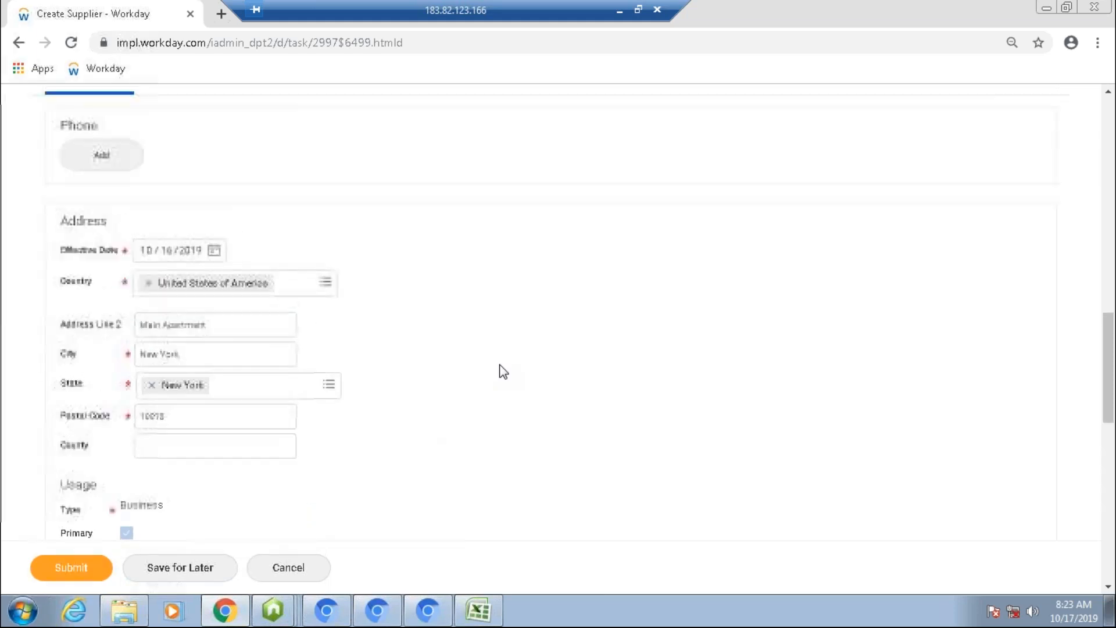
{"action": "scroll", "coordinate": [500, 370], "scroll_direction": "down", "scroll_amount": 4}
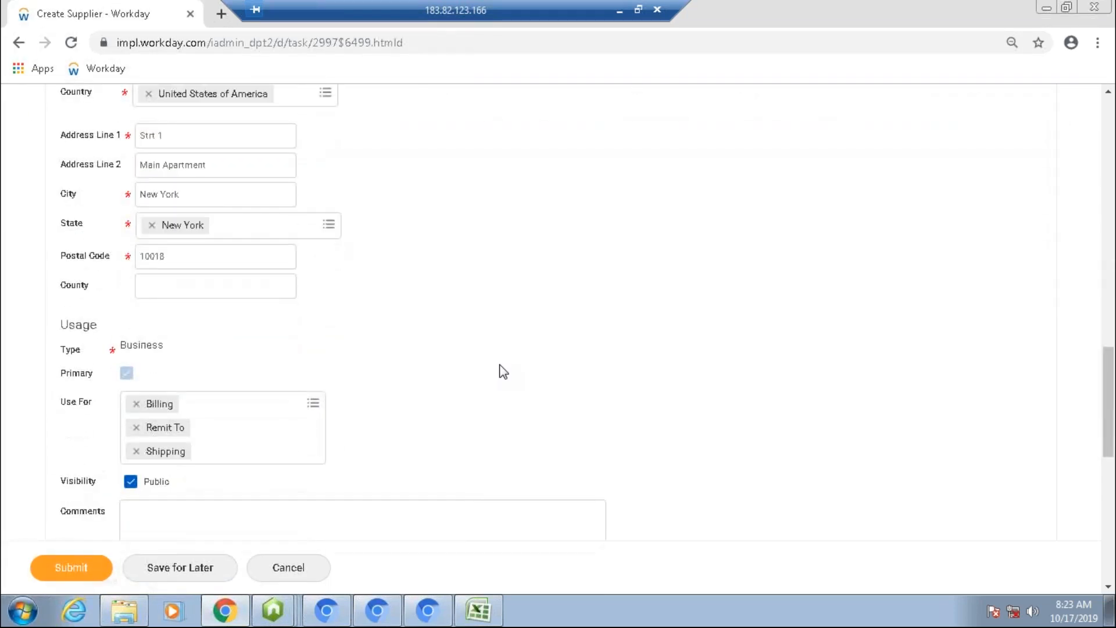
{"action": "scroll", "coordinate": [500, 370], "scroll_direction": "down", "scroll_amount": 1}
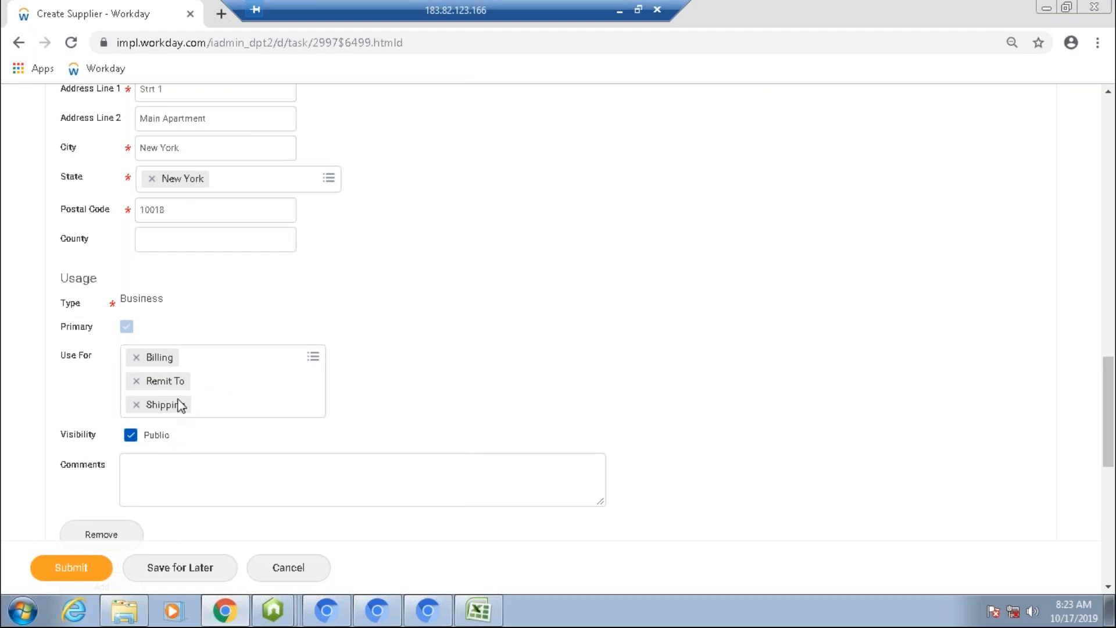
{"action": "left_click", "coordinate": [312, 357]}
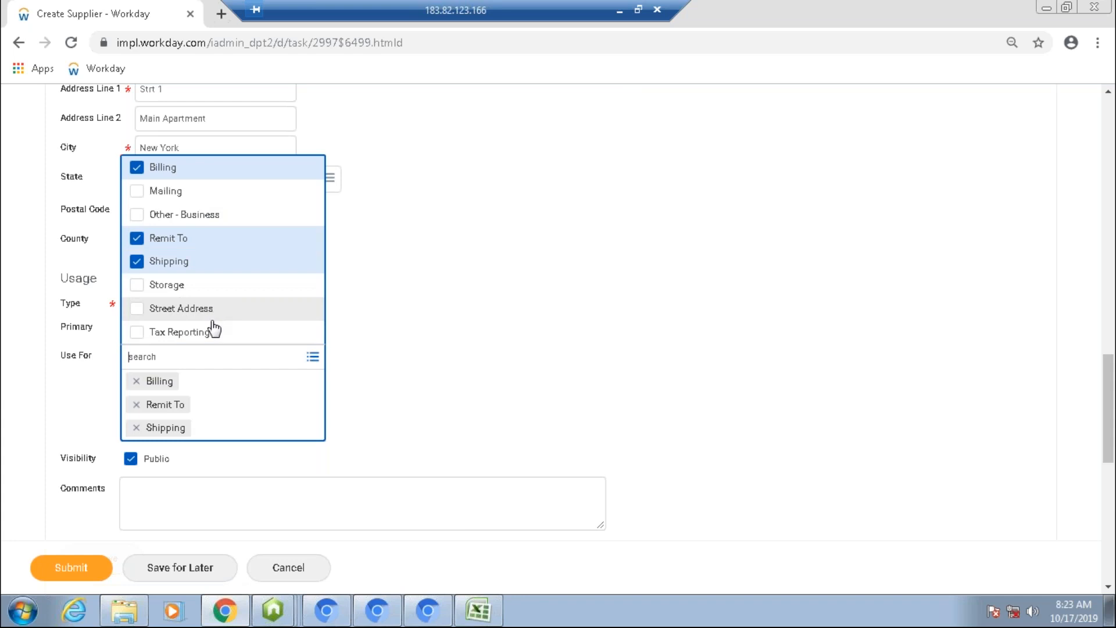
{"action": "left_click", "coordinate": [138, 243]}
{"action": "left_click", "coordinate": [137, 262]}
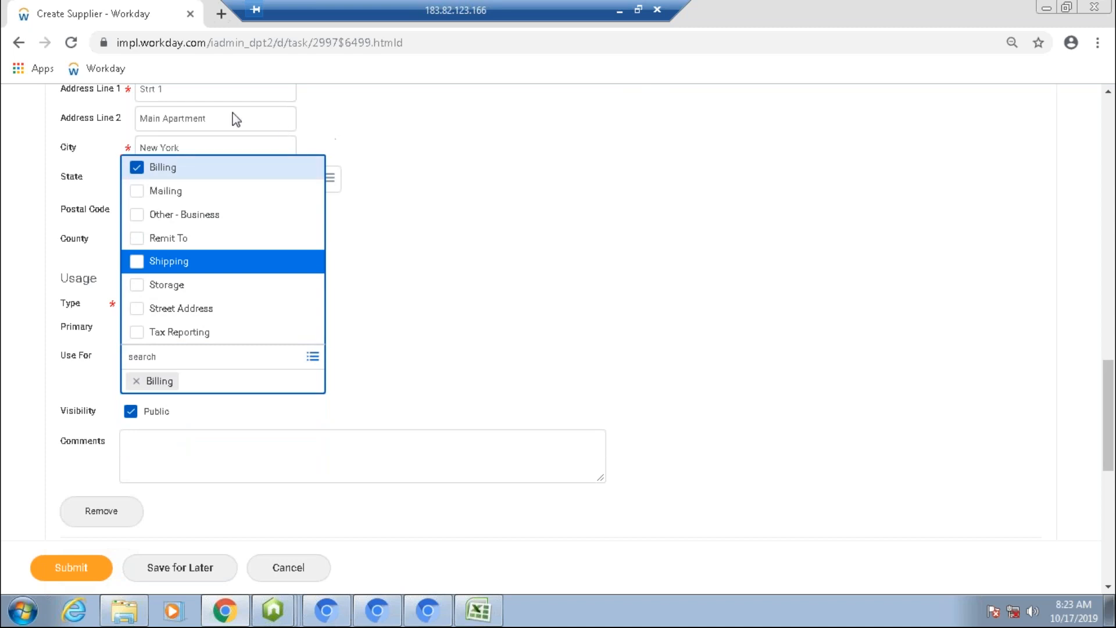
{"action": "left_click", "coordinate": [138, 266]}
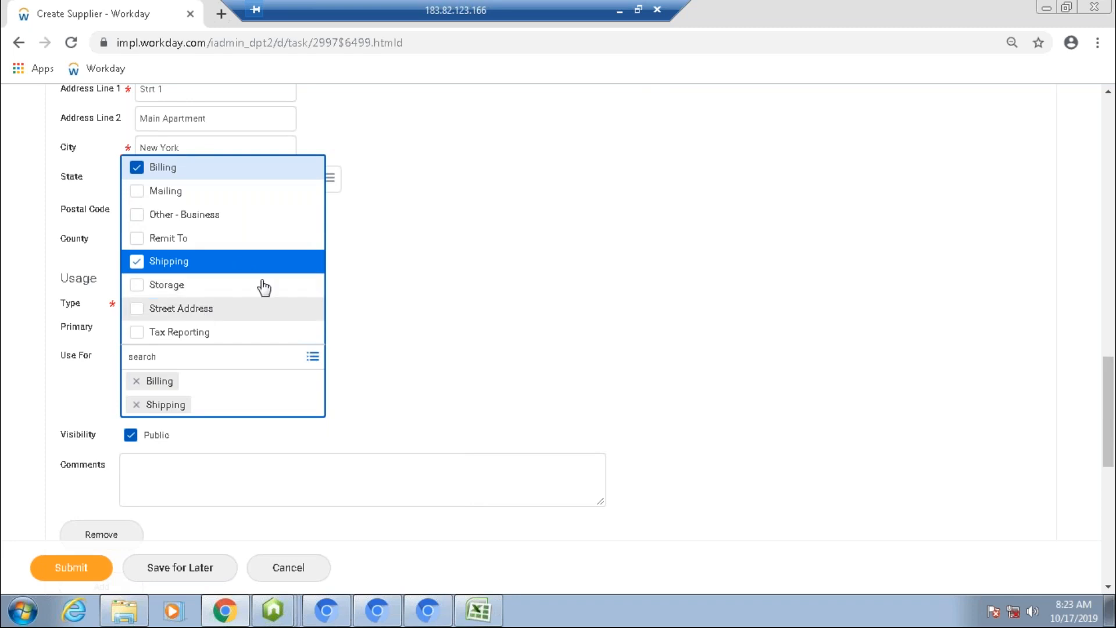
{"action": "left_click", "coordinate": [377, 269]}
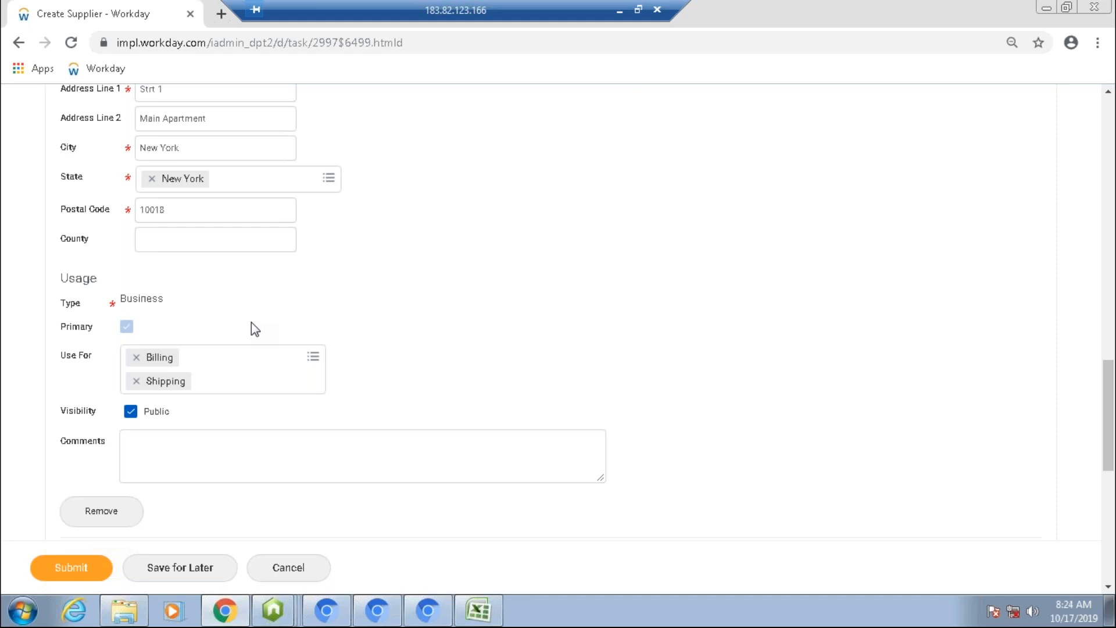
Step: Try to submit the supplier and close the error dialog
{"action": "scroll", "coordinate": [551, 312], "scroll_direction": "up", "scroll_amount": 4}
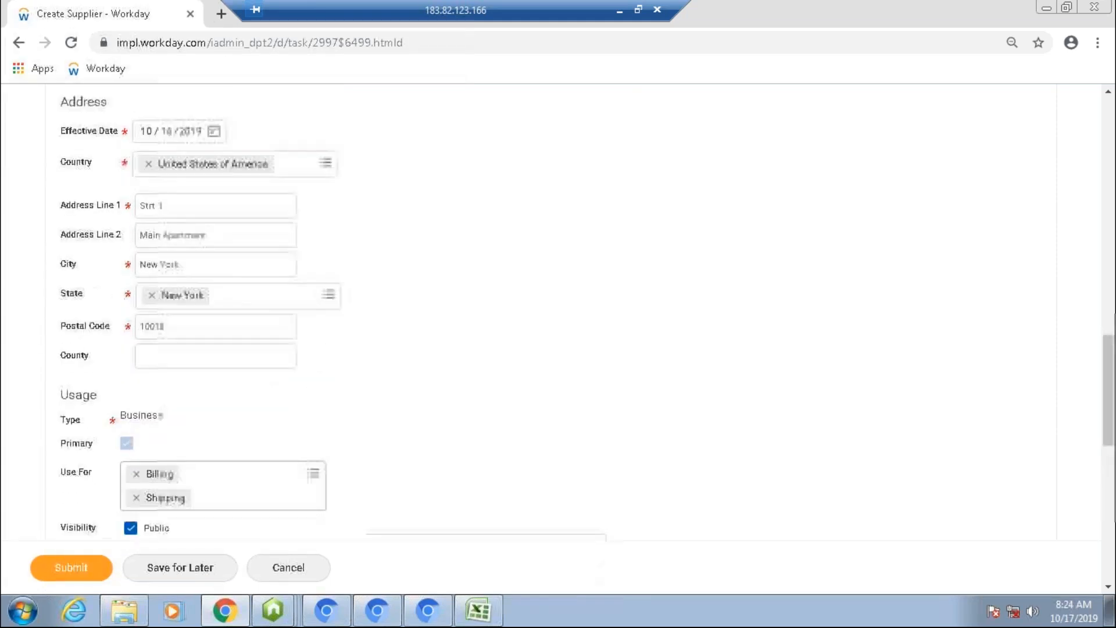
{"action": "scroll", "coordinate": [551, 312], "scroll_direction": "down", "scroll_amount": 5}
{"action": "scroll", "coordinate": [551, 313], "scroll_direction": "down", "scroll_amount": 2}
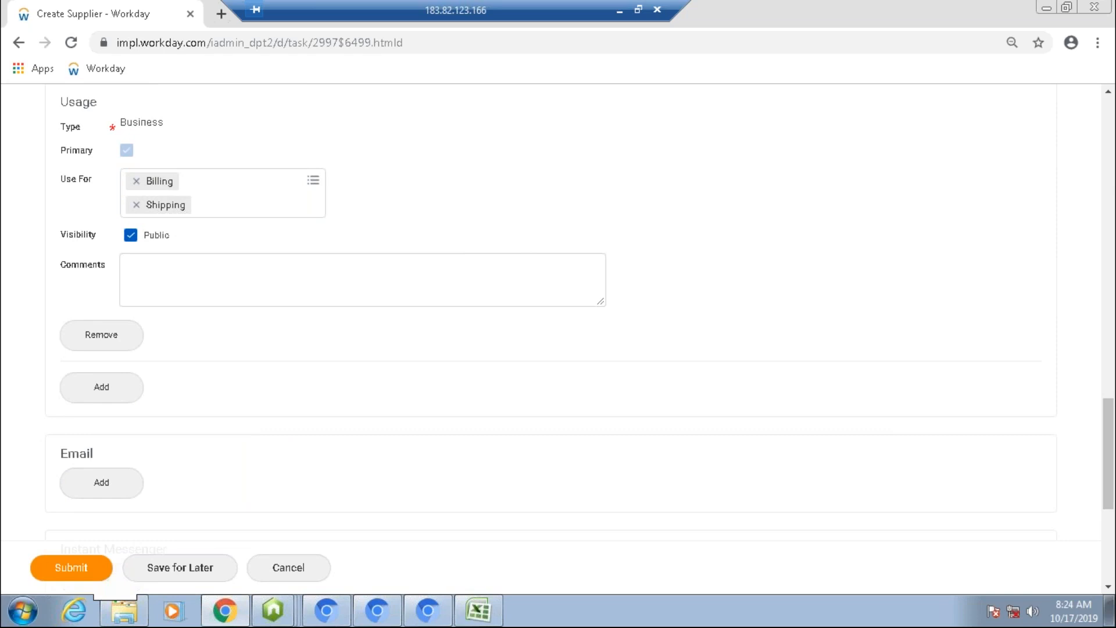
{"action": "left_click", "coordinate": [71, 567]}
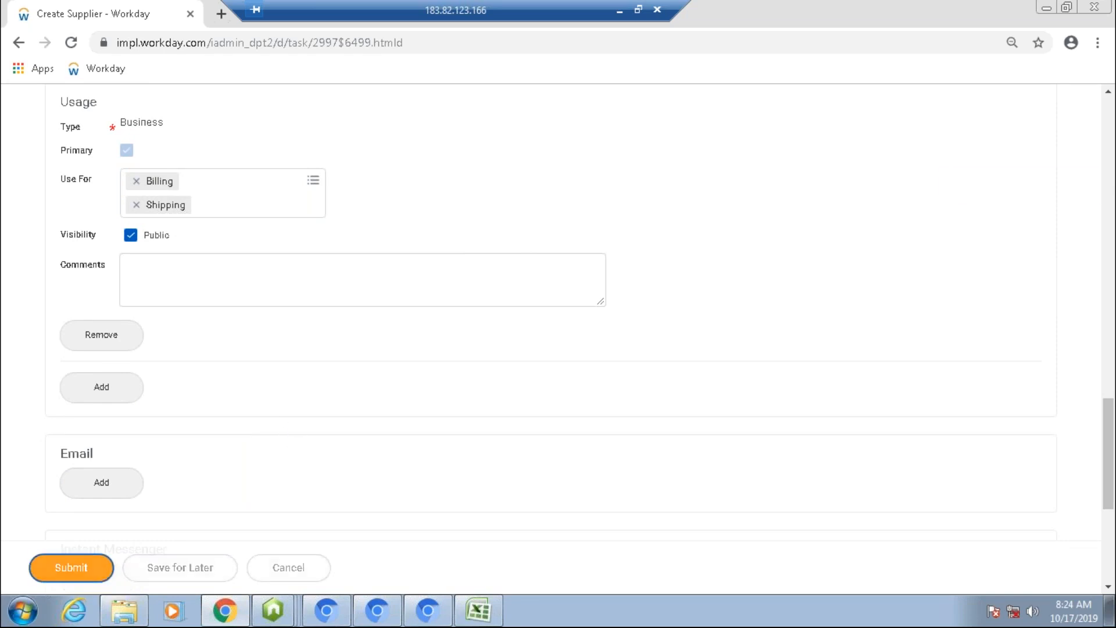
{"action": "left_click", "coordinate": [976, 185]}
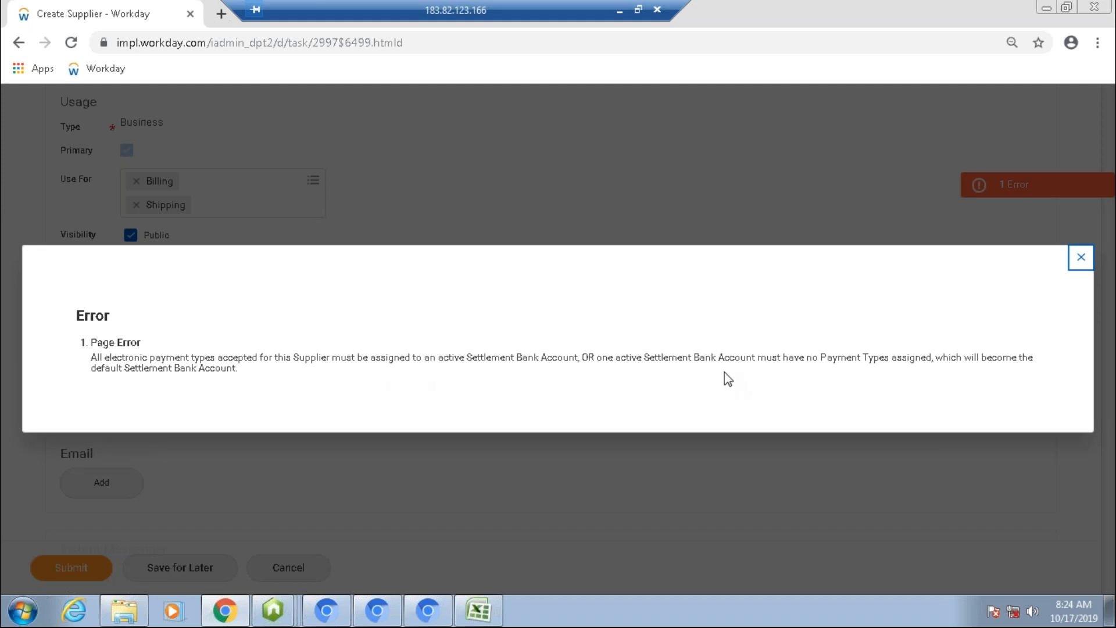
{"action": "left_click", "coordinate": [1079, 264]}
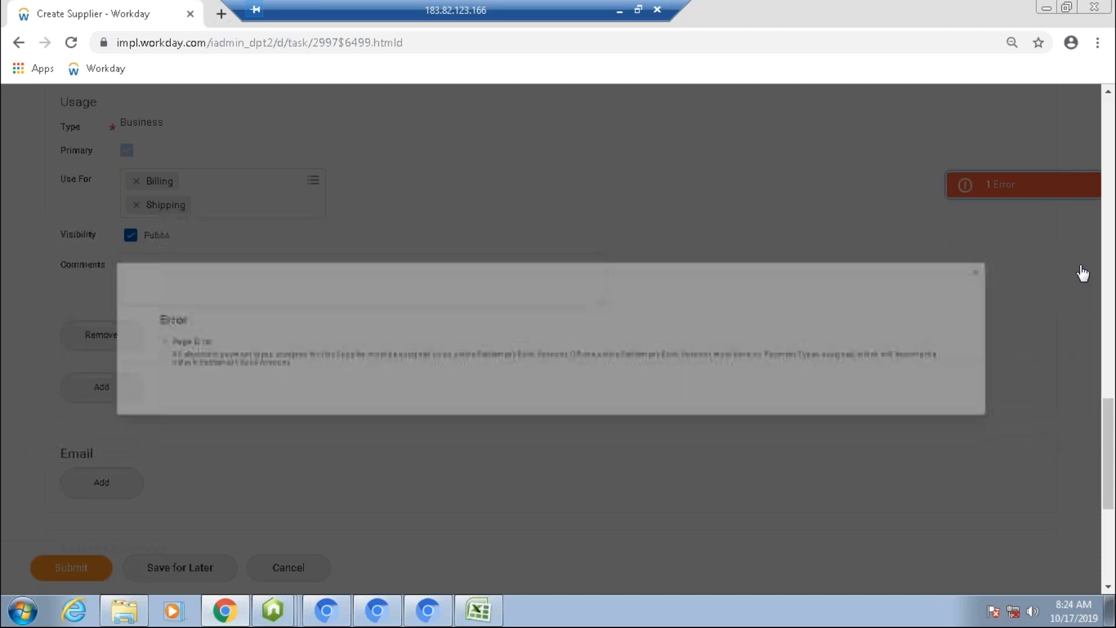
Step: Add a settlement bank account and name it Demo Bank Account
{"action": "scroll", "coordinate": [551, 309], "scroll_direction": "up", "scroll_amount": 10}
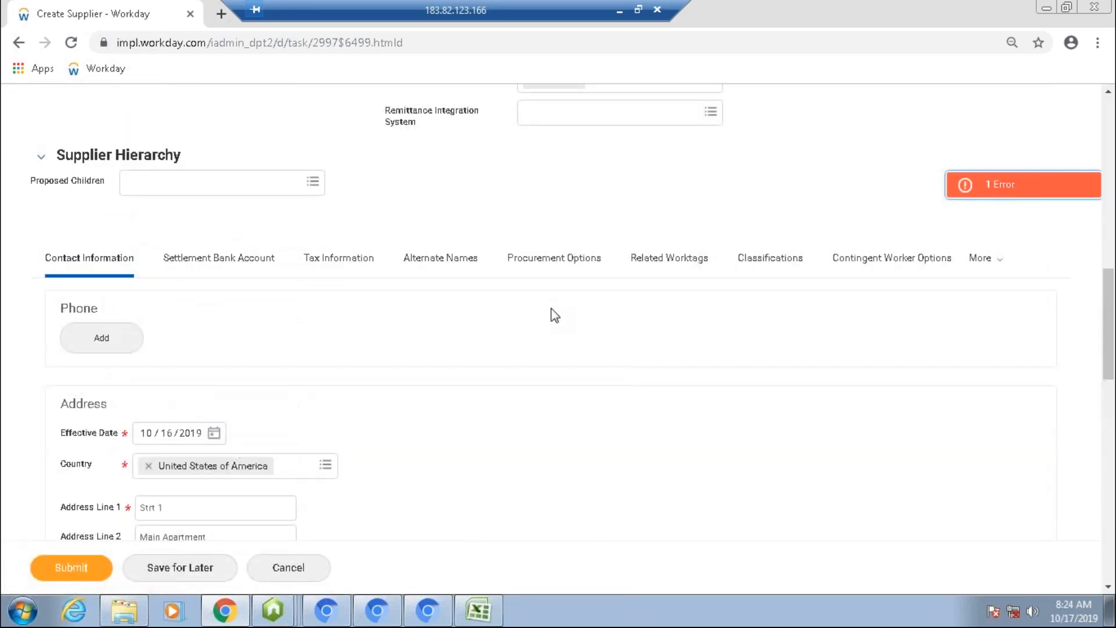
{"action": "left_click", "coordinate": [219, 257]}
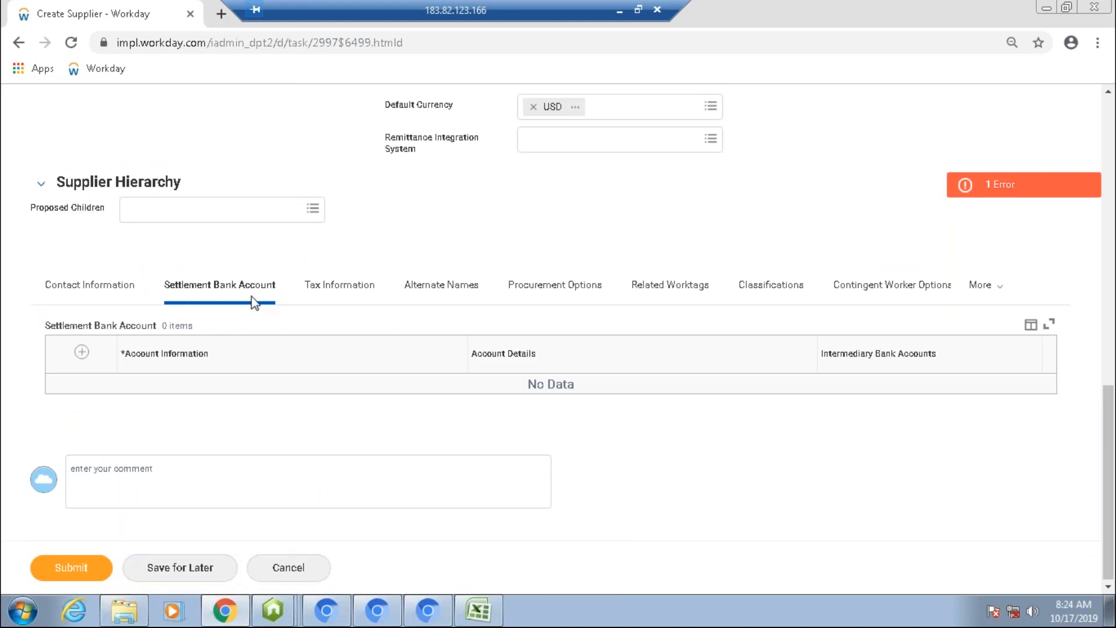
{"action": "scroll", "coordinate": [254, 303], "scroll_direction": "up", "scroll_amount": 4}
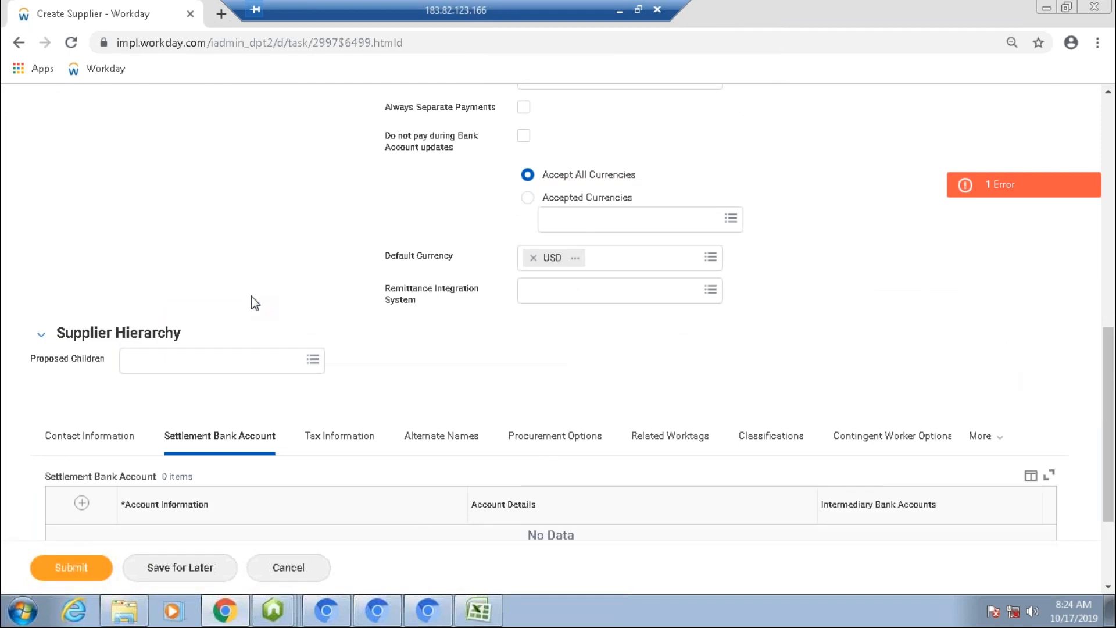
{"action": "scroll", "coordinate": [251, 295], "scroll_direction": "up", "scroll_amount": 2}
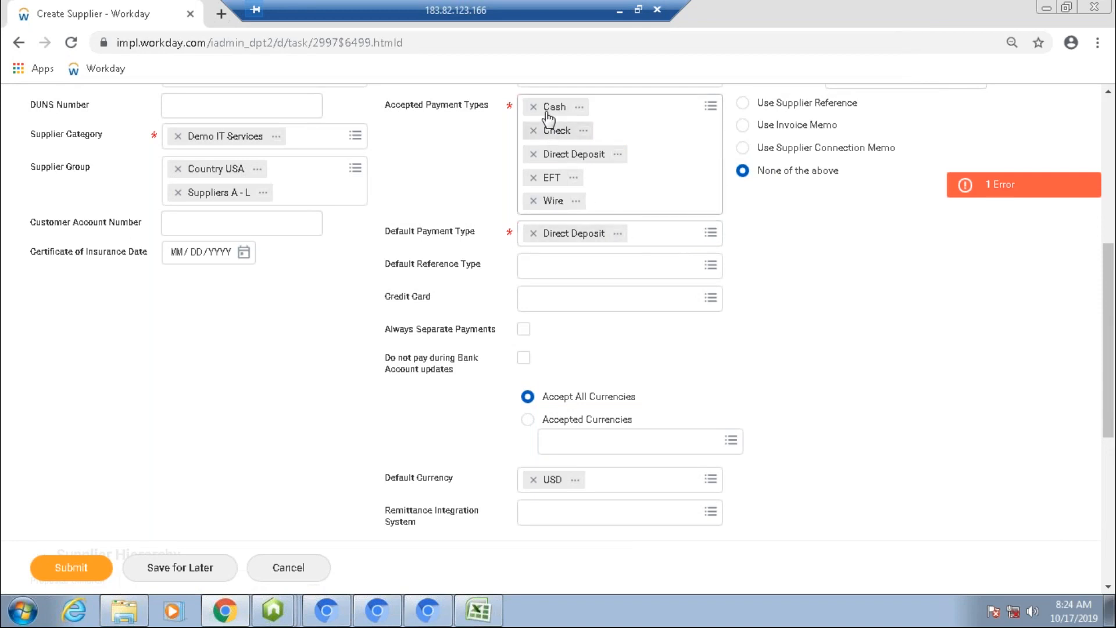
{"action": "scroll", "coordinate": [425, 388], "scroll_direction": "down", "scroll_amount": 1}
{"action": "scroll", "coordinate": [425, 389], "scroll_direction": "down", "scroll_amount": 5}
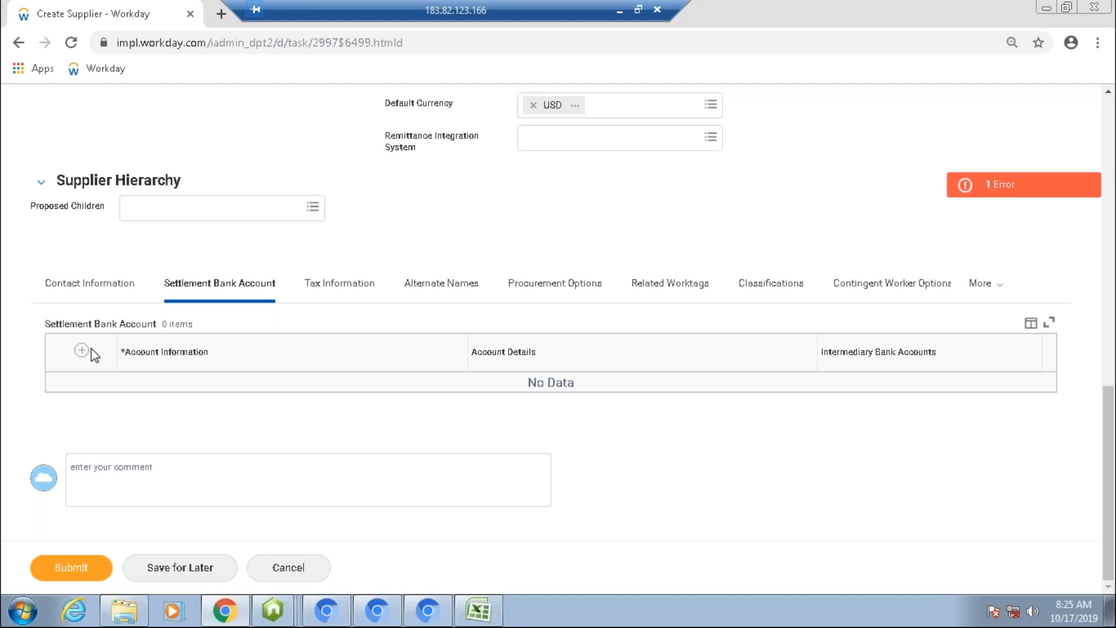
{"action": "left_click", "coordinate": [82, 350]}
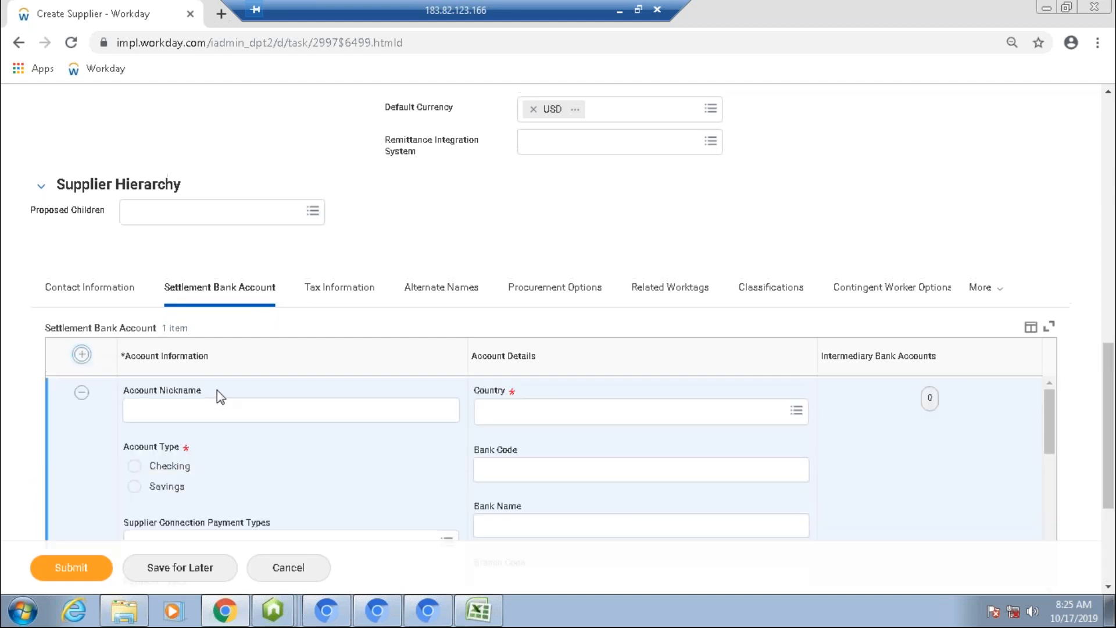
{"action": "left_click", "coordinate": [215, 415]}
{"action": "type", "text": "Demo "}
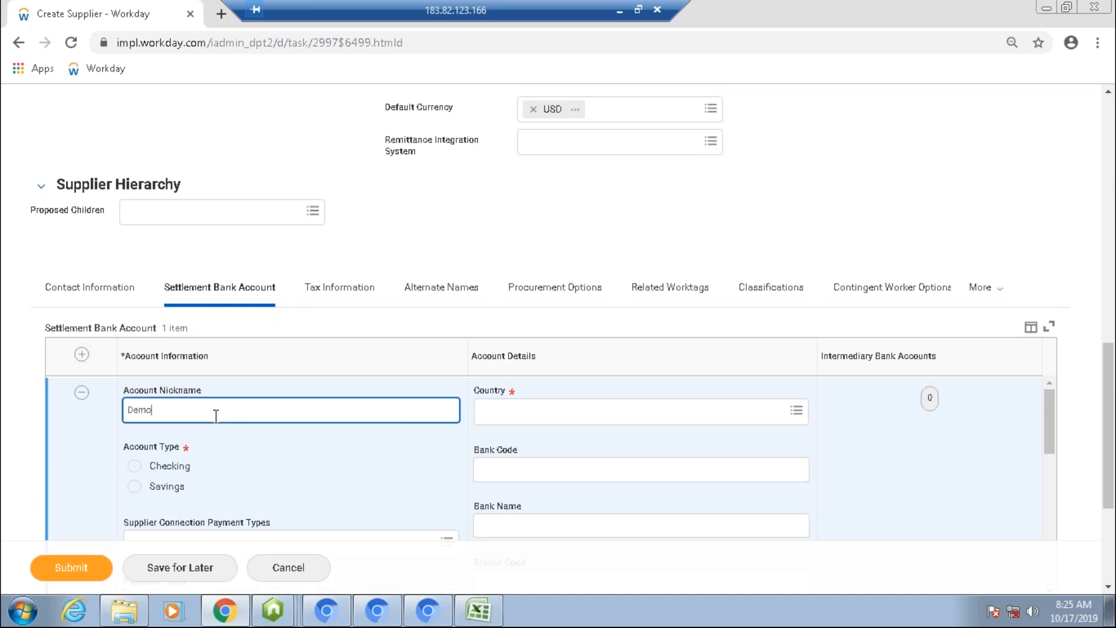
{"action": "type", "text": "IT"}
{"action": "key", "text": "BackSpace"}
{"action": "key", "text": "BackSpace"}
{"action": "type", "text": "Bank Accout"}
{"action": "key", "text": "BackSpace"}
{"action": "type", "text": "nt"}
Step: Set the bank account type to Checking and its country to United States of America
{"action": "left_click", "coordinate": [568, 403]}
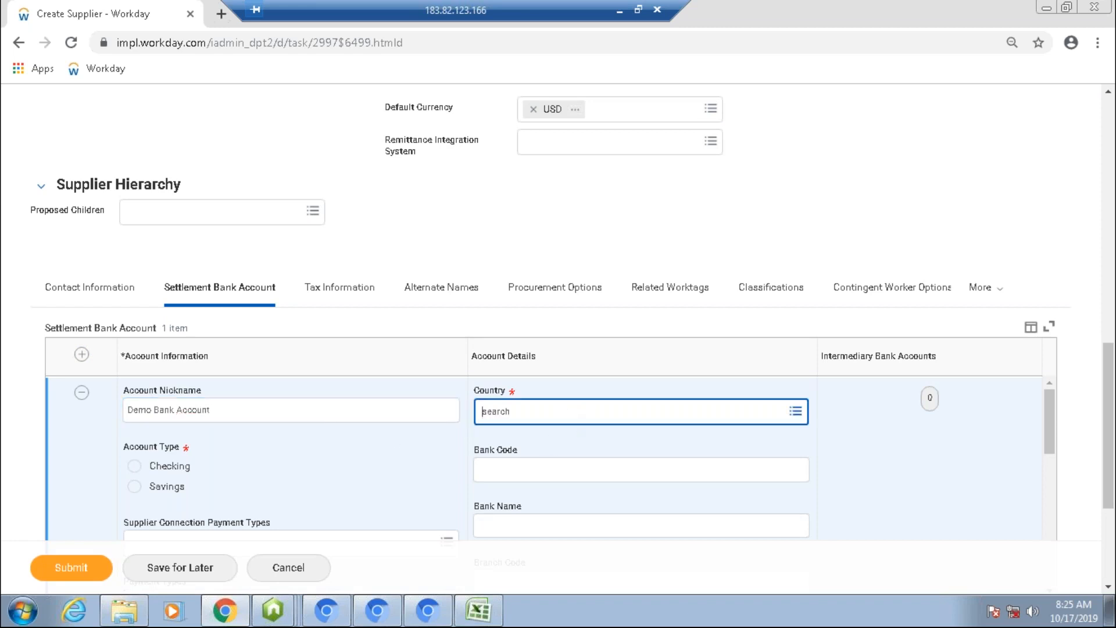
{"action": "left_click", "coordinate": [135, 465]}
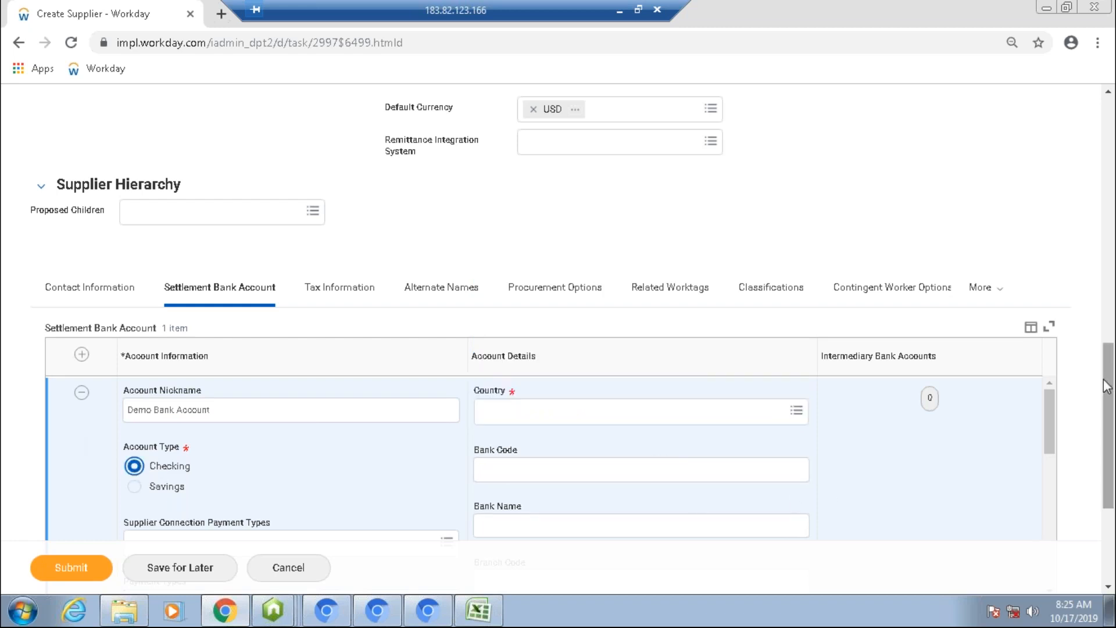
{"action": "left_click_drag", "start_coordinate": [1109, 401], "coordinate": [1107, 414]}
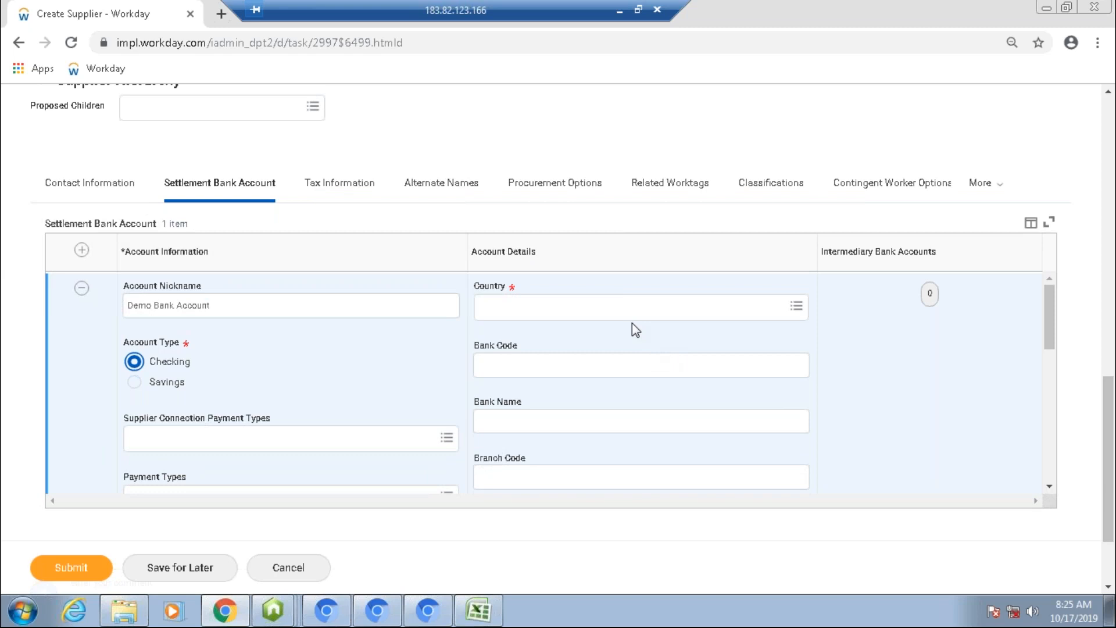
{"action": "left_click", "coordinate": [634, 305]}
{"action": "type", "text": "United st\\"}
{"action": "key", "text": "Return"}
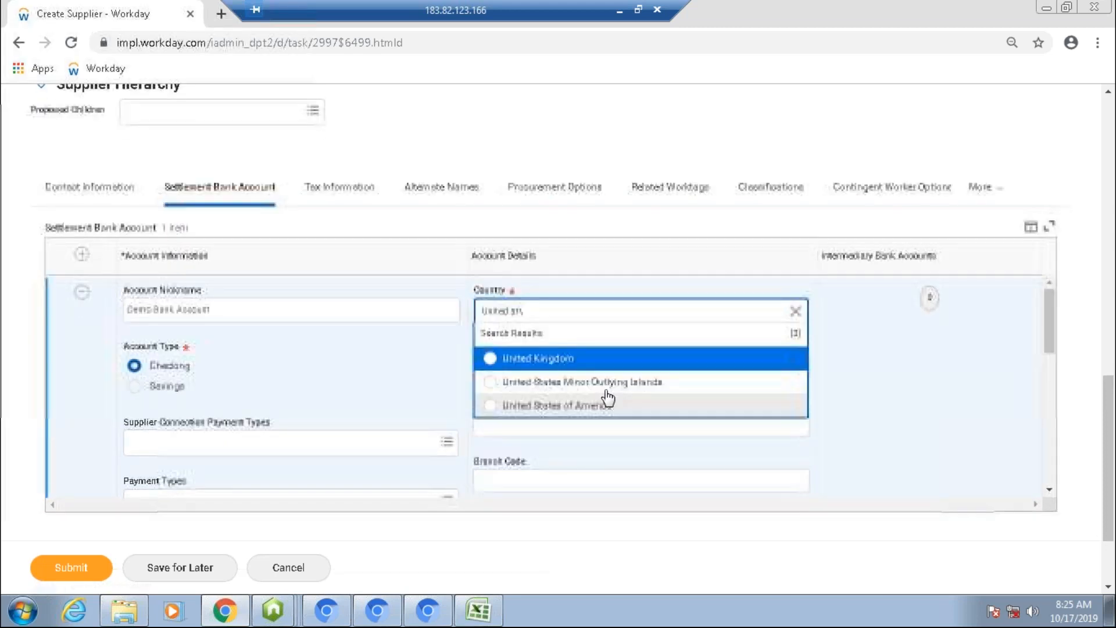
{"action": "left_click", "coordinate": [607, 400]}
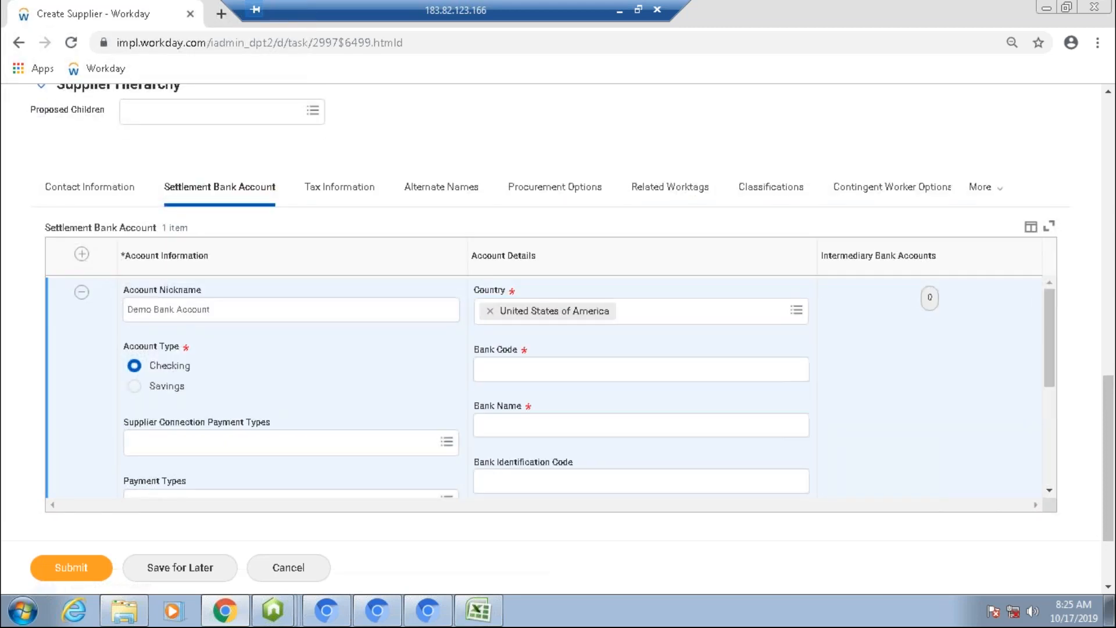
Step: Enter 263181384 as the bank code and Bank of America as the bank name
{"action": "left_click", "coordinate": [663, 377]}
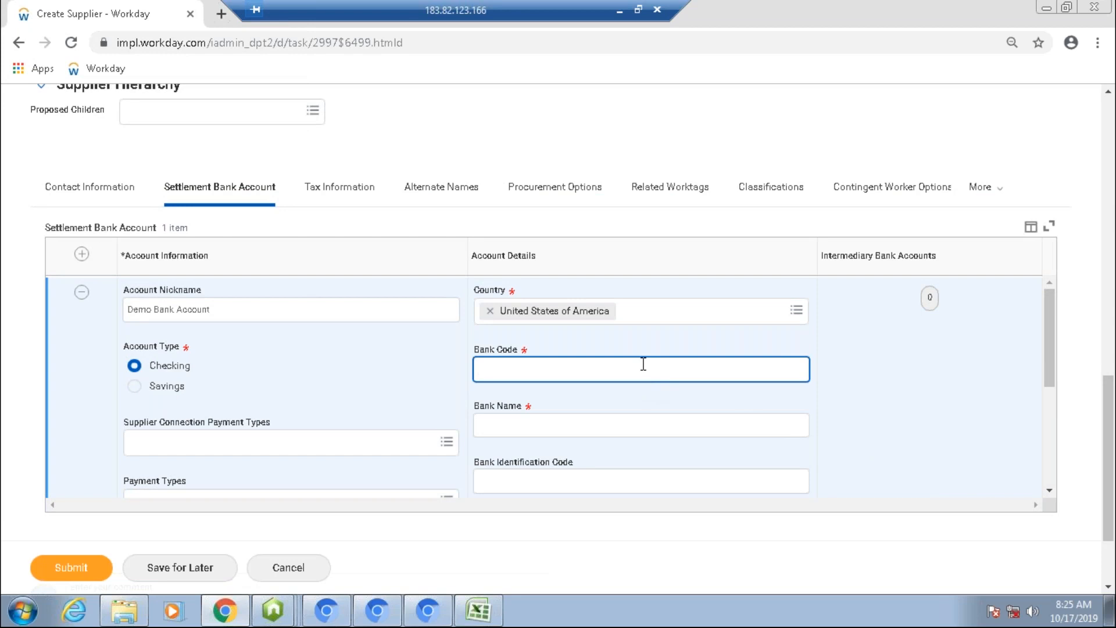
{"action": "type", "text": "263181384"}
{"action": "left_click", "coordinate": [607, 423]}
{"action": "type", "text": "BOA"}
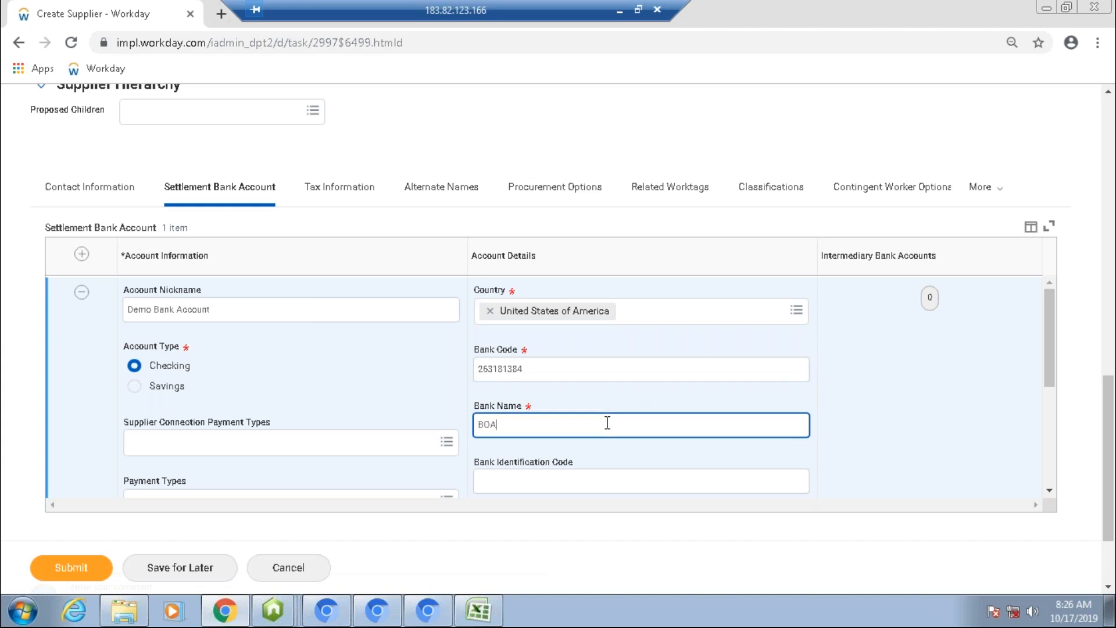
{"action": "key", "text": "BackSpace"}
{"action": "key", "text": "BackSpace"}
{"action": "type", "text": "ank of America"}
Step: Fill in the bank account number for the settlement account
{"action": "left_click", "coordinate": [976, 435]}
{"action": "left_click_drag", "start_coordinate": [1048, 368], "coordinate": [1044, 421]}
{"action": "left_click", "coordinate": [588, 419]}
{"action": "left_click", "coordinate": [588, 415]}
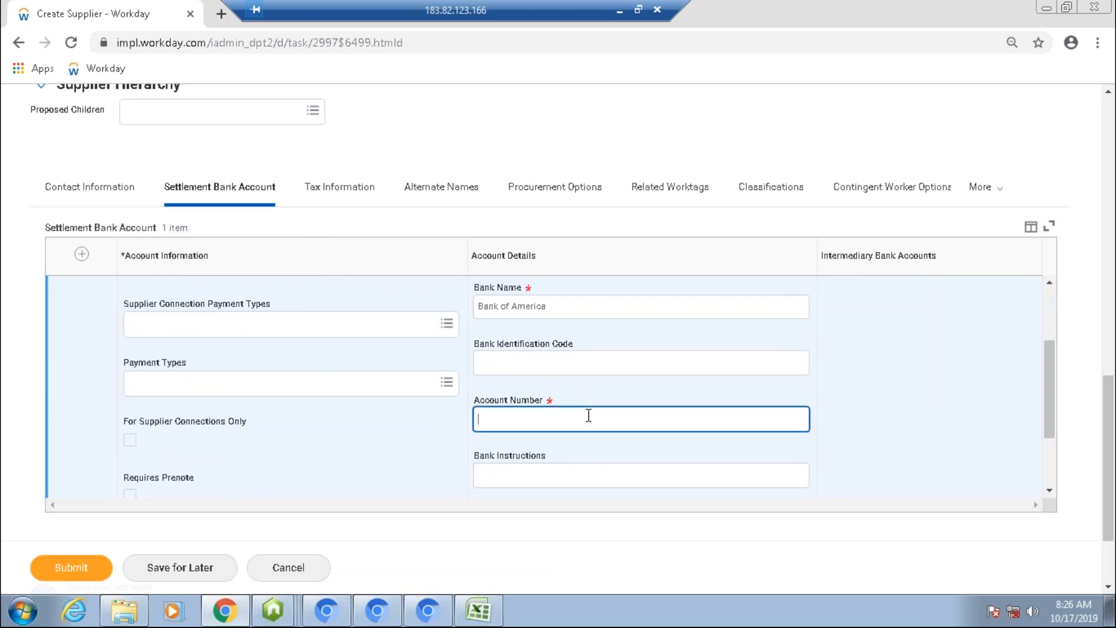
{"action": "type", "text": "87654321"}
{"action": "left_click", "coordinate": [816, 445]}
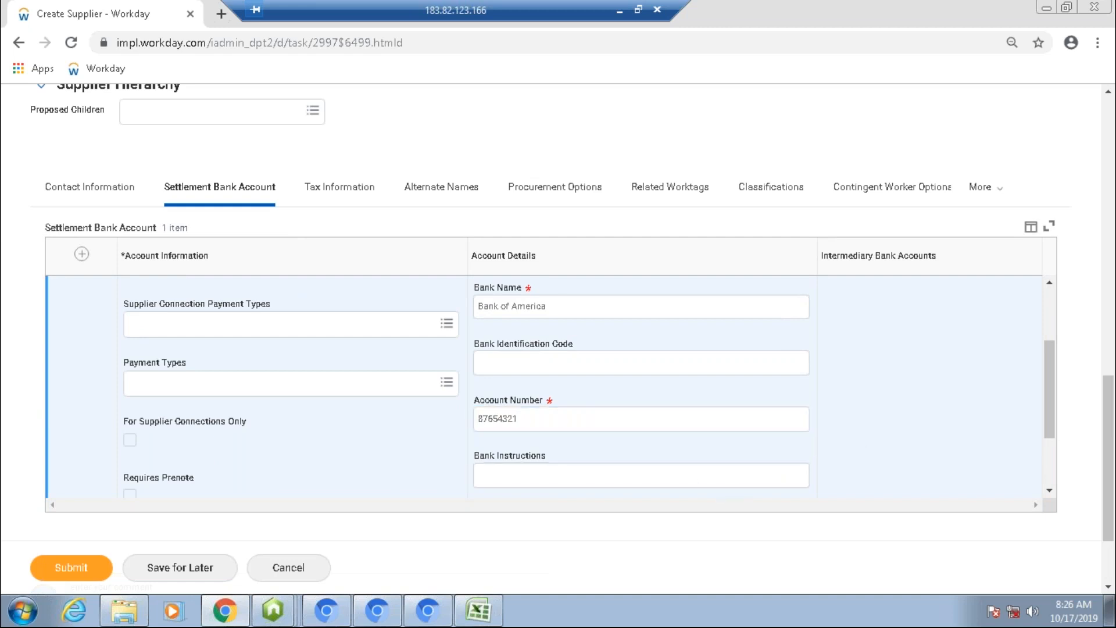
Step: Submit the new supplier
{"action": "scroll", "coordinate": [546, 387], "scroll_direction": "down", "scroll_amount": 3}
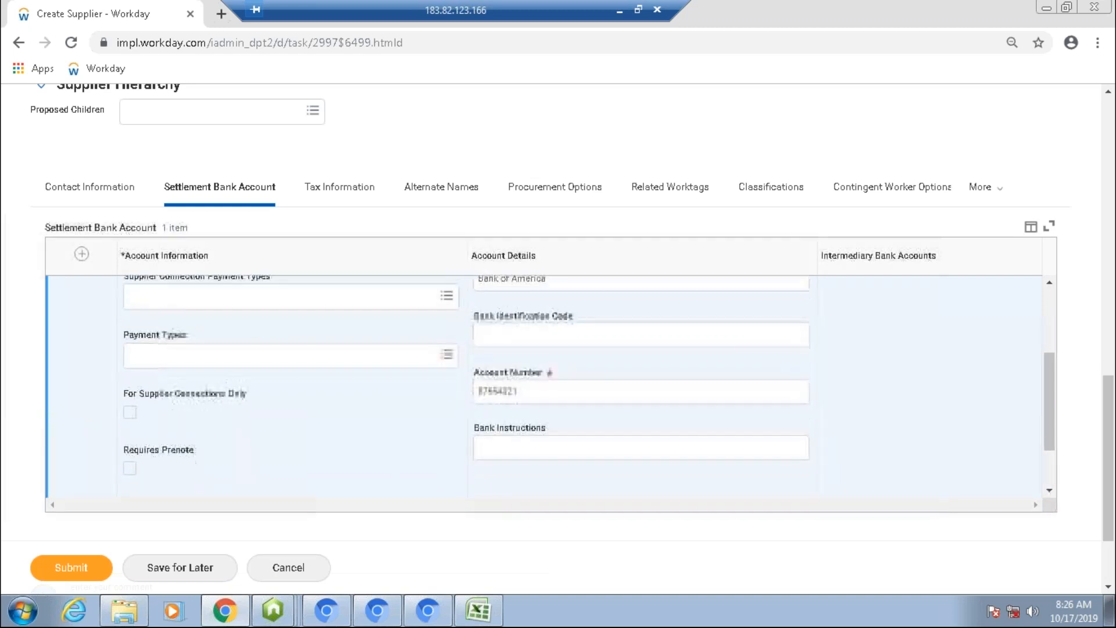
{"action": "scroll", "coordinate": [547, 348], "scroll_direction": "down", "scroll_amount": 1}
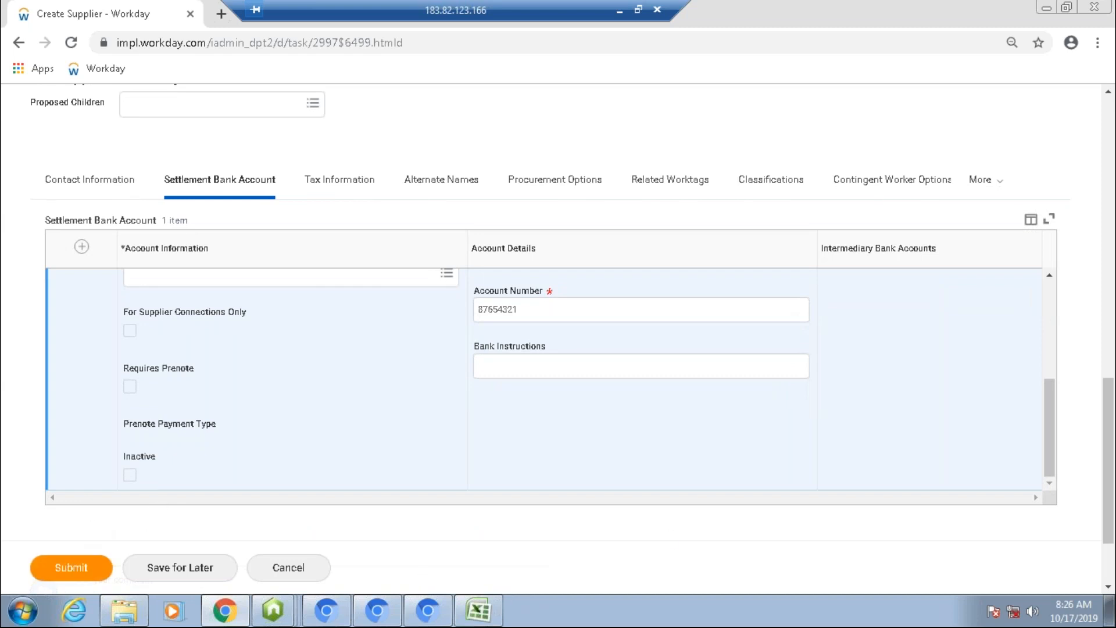
{"action": "left_click", "coordinate": [71, 567]}
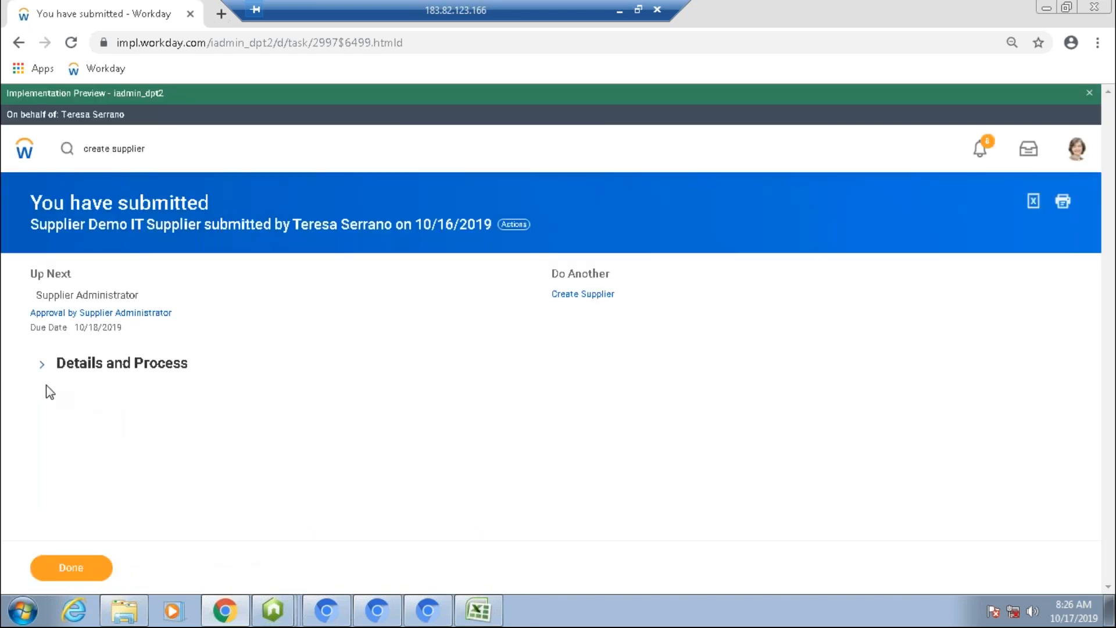
{"action": "left_click", "coordinate": [42, 363]}
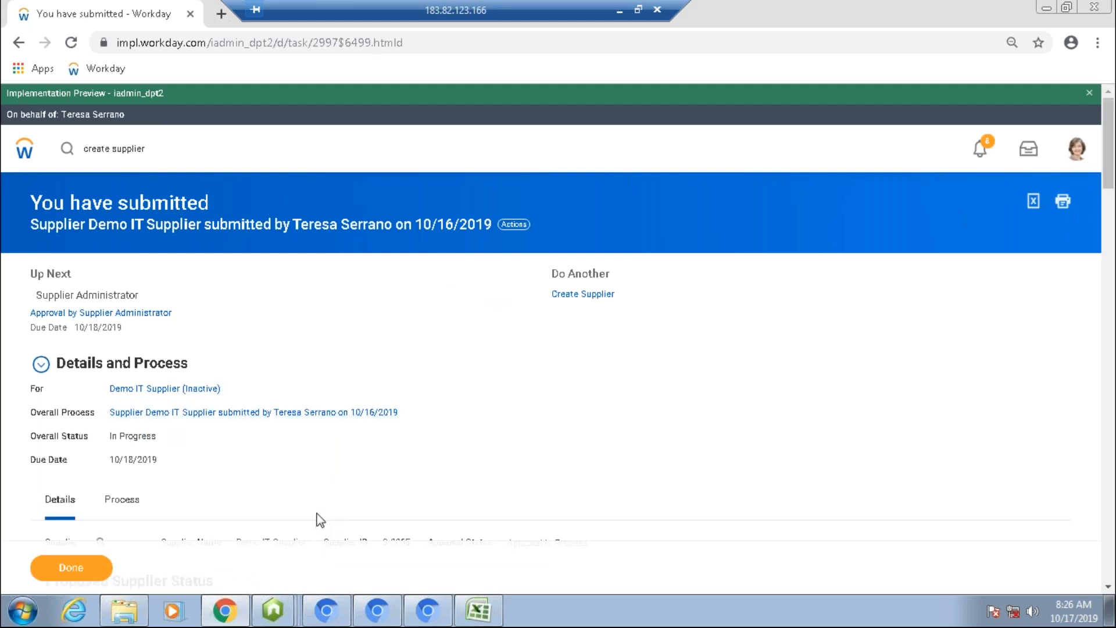
Step: Review the process history of the submitted supplier
{"action": "scroll", "coordinate": [319, 519], "scroll_direction": "down", "scroll_amount": 2}
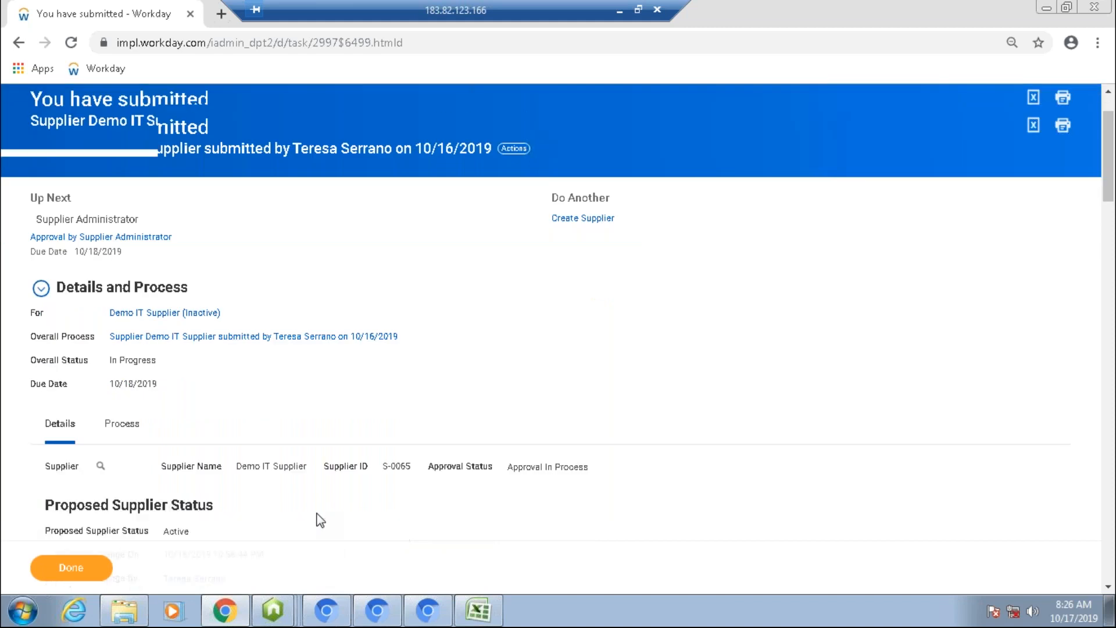
{"action": "scroll", "coordinate": [320, 520], "scroll_direction": "down", "scroll_amount": 1}
{"action": "left_click", "coordinate": [122, 357]}
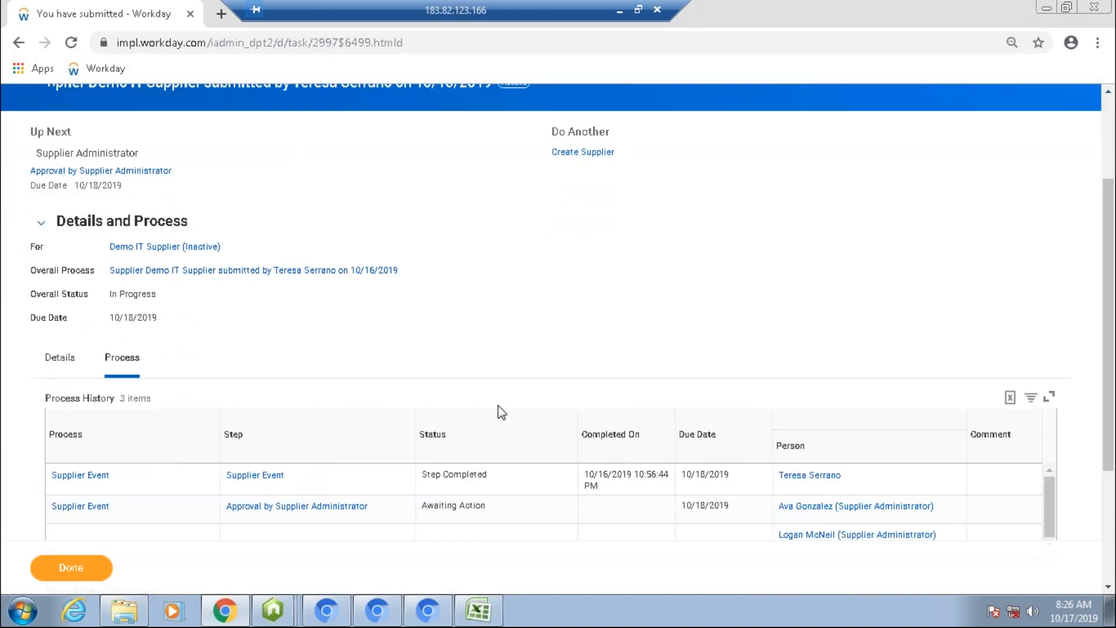
{"action": "scroll", "coordinate": [501, 412], "scroll_direction": "down", "scroll_amount": 2}
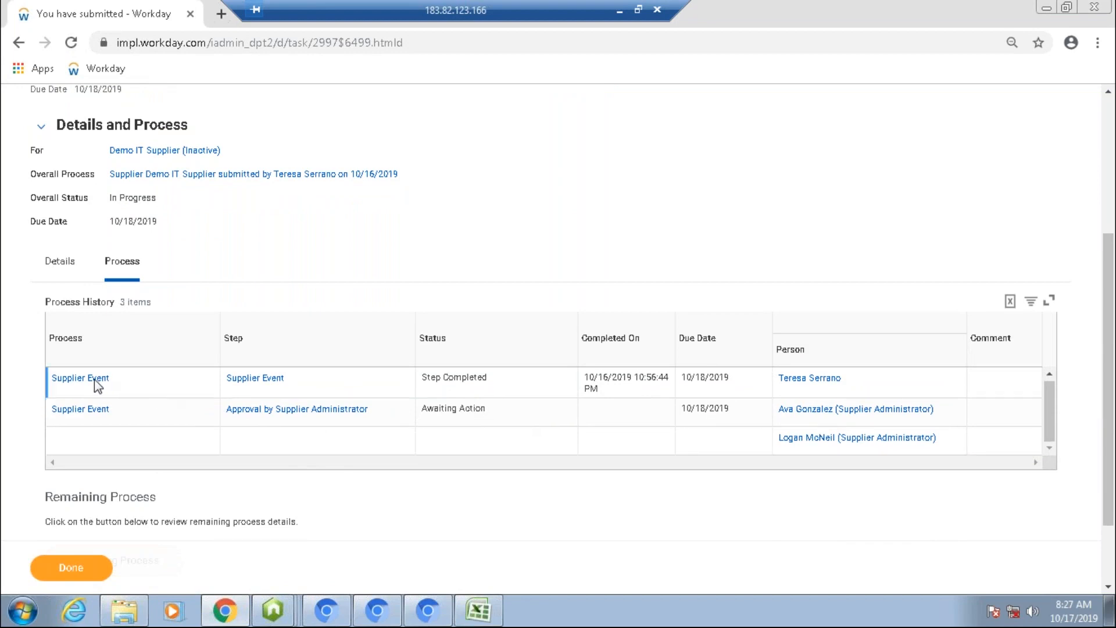
Step: Review the submitted supplier's status, process history and the supplier administrators awaiting action
{"action": "scroll", "coordinate": [558, 337], "scroll_direction": "up", "scroll_amount": 1}
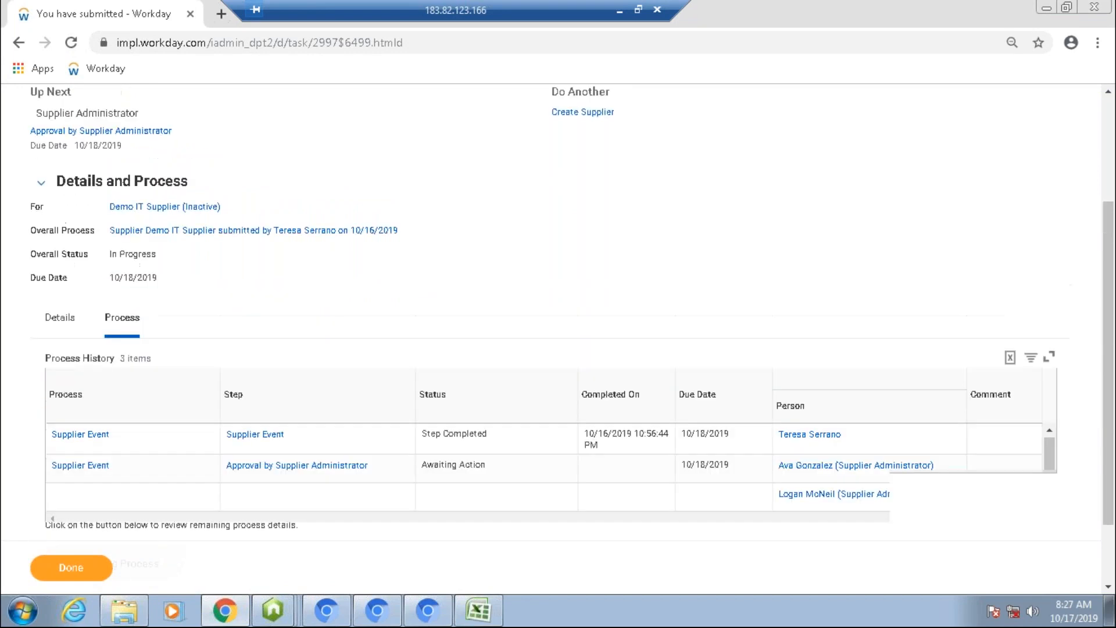
{"action": "scroll", "coordinate": [558, 337], "scroll_direction": "up", "scroll_amount": 2}
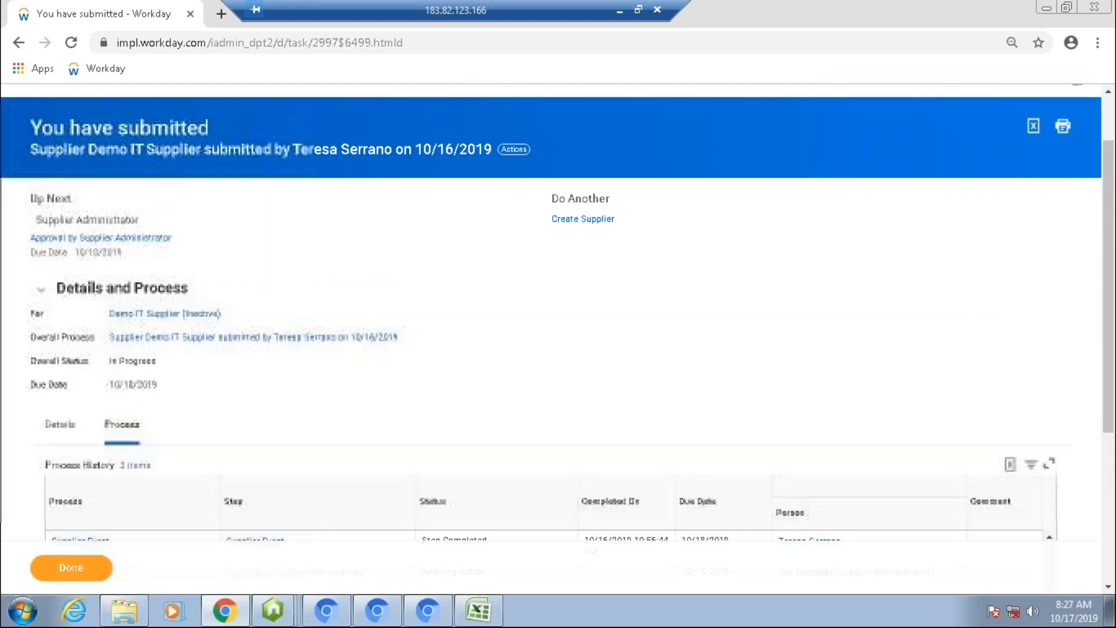
{"action": "scroll", "coordinate": [250, 257], "scroll_direction": "up", "scroll_amount": 1}
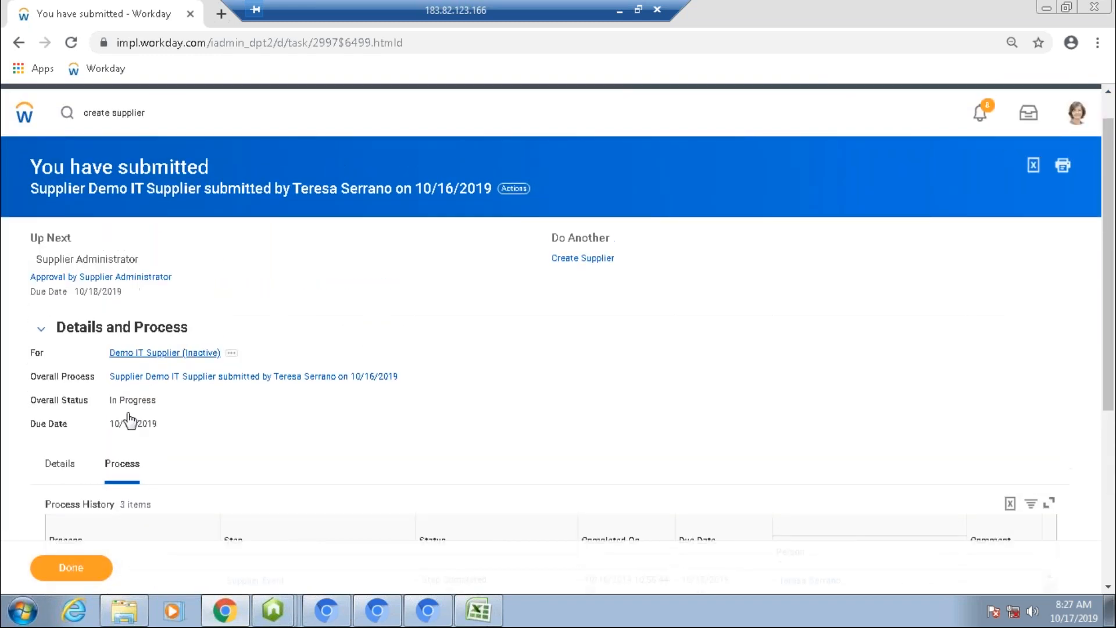
{"action": "scroll", "coordinate": [169, 421], "scroll_direction": "down", "scroll_amount": 1}
{"action": "scroll", "coordinate": [169, 421], "scroll_direction": "down", "scroll_amount": 2}
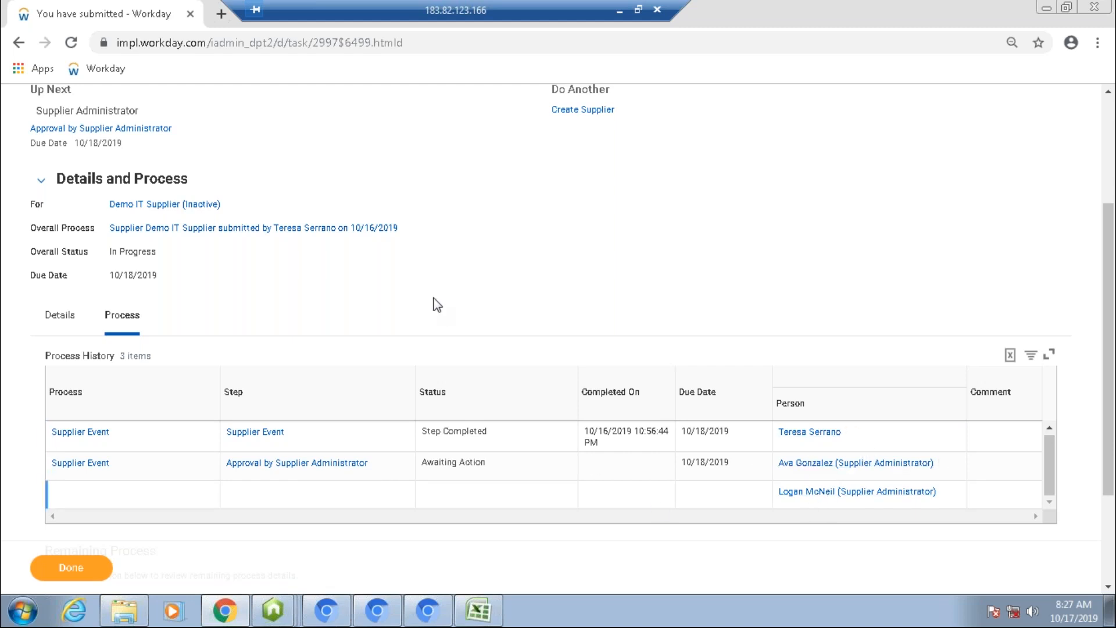
{"action": "scroll", "coordinate": [438, 304], "scroll_direction": "up", "scroll_amount": 2}
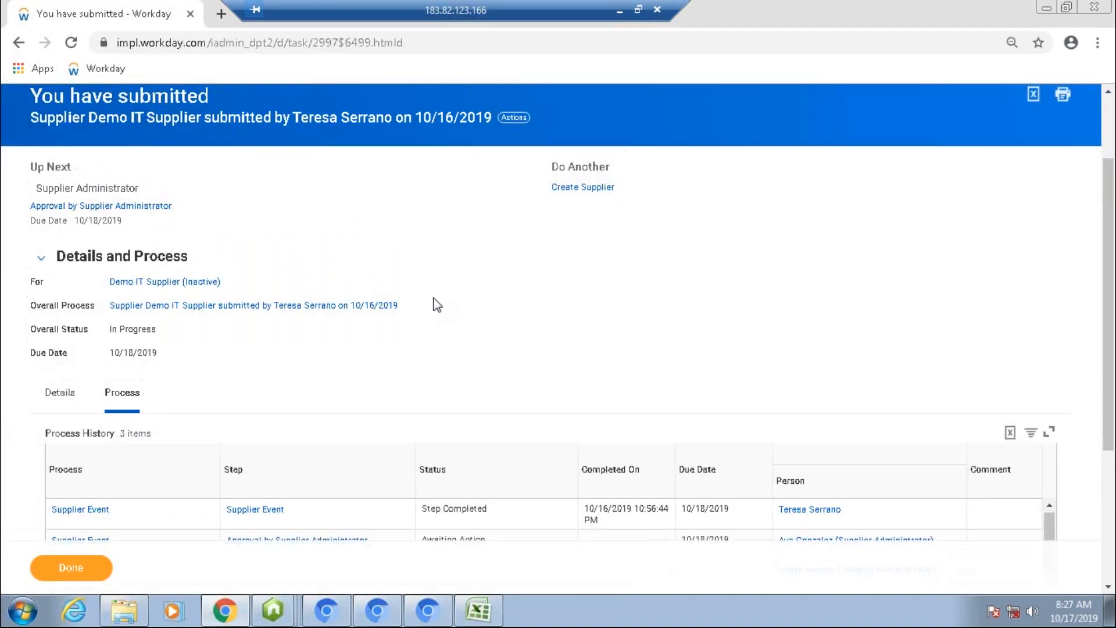
{"action": "scroll", "coordinate": [435, 302], "scroll_direction": "down", "scroll_amount": 2}
{"action": "left_click", "coordinate": [944, 448]}
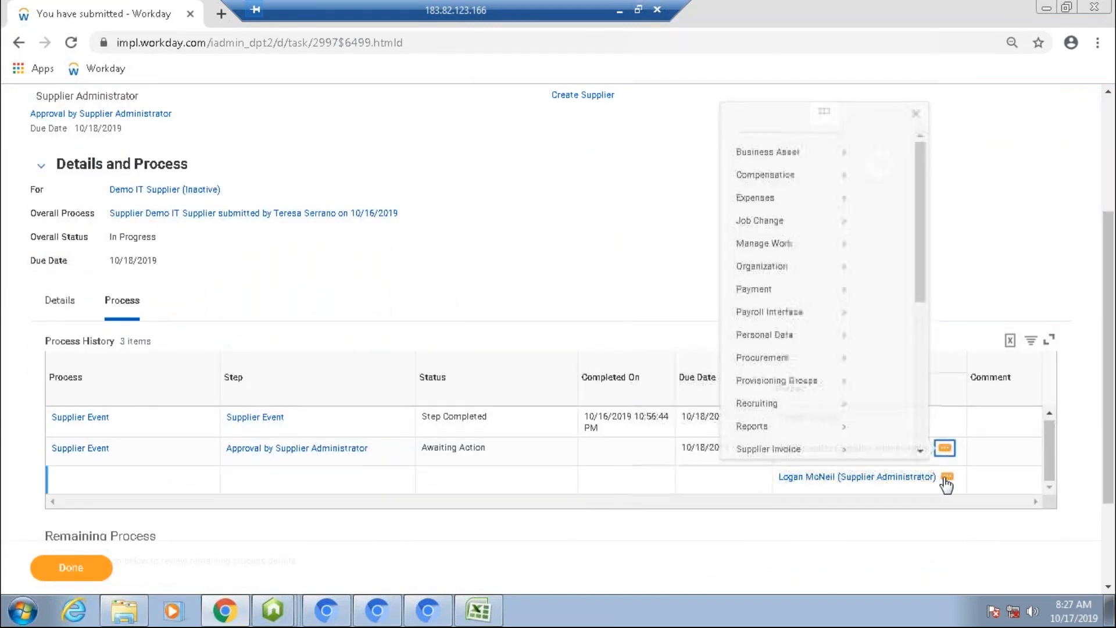
{"action": "left_click", "coordinate": [256, 152]}
Step: Duplicate the current browser tab
{"action": "scroll", "coordinate": [252, 148], "scroll_direction": "up", "scroll_amount": 4}
{"action": "left_click_drag", "start_coordinate": [170, 155], "coordinate": [81, 147]}
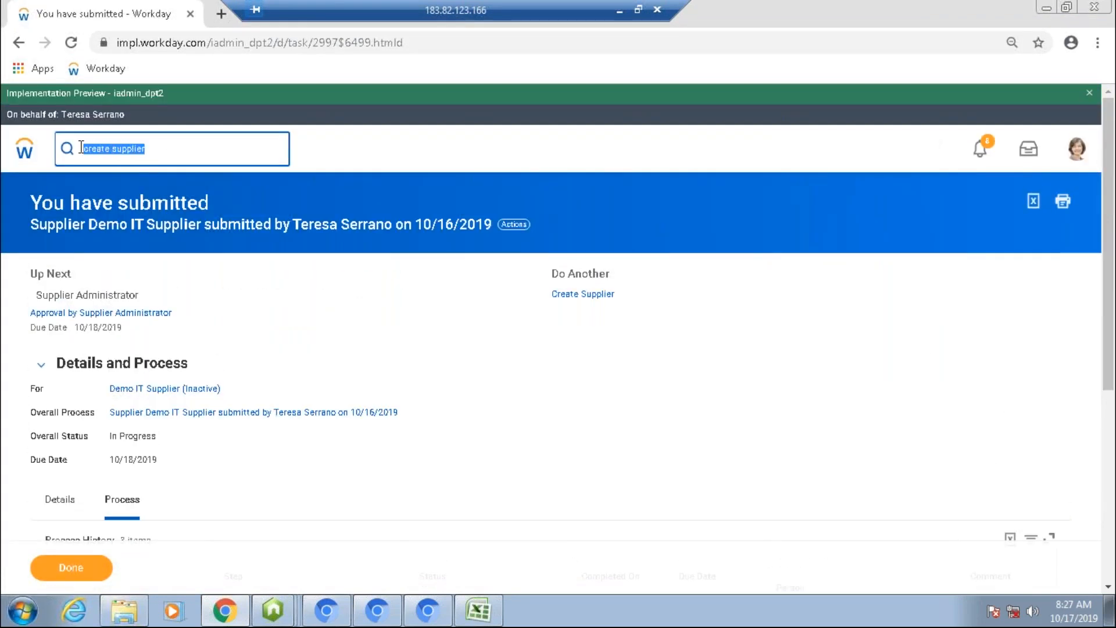
{"action": "right_click", "coordinate": [139, 8]}
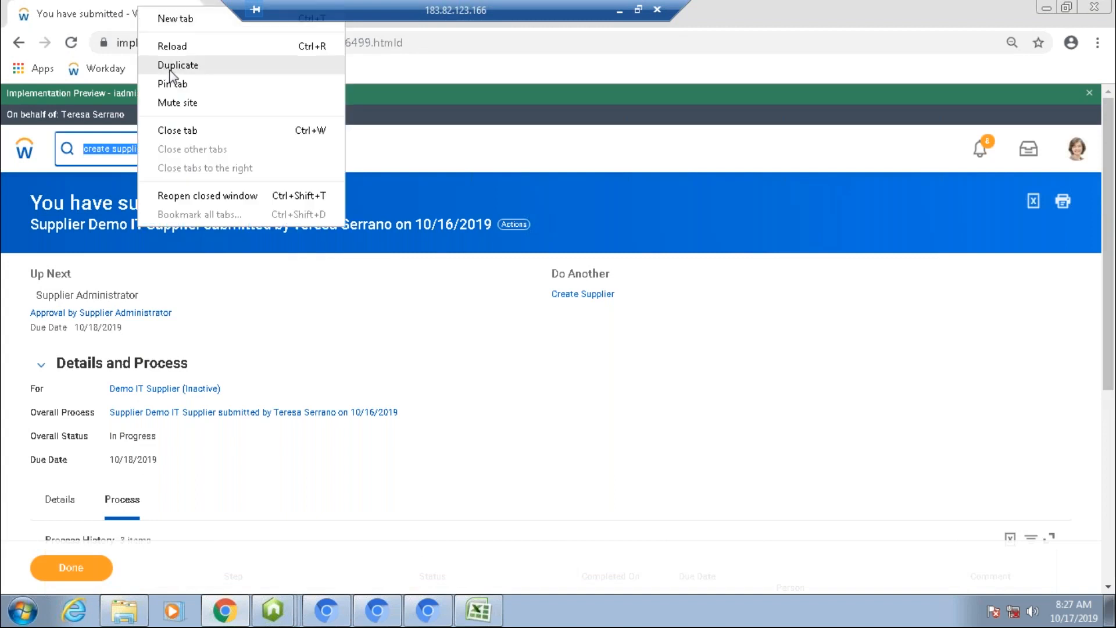
{"action": "left_click", "coordinate": [173, 65]}
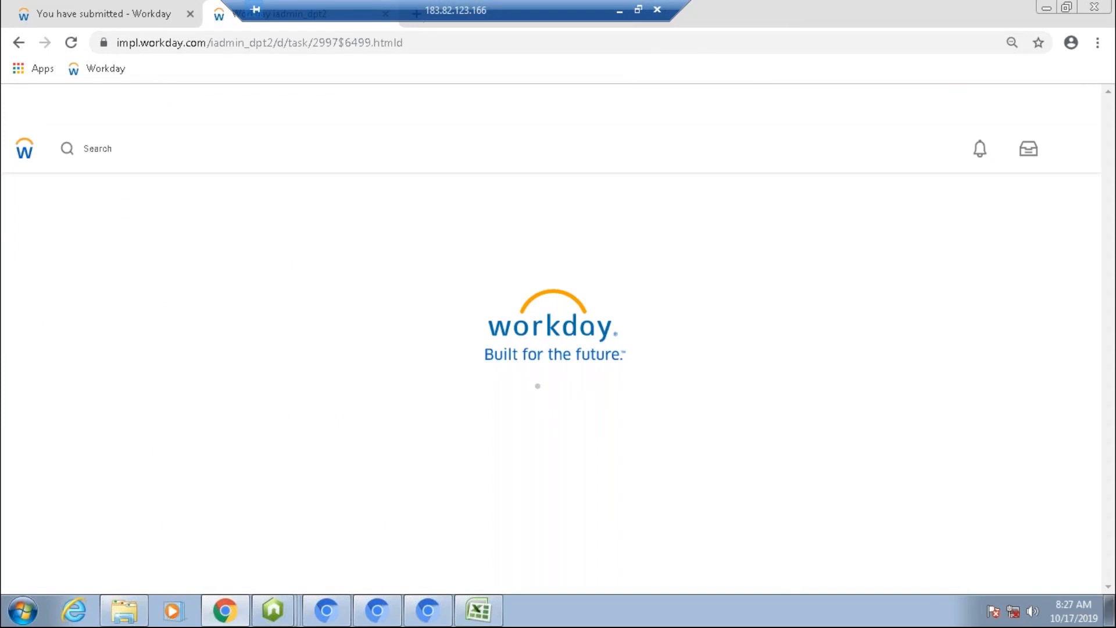
Step: Stop proxying in the duplicated tab to return to the administrator's own account
{"action": "left_click", "coordinate": [168, 140]}
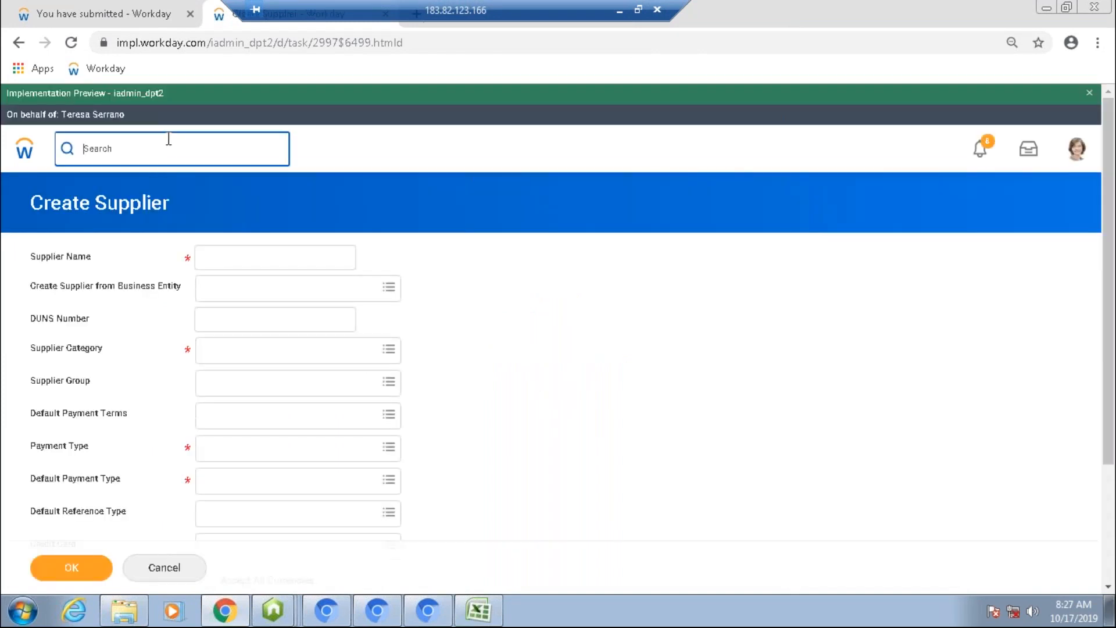
{"action": "type", "text": "stop proxy"}
{"action": "key", "text": "Return"}
{"action": "left_click", "coordinate": [214, 311]}
{"action": "left_click", "coordinate": [95, 569]}
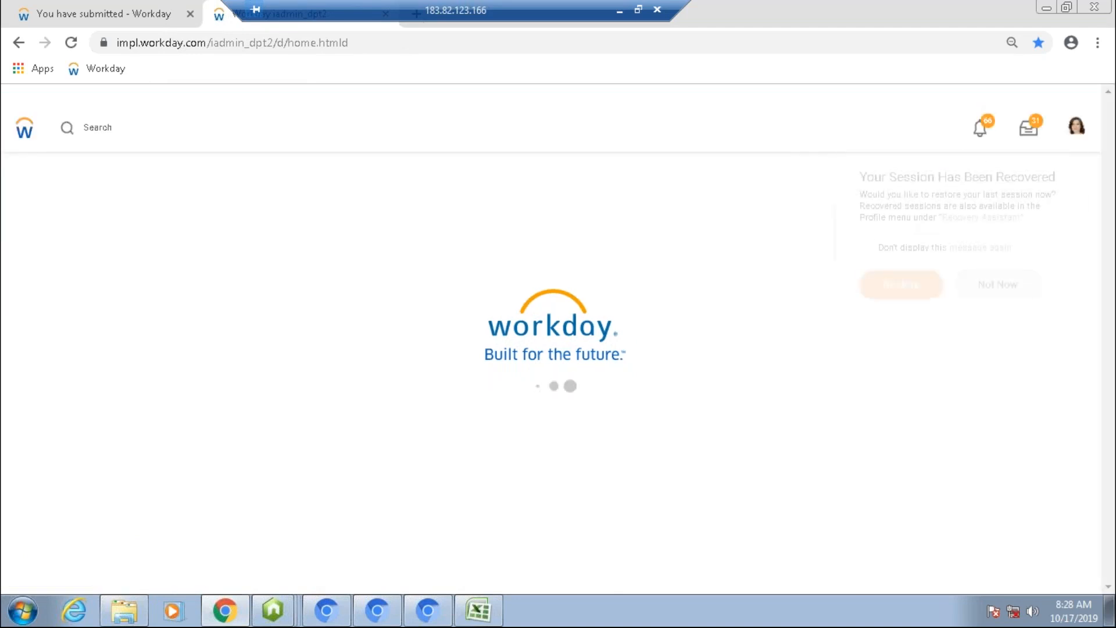
Step: Open the Demo IT Supplier review task from the inbox and approve it
{"action": "left_click", "coordinate": [1030, 139]}
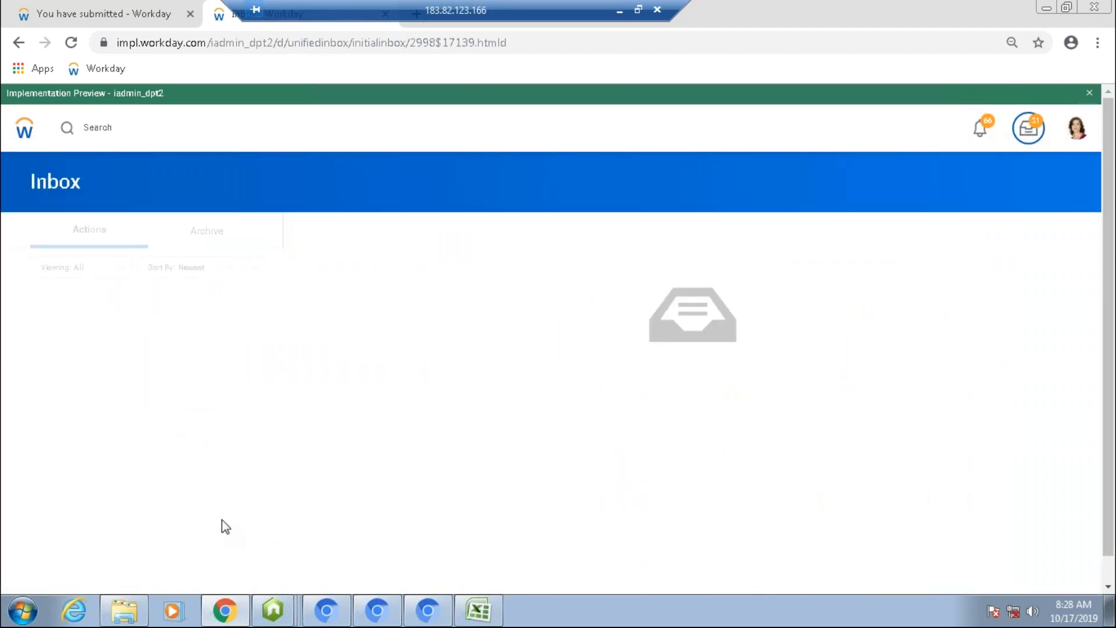
{"action": "left_click", "coordinate": [33, 319]}
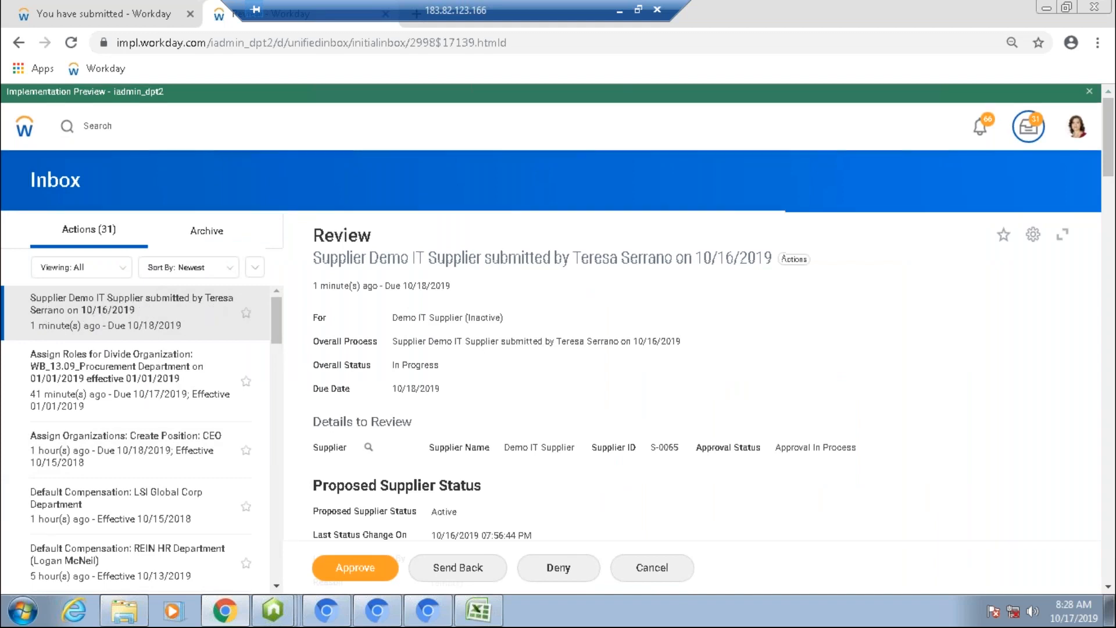
{"action": "scroll", "coordinate": [88, 318], "scroll_direction": "down", "scroll_amount": 3}
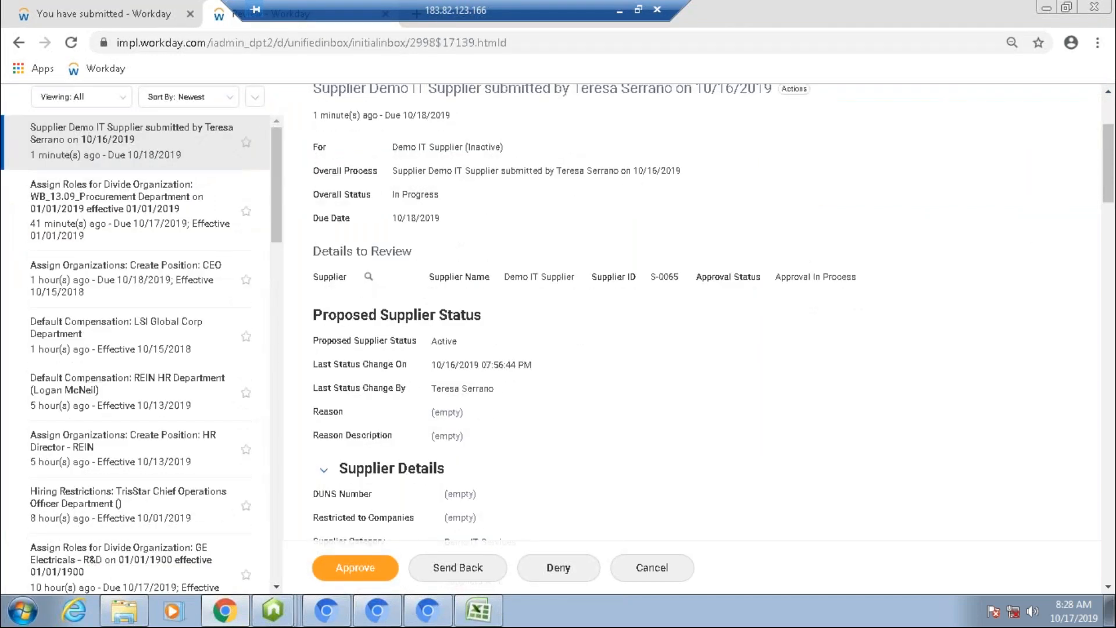
{"action": "scroll", "coordinate": [389, 553], "scroll_direction": "down", "scroll_amount": 5}
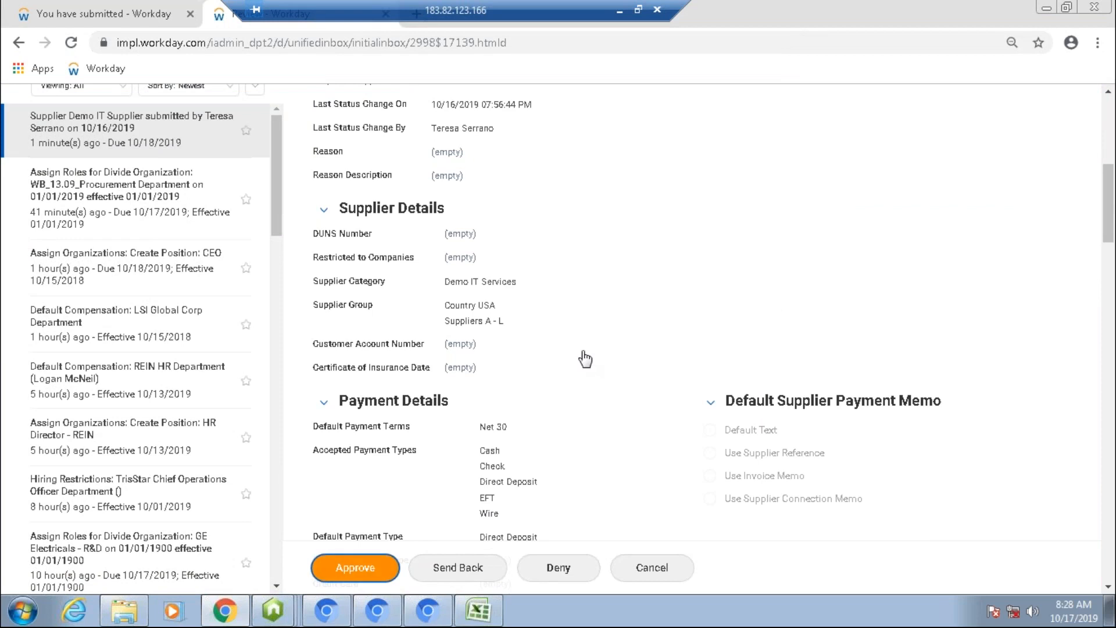
{"action": "key", "text": "Return"}
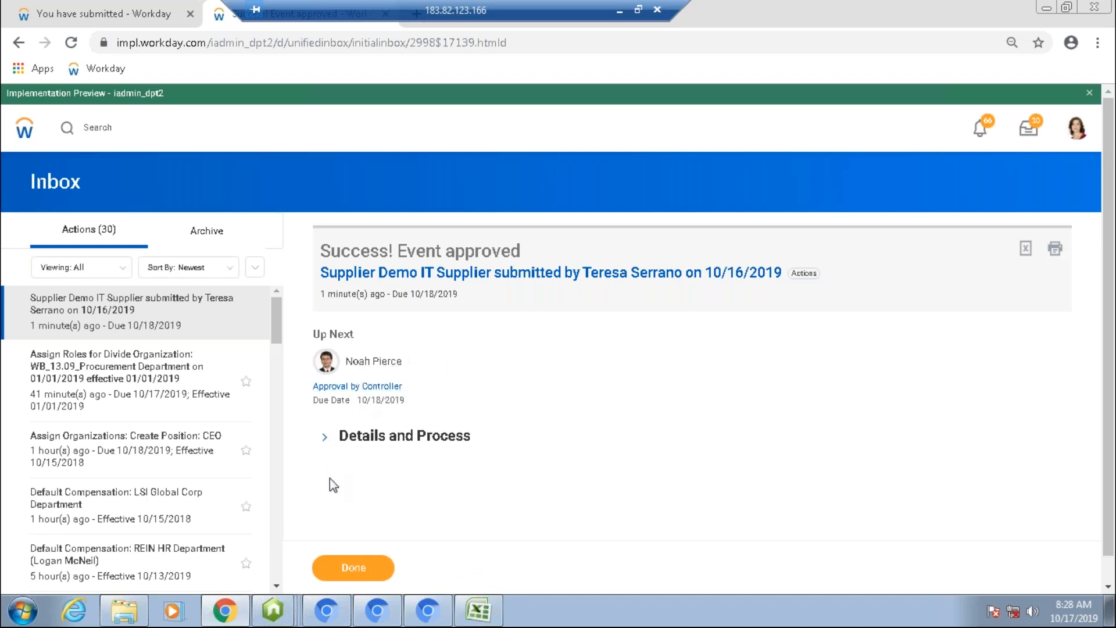
Step: Examine the approved event's process history and the controller assigned to the next approval step
{"action": "left_click", "coordinate": [324, 437]}
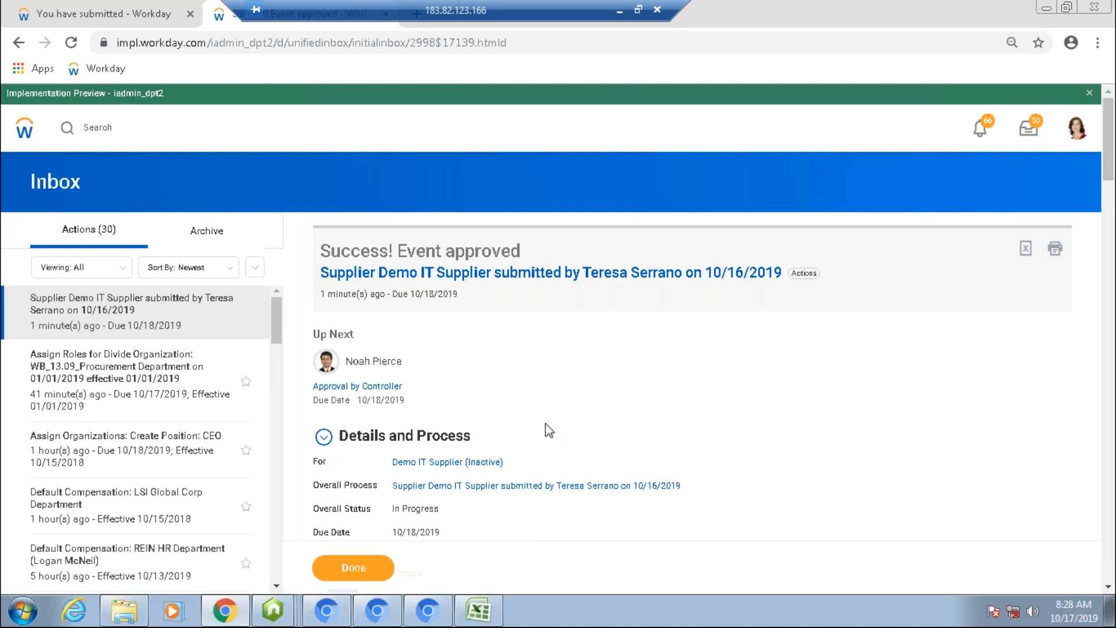
{"action": "scroll", "coordinate": [545, 424], "scroll_direction": "down", "scroll_amount": 2}
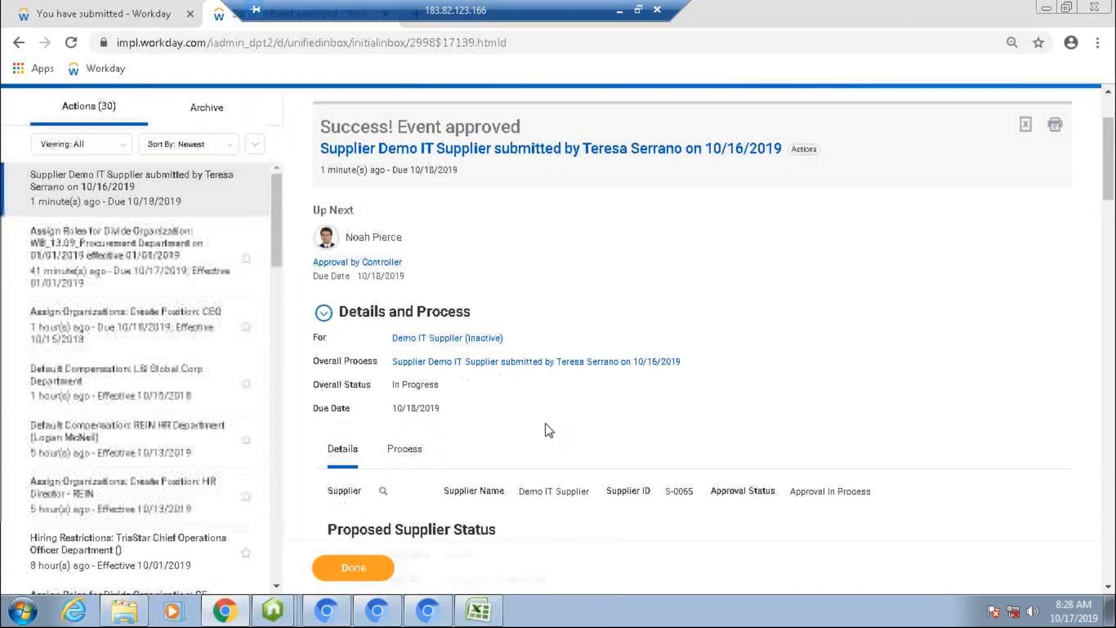
{"action": "scroll", "coordinate": [546, 423], "scroll_direction": "down", "scroll_amount": 2}
{"action": "right_click", "coordinate": [545, 423]}
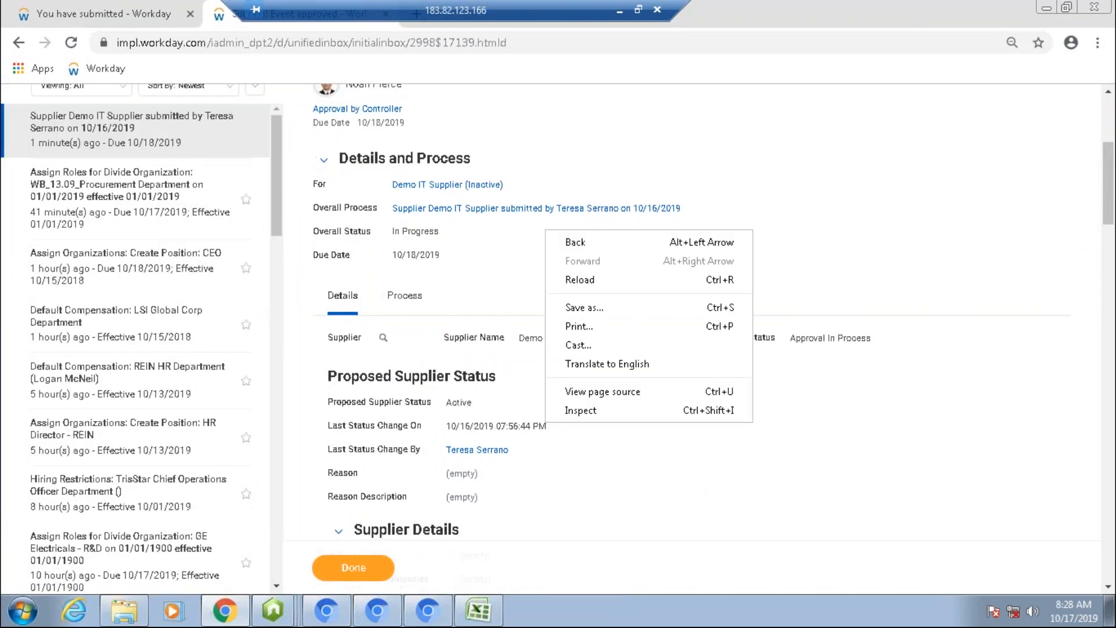
{"action": "left_click", "coordinate": [411, 297]}
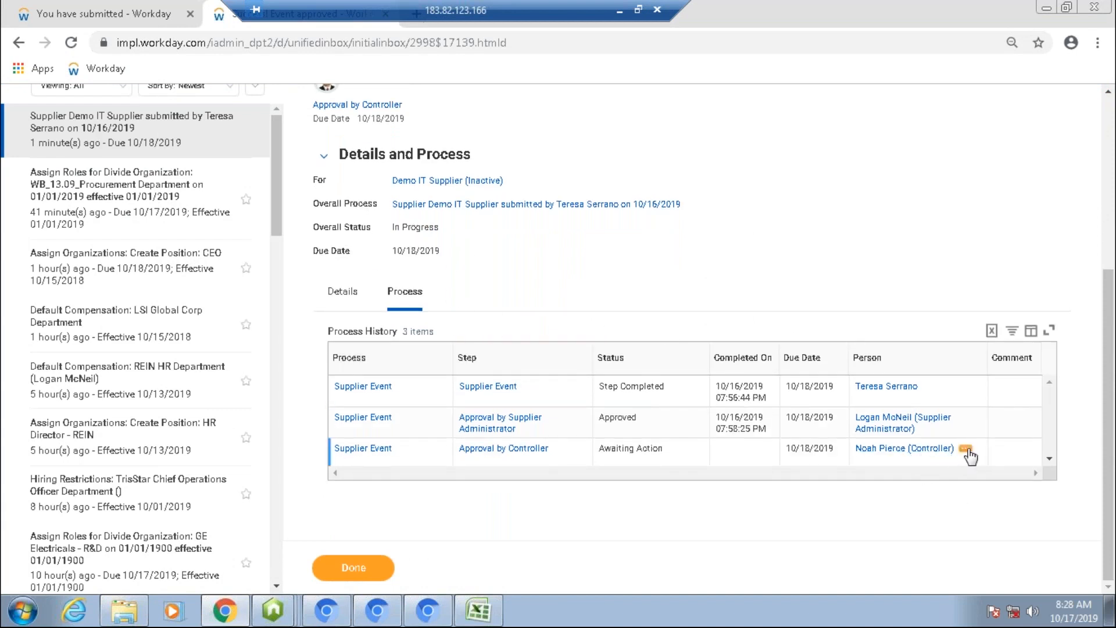
{"action": "left_click", "coordinate": [966, 450]}
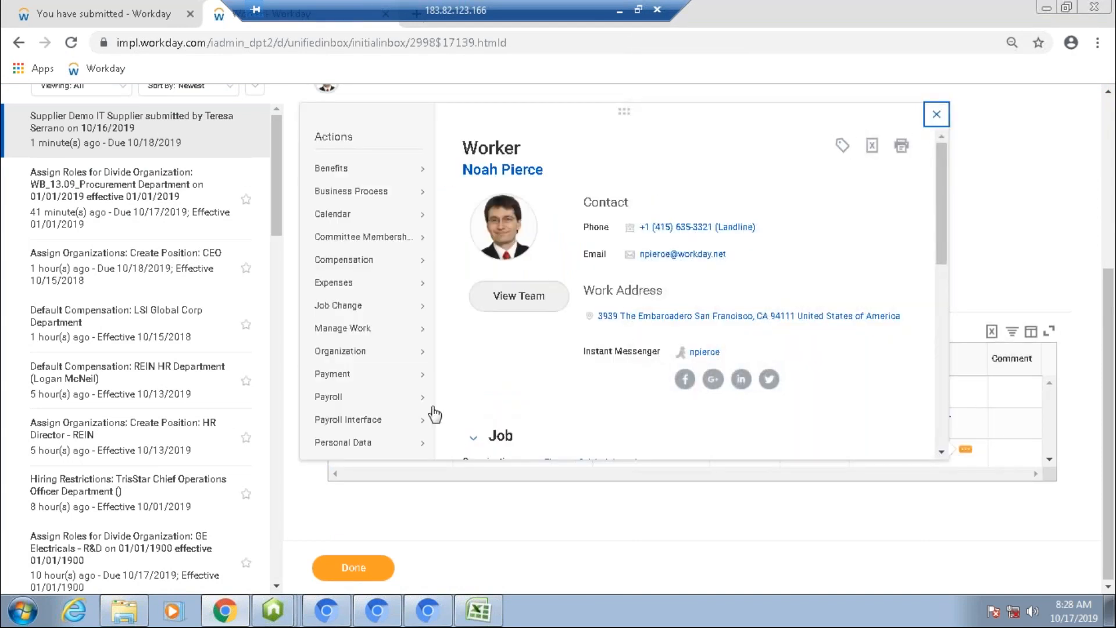
{"action": "mouse_move", "coordinate": [381, 400]}
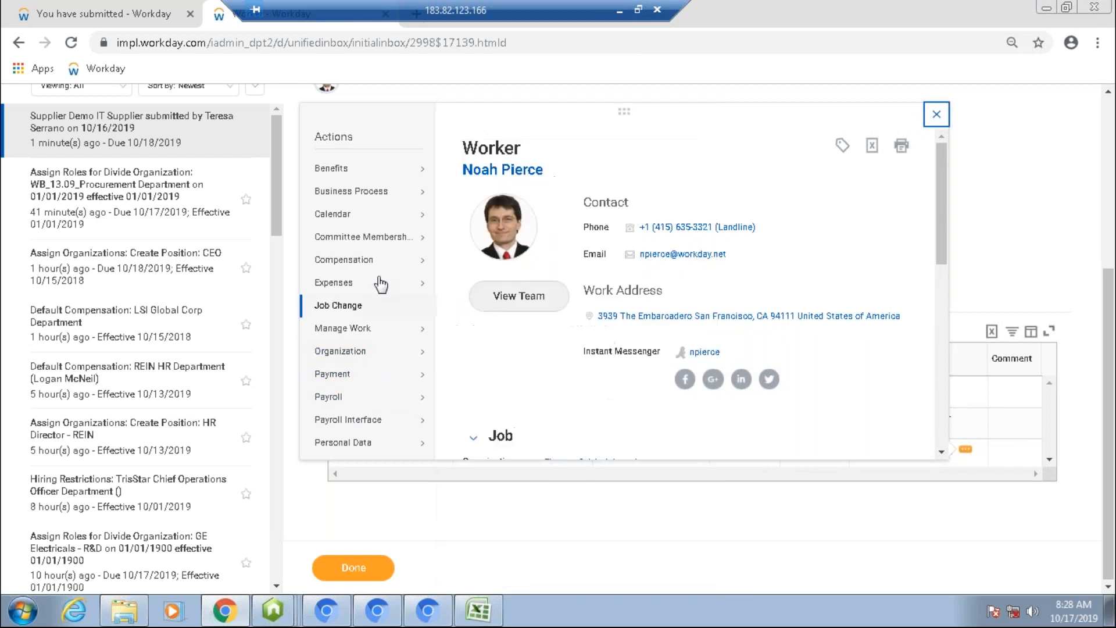
{"action": "mouse_move", "coordinate": [395, 368]}
{"action": "scroll", "coordinate": [395, 368], "scroll_direction": "down", "scroll_amount": 4}
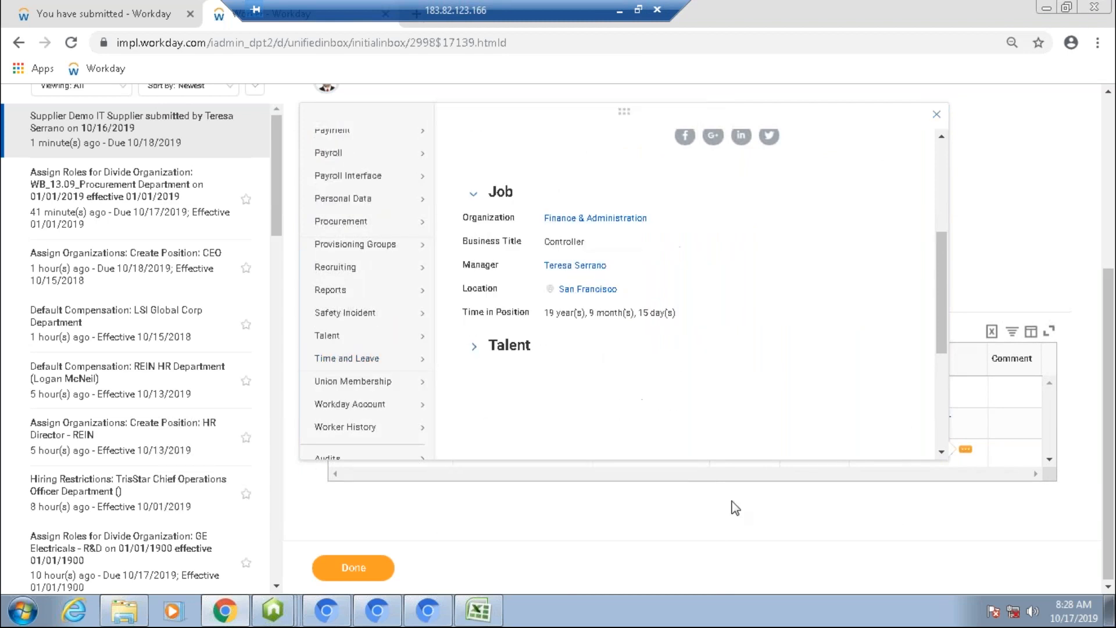
{"action": "left_click", "coordinate": [514, 517]}
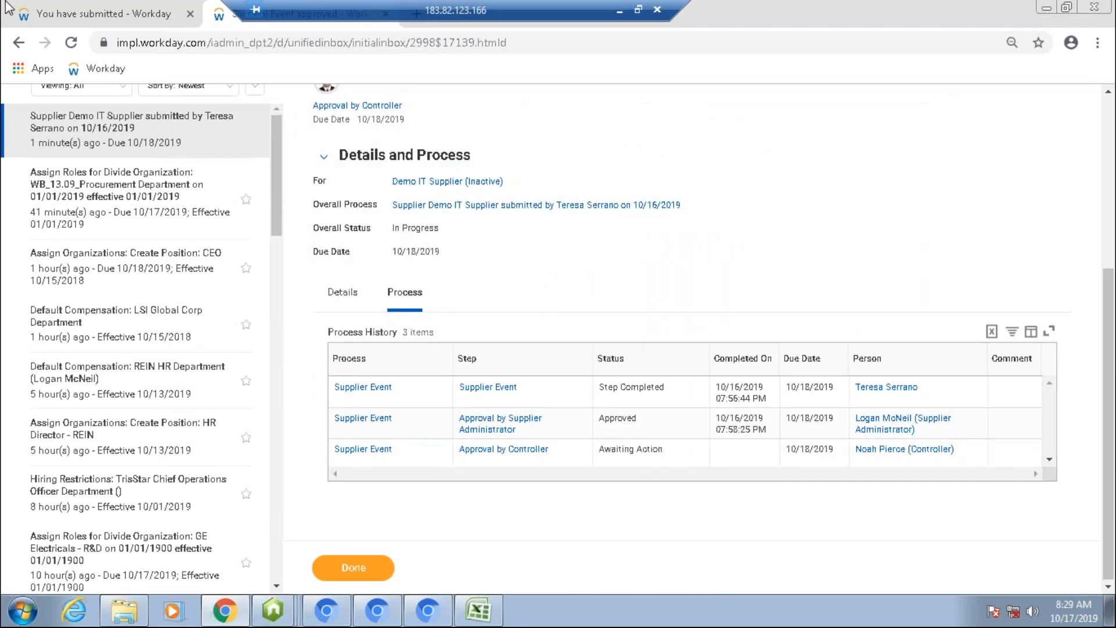
Step: Search for bp: supplier and open the Supplier Event (Default Definition) business process
{"action": "left_click", "coordinate": [67, 17]}
{"action": "left_click", "coordinate": [180, 157]}
{"action": "key", "text": "ctrl+a"}
{"action": "type", "text": "bp"}
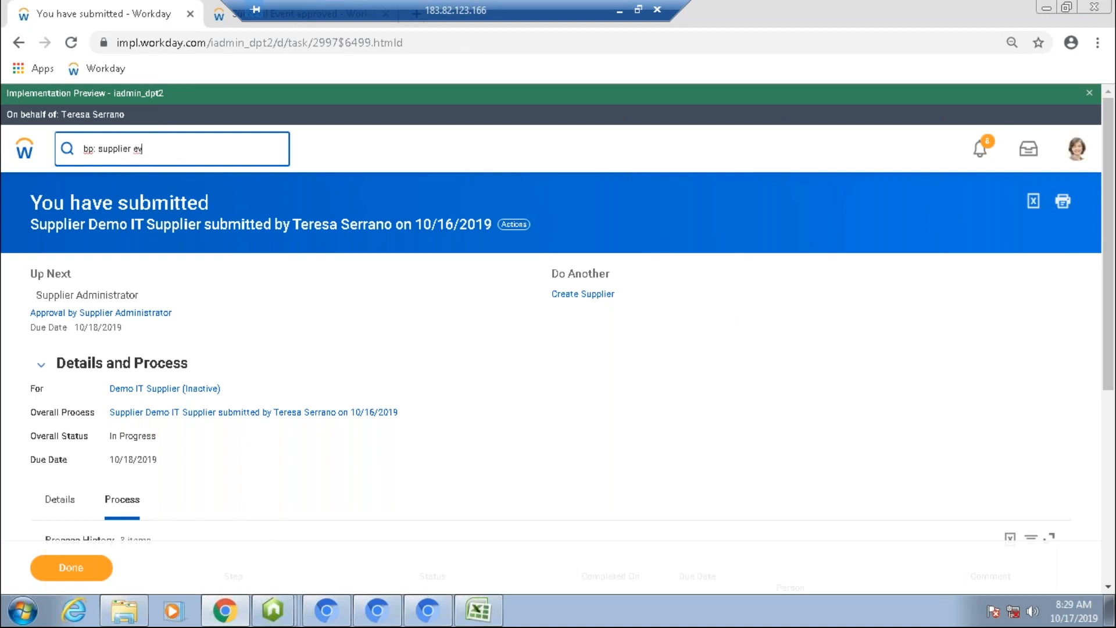
{"action": "left_click", "coordinate": [21, 150]}
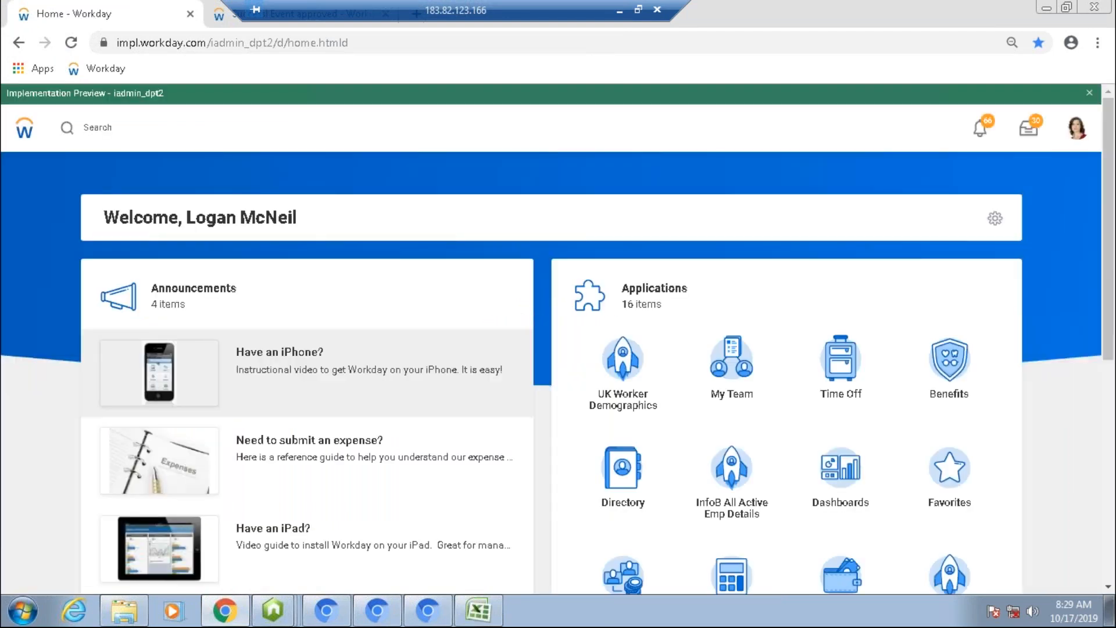
{"action": "left_click", "coordinate": [131, 116]}
{"action": "type", "text": "bp: supplier"}
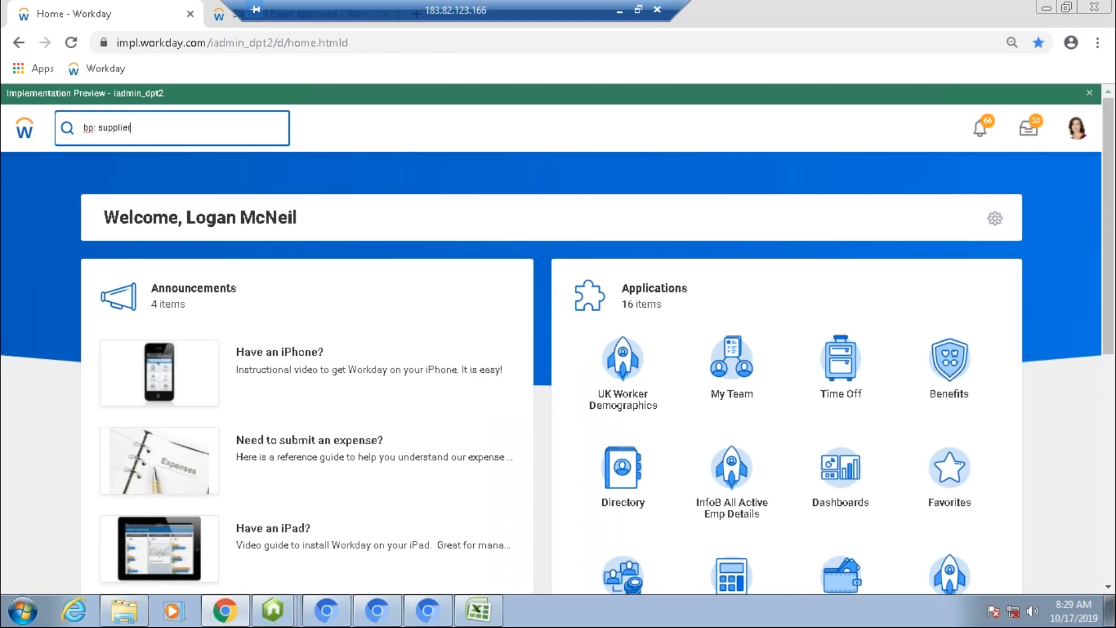
{"action": "key", "text": "Return"}
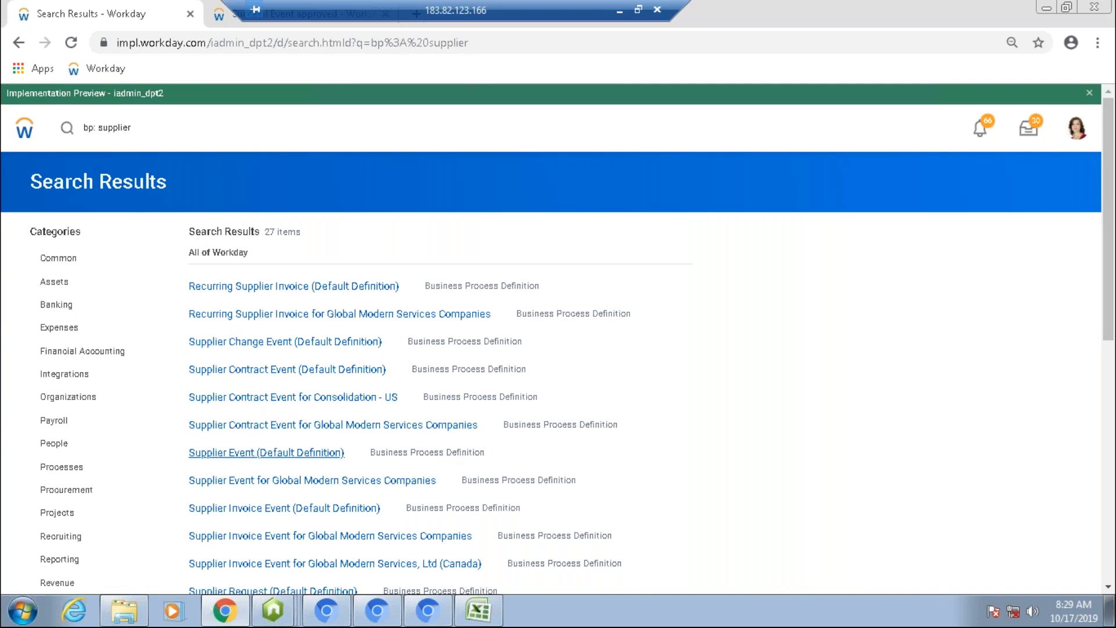
{"action": "left_click", "coordinate": [267, 453]}
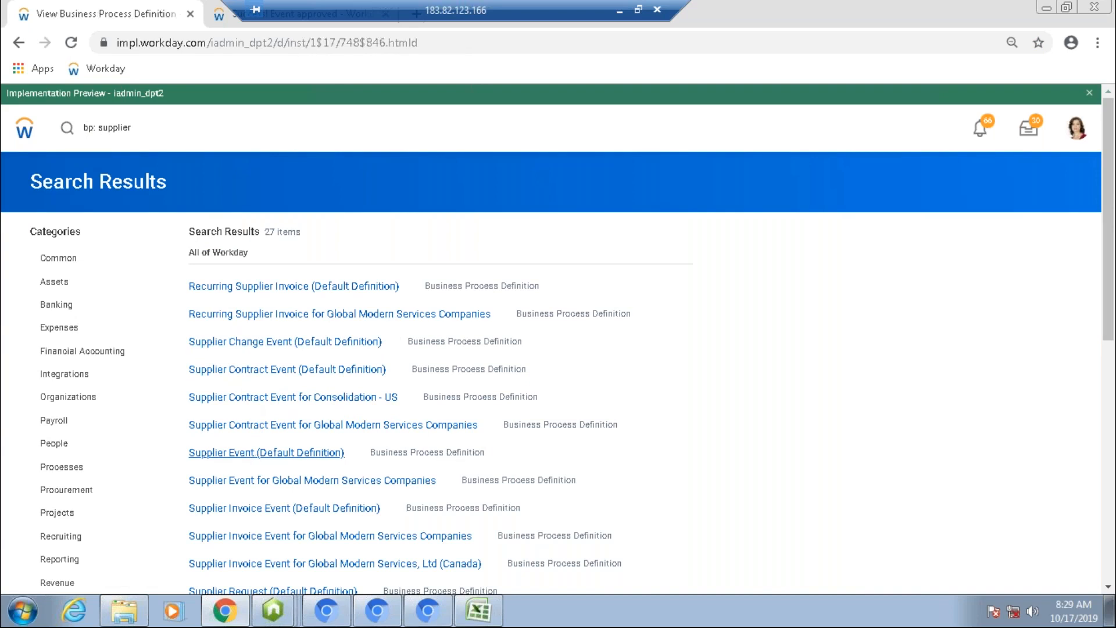
Step: Open the Not from Supplier Request condition of the approval step in a new tab and view its Created from Supplier Request report field
{"action": "scroll", "coordinate": [266, 453], "scroll_direction": "down", "scroll_amount": 1}
{"action": "scroll", "coordinate": [141, 423], "scroll_direction": "down", "scroll_amount": 2}
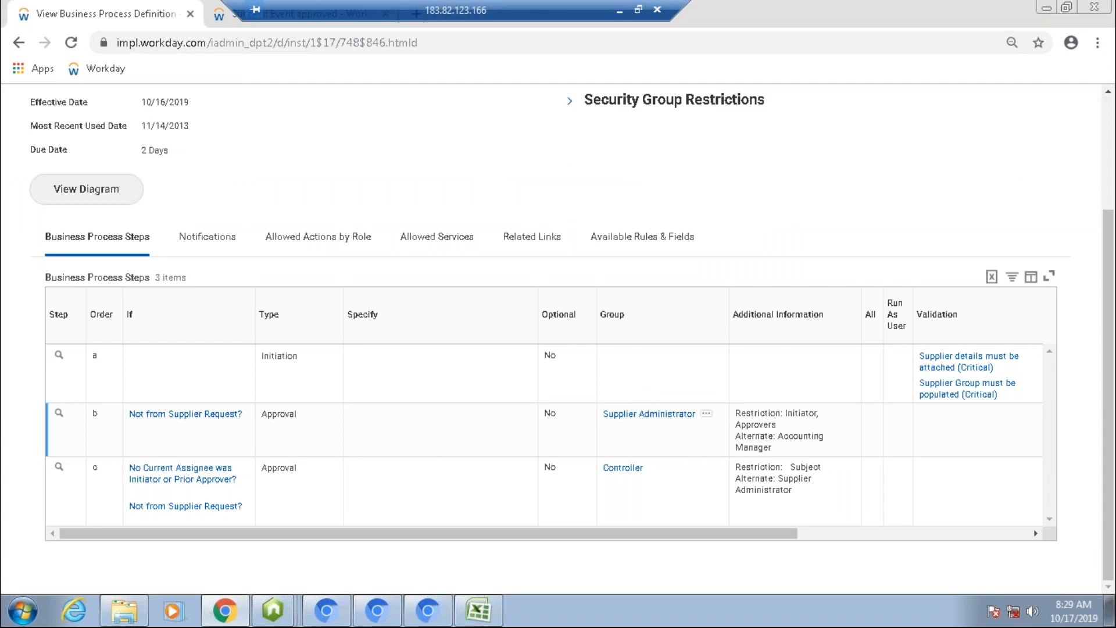
{"action": "right_click", "coordinate": [157, 423]}
{"action": "left_click", "coordinate": [175, 427]}
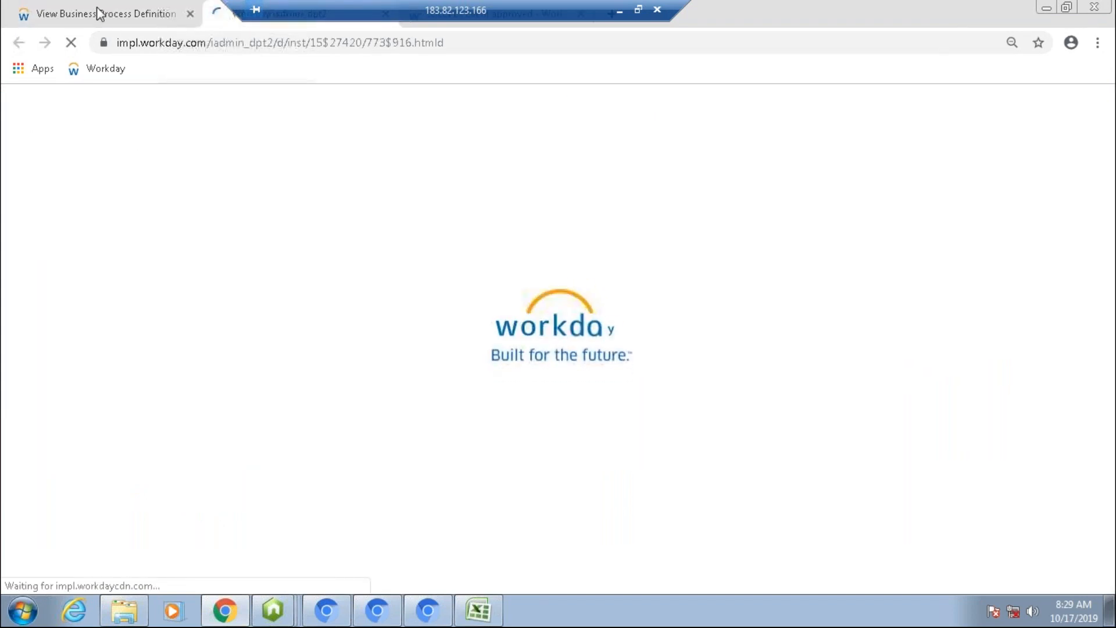
{"action": "left_click_drag", "start_coordinate": [280, 16], "coordinate": [477, 1]}
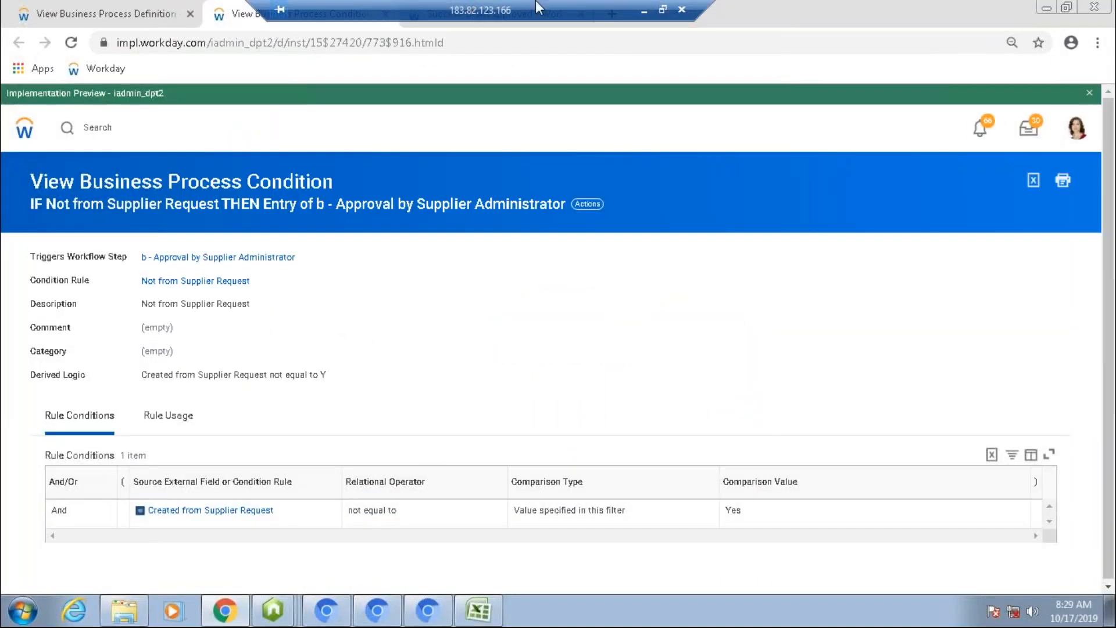
{"action": "left_click_drag", "start_coordinate": [475, 10], "coordinate": [848, 8]}
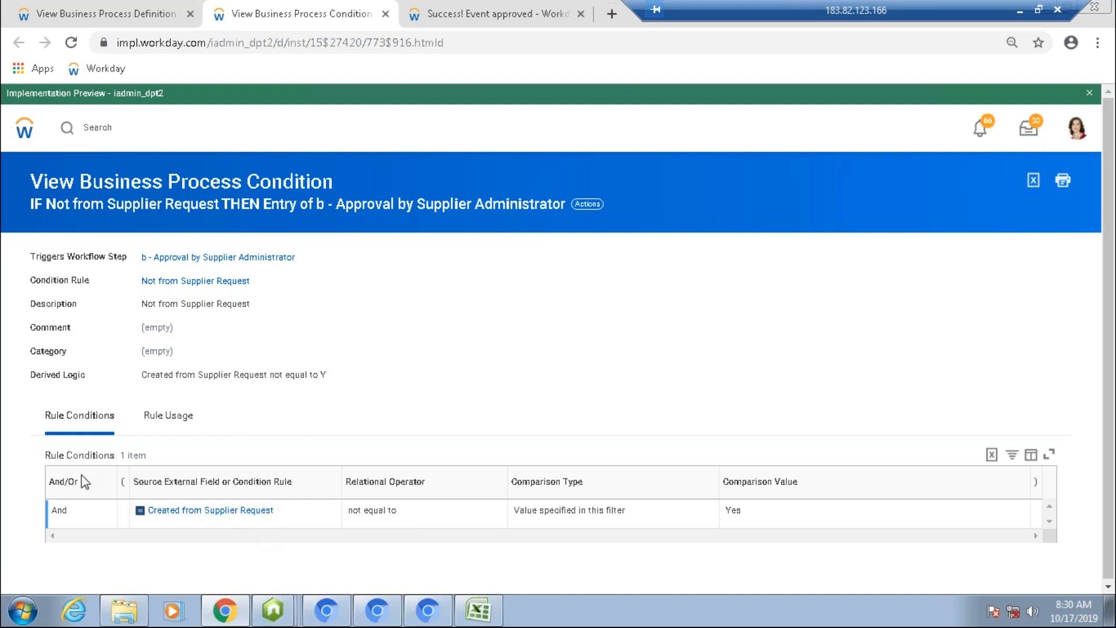
{"action": "left_click", "coordinate": [289, 511]}
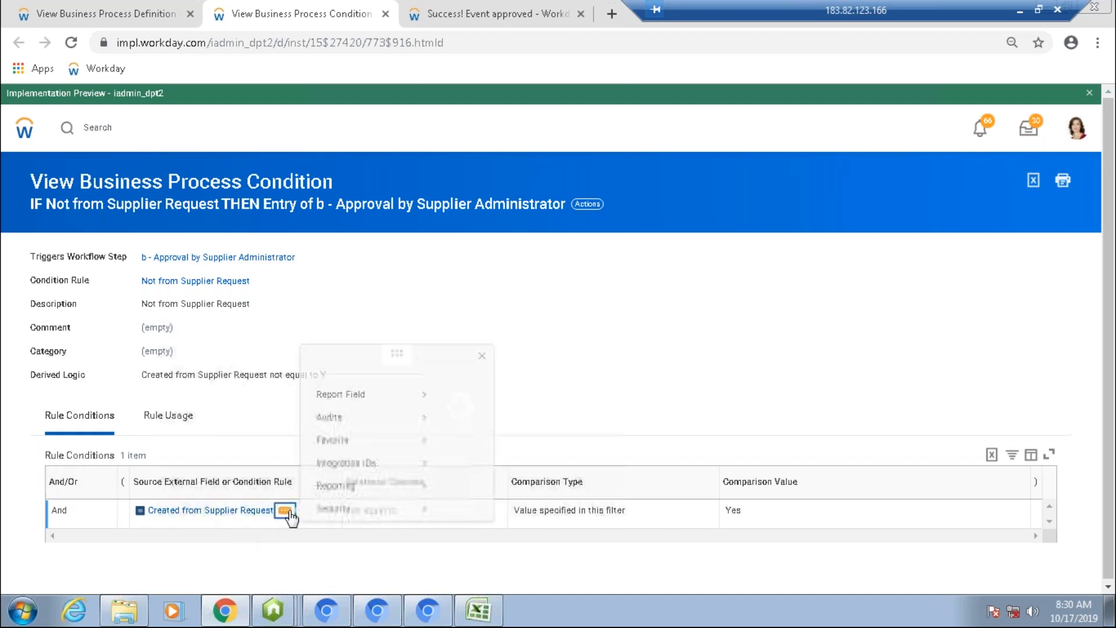
{"action": "left_click", "coordinate": [456, 399]}
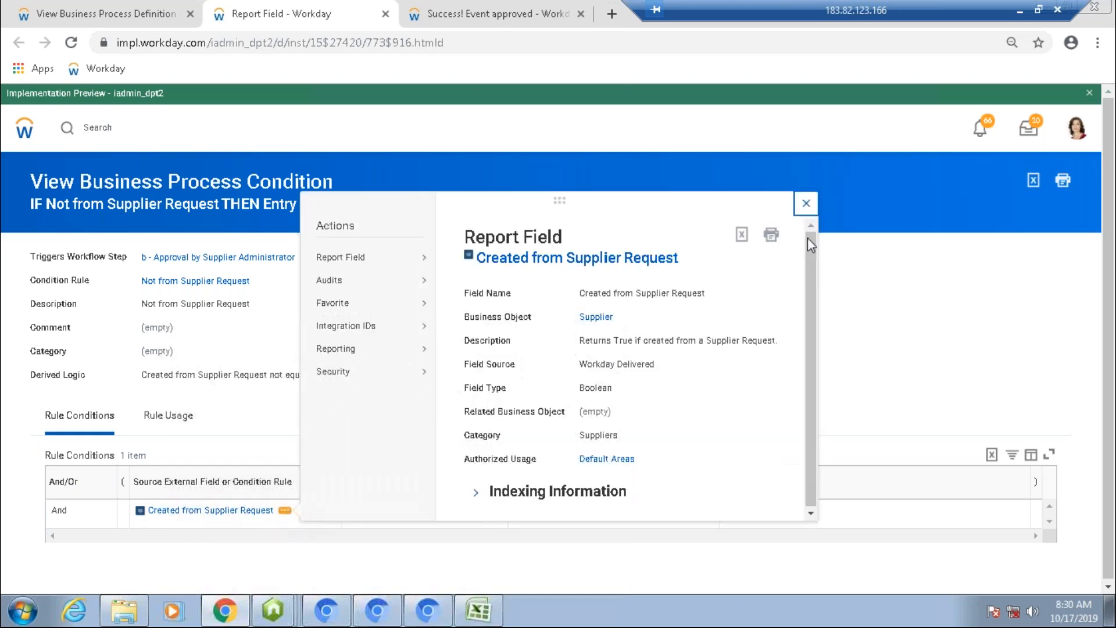
Step: Close the report field and switch back to the business process definition and the approved event's tabs
{"action": "left_click", "coordinate": [808, 207]}
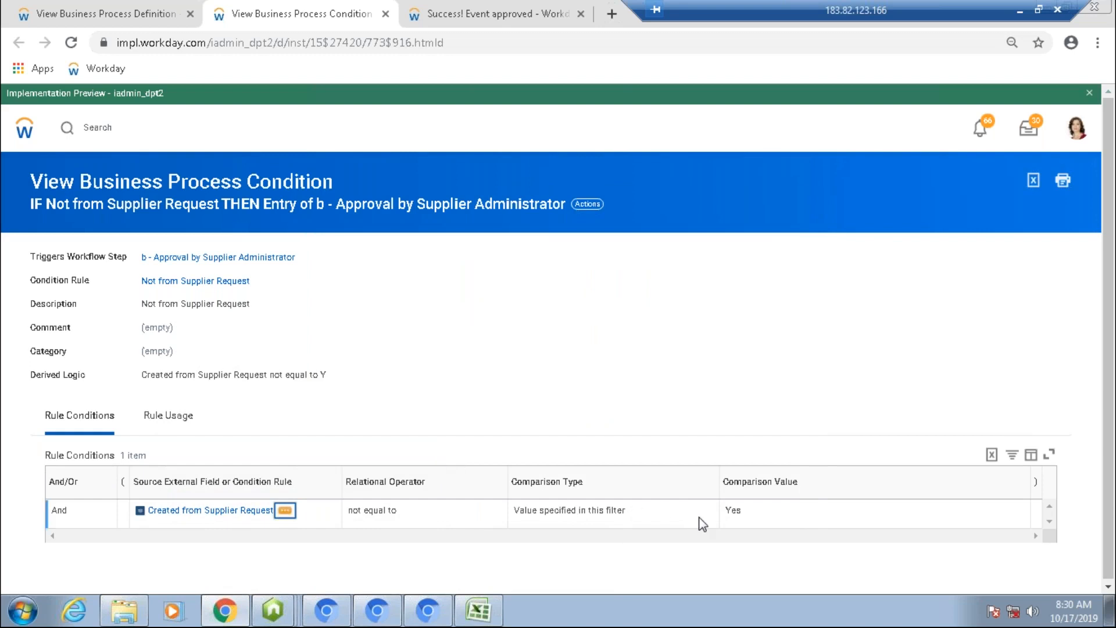
{"action": "left_click", "coordinate": [134, 21]}
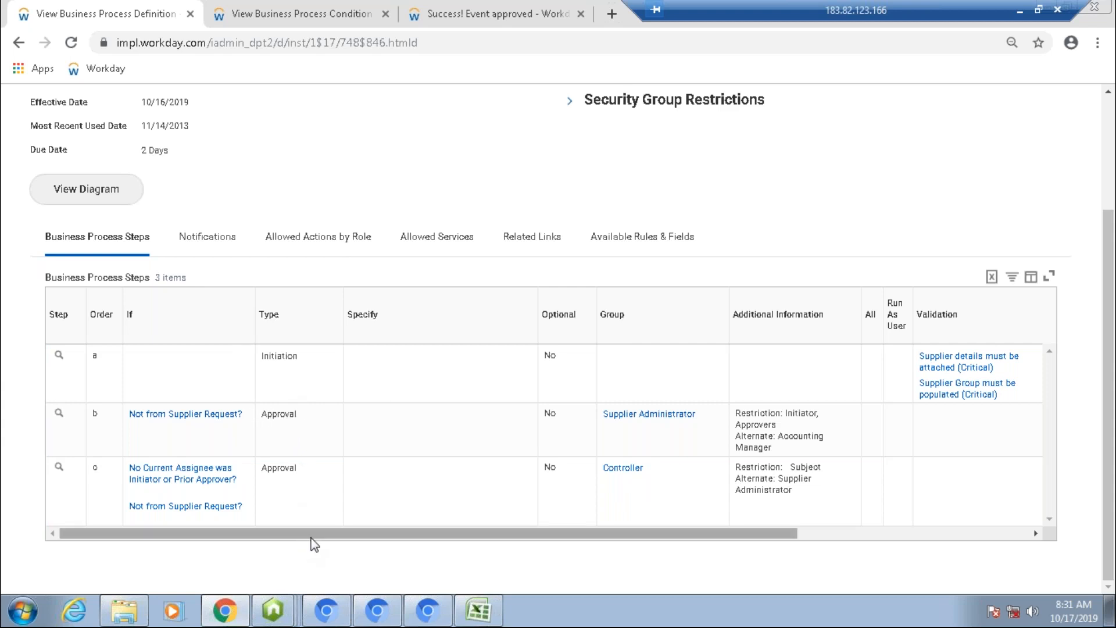
{"action": "left_click_drag", "start_coordinate": [350, 538], "coordinate": [433, 13]}
{"action": "left_click", "coordinate": [433, 13]}
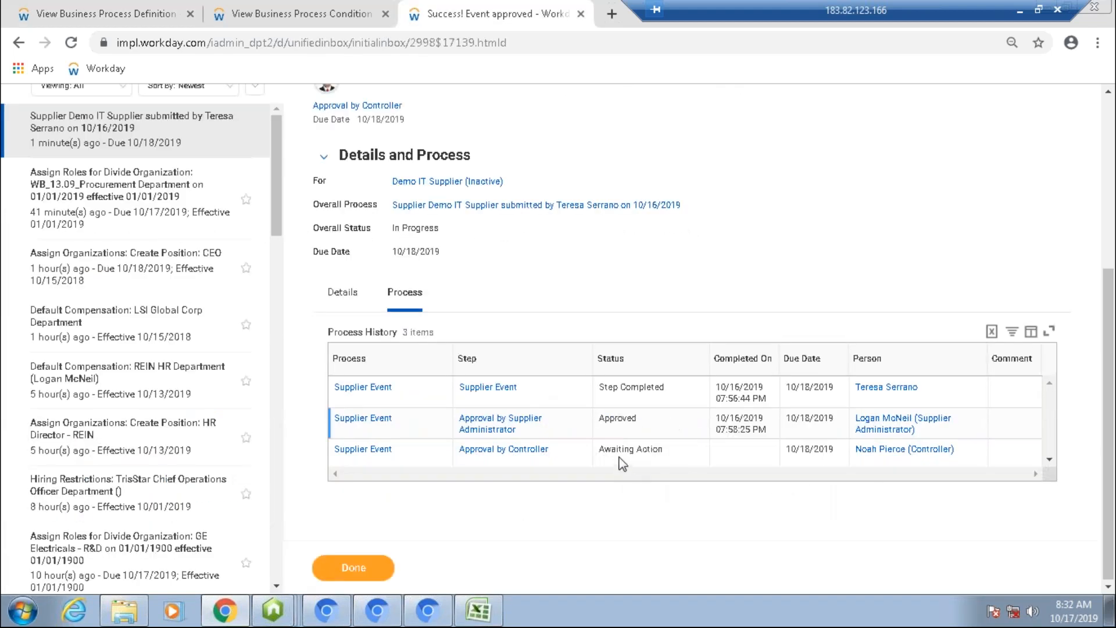
Step: Start a proxy session as the controller assigned to the Approval by Controller step
{"action": "mouse_move", "coordinate": [958, 460]}
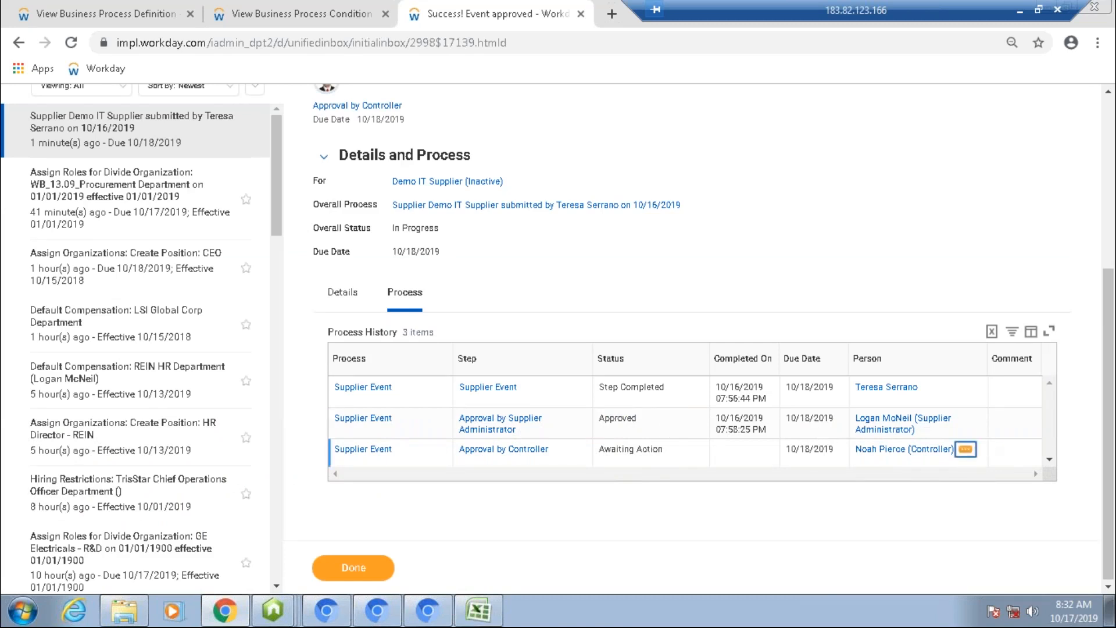
{"action": "left_click", "coordinate": [966, 449]}
{"action": "mouse_move", "coordinate": [809, 589]}
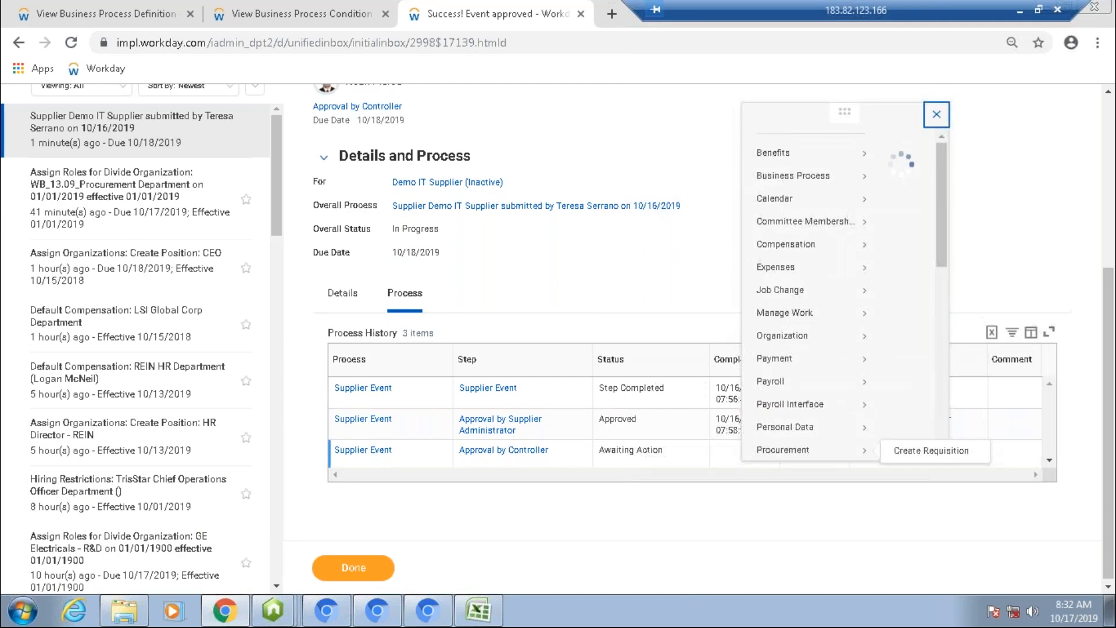
{"action": "scroll", "coordinate": [348, 436], "scroll_direction": "down", "scroll_amount": 5}
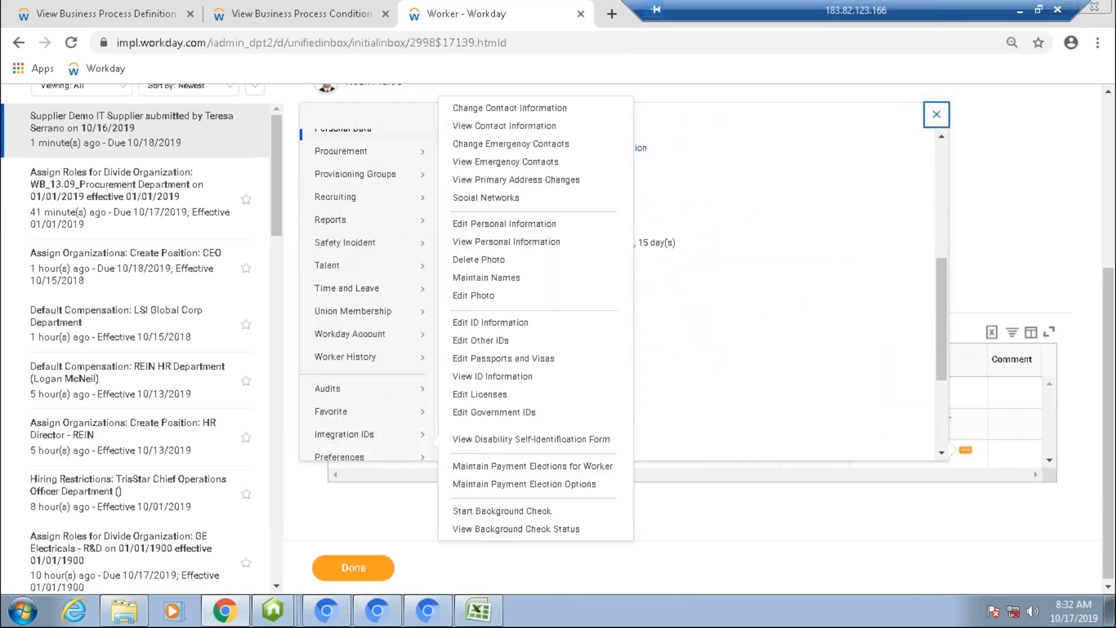
{"action": "mouse_move", "coordinate": [344, 434]}
{"action": "scroll", "coordinate": [360, 407], "scroll_direction": "down", "scroll_amount": 3}
{"action": "mouse_move", "coordinate": [387, 442]}
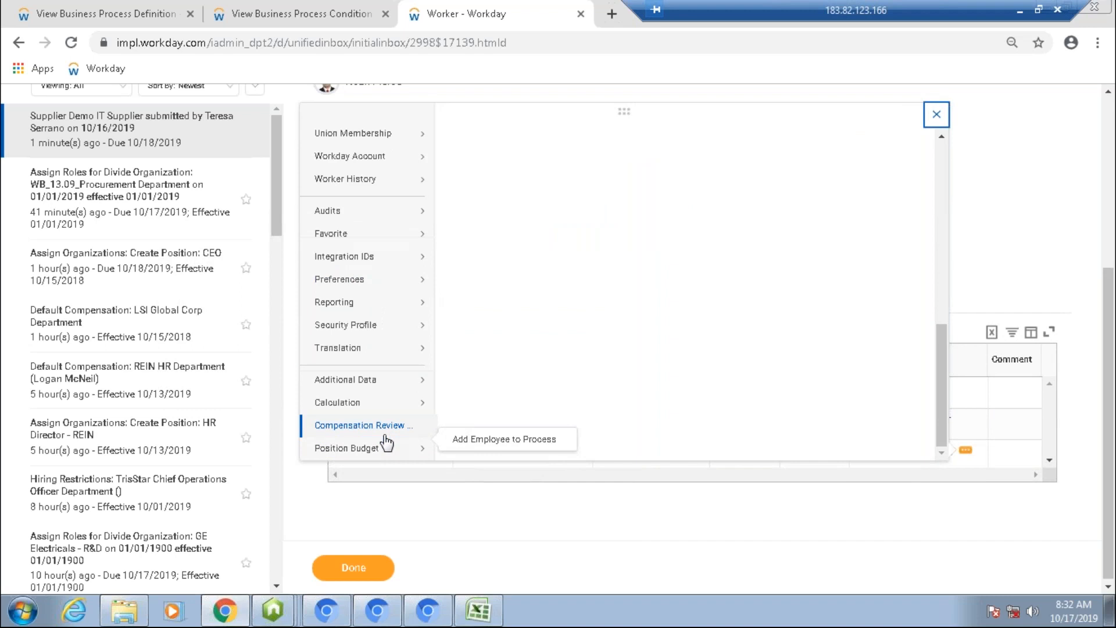
{"action": "mouse_move", "coordinate": [400, 326]}
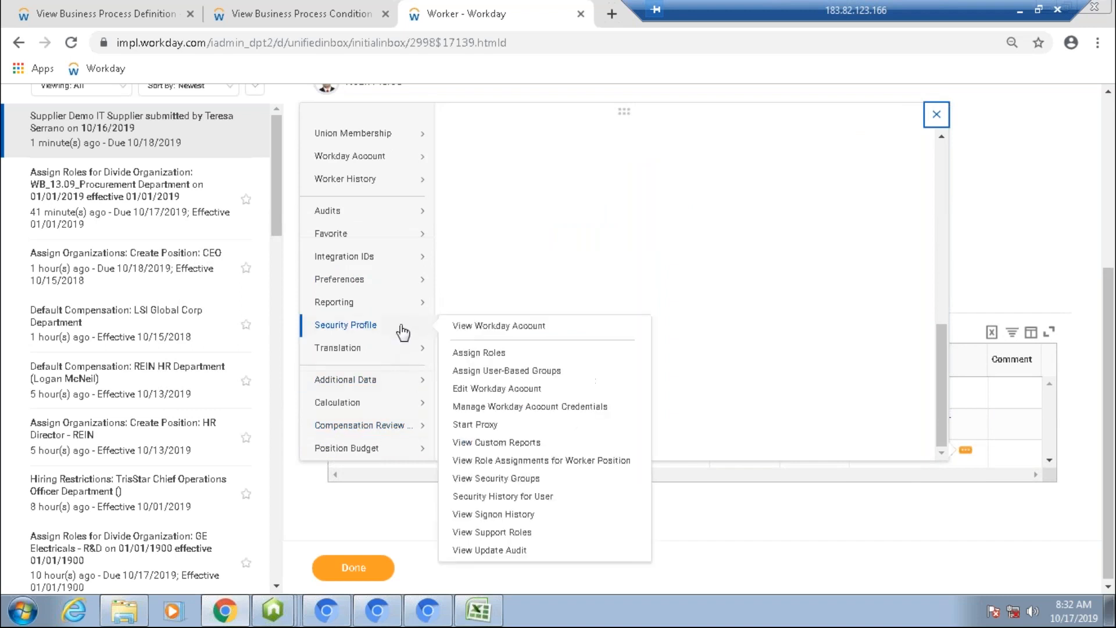
{"action": "left_click", "coordinate": [474, 426]}
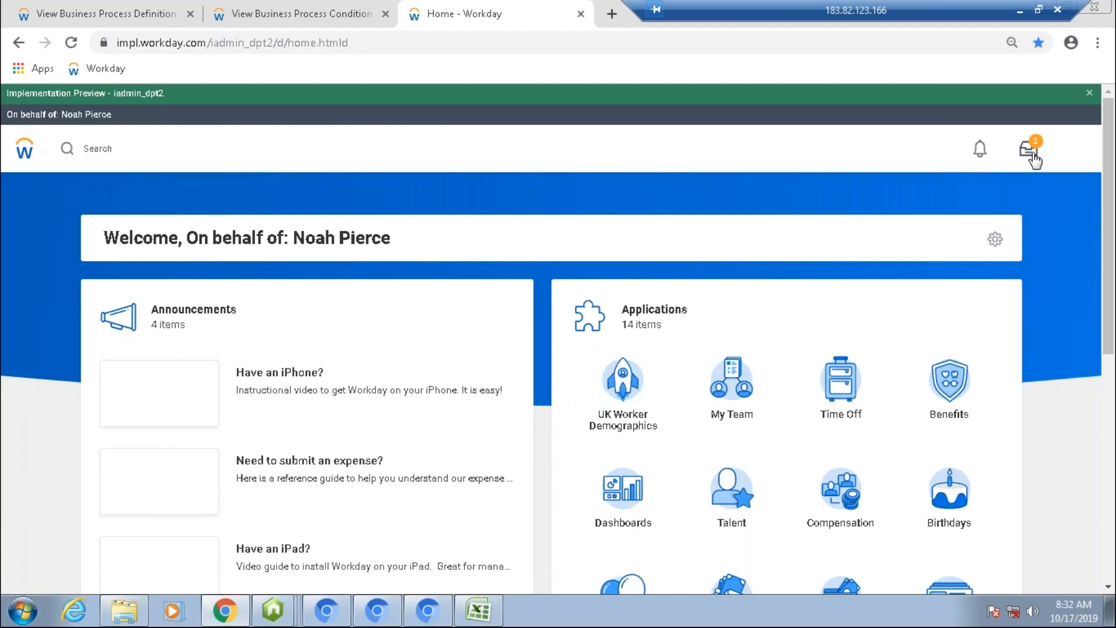
Step: Open the Demo IT Supplier review task from the controller's inbox and approve it
{"action": "left_click", "coordinate": [1033, 152]}
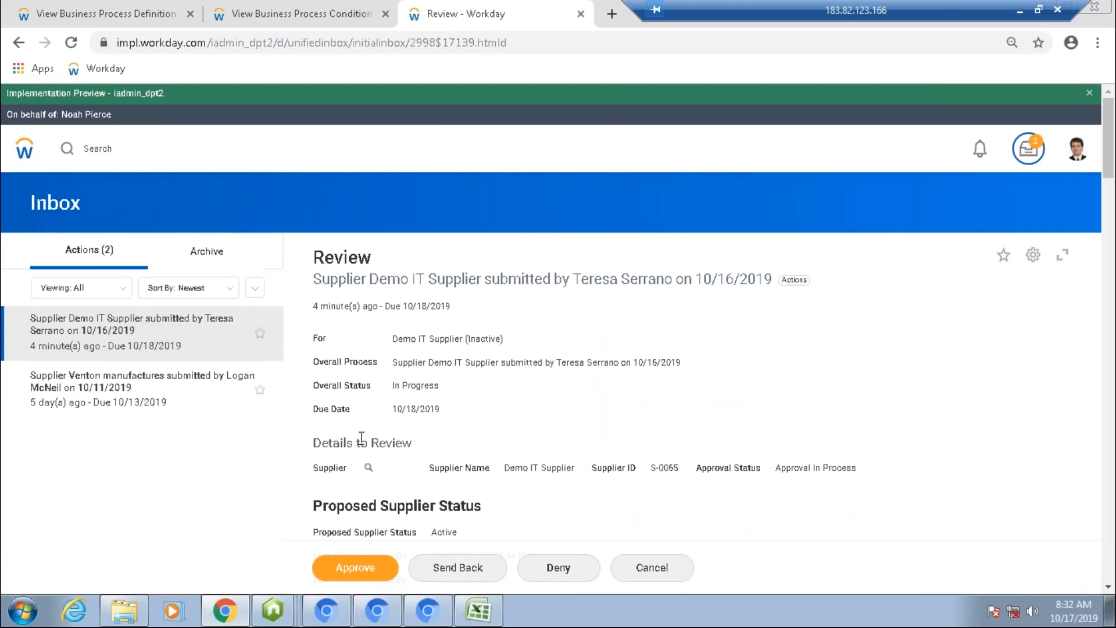
{"action": "scroll", "coordinate": [361, 437], "scroll_direction": "down", "scroll_amount": 2}
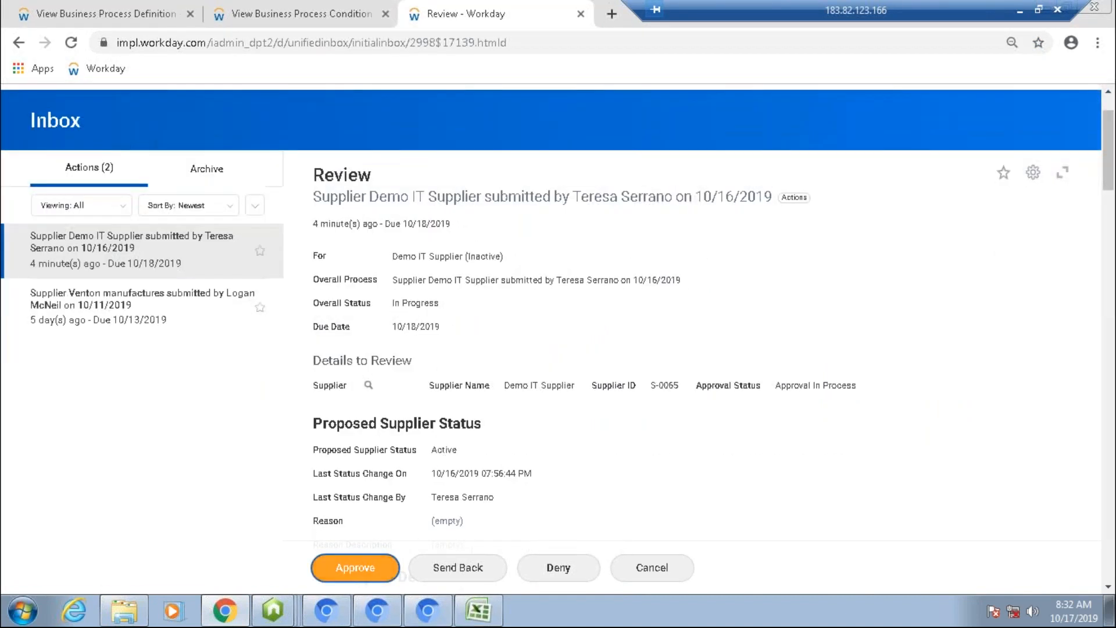
{"action": "left_click", "coordinate": [355, 568]}
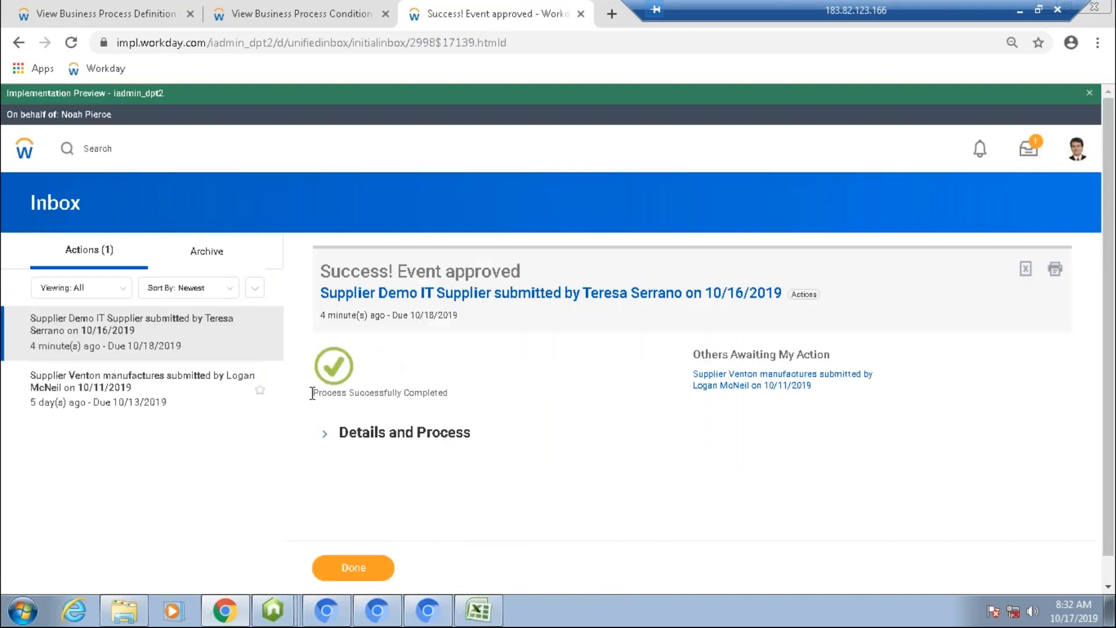
Step: Expand the approved event's details and view its process history
{"action": "left_click_drag", "start_coordinate": [312, 394], "coordinate": [447, 391]}
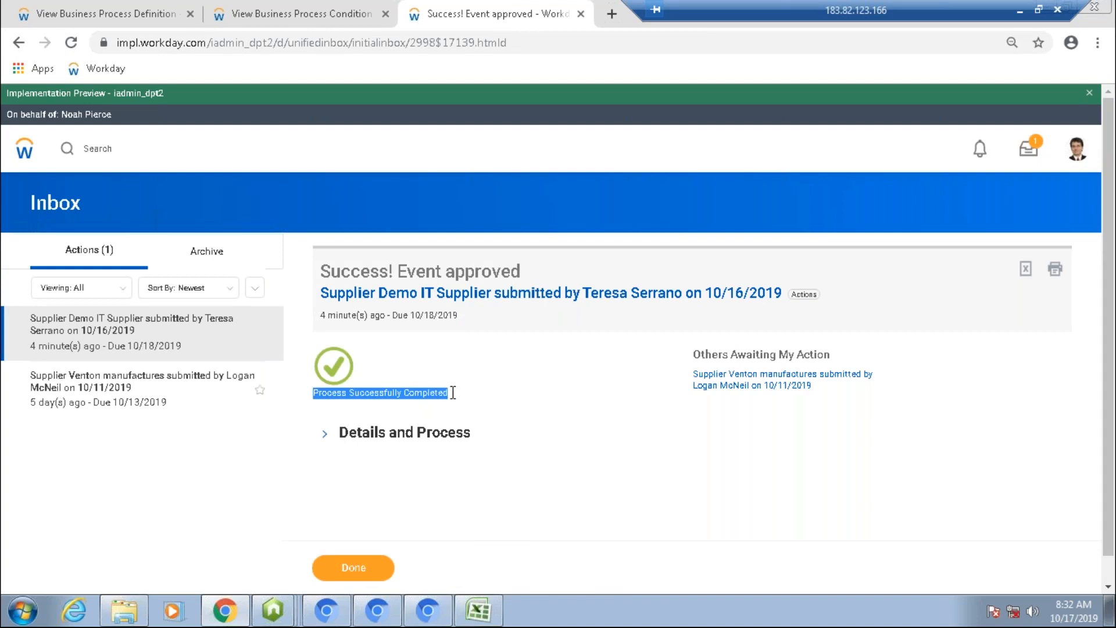
{"action": "left_click", "coordinate": [324, 437]}
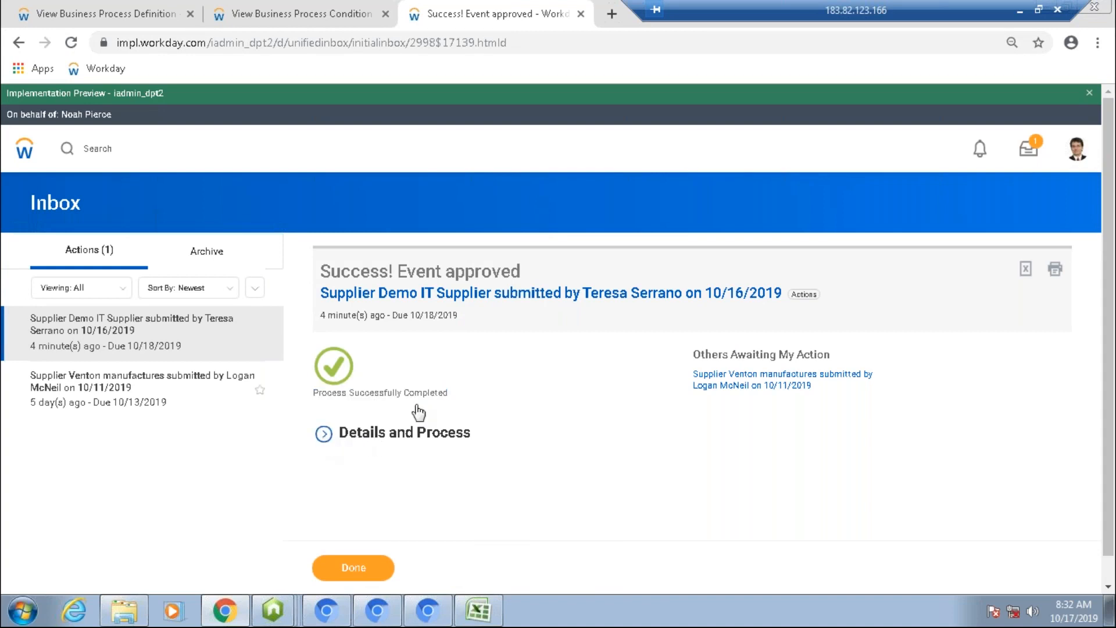
{"action": "scroll", "coordinate": [483, 382], "scroll_direction": "down", "scroll_amount": 4}
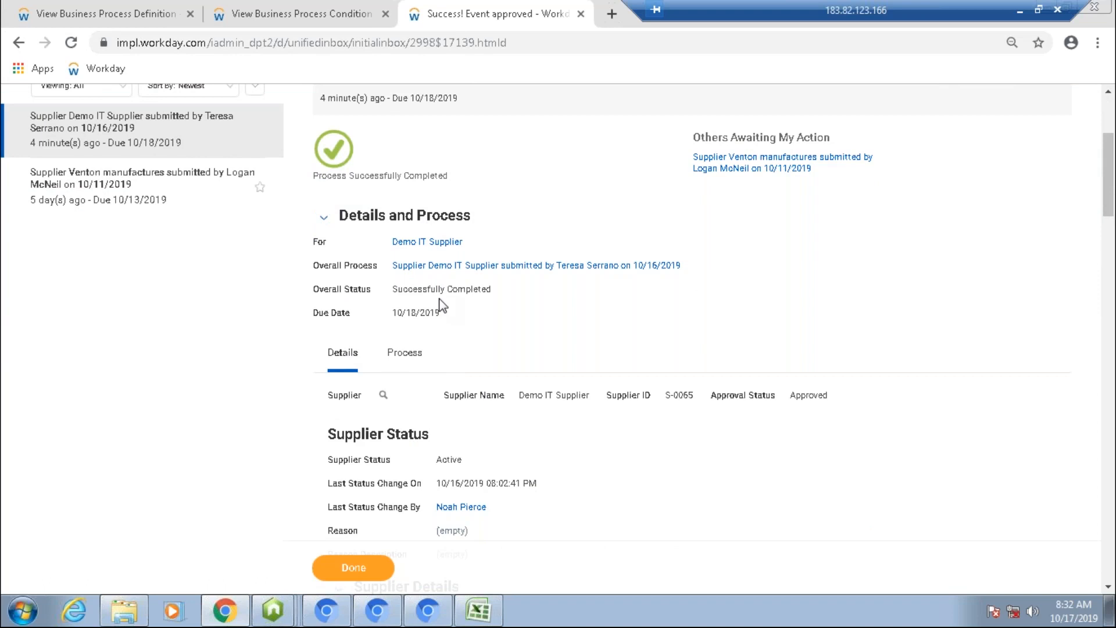
{"action": "left_click", "coordinate": [410, 360]}
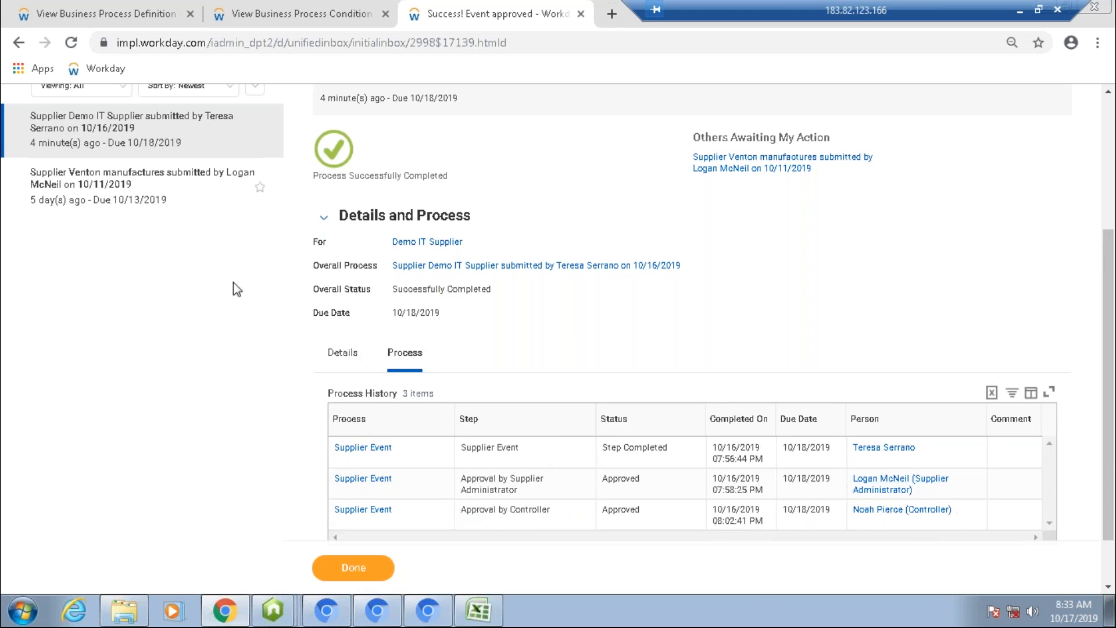
Step: Search for stop proxy and stop the current proxy session
{"action": "scroll", "coordinate": [232, 281], "scroll_direction": "up", "scroll_amount": 5}
{"action": "type", "text": "dt"}
{"action": "key", "text": "BackSpace"}
{"action": "key", "text": "BackSpace"}
{"action": "type", "text": "s"}
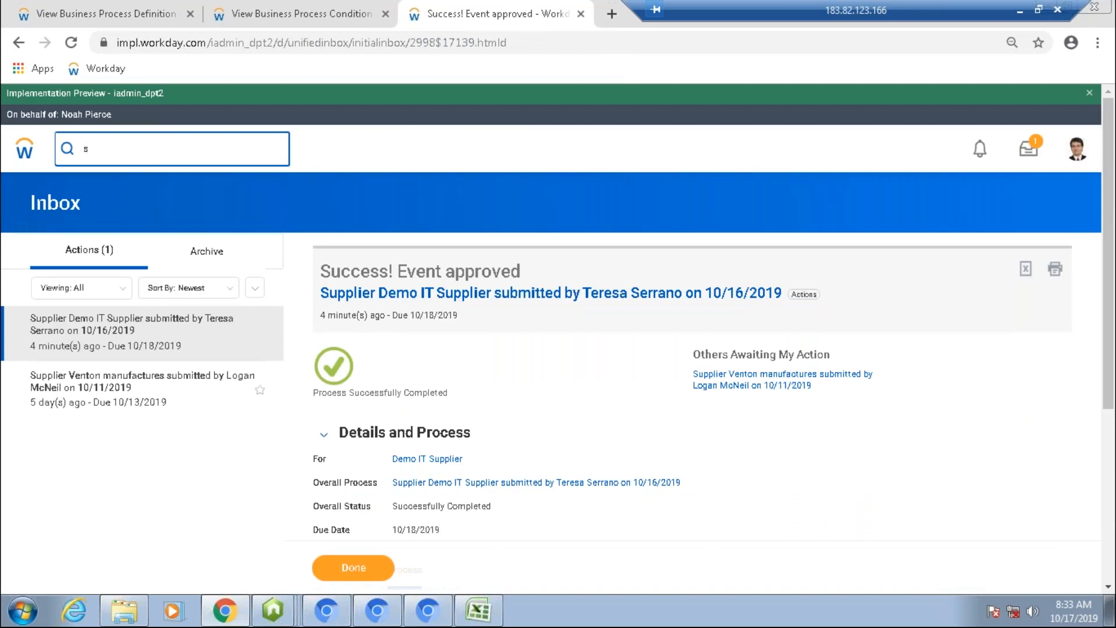
{"action": "type", "text": "top proxy"}
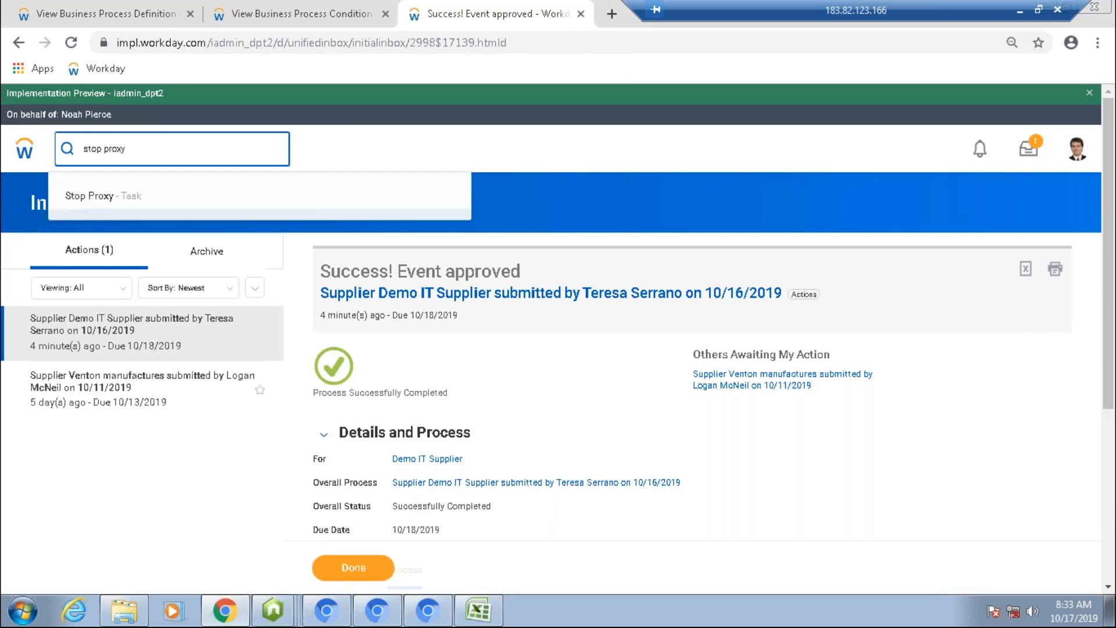
{"action": "left_click", "coordinate": [116, 198]}
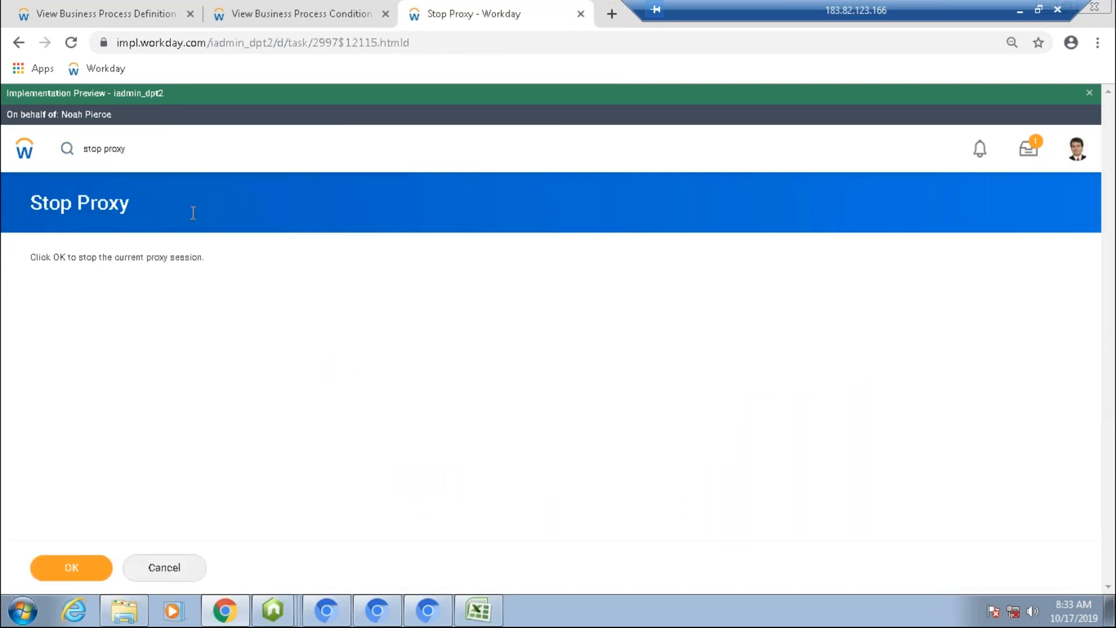
{"action": "left_click", "coordinate": [76, 561]}
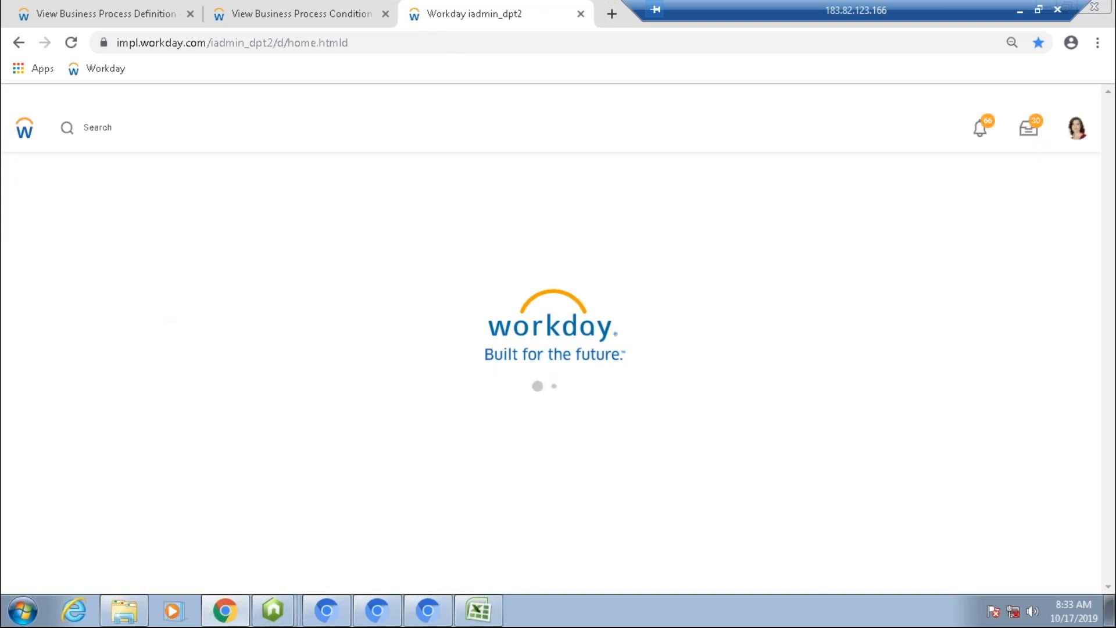
Step: Run the Find Suppliers report filtered by the Demo IT Services supplier category
{"action": "type", "text": "find supplier"}
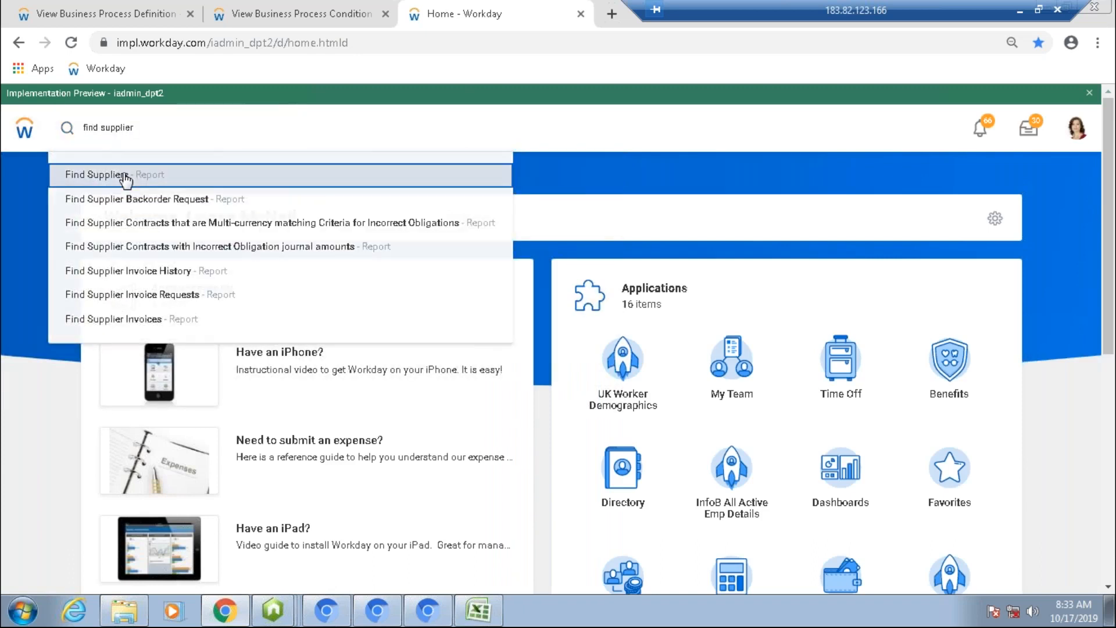
{"action": "left_click", "coordinate": [125, 177]}
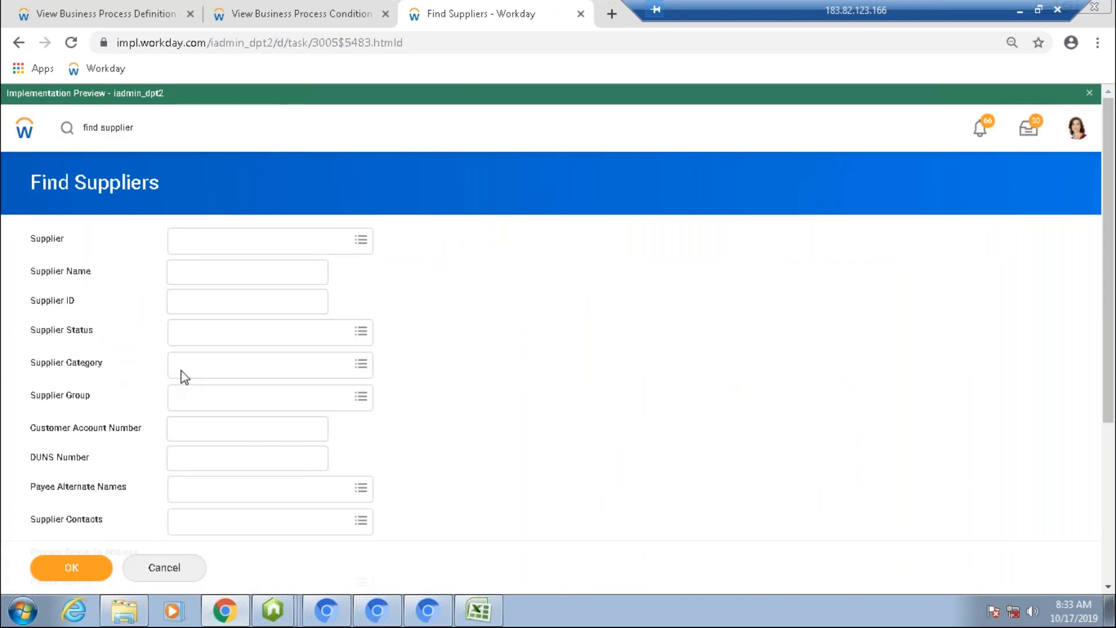
{"action": "left_click", "coordinate": [226, 368]}
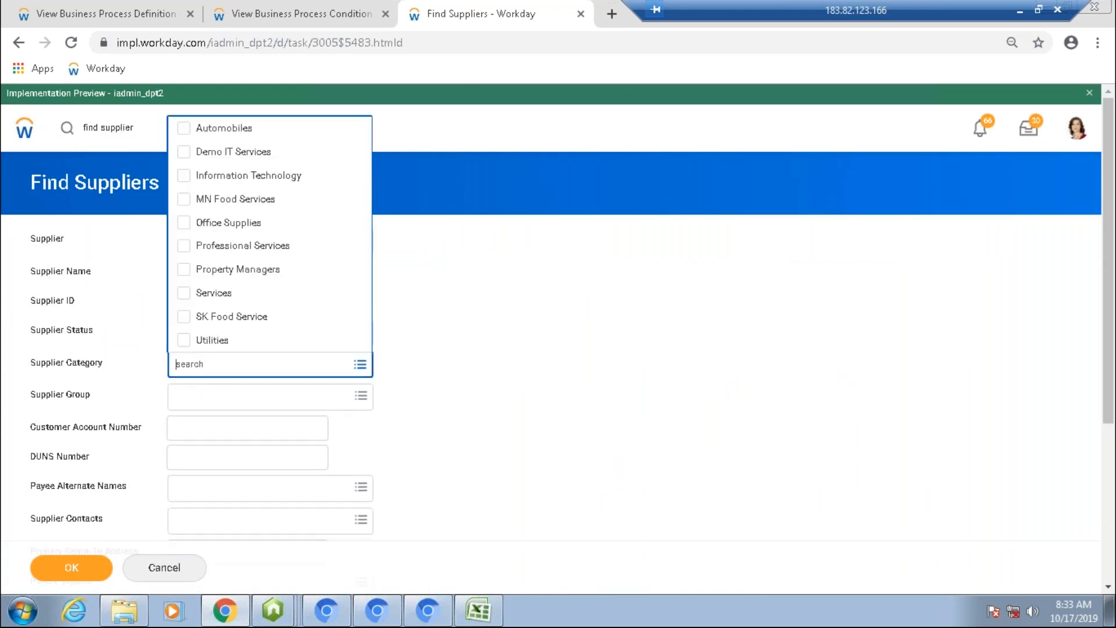
{"action": "left_click", "coordinate": [235, 158]}
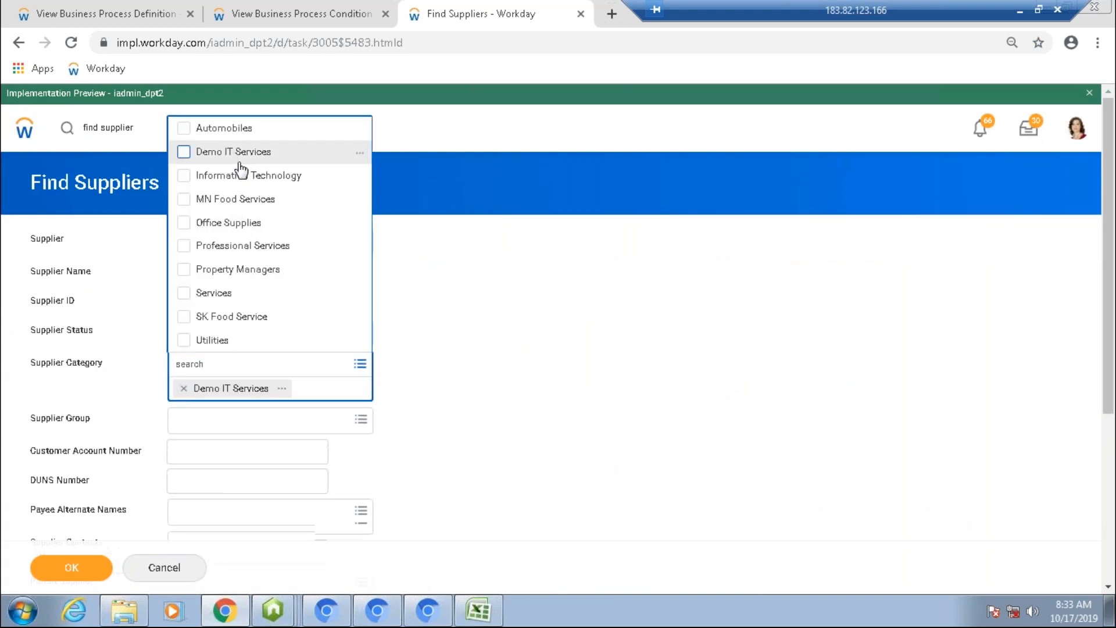
{"action": "left_click", "coordinate": [456, 356]}
{"action": "left_click", "coordinate": [70, 568]}
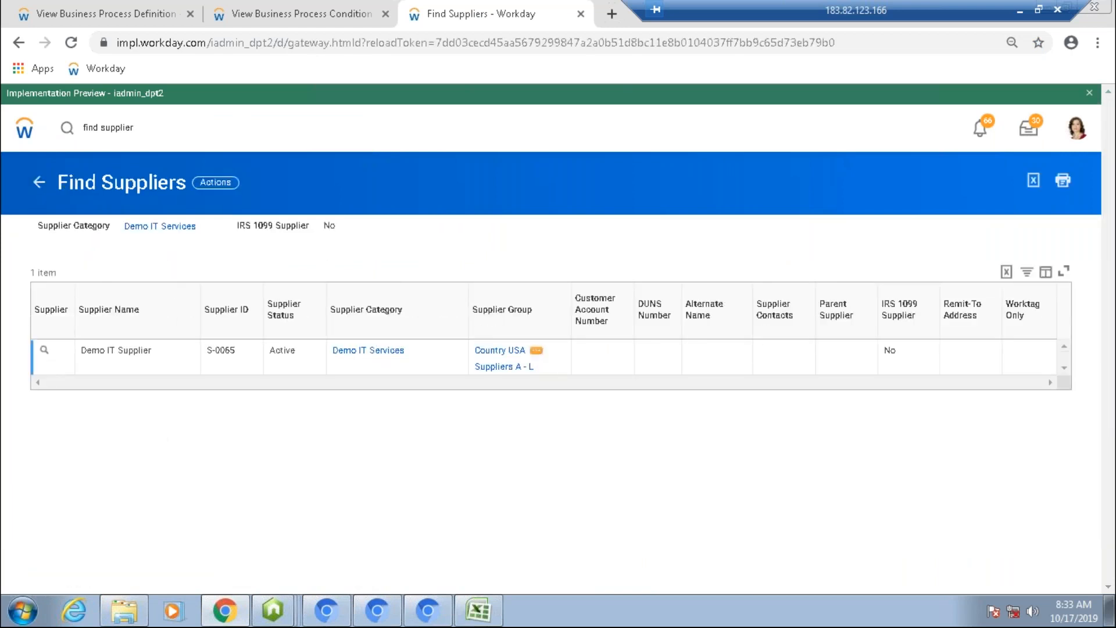
Step: Open the Demo IT Supplier and review its summary, contact information and settlement bank accounts
{"action": "left_click", "coordinate": [43, 351]}
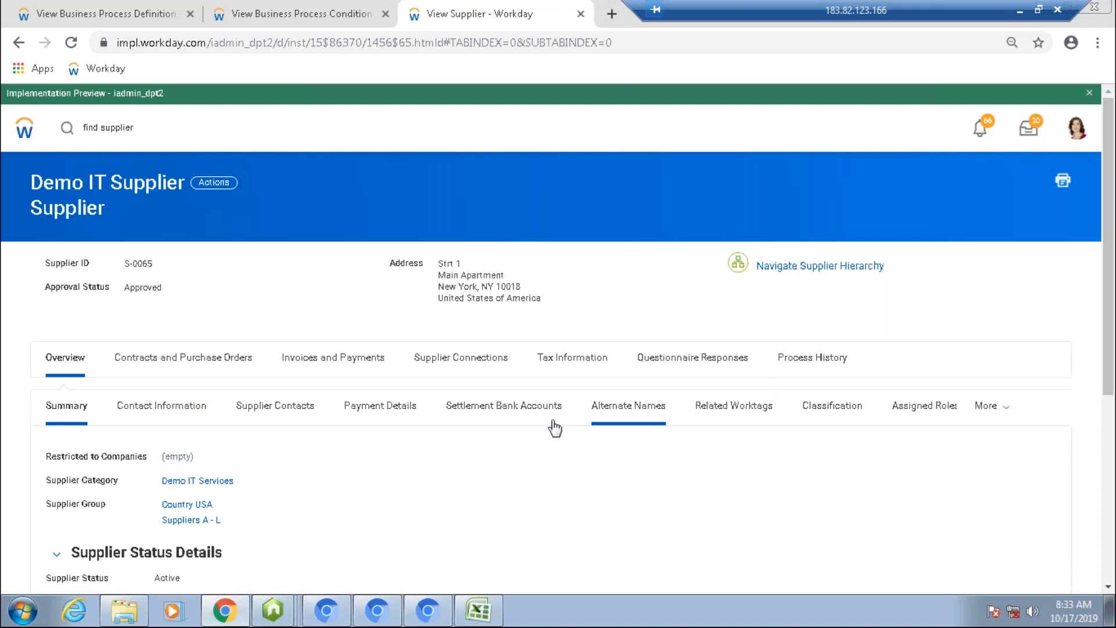
{"action": "scroll", "coordinate": [556, 429], "scroll_direction": "down", "scroll_amount": 3}
{"action": "scroll", "coordinate": [555, 428], "scroll_direction": "down", "scroll_amount": 2}
{"action": "scroll", "coordinate": [555, 428], "scroll_direction": "up", "scroll_amount": 2}
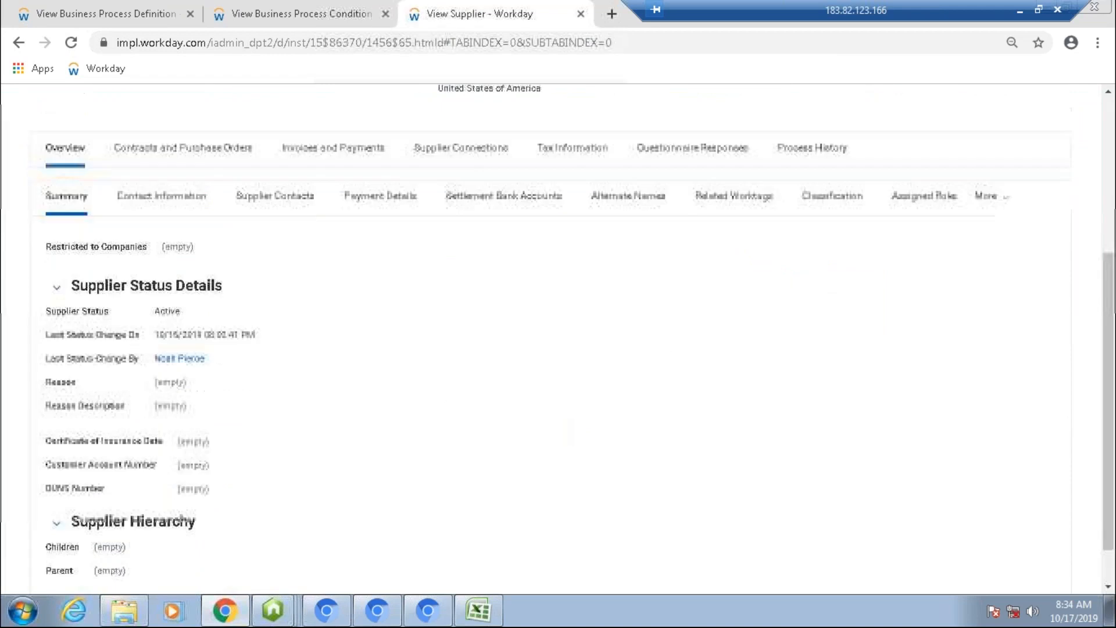
{"action": "scroll", "coordinate": [571, 432], "scroll_direction": "up", "scroll_amount": 3}
{"action": "left_click", "coordinate": [163, 405]}
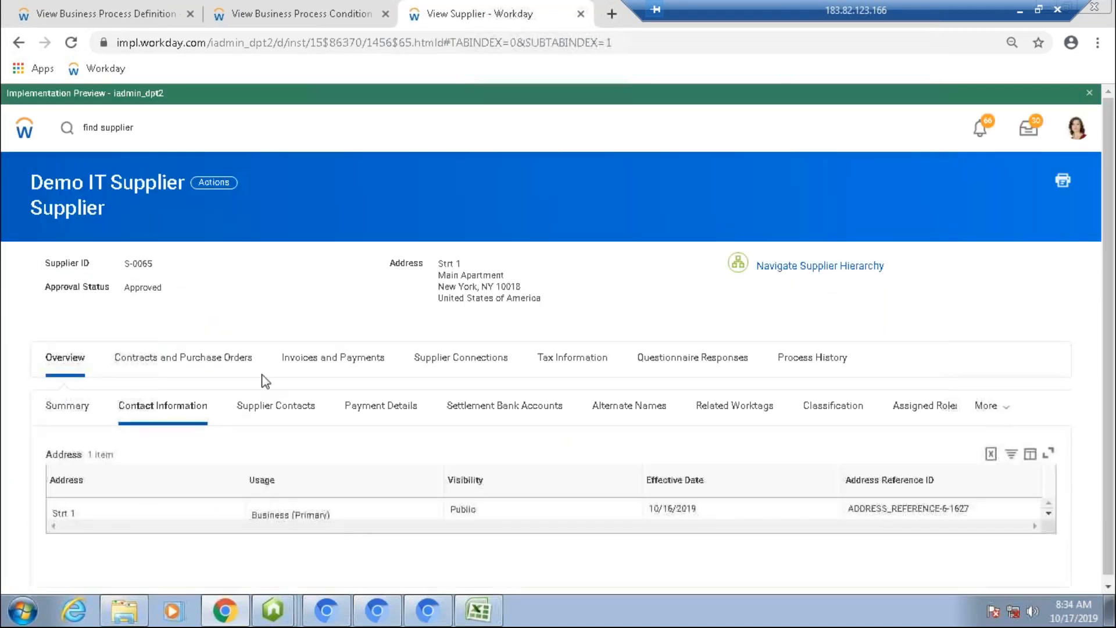
{"action": "left_click", "coordinate": [476, 407]}
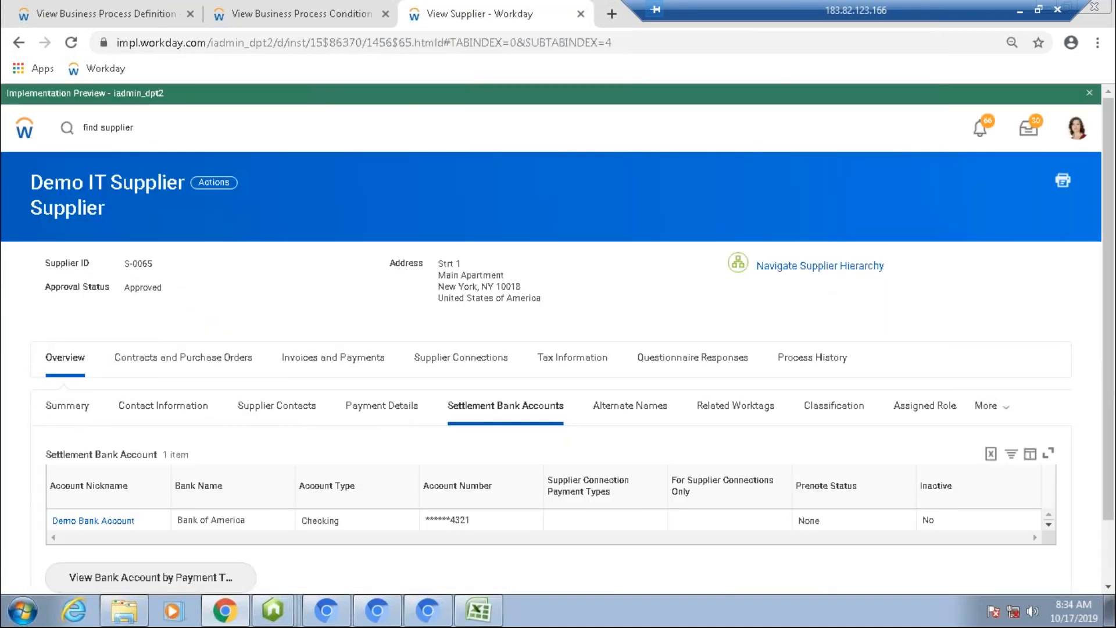
{"action": "scroll", "coordinate": [555, 325], "scroll_direction": "down", "scroll_amount": 2}
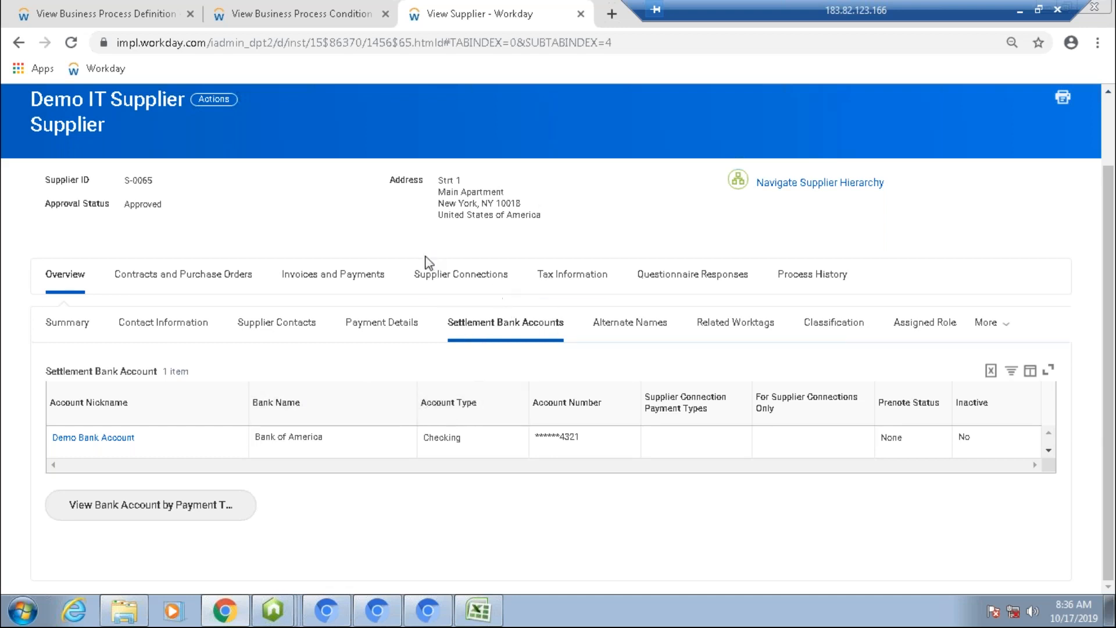
{"action": "triple_click", "coordinate": [346, 228]}
{"action": "left_click", "coordinate": [606, 191]}
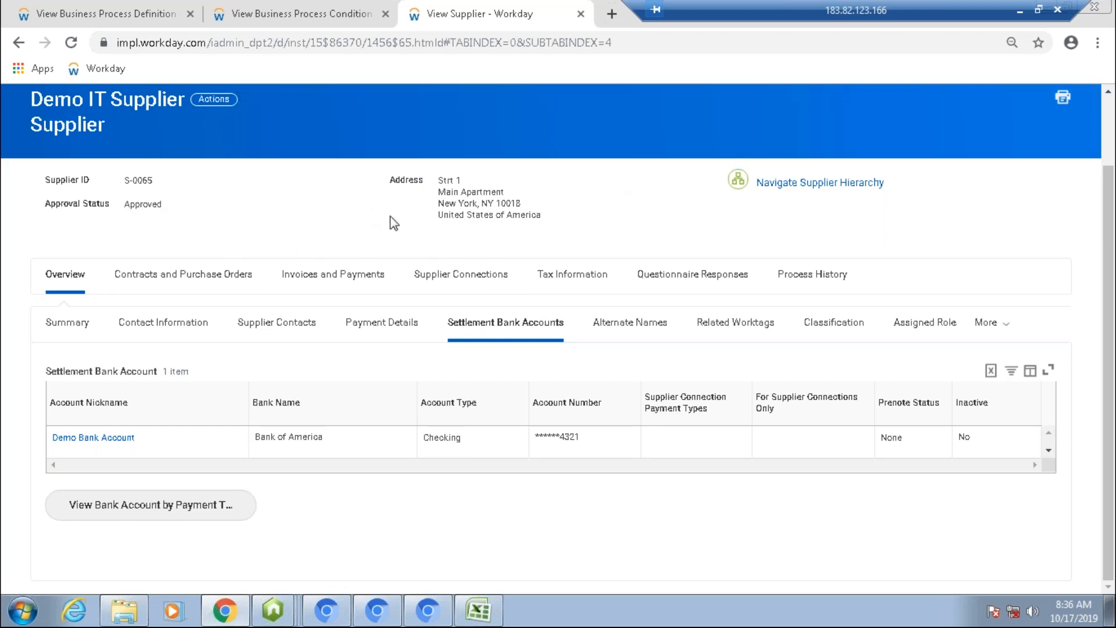